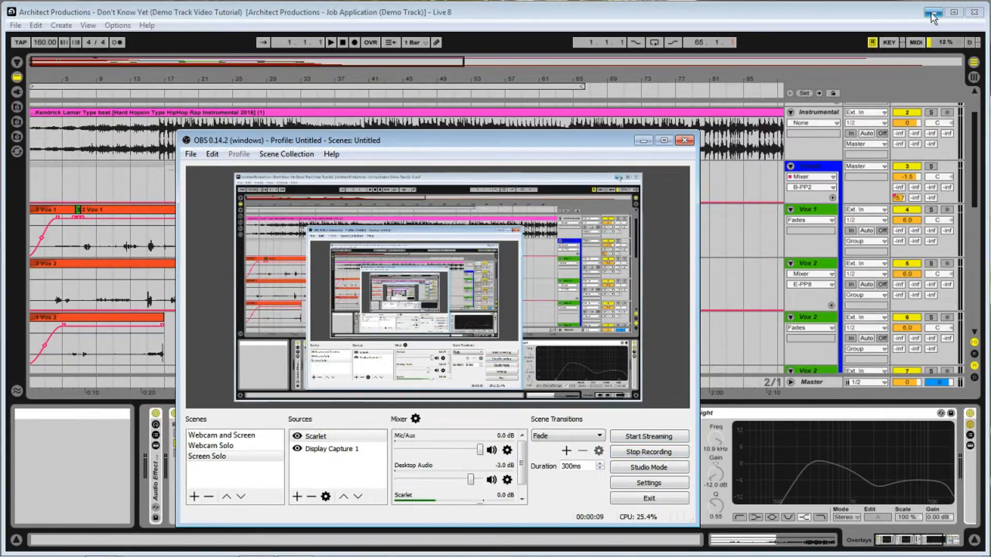
Minimize the OBS window, hide the device view and look through the arrangement's tracks down to Mixdown
left_click(643, 141)
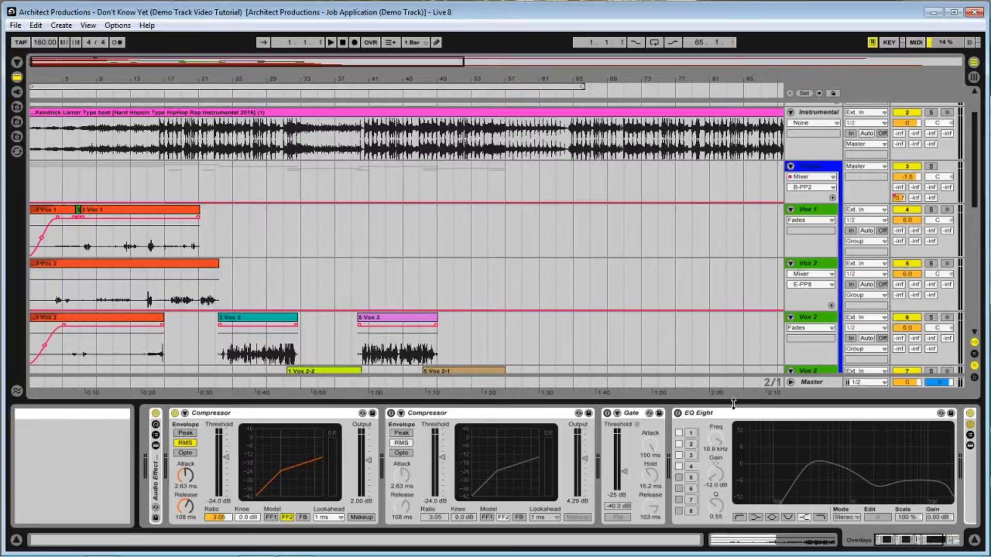
left_click_drag(733, 403, 706, 554)
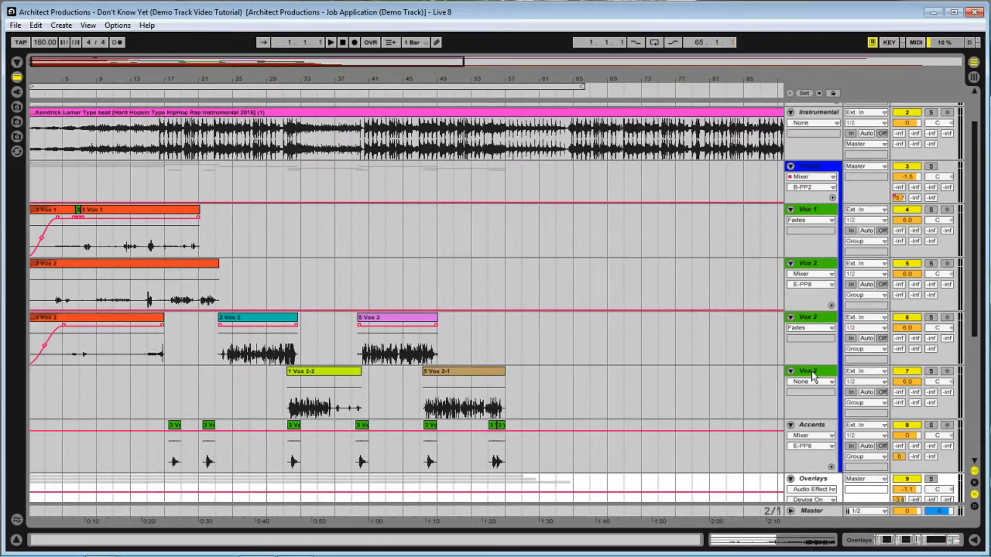
scroll(811, 375, "down", 5)
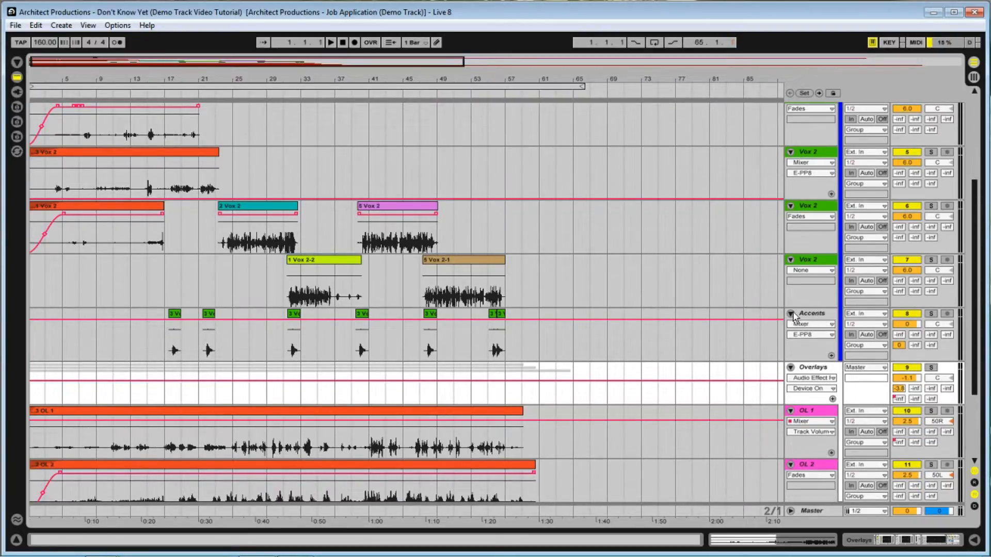
scroll(812, 317, "down", 5)
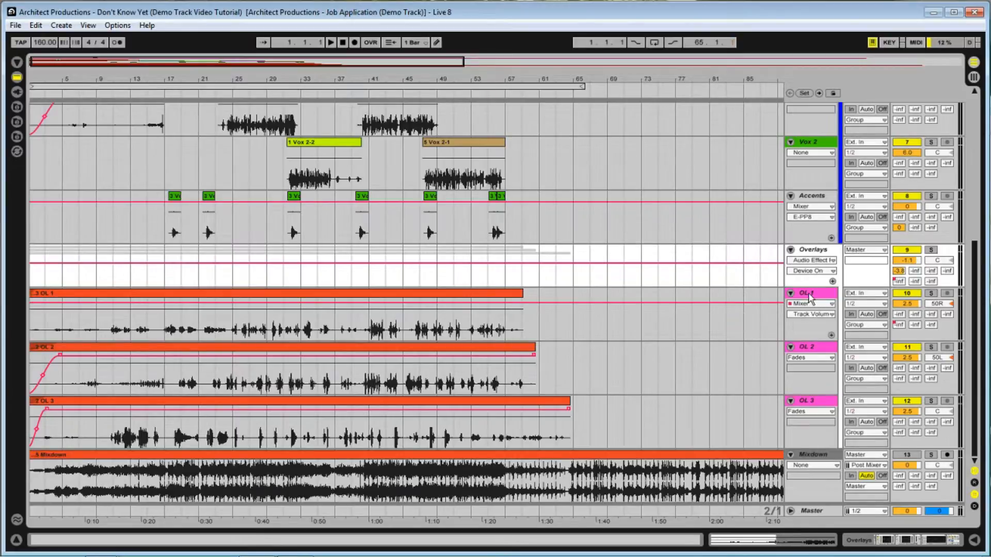
scroll(819, 356, "up", 1)
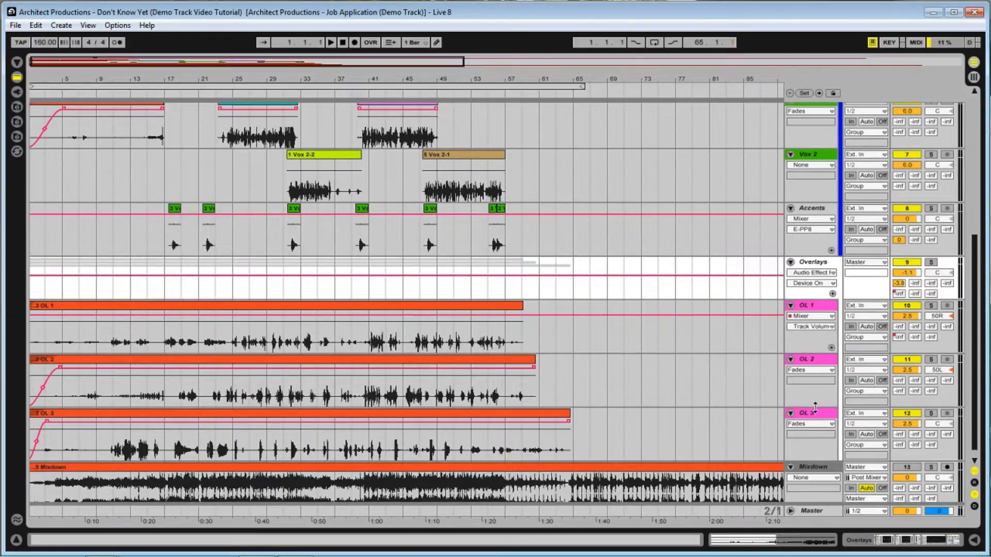
scroll(822, 371, "down", 1)
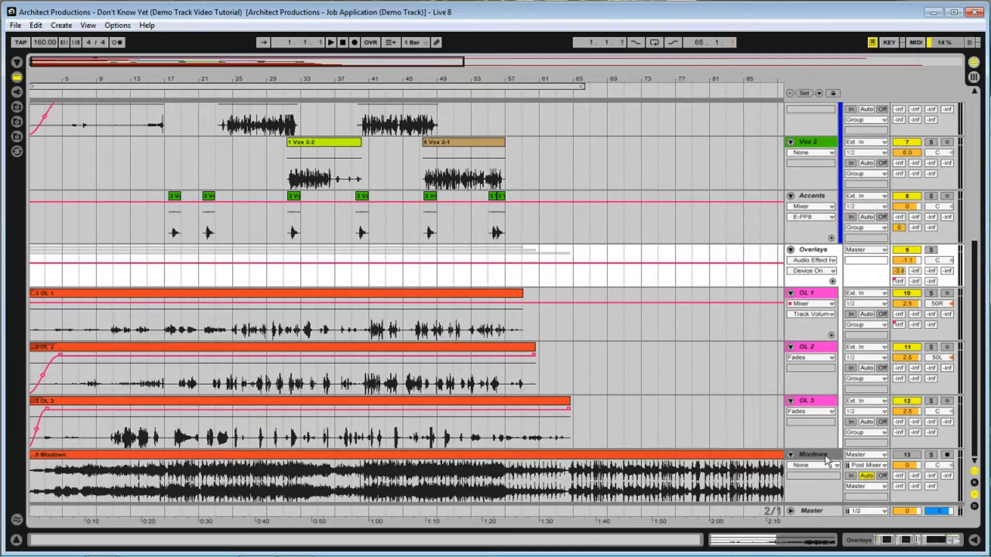
Show the return tracks in Session View and display the Vocals group's device chain
left_click(971, 79)
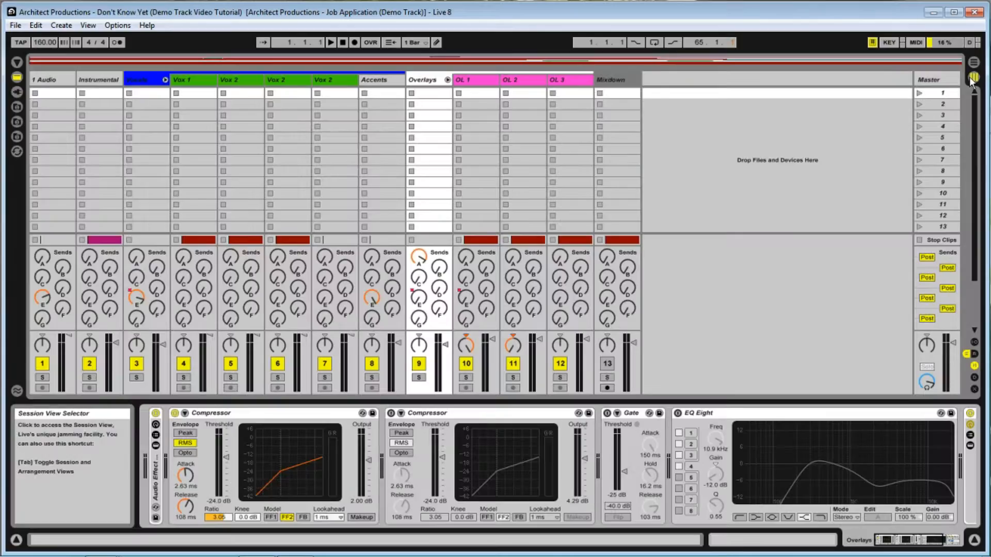
left_click(974, 354)
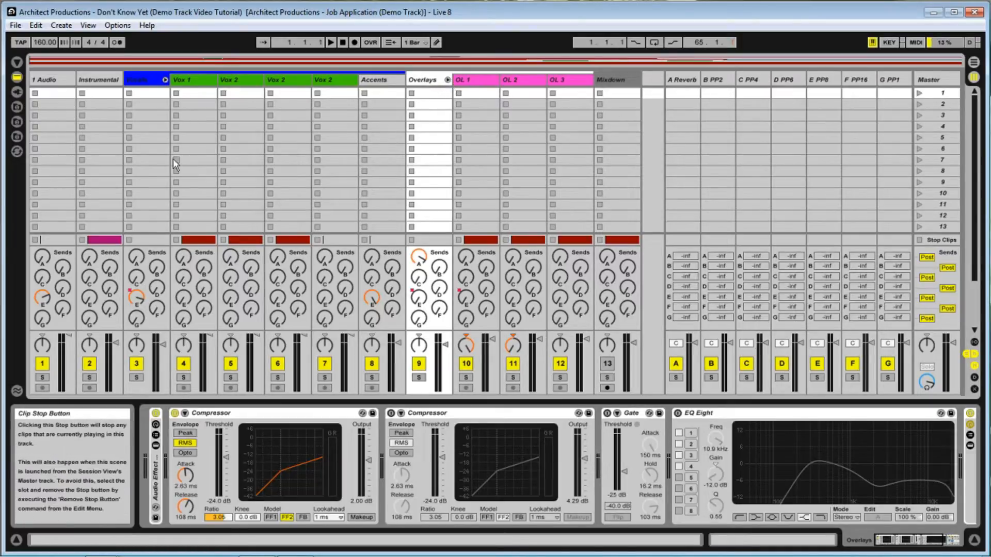
left_click(143, 82)
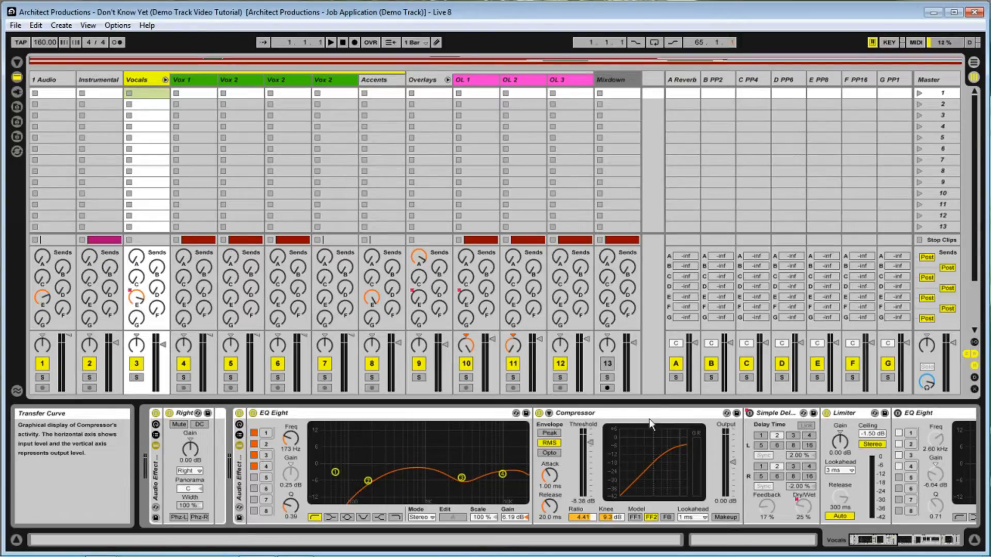
Return to Arrangement View and play the song from the beginning
left_click(973, 62)
scroll(647, 308, "up", 6)
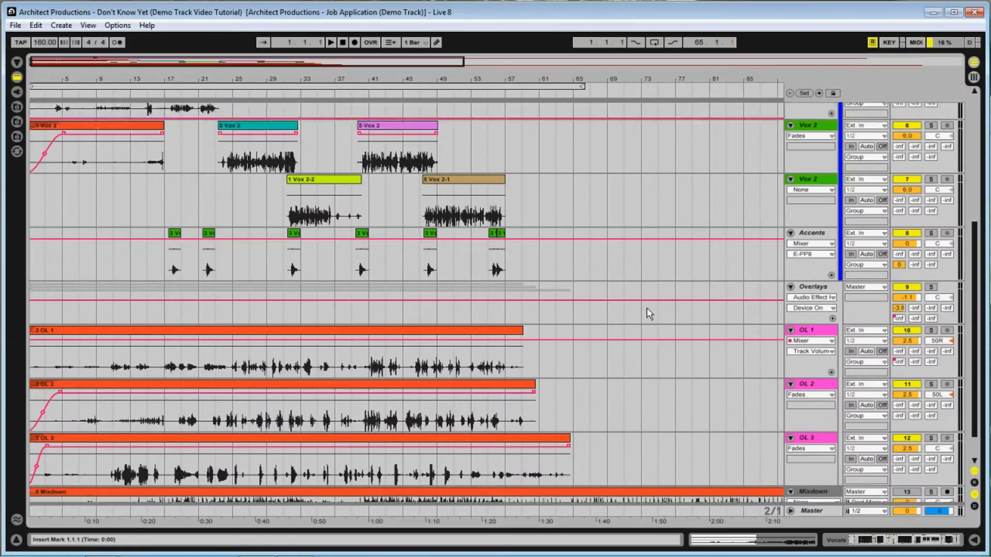
scroll(648, 311, "down", 2)
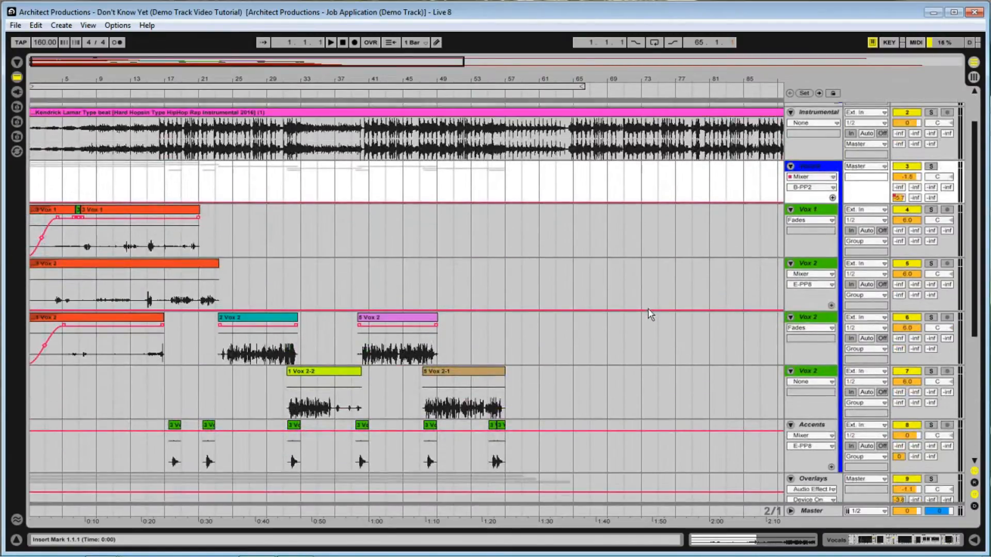
scroll(648, 315, "up", 1)
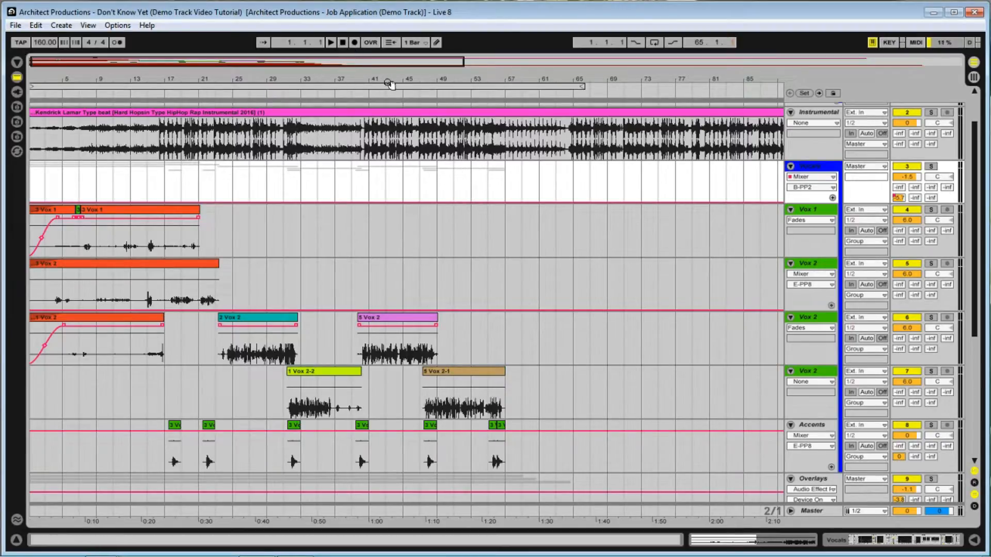
left_click(342, 43)
left_click(329, 44)
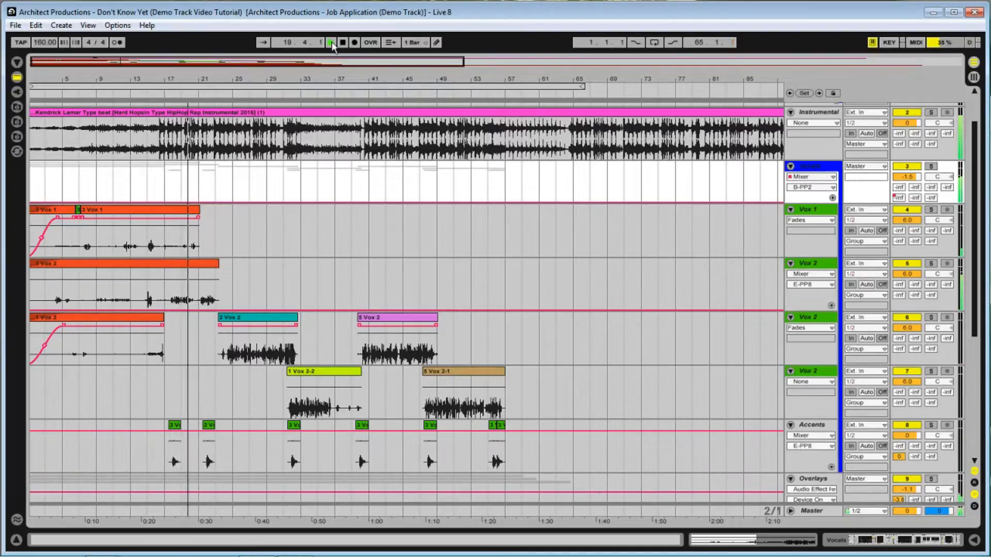
Place the insert marker at bar 25 on the Vocals group and look through its device chain to the final Gate
left_click(240, 196)
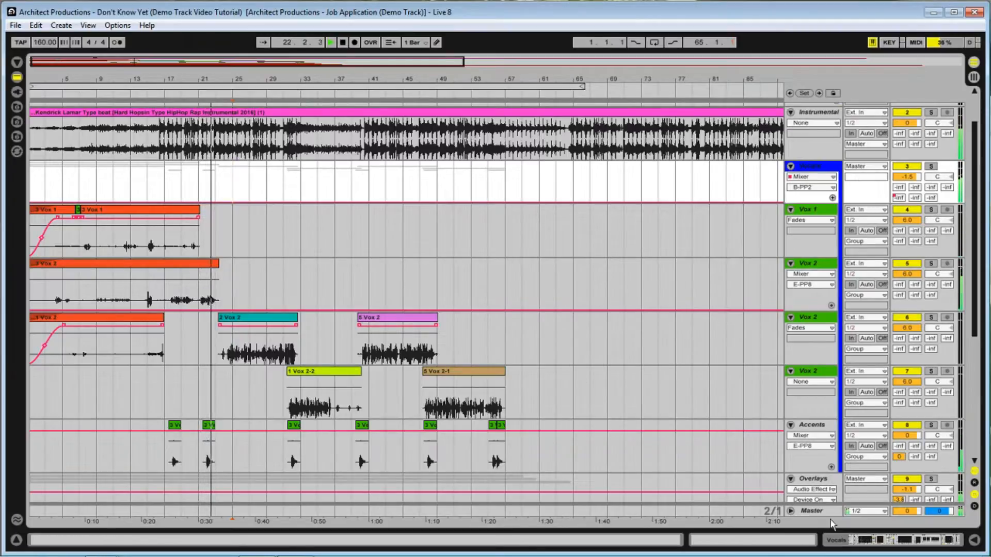
left_click(857, 539)
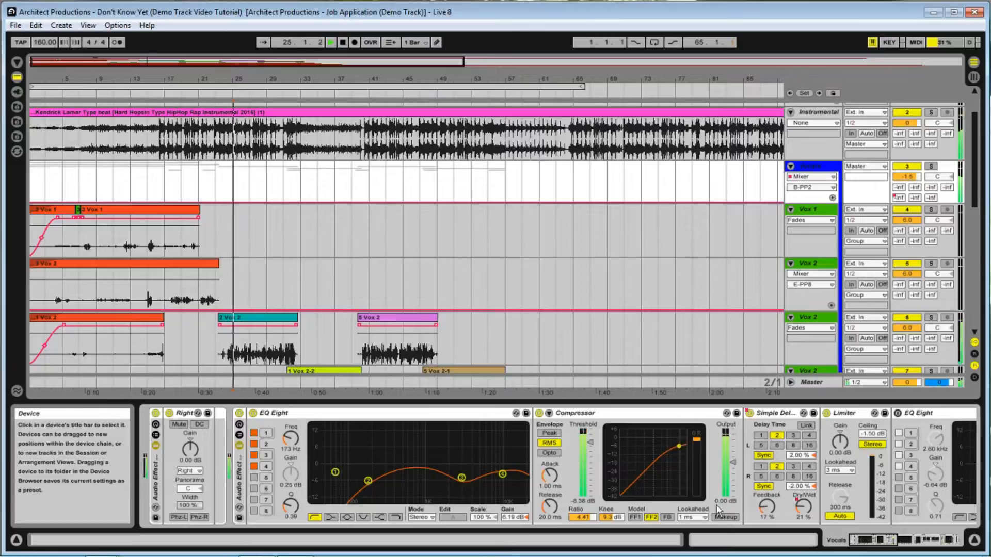
left_click_drag(867, 542, 884, 541)
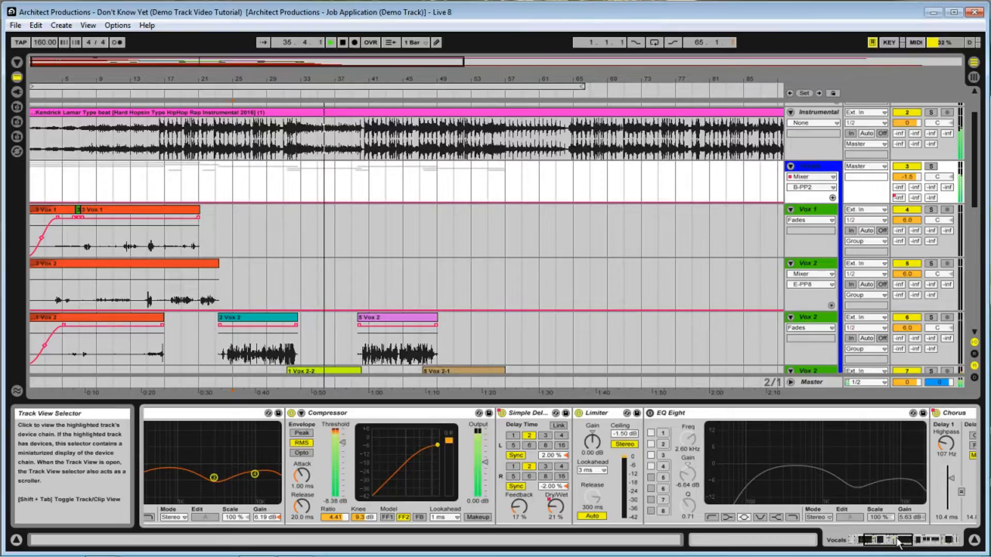
left_click_drag(898, 537, 924, 543)
left_click_drag(936, 542, 948, 545)
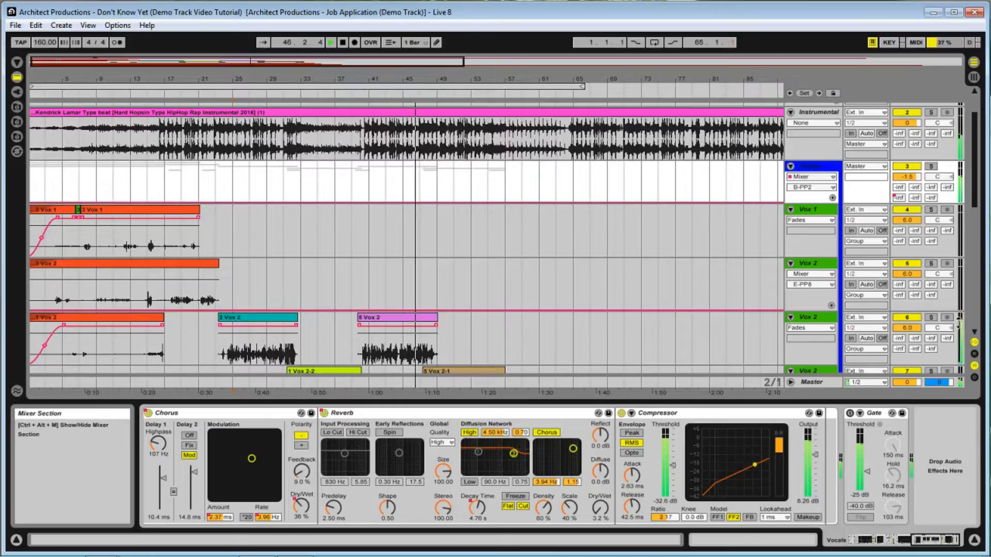
Look through the lower vocal, Accents and Overlays tracks down to Mixdown during playback, and stop the song
scroll(552, 263, "down", 3)
scroll(553, 273, "down", 3)
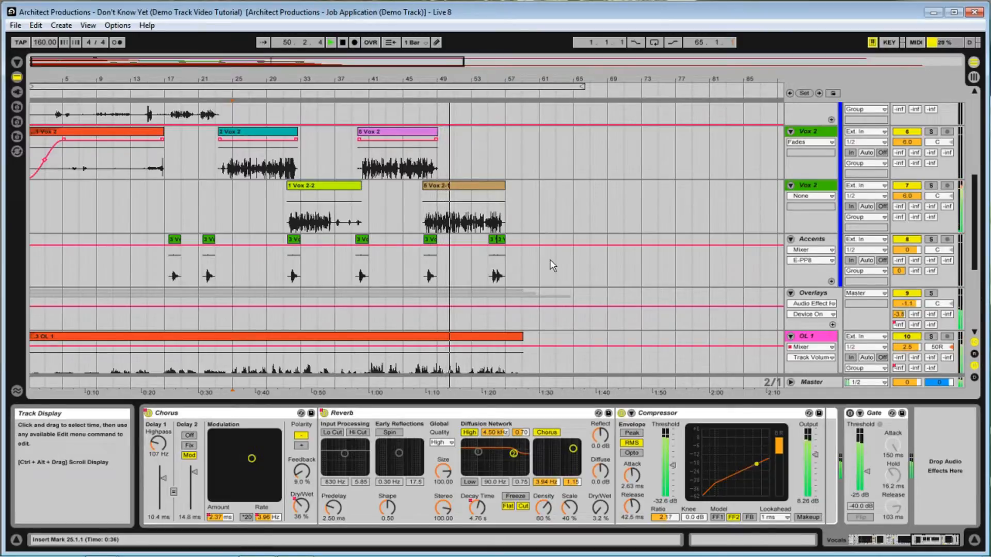
scroll(551, 265, "down", 4)
scroll(551, 263, "down", 2)
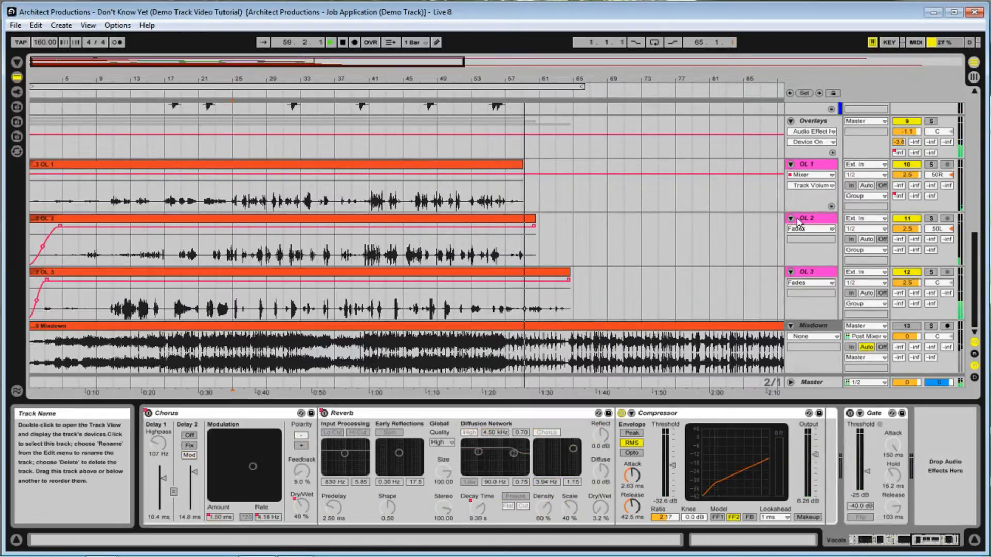
left_click(341, 44)
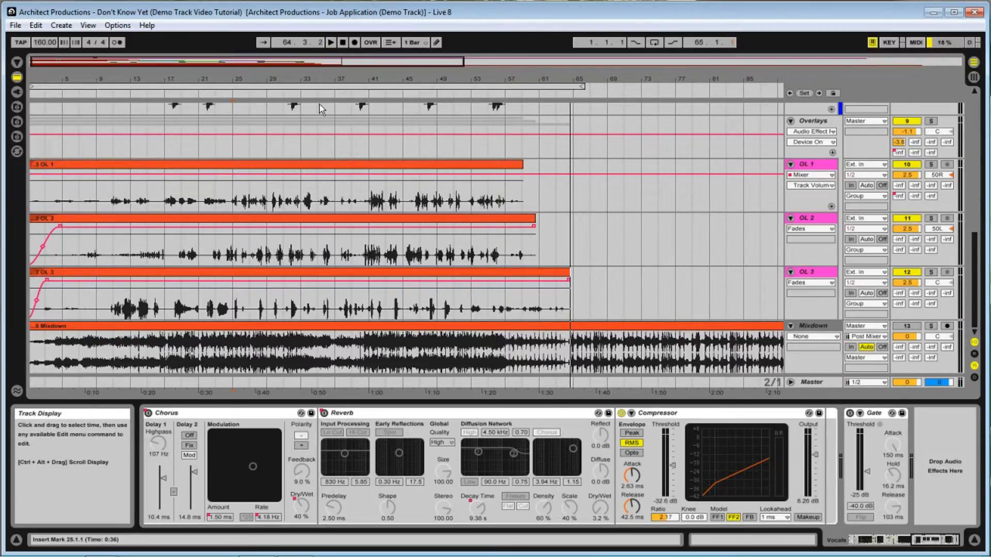
Solo the Vocals group and place the insert marker at bar 23, just before the teal Vox 2 clip
scroll(449, 219, "up", 8)
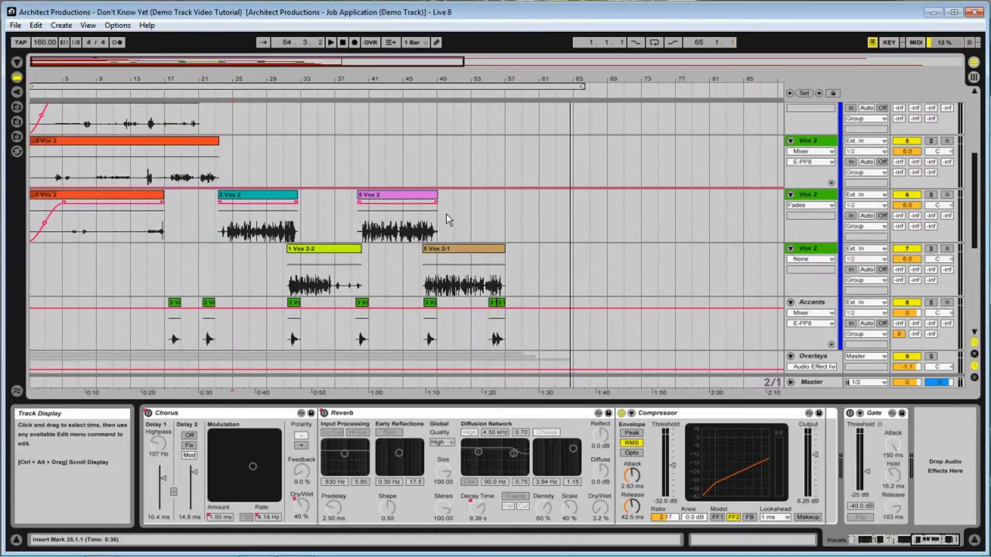
left_click(253, 224)
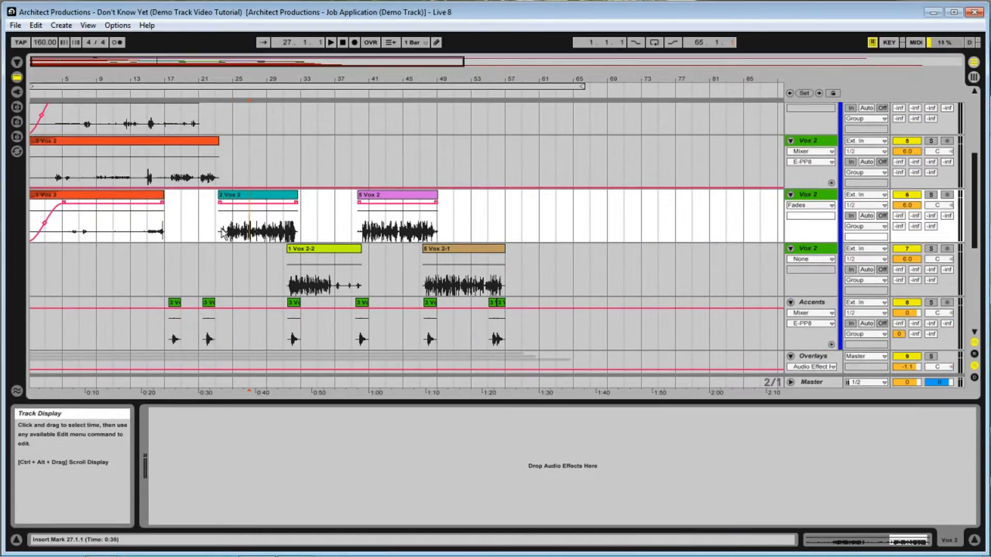
scroll(621, 214, "up", 4)
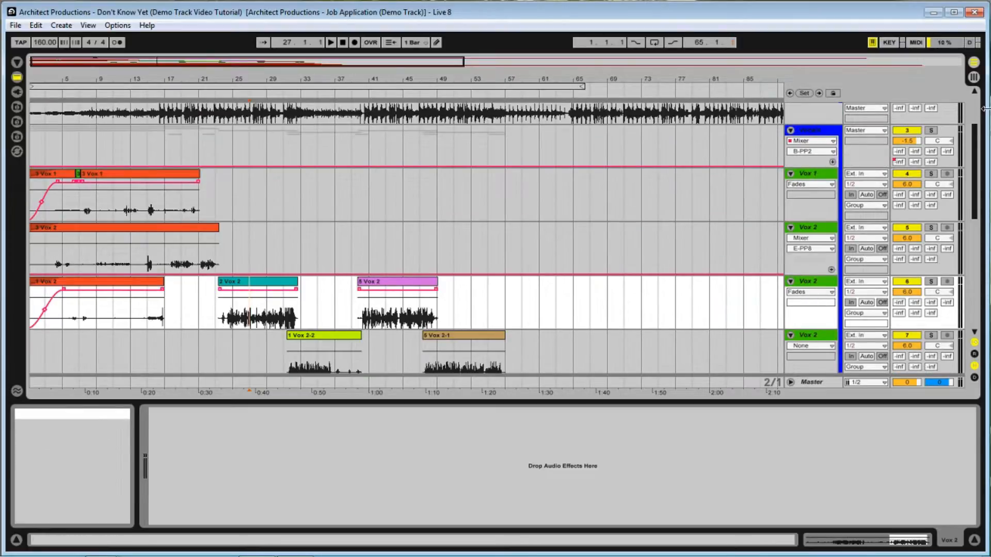
left_click(929, 131)
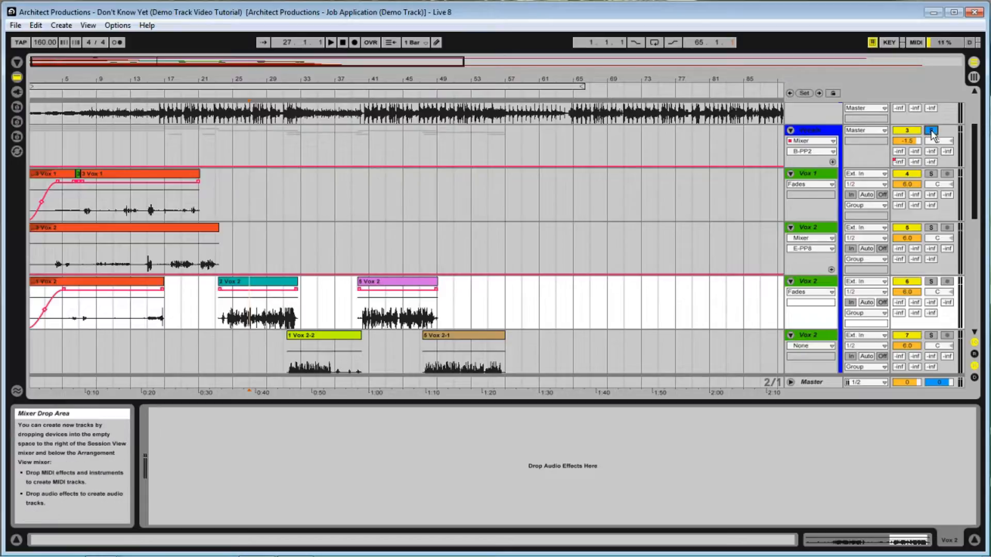
left_click(214, 317)
scroll(539, 293, "down", 5)
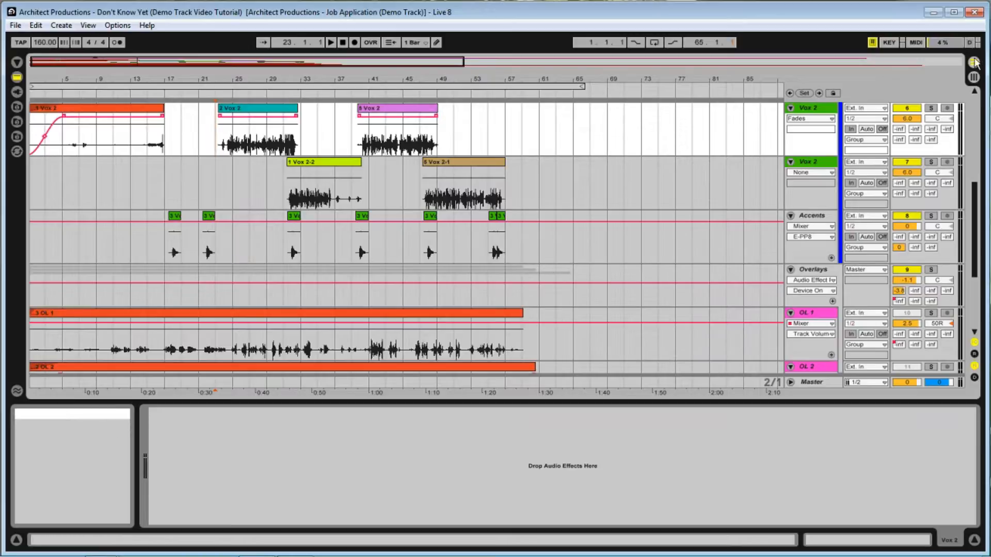
Play the soloed Vocals group in Session View and examine its device chain back to the first EQ Eight
left_click(973, 77)
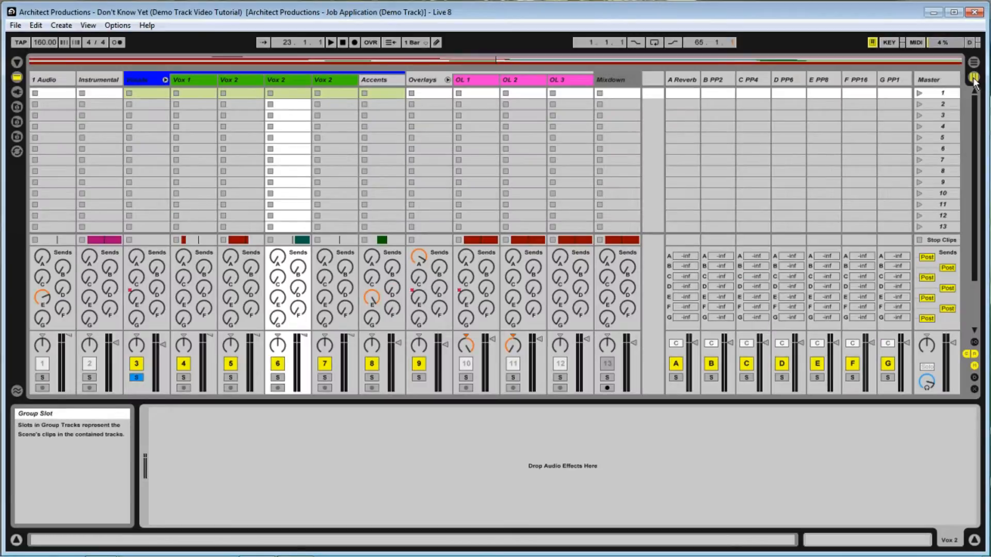
left_click(140, 81)
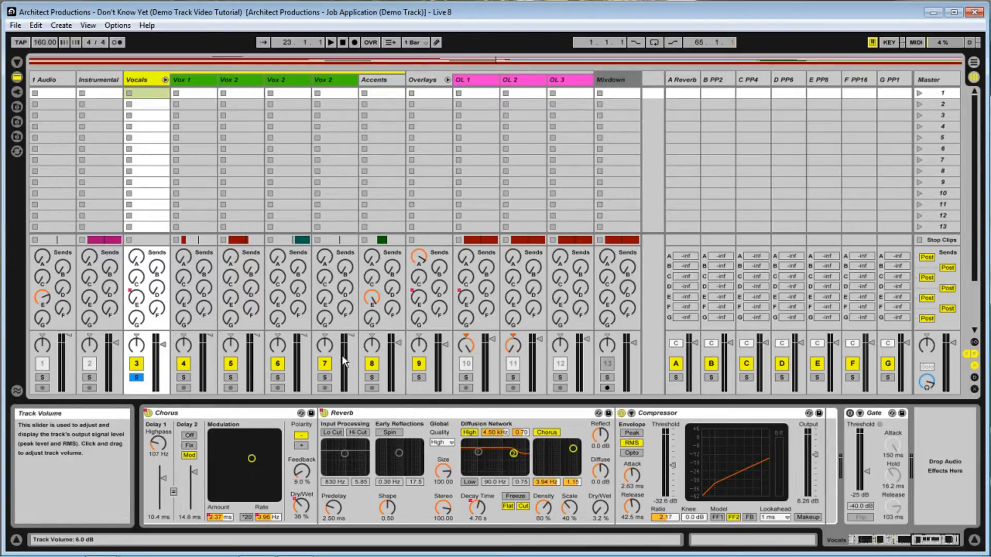
left_click(331, 42)
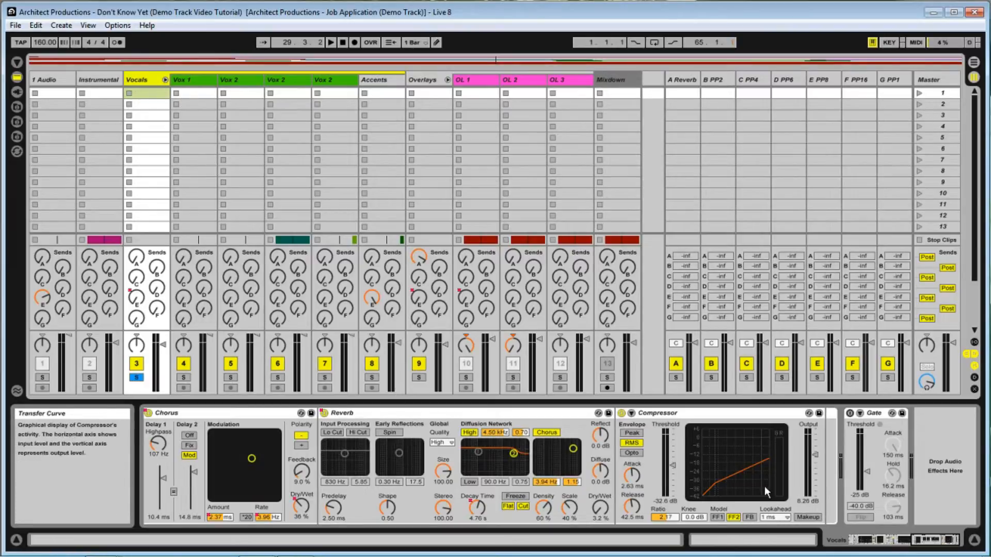
left_click_drag(934, 540, 872, 540)
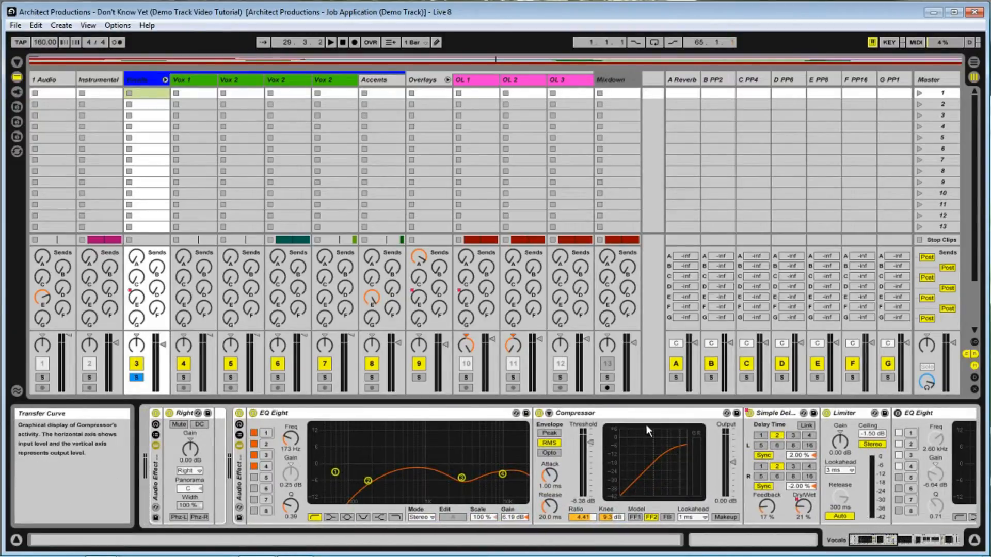
Solo the Overlays group in Arrangement View and place the insert marker at bar 25 on the OL 1 track
left_click(974, 62)
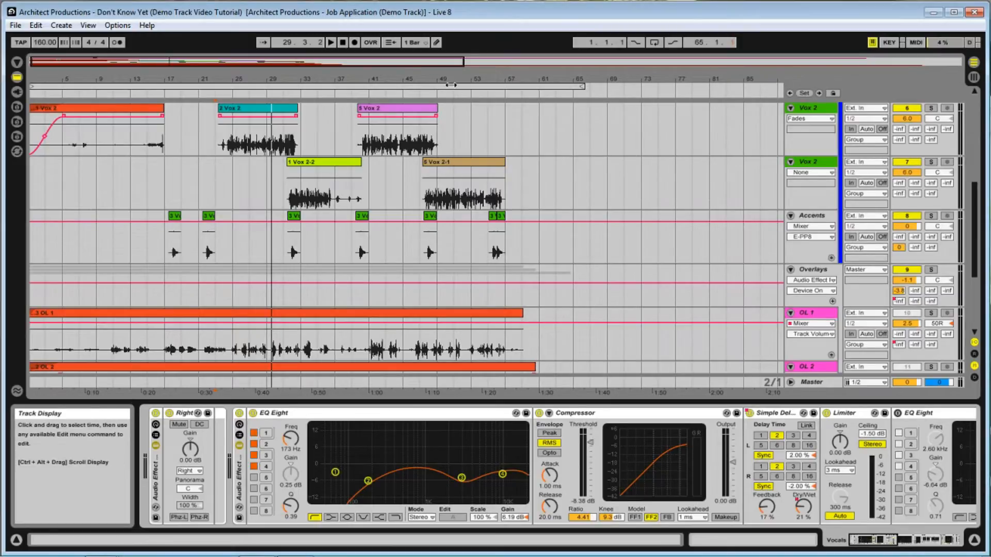
left_click_drag(394, 81, 394, 81)
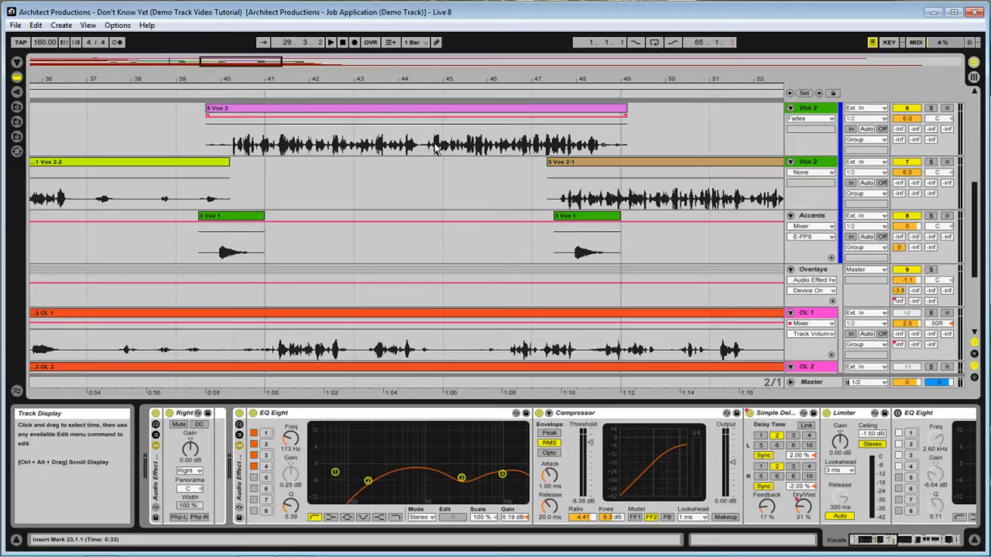
left_click_drag(417, 81, 417, 49)
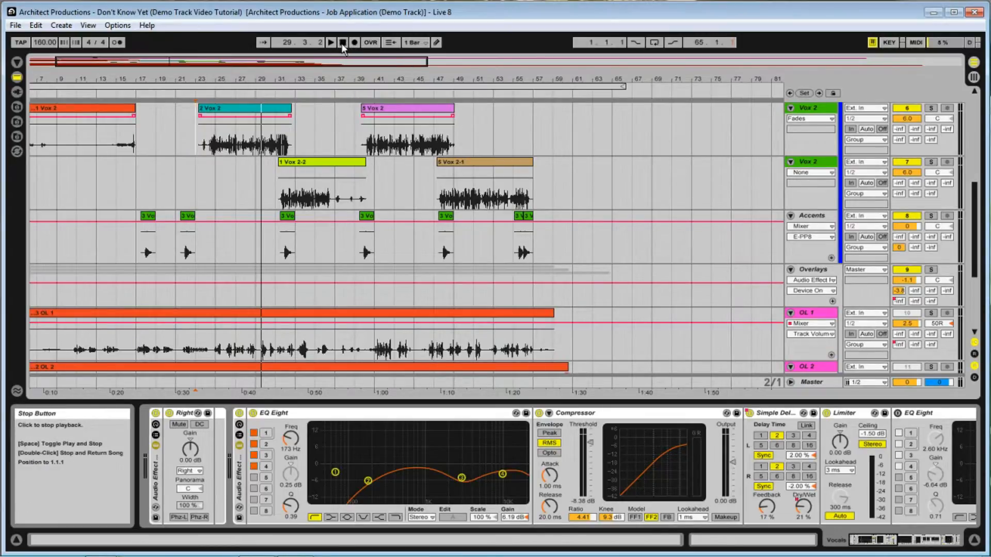
scroll(366, 211, "down", 4)
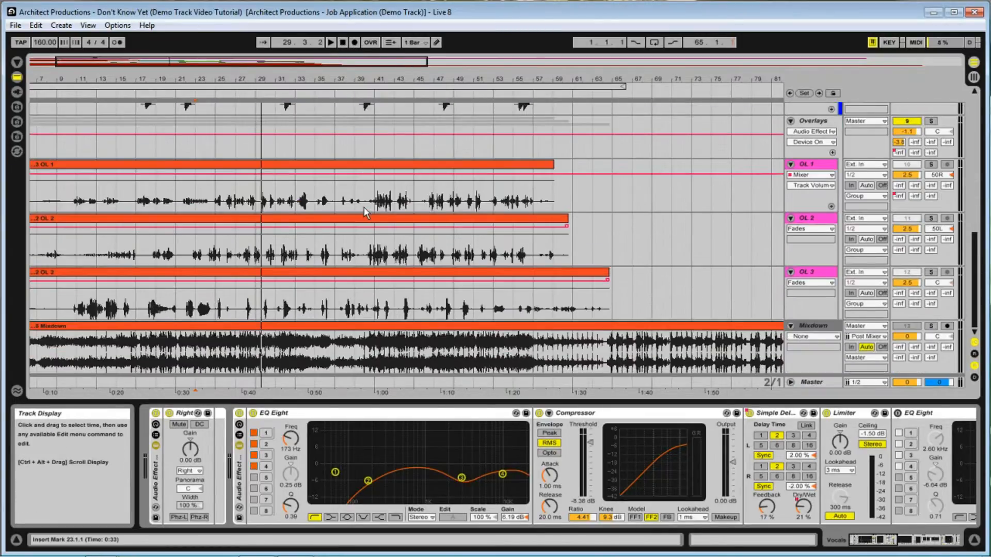
left_click(932, 122)
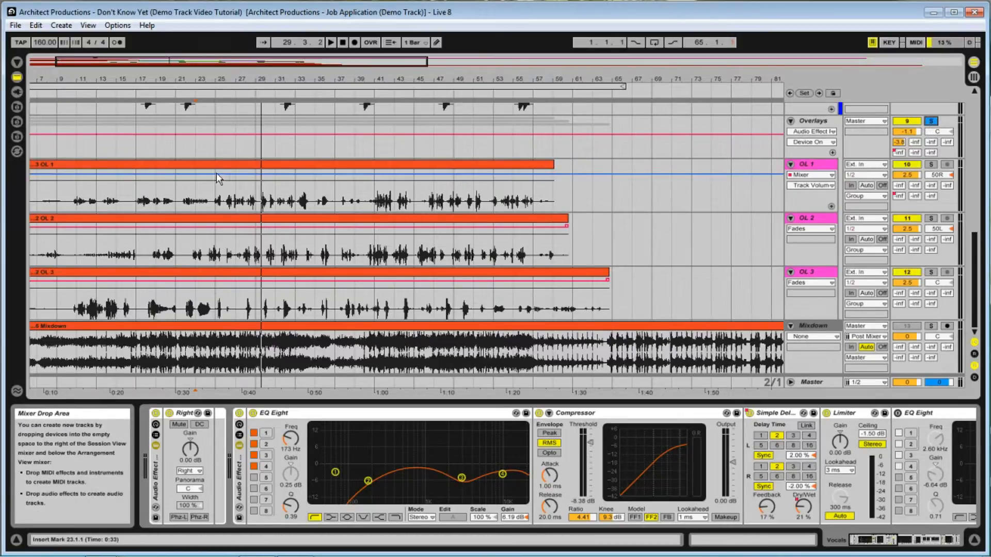
left_click(217, 179)
scroll(232, 195, "up", 4)
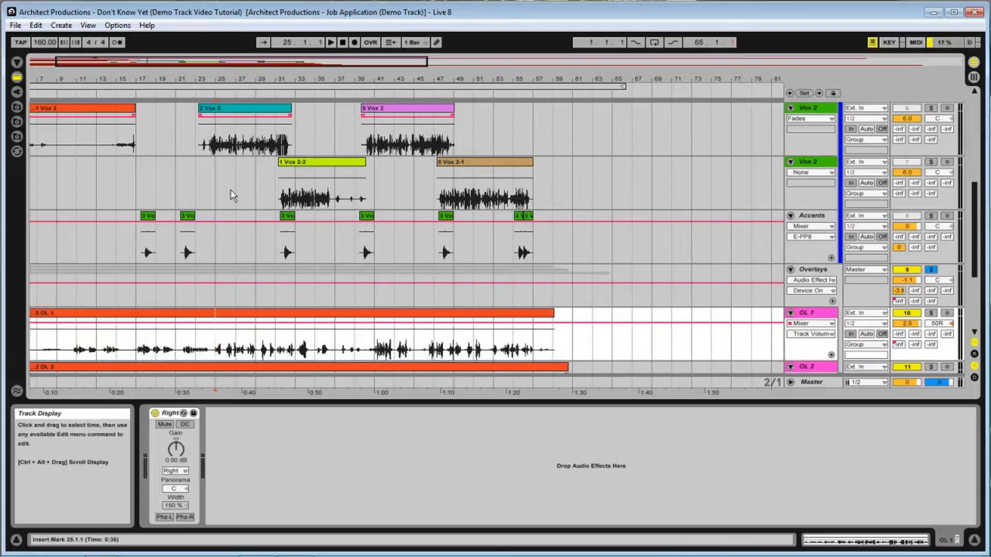
Play the soloed Overlays group from bar 25 to hear OL 1, OL 2 and OL 3 together, and stop playback
scroll(233, 195, "down", 2)
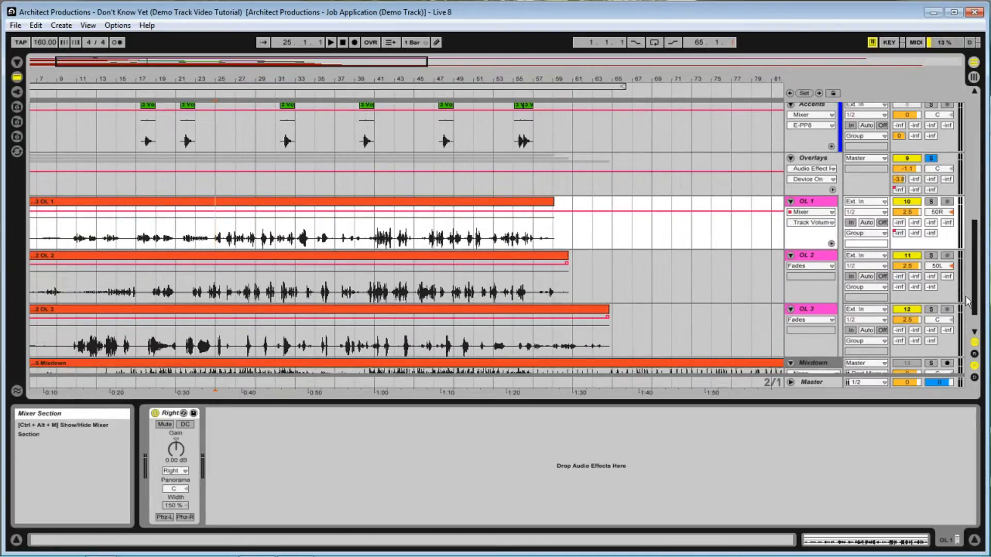
left_click(331, 43)
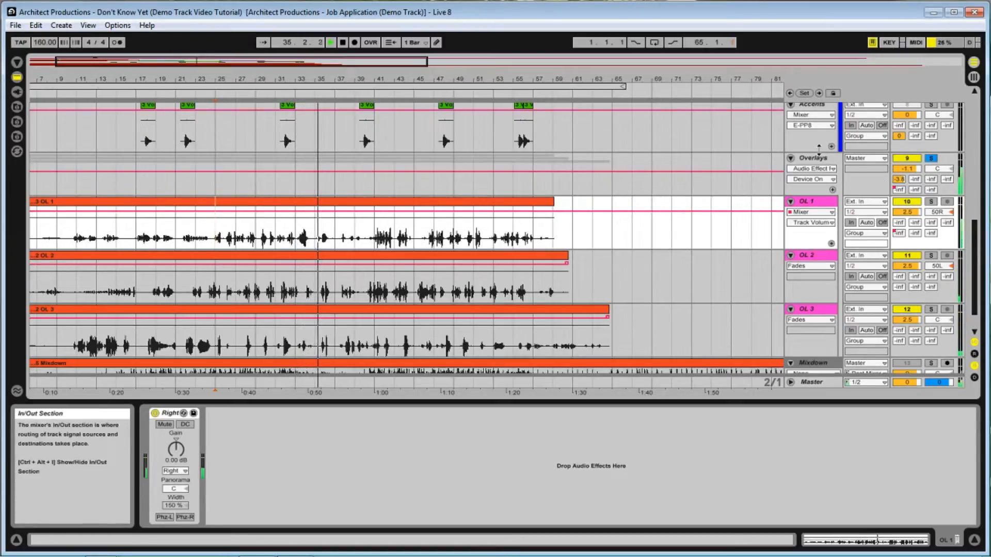
left_click(344, 43)
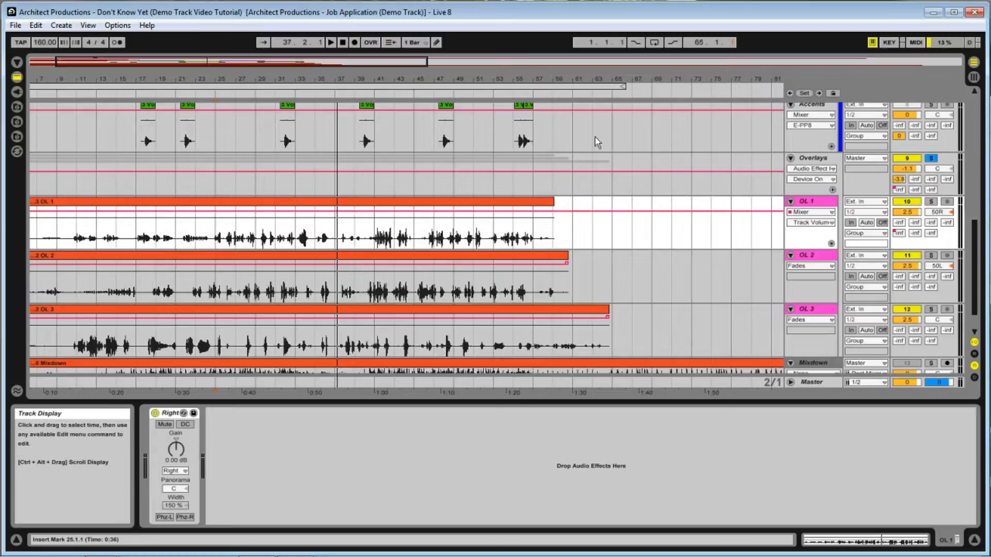
Select the Vocals group and look through its device chain to the final Gate
scroll(625, 209, "up", 6)
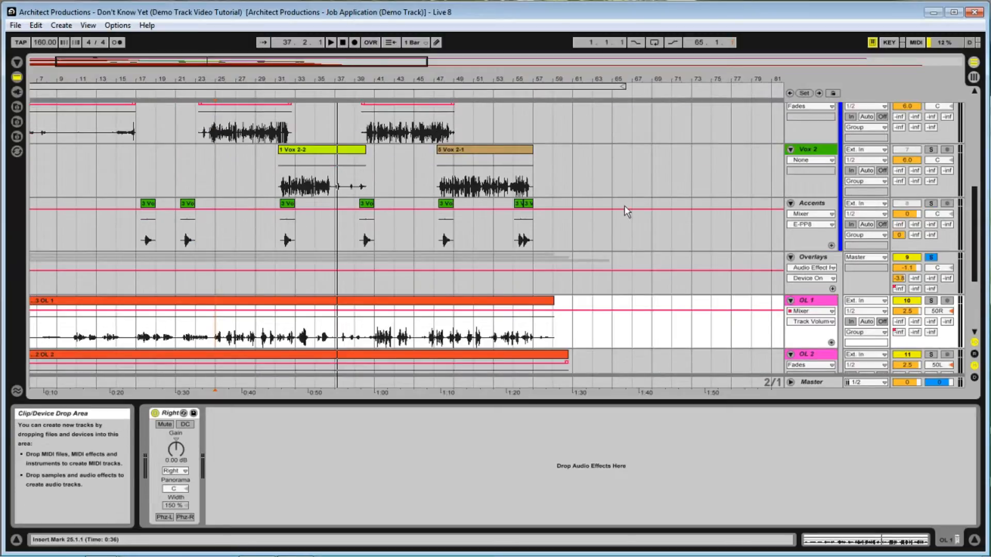
scroll(625, 209, "up", 2)
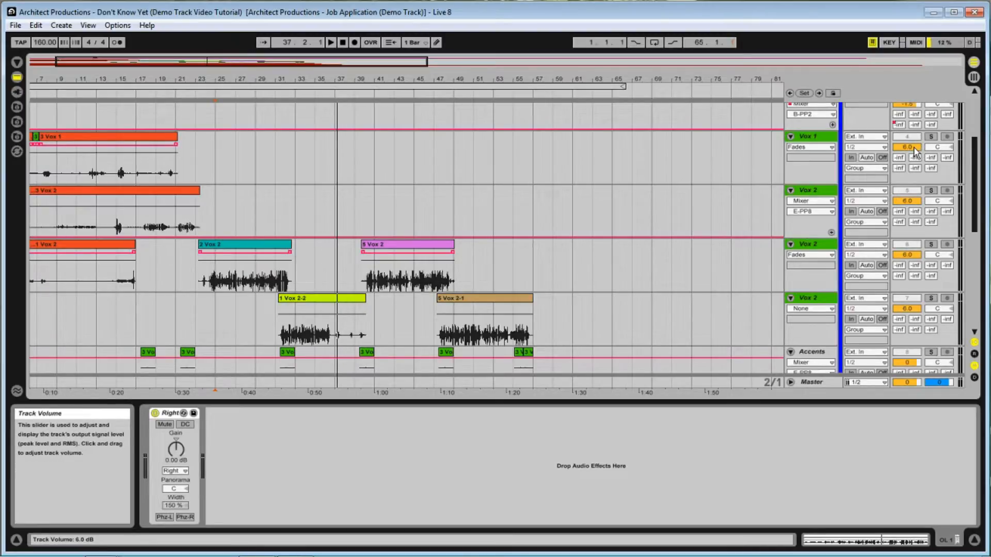
scroll(916, 152, "up", 3)
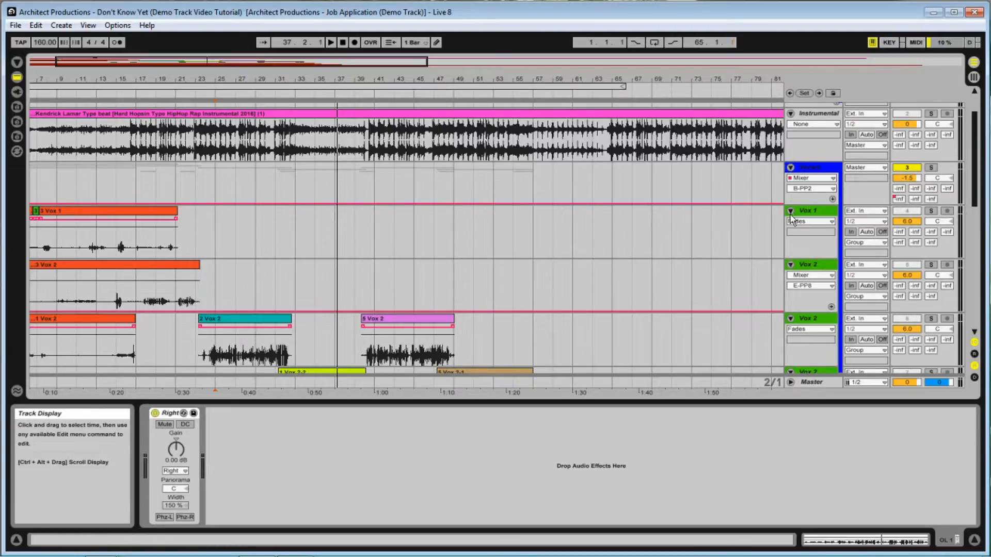
left_click(811, 169)
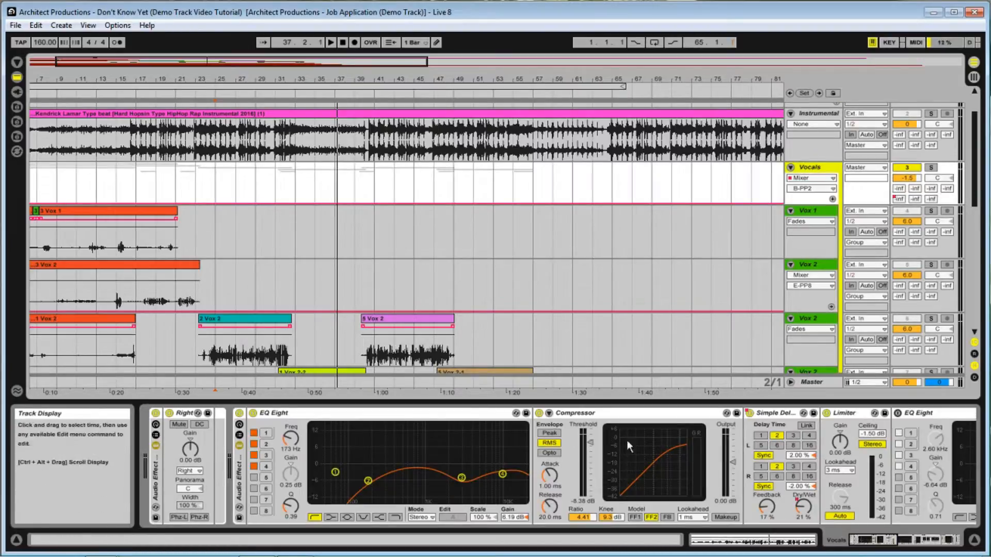
left_click(902, 541)
left_click(861, 541)
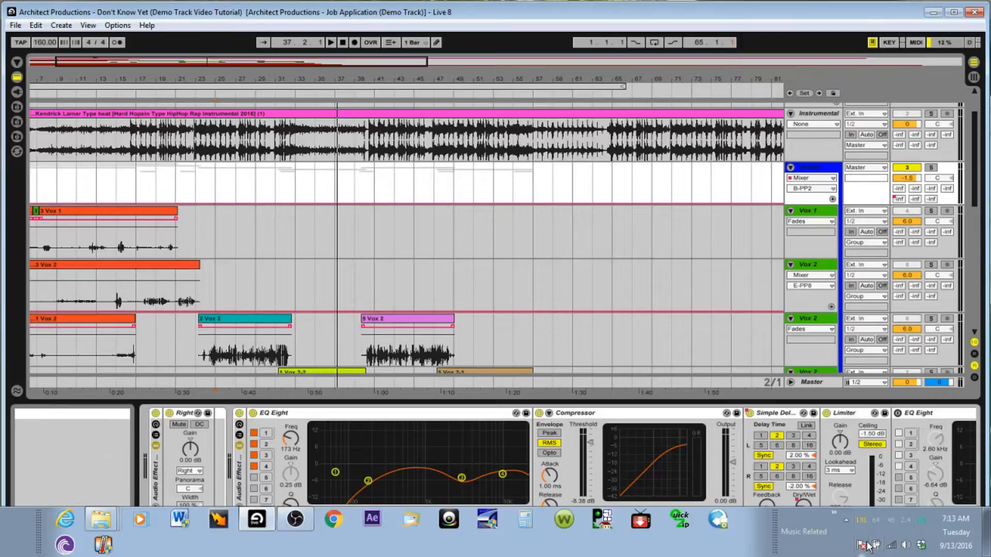
left_click_drag(859, 540, 923, 551)
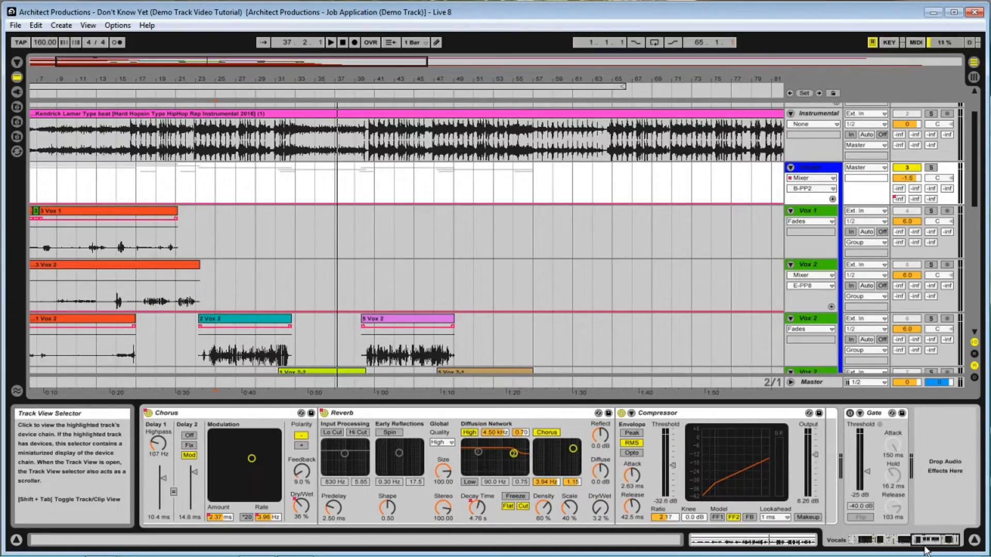
Return to the middle of the Vocals device chain and select the Reverb device
left_click_drag(927, 541, 911, 541)
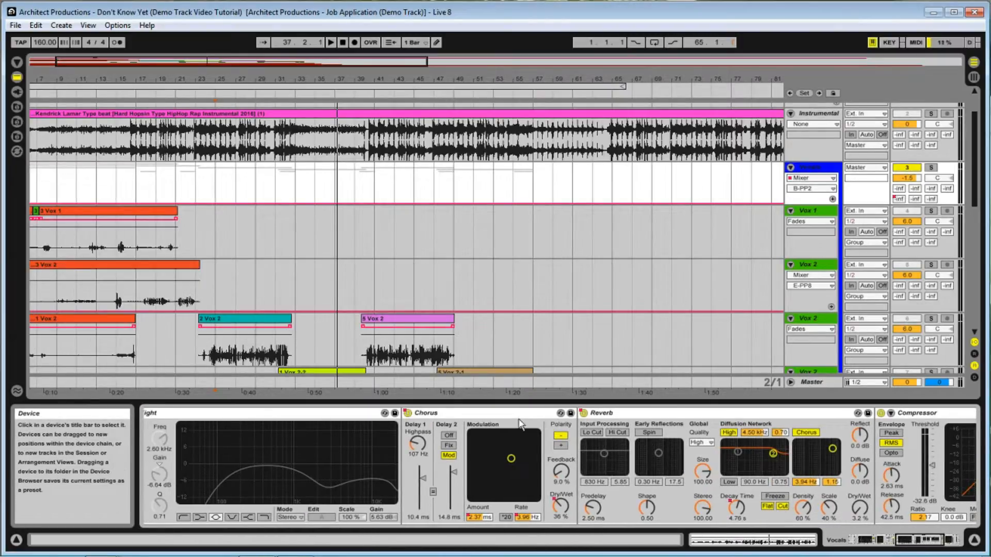
left_click(636, 416)
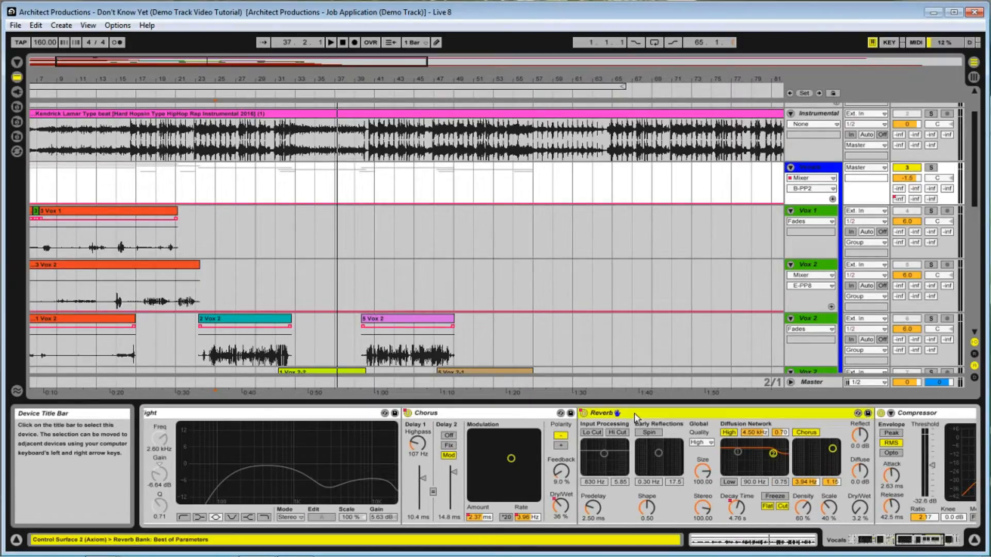
left_click_drag(636, 416, 600, 422)
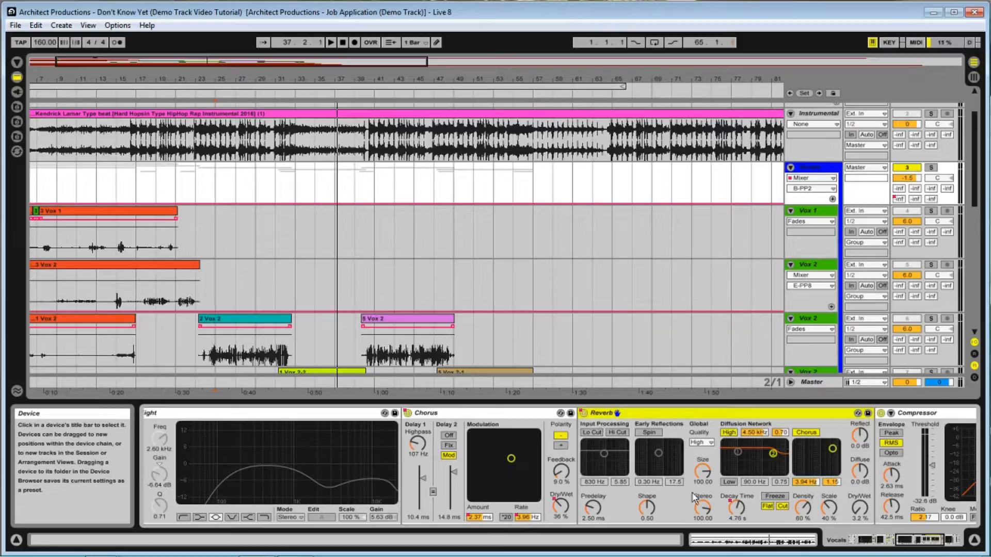
Examine the Vocals device chain in order, from the first EQ Eight through Compressor, Simple Delay, Limiter, Chorus and Reverb to the Gate
left_click(908, 539)
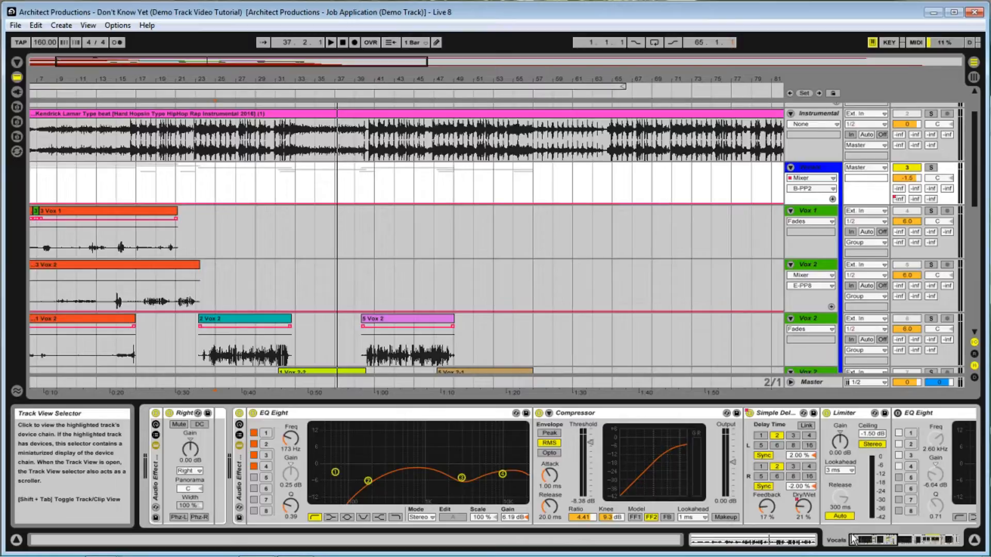
left_click(865, 543)
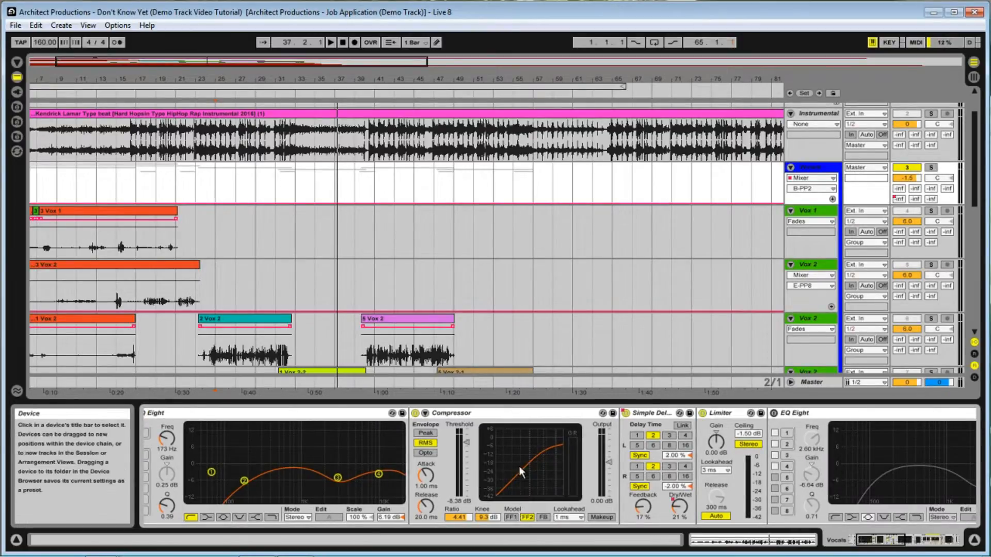
left_click(882, 540)
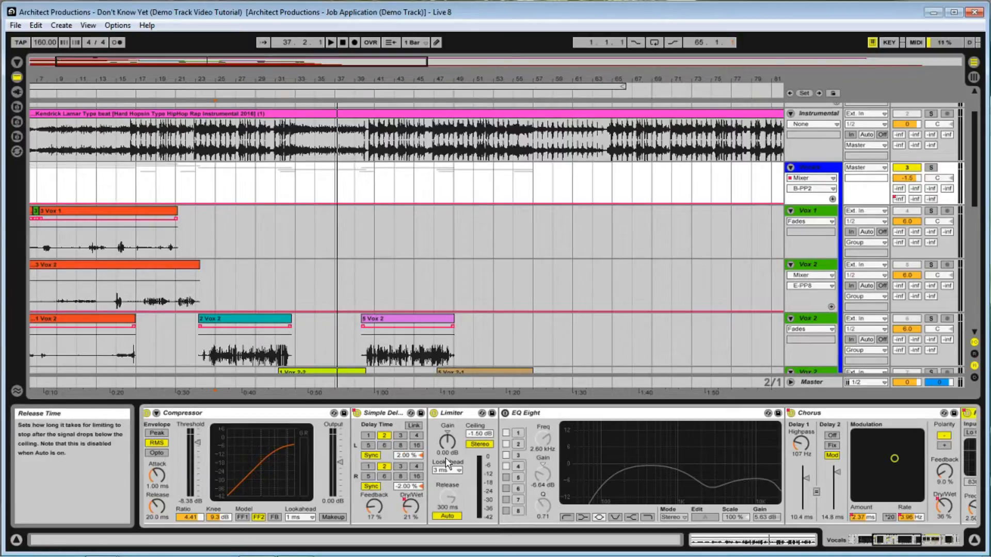
left_click(902, 548)
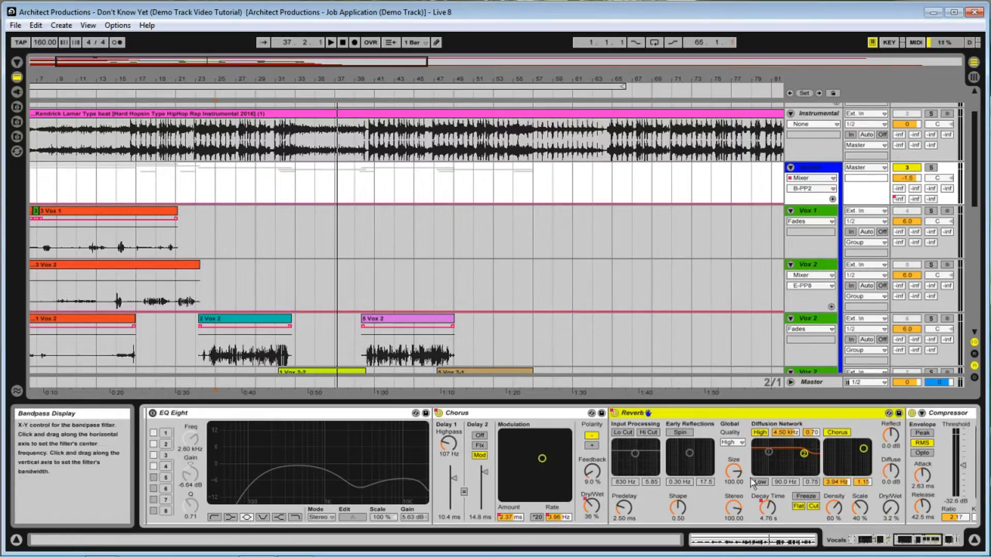
left_click(922, 544)
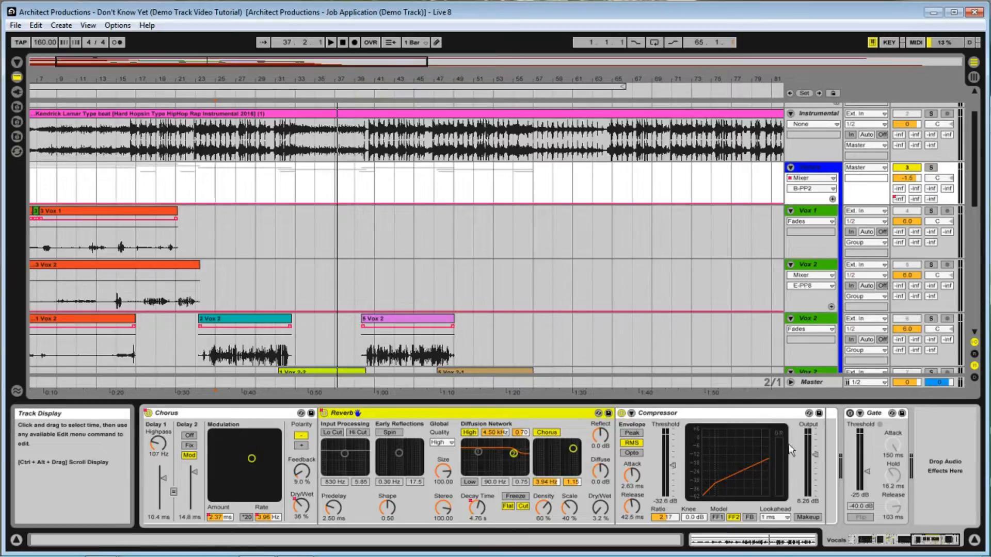
Select the Overlays group and examine its device chain from the first Compressor to the effect rack at the end
scroll(619, 256, "down", 10)
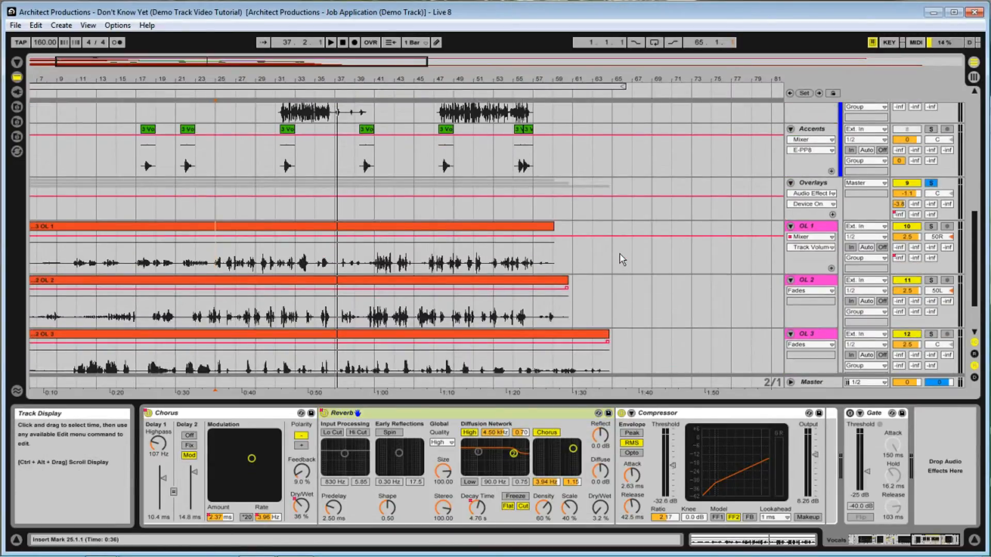
left_click(613, 202)
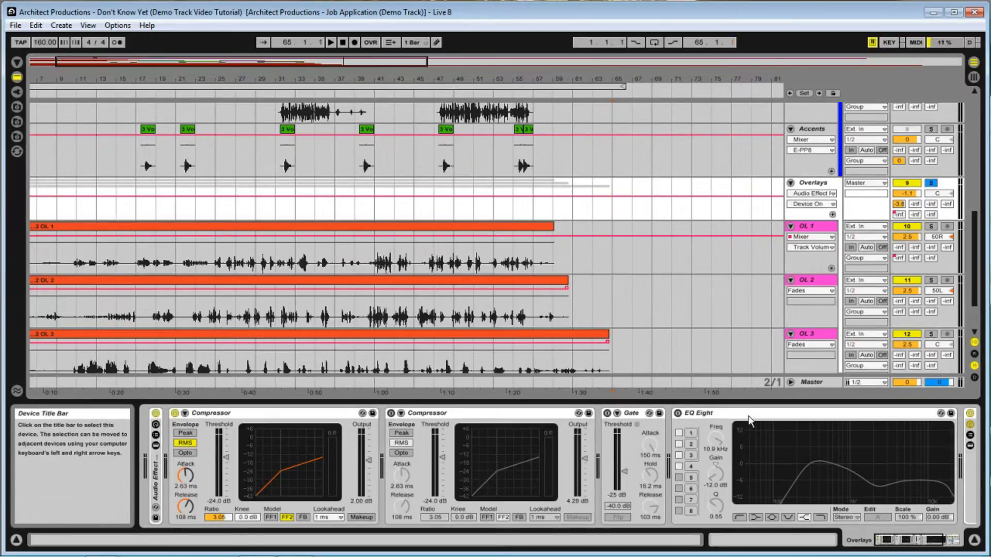
mouse_move(897, 539)
left_mouse_down()
mouse_move(921, 539)
mouse_move(881, 539)
left_mouse_up()
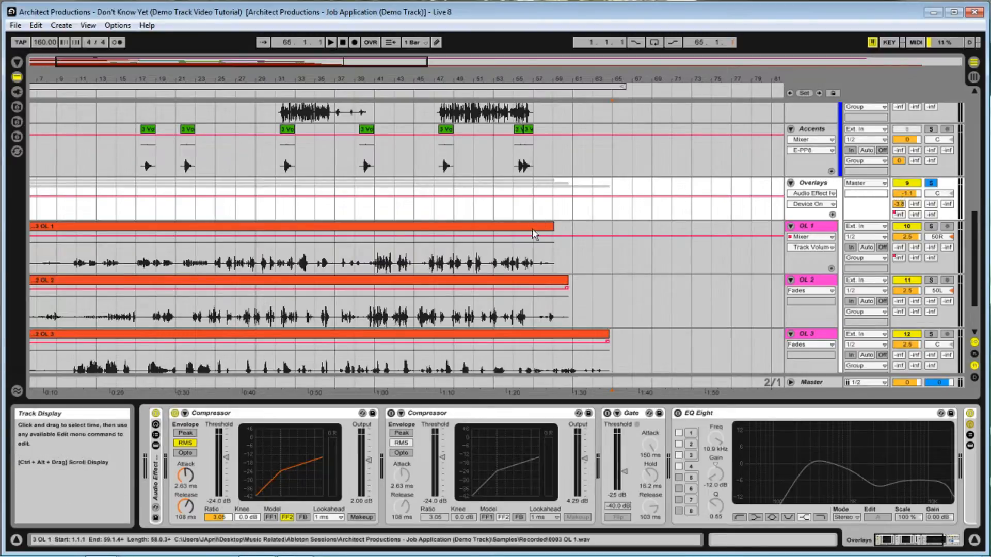
scroll(533, 239, "up", 5)
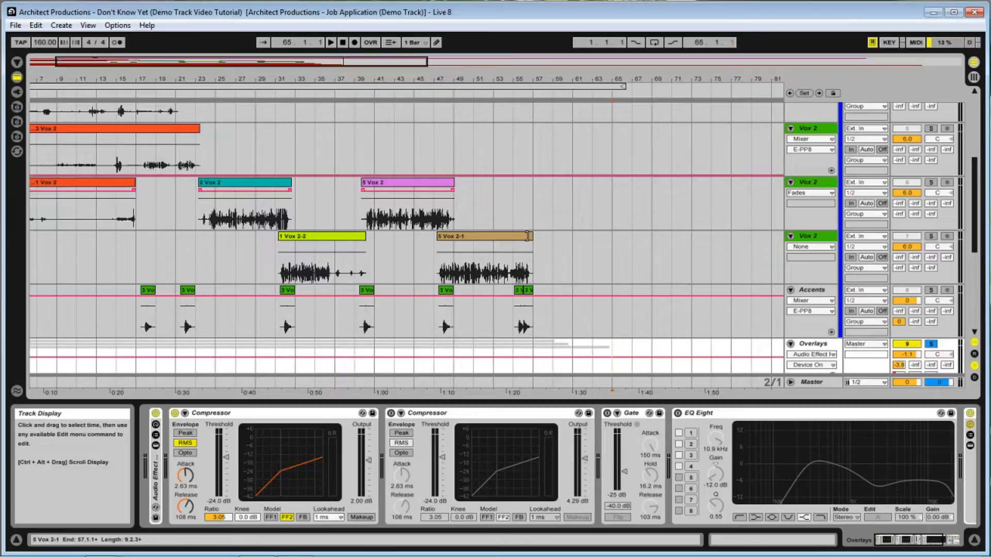
scroll(531, 240, "down", 6)
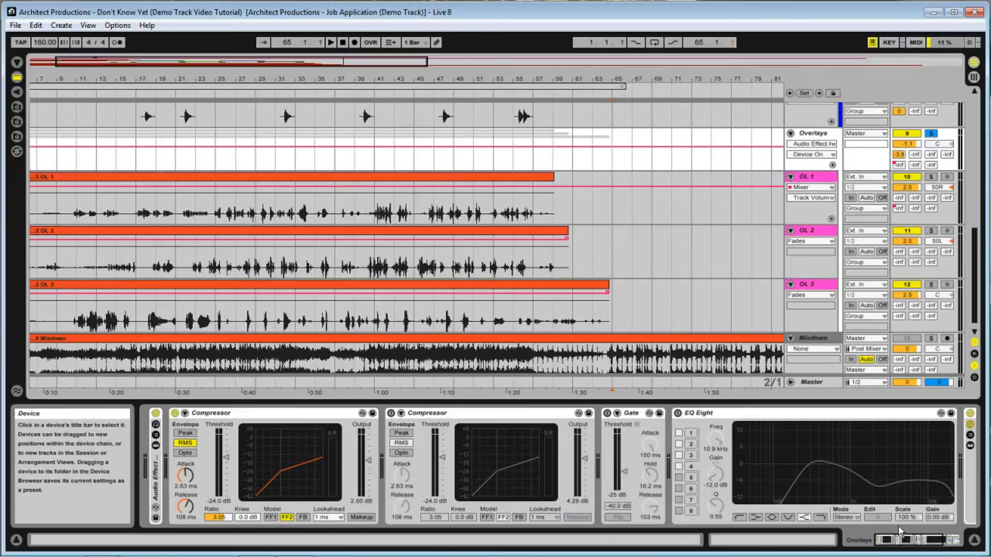
left_click(913, 540)
left_click_drag(913, 539, 942, 535)
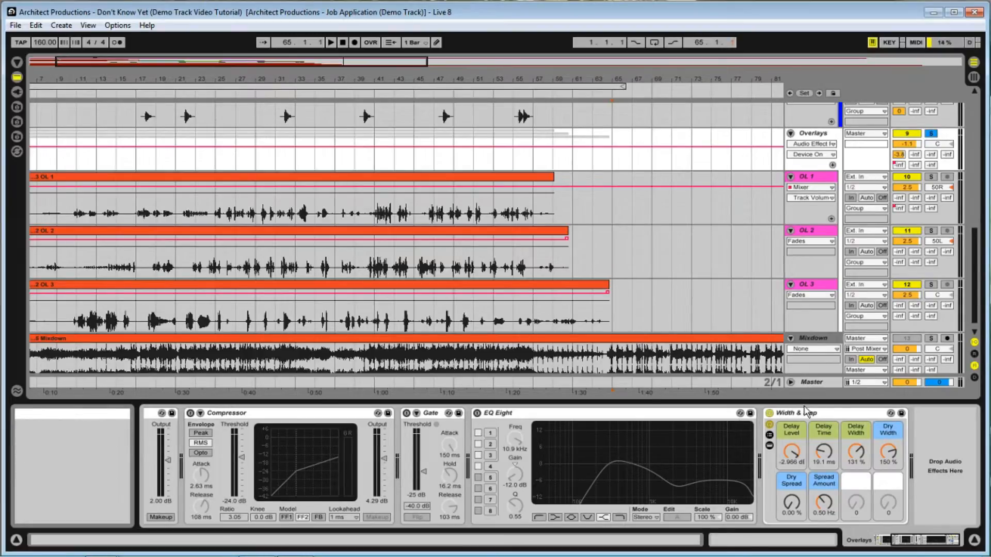
Inspect the device chains of the OL 1, OL 2, OL 3 and Mixdown tracks one after another
left_click(671, 201)
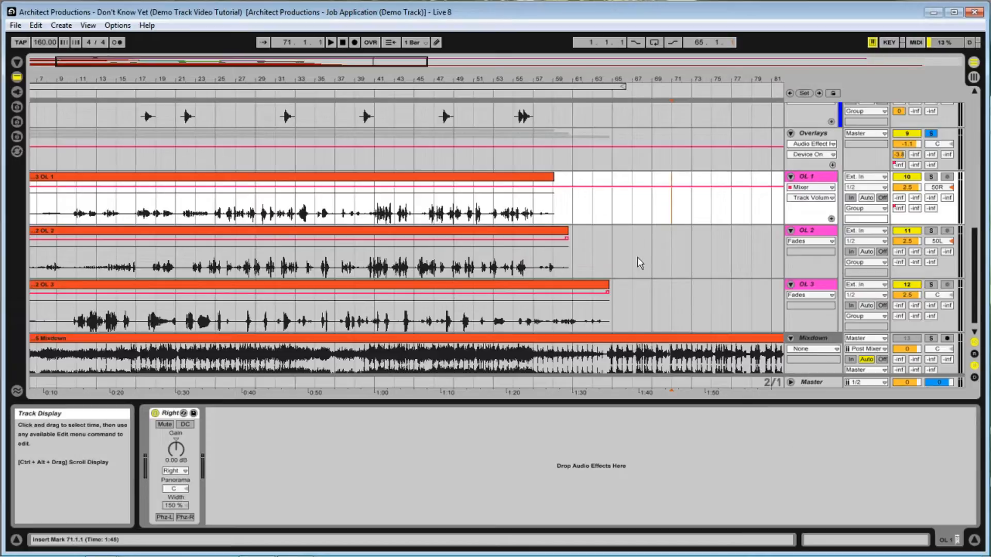
left_click(601, 260)
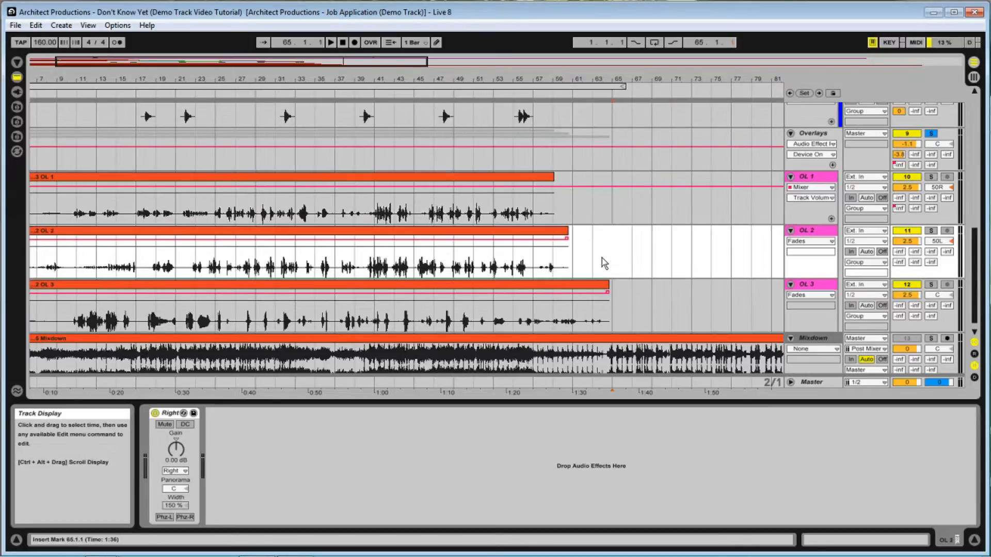
left_click(654, 303)
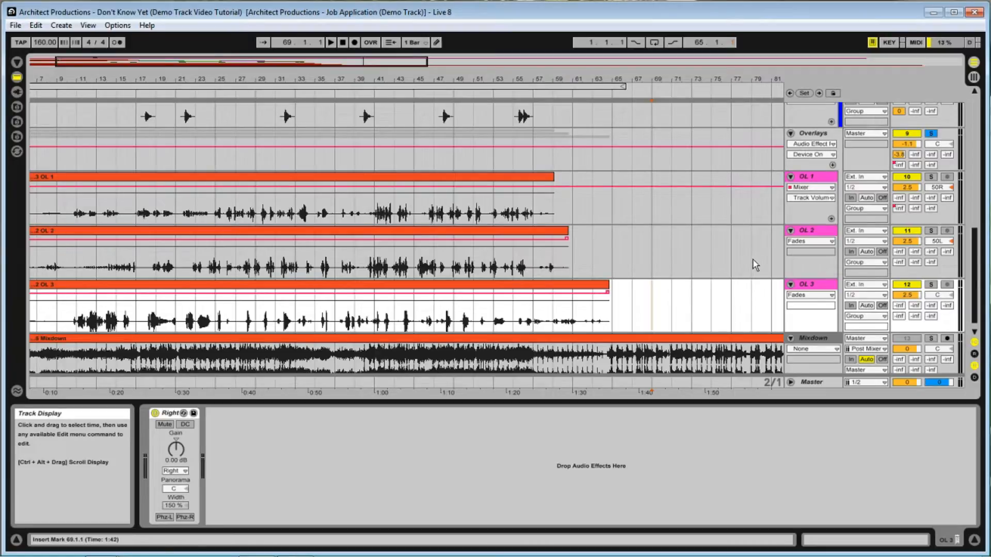
scroll(753, 263, "up", 1)
scroll(753, 268, "down", 2)
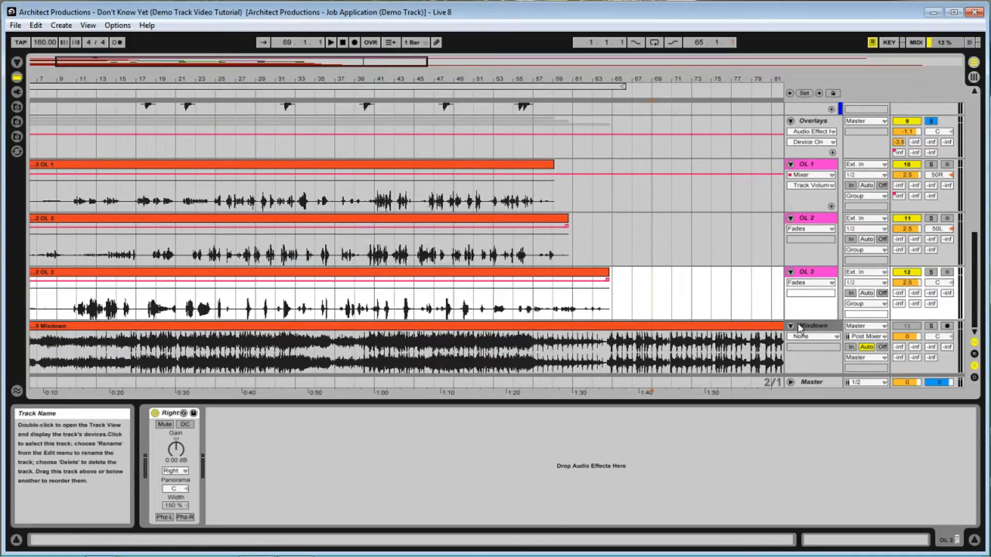
left_click(712, 351)
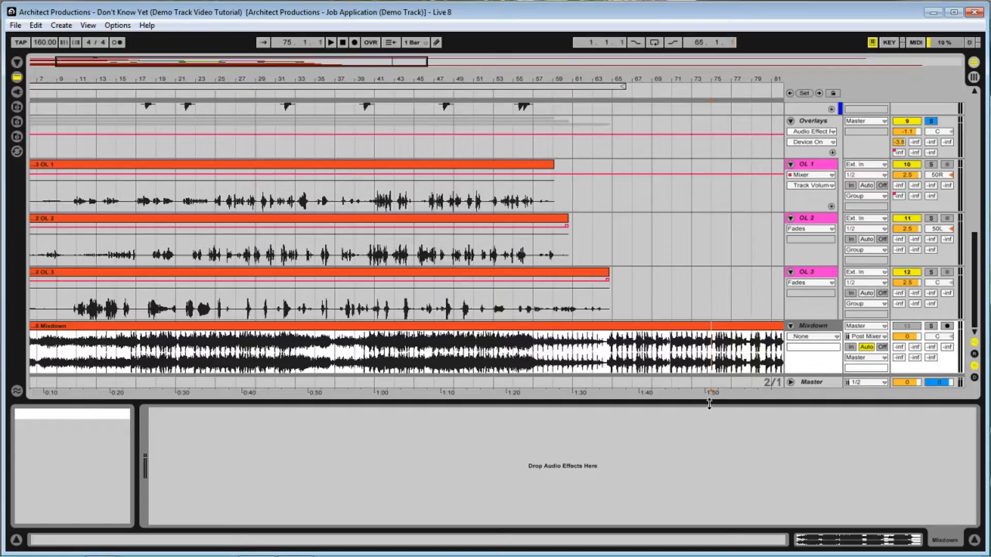
Collapse the device view to enlarge the arrangement and bring the uppermost tracks into view
left_click_drag(711, 403, 711, 532)
scroll(619, 287, "up", 10)
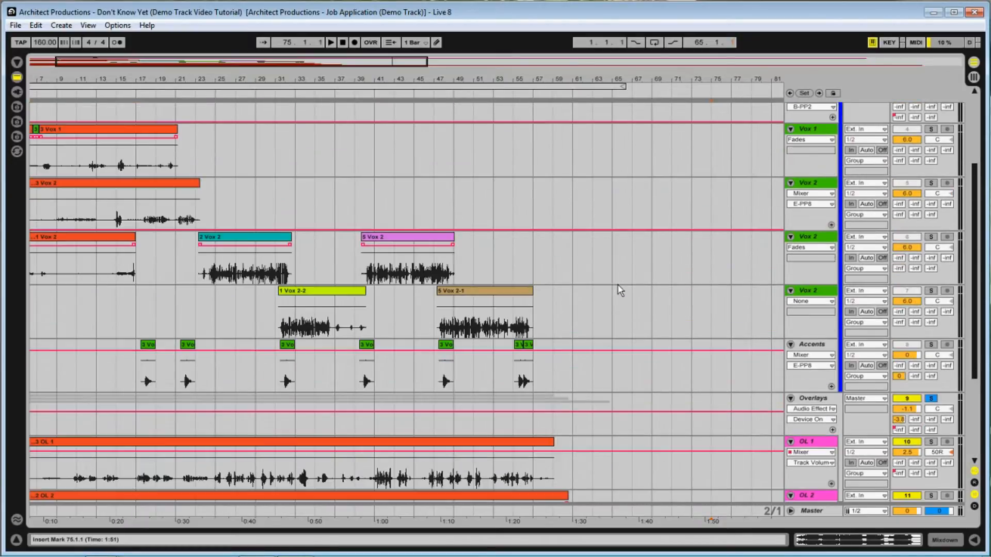
scroll(619, 287, "up", 1)
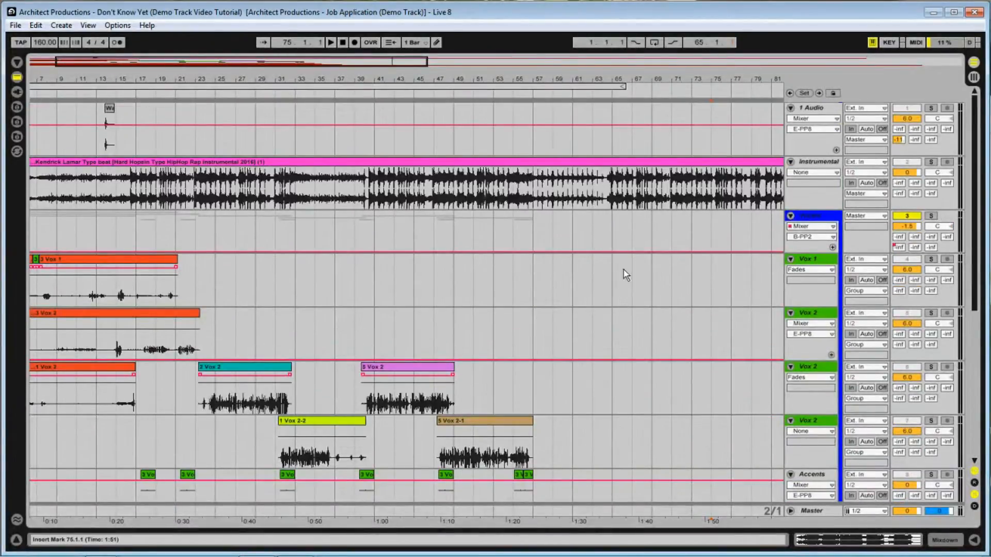
Select the Vocals group at bar 73 and show its device chain from the beginning
left_click(687, 231)
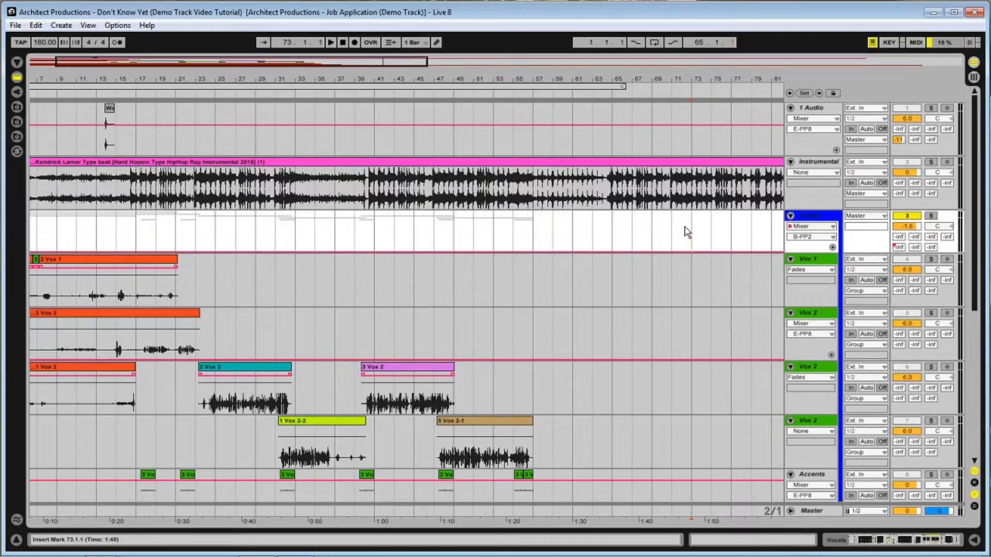
left_click(851, 542)
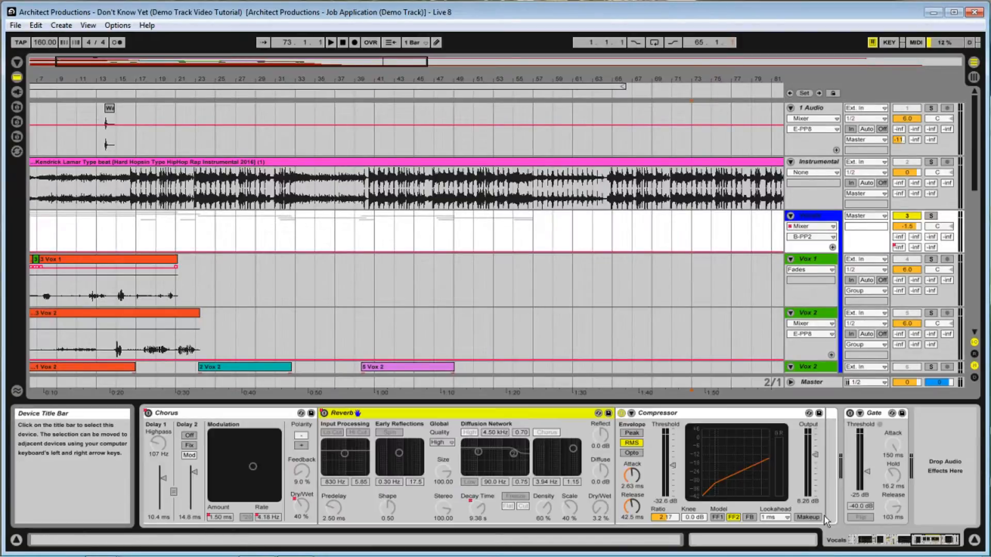
left_click(858, 539)
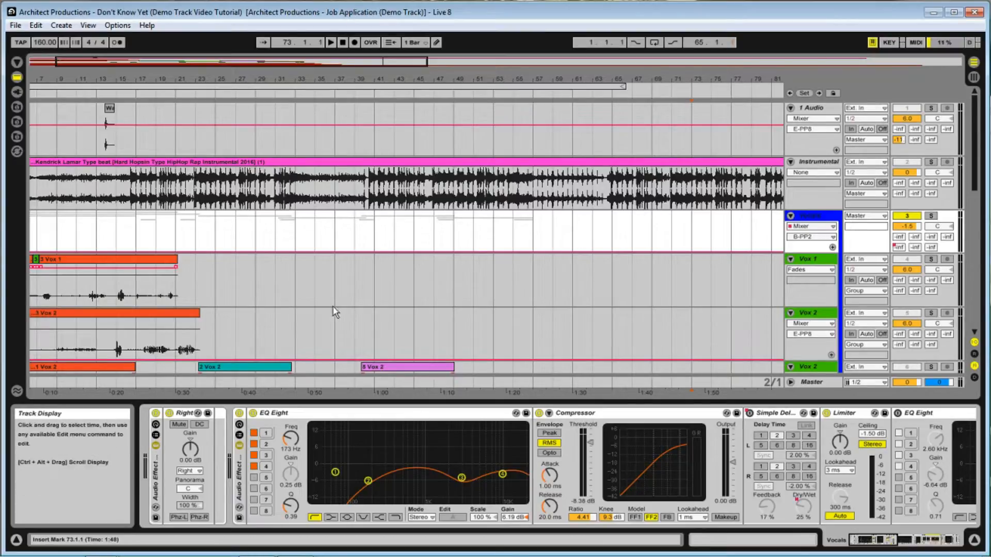
Place the insert marker at bar 23 on the Vox 2 track, just before the teal clip
scroll(333, 310, "down", 5)
scroll(332, 314, "up", 2)
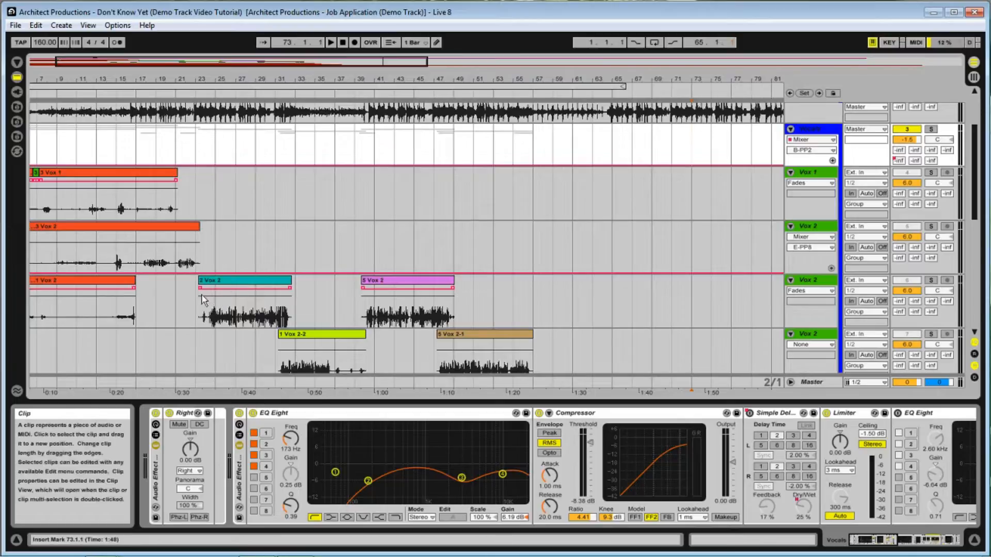
left_click(197, 316)
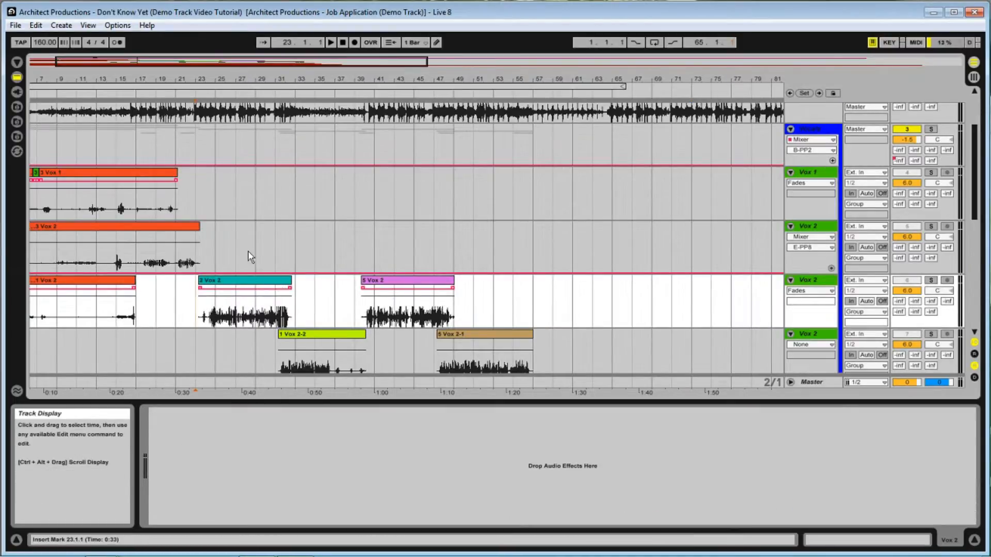
Deactivate the Vocals group's first EQ Eight, Compressor, Simple Delay and Limiter, and return to the arrangement's automation
left_click(196, 150)
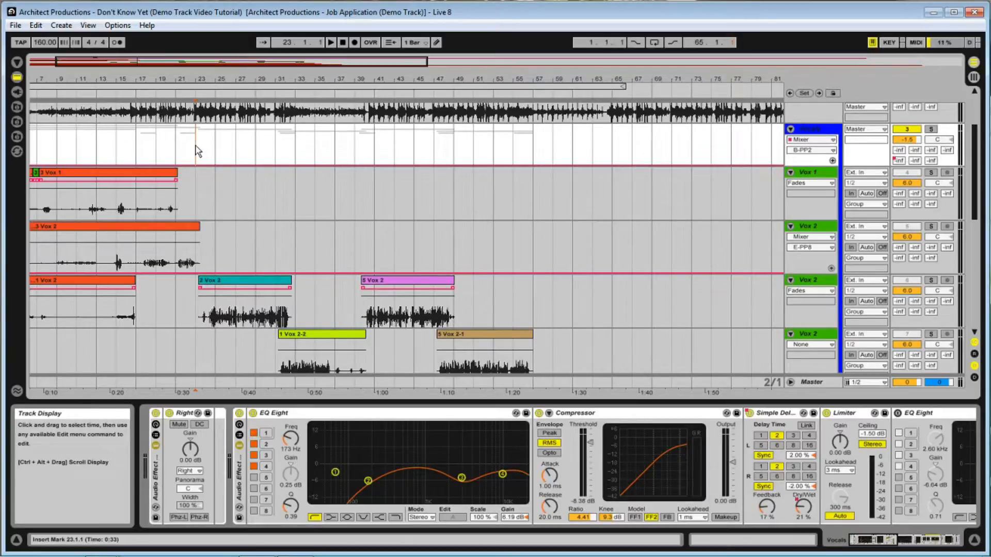
left_click(253, 413)
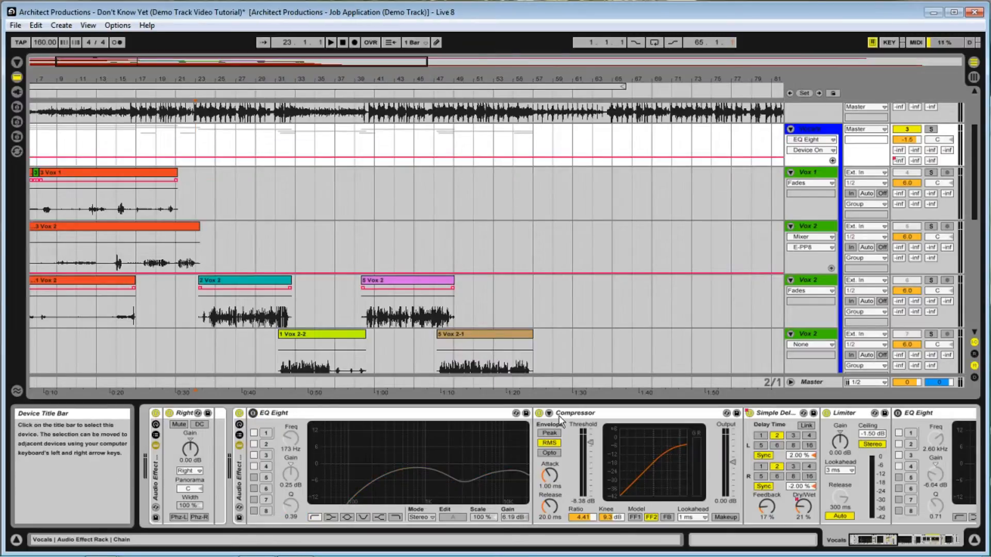
left_click(539, 413)
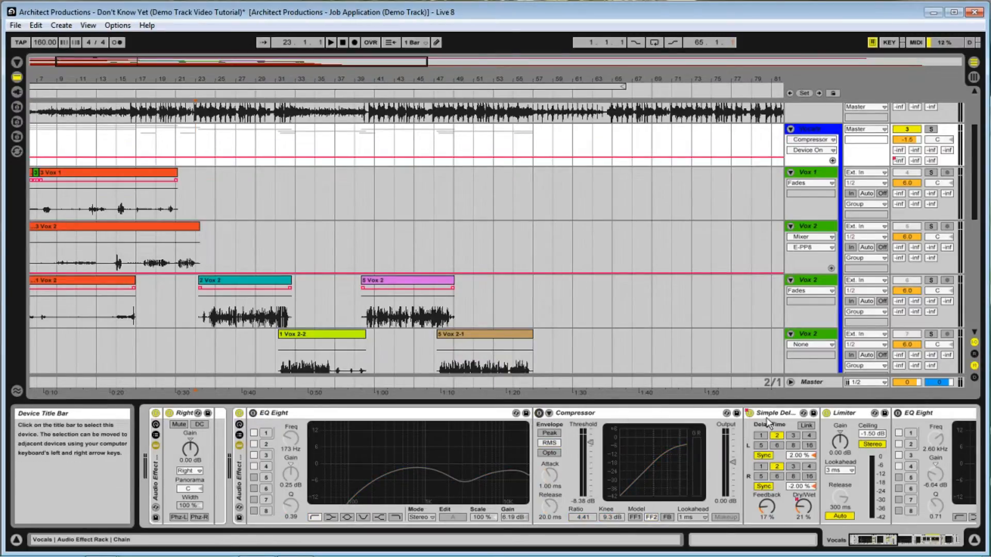
left_click(749, 413)
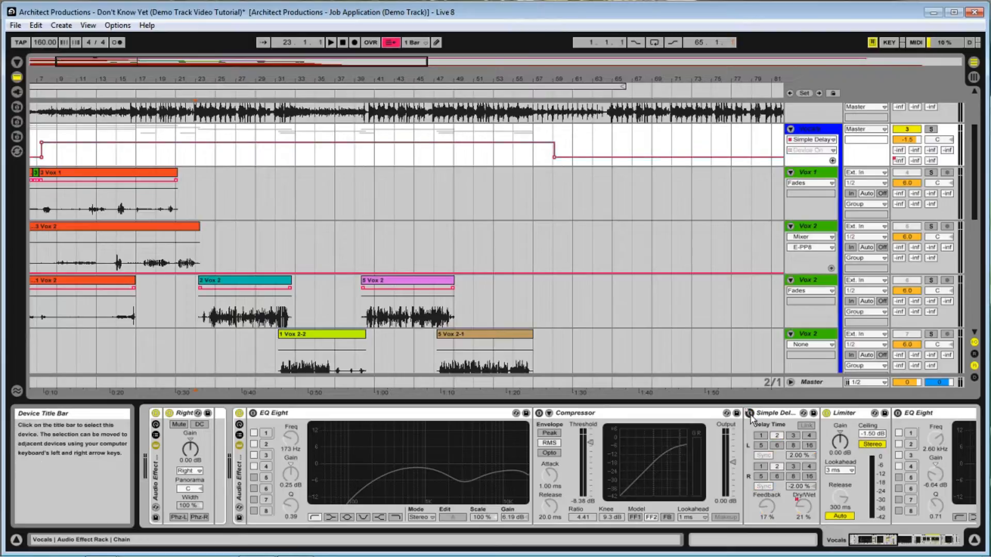
left_click(827, 413)
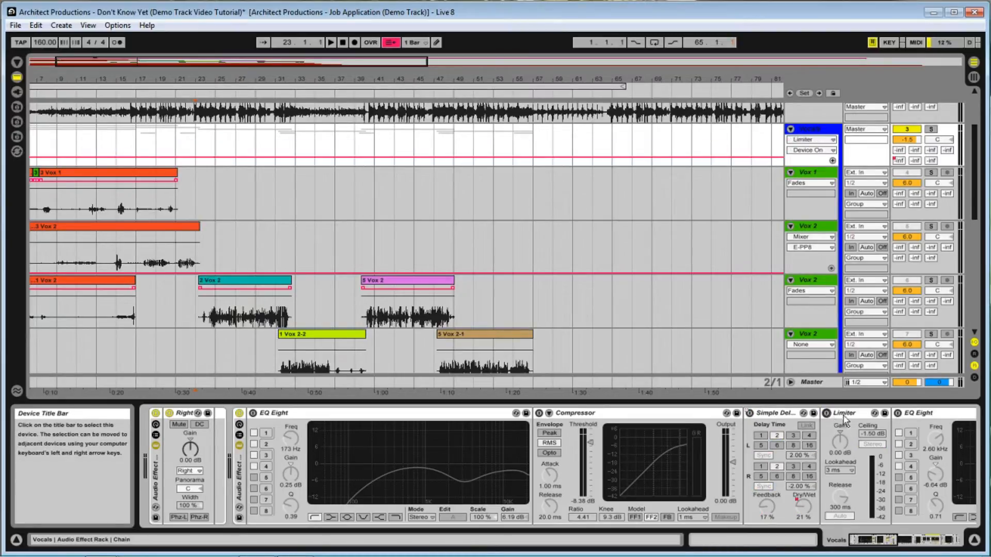
left_click(389, 42)
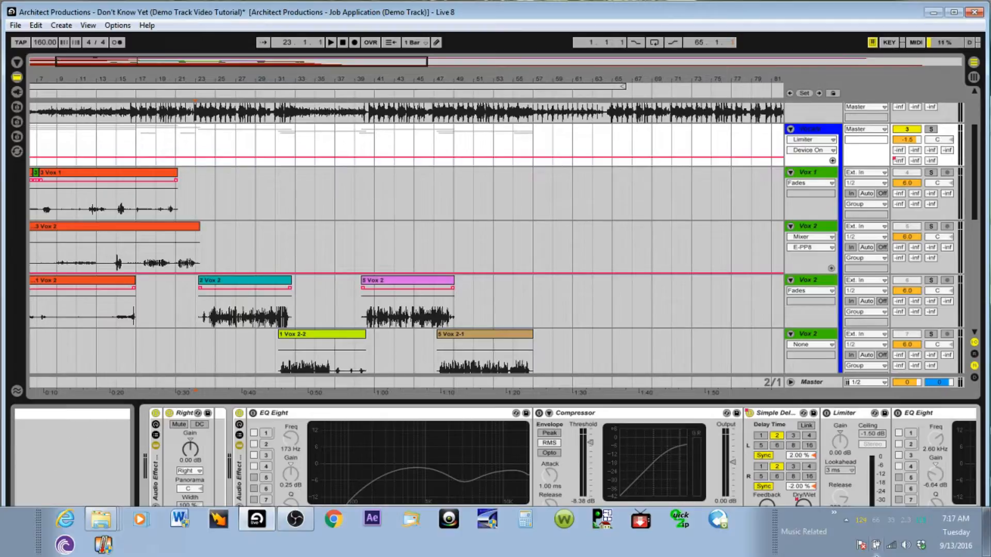
Bypass the Simple Delay again, and deactivate the Chorus, Reverb and last Compressor further along the Vocals chain
mouse_move(870, 538)
left_mouse_down()
mouse_move(906, 536)
mouse_move(889, 534)
left_mouse_up()
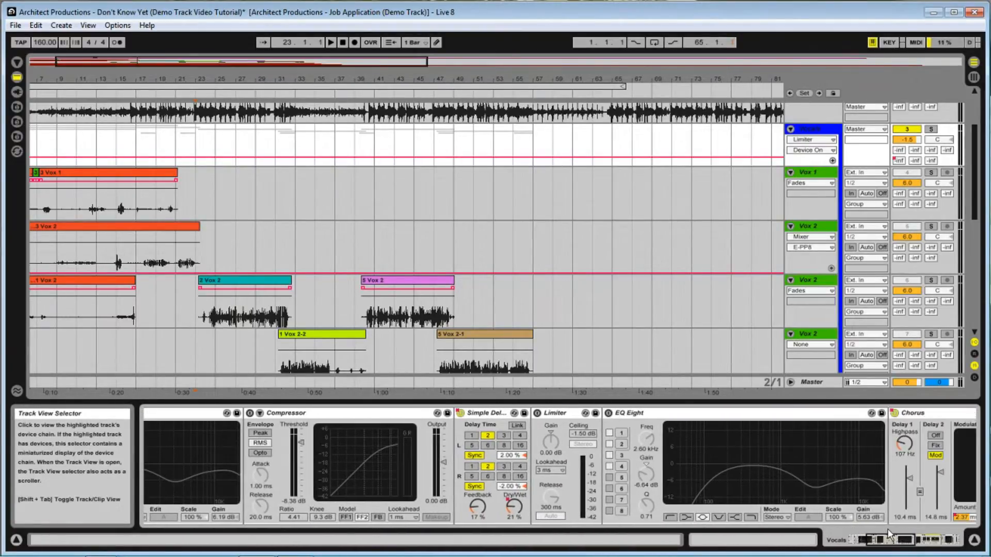
left_click(460, 413)
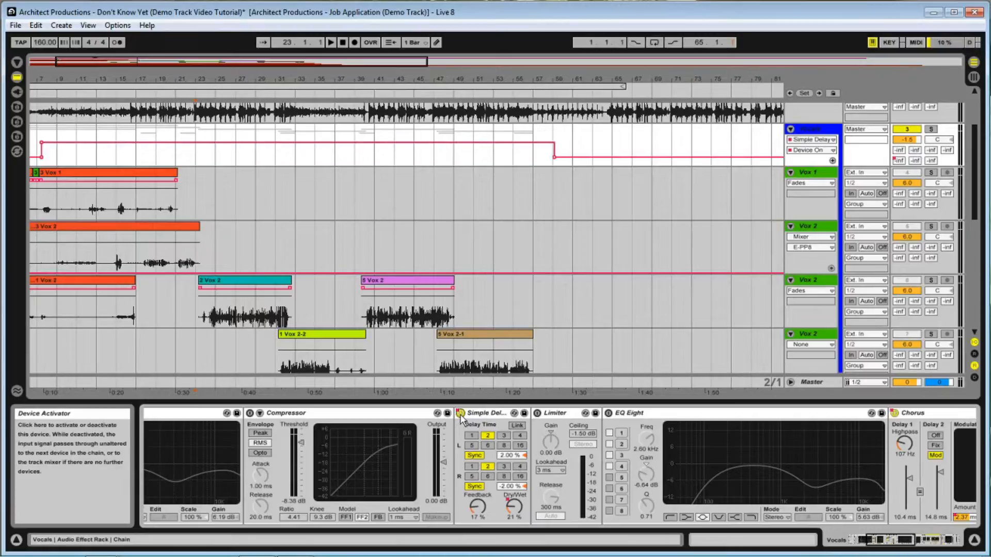
left_click(895, 414)
left_click_drag(897, 539, 939, 546)
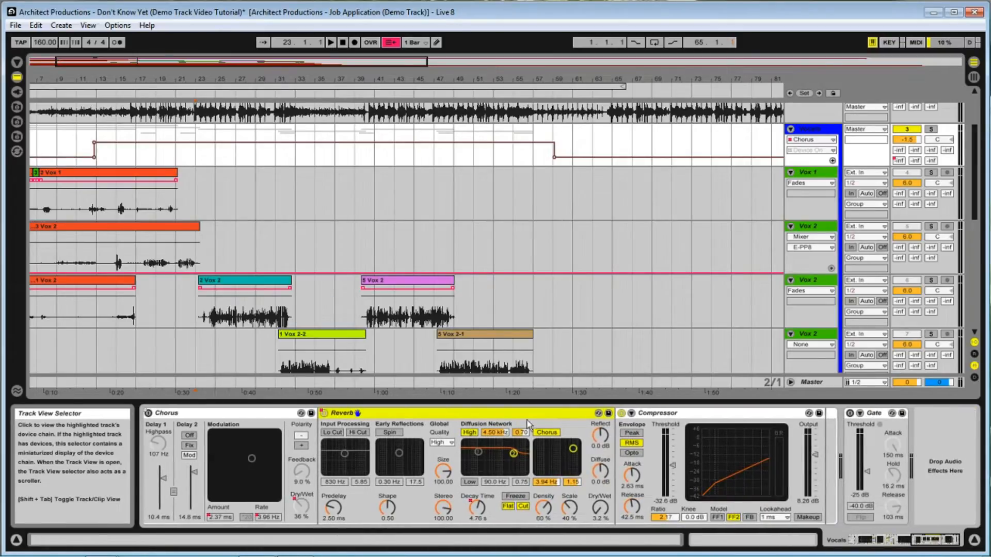
left_click(324, 413)
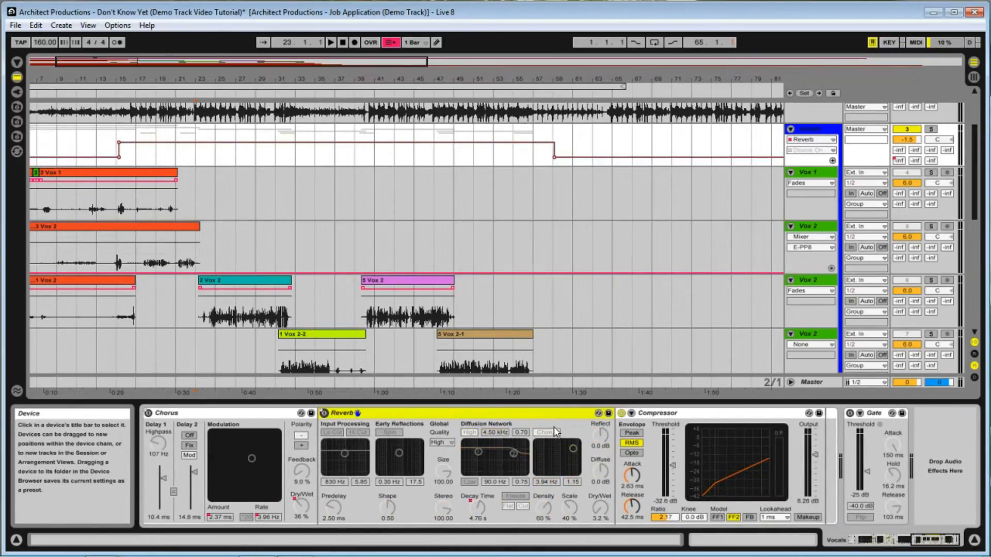
left_click(621, 413)
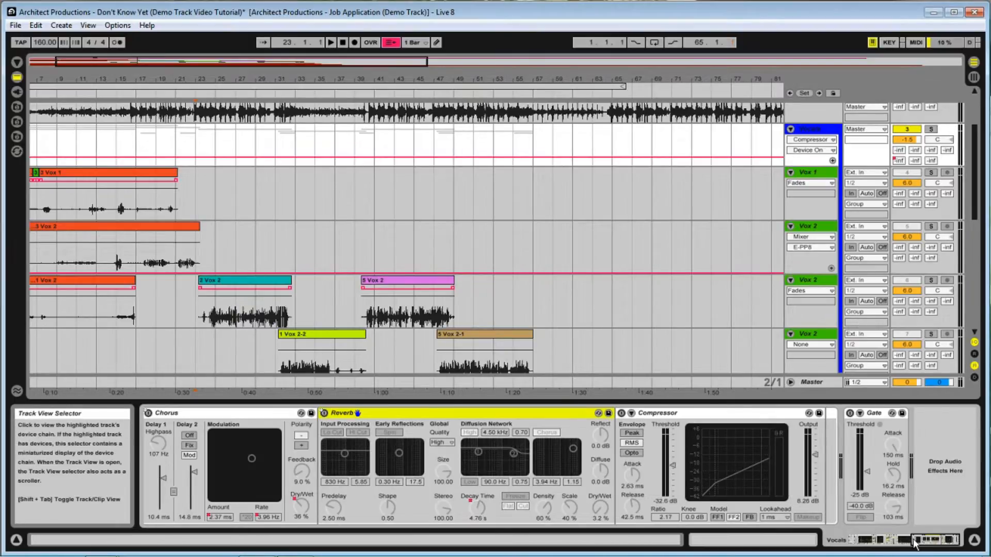
Solo the Vocals group and audition the bypassed vocals from bar 23 to about bar 36
left_click_drag(915, 542, 823, 540)
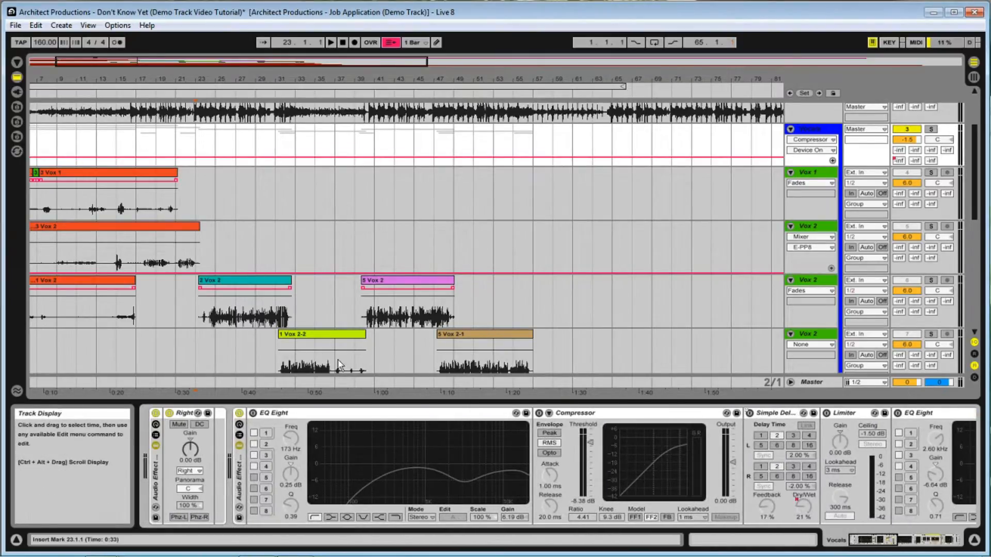
scroll(164, 127, "up", 1)
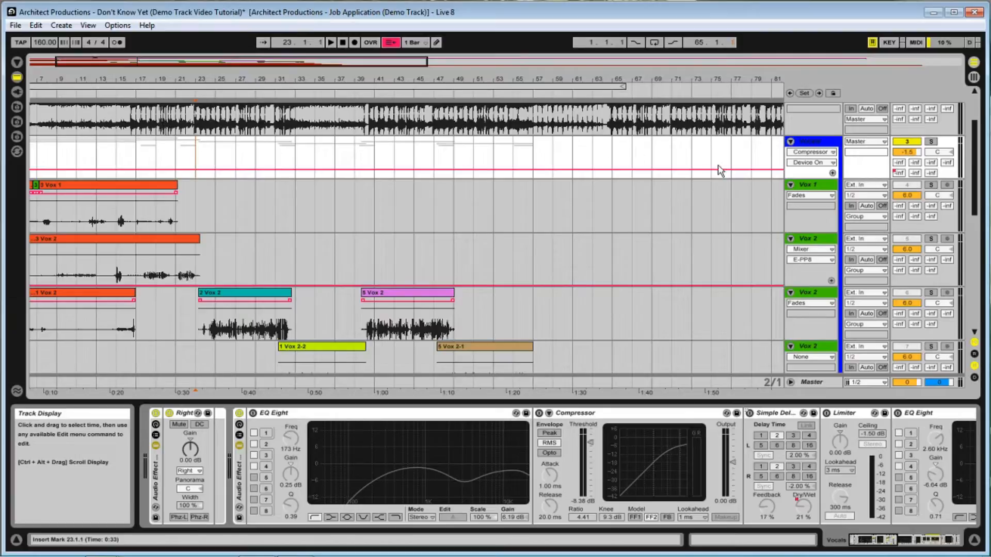
left_click(931, 142)
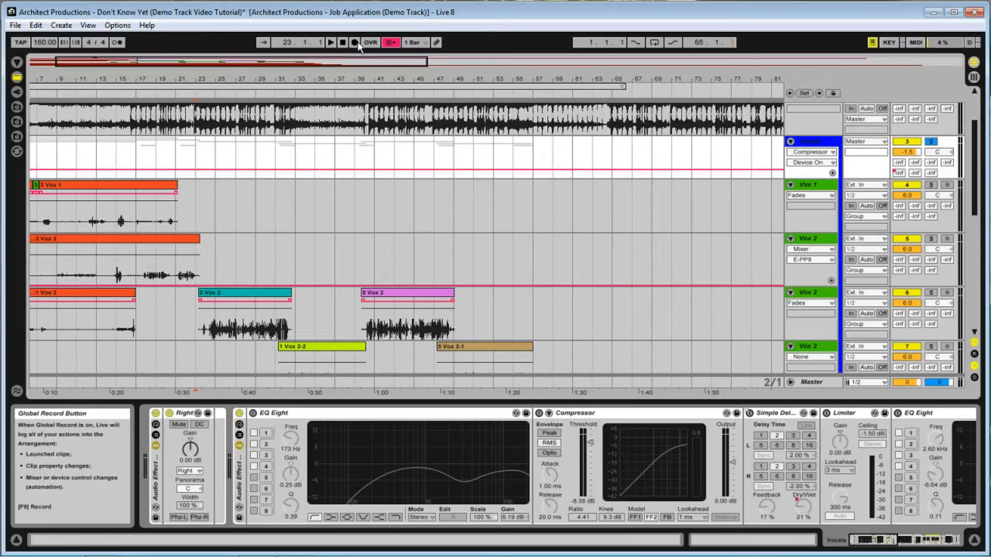
left_click(331, 43)
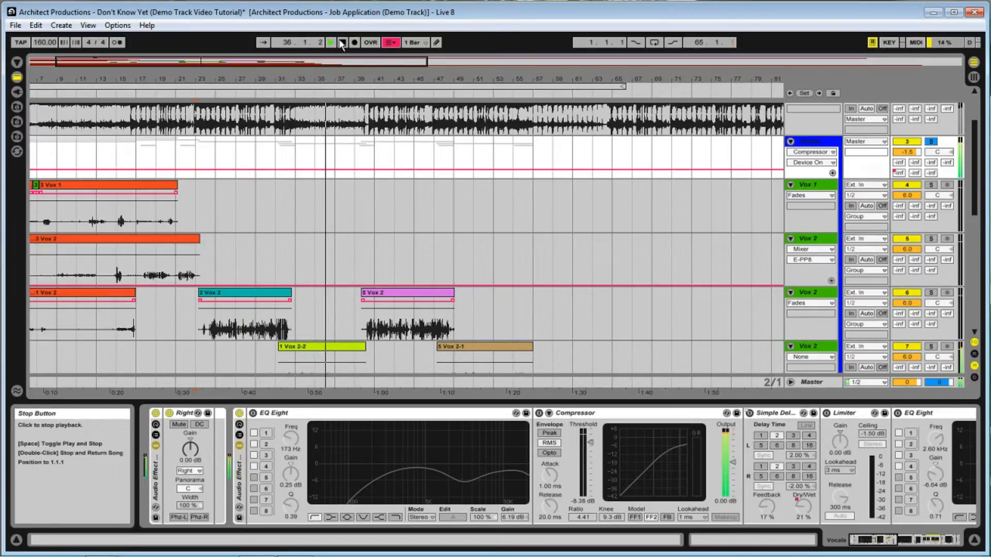
left_click(343, 42)
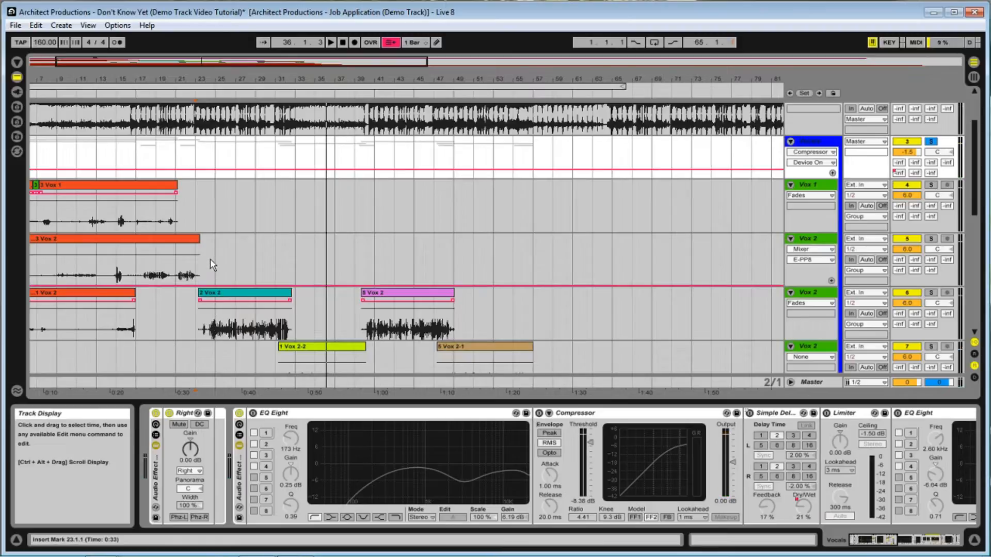
Set an eight-bar loop from bar 25 to bar 33 and start playback
left_click_drag(209, 258, 299, 279)
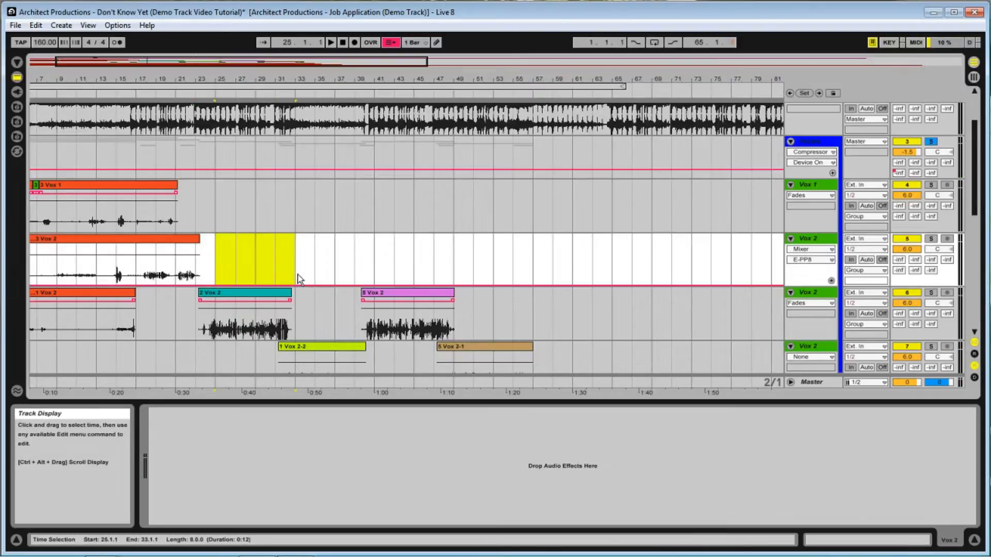
key("ctrl+l")
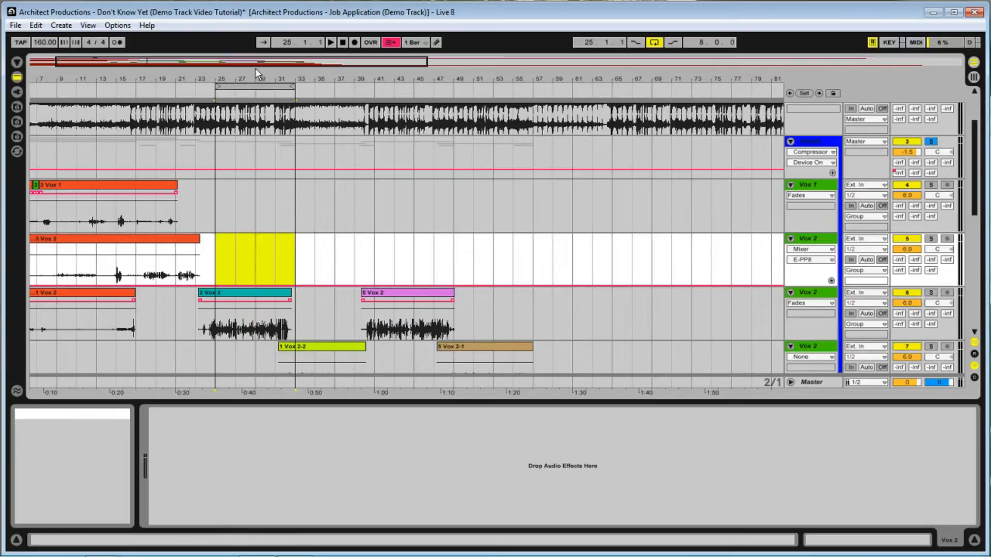
left_click(330, 44)
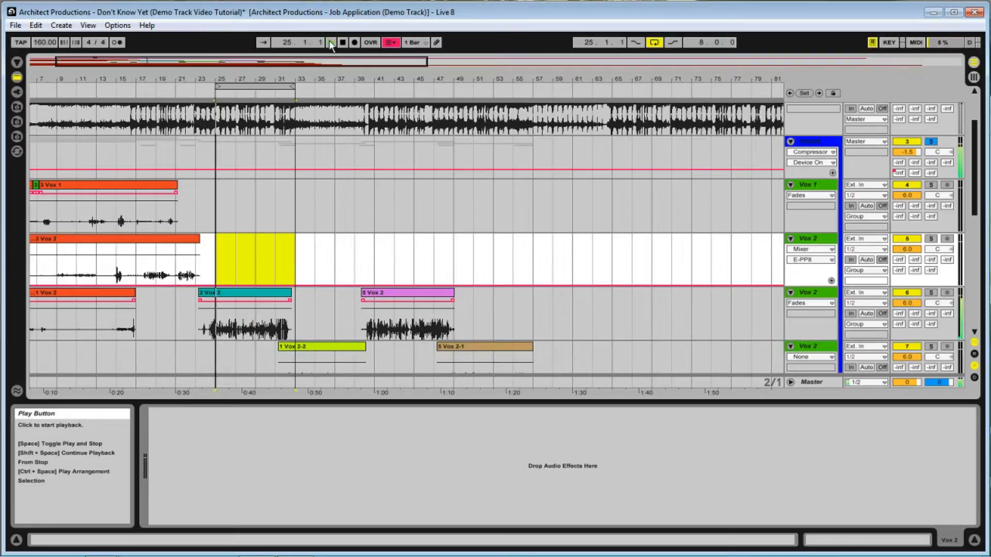
Compare the looped vocals with and without the Vocals group's first EQ Eight, leaving the EQ switched on
left_click(238, 157)
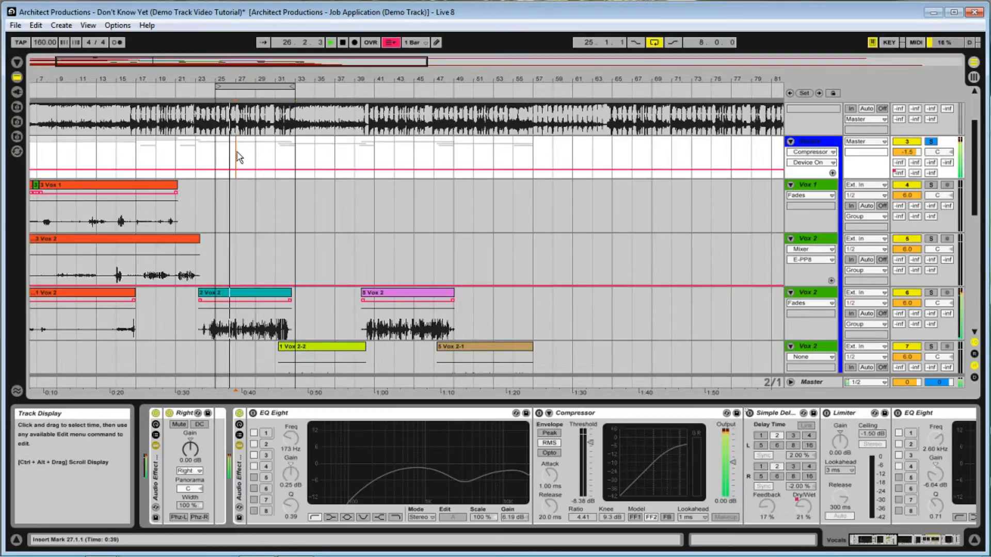
left_click(253, 413)
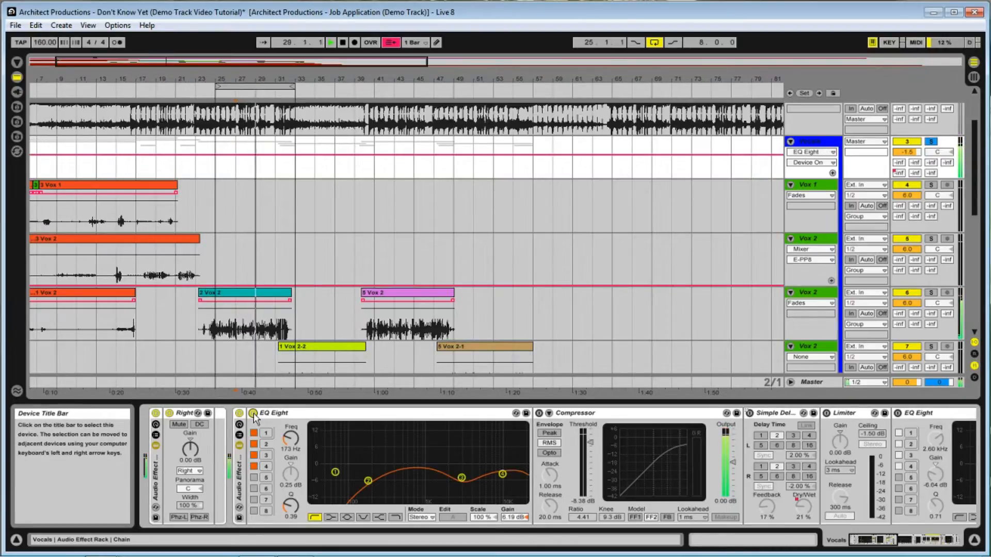
left_click(253, 413)
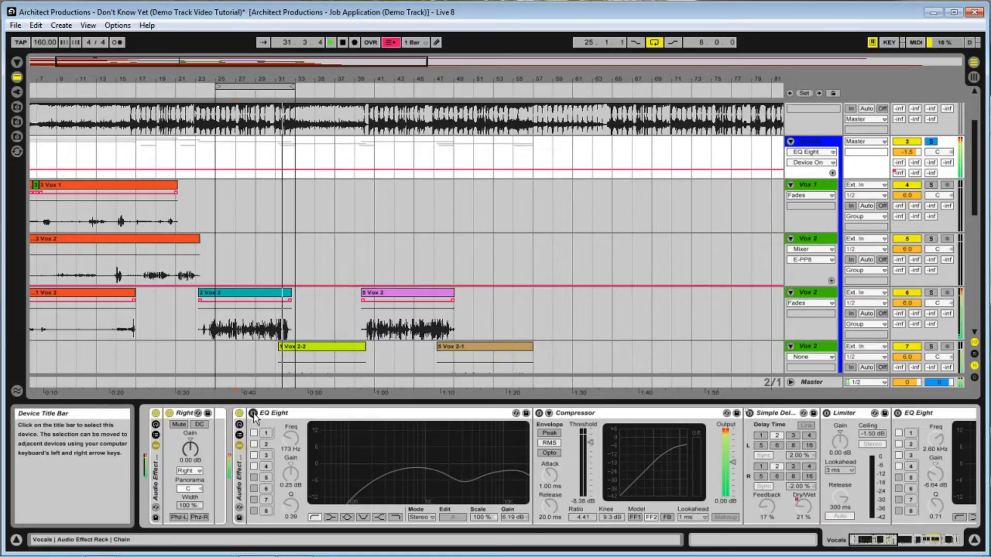
left_click(252, 412)
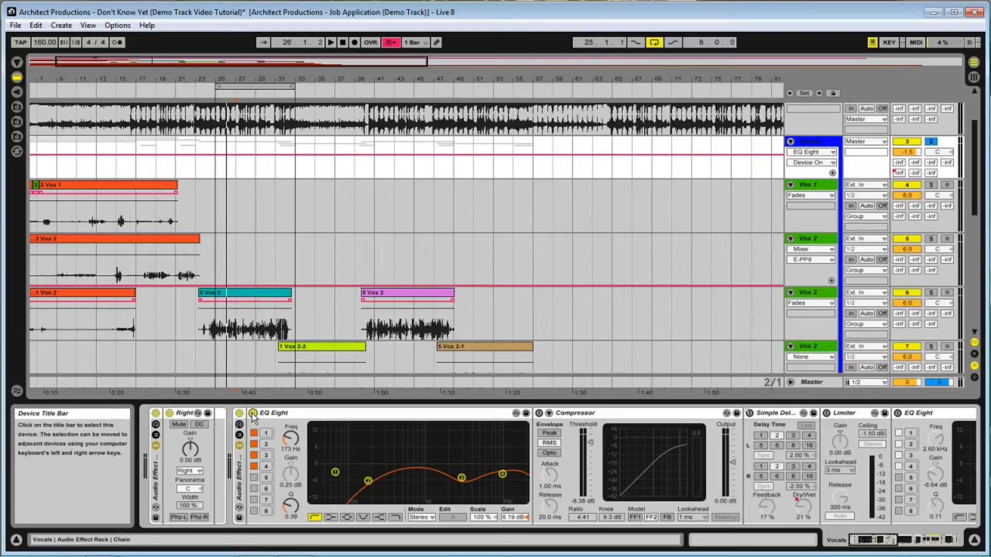
key("space")
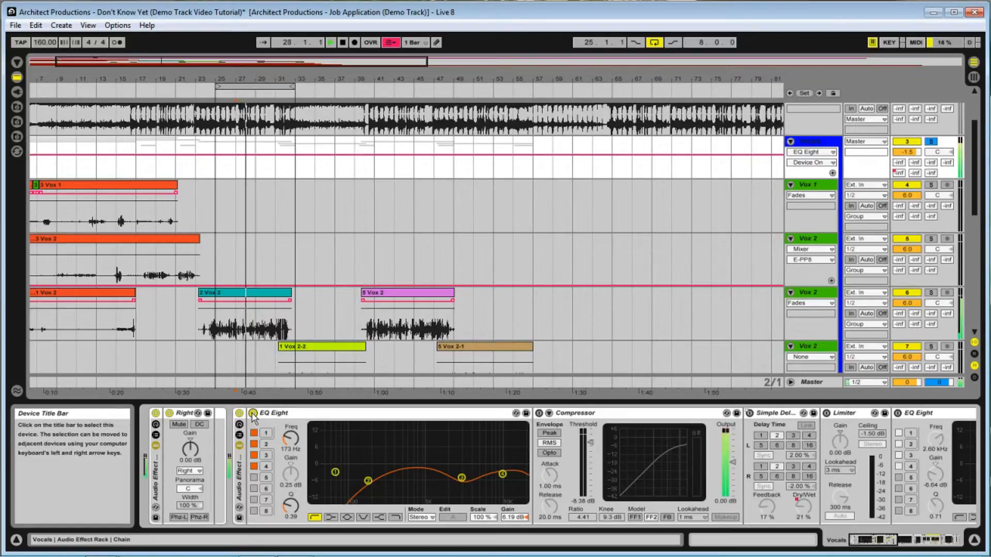
left_click(253, 414)
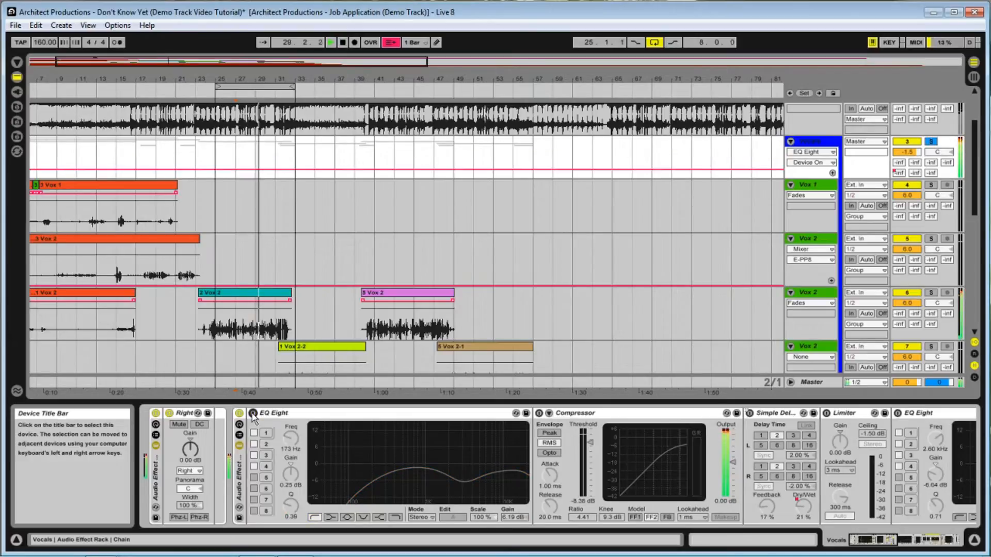
left_click(253, 413)
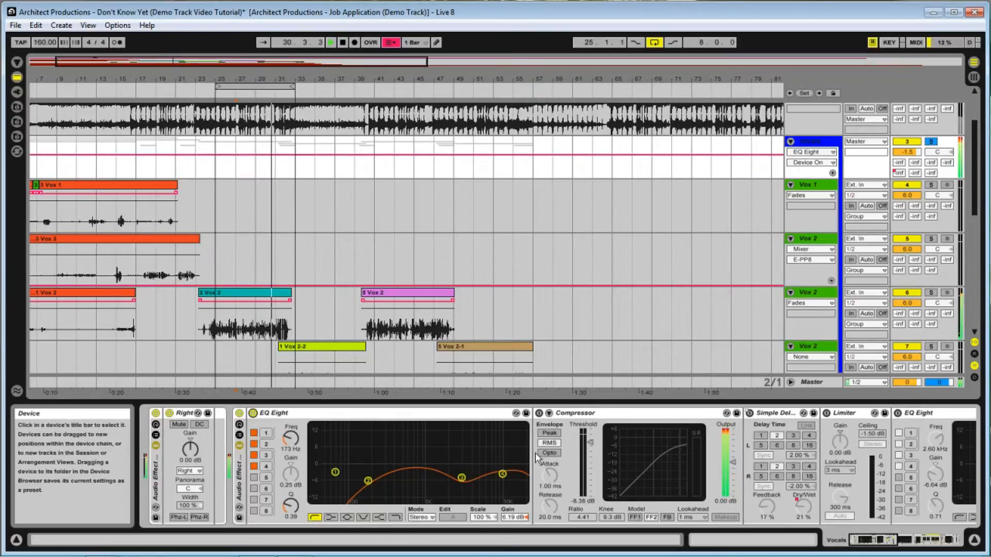
Compare the looped vocals with and without the Compressor after the first EQ Eight, leaving the Compressor switched on
left_click(538, 413)
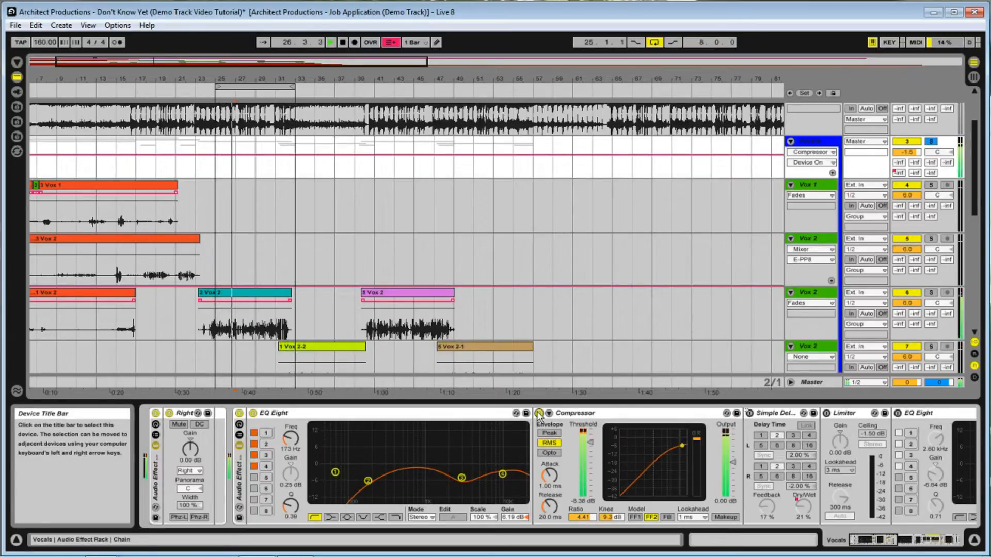
left_click(538, 413)
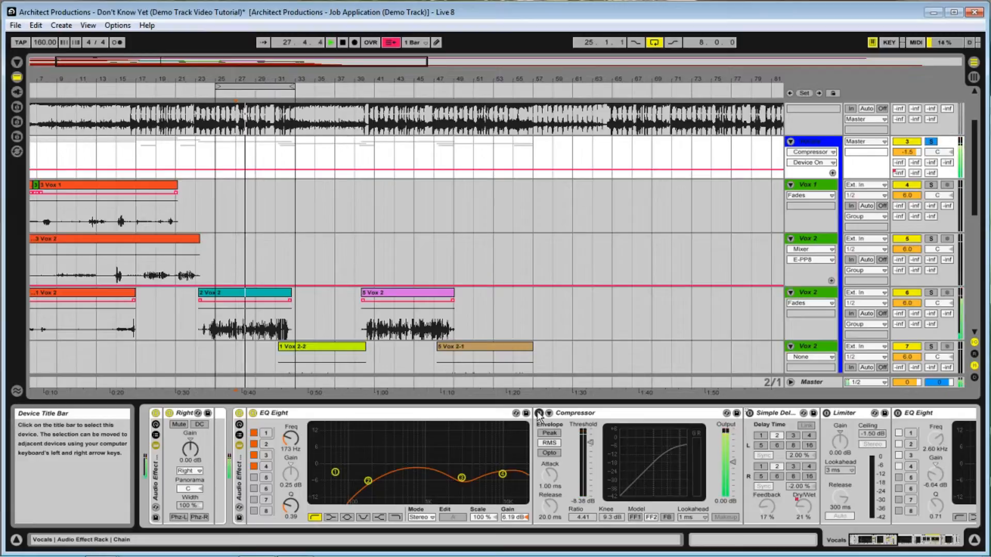
left_click(538, 413)
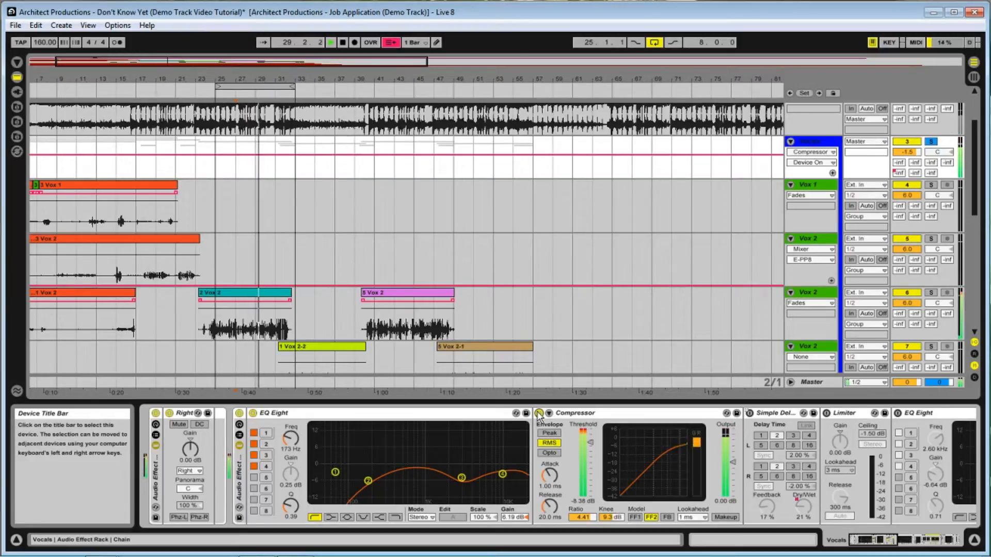
key("space")
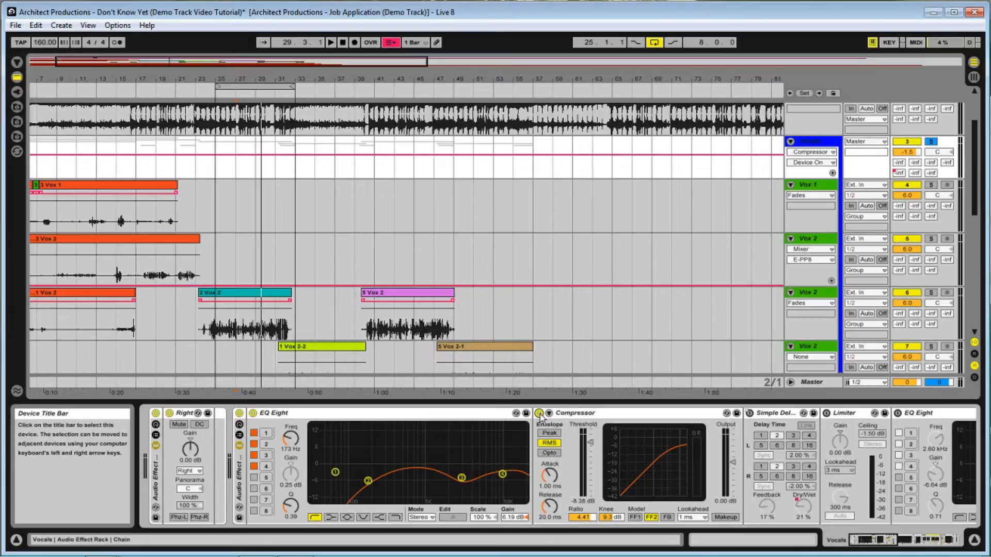
key("space")
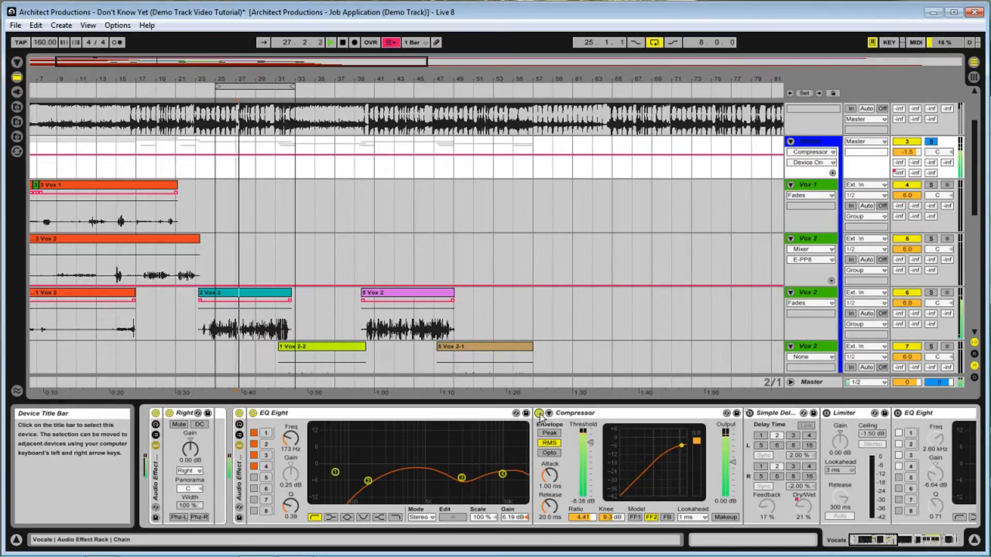
left_click(539, 413)
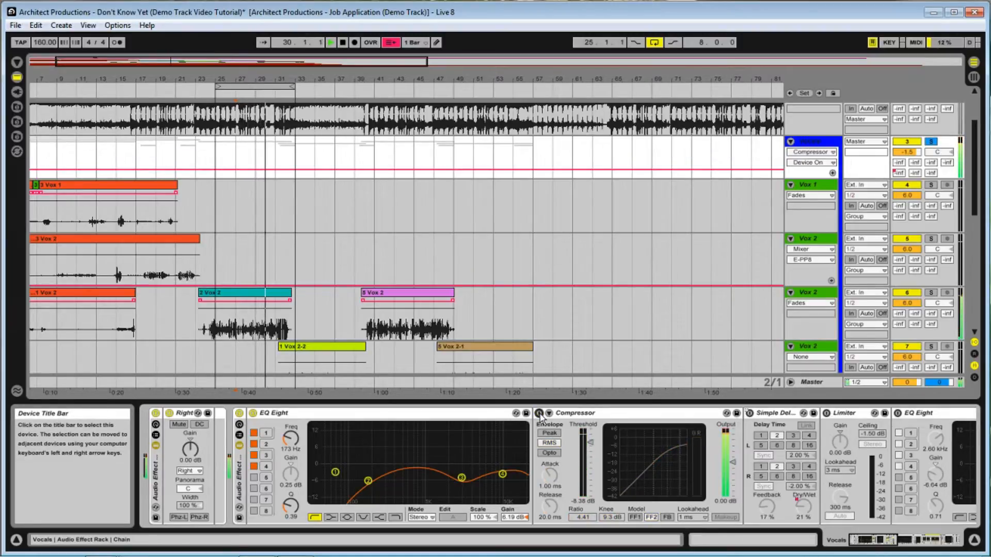
left_click(540, 413)
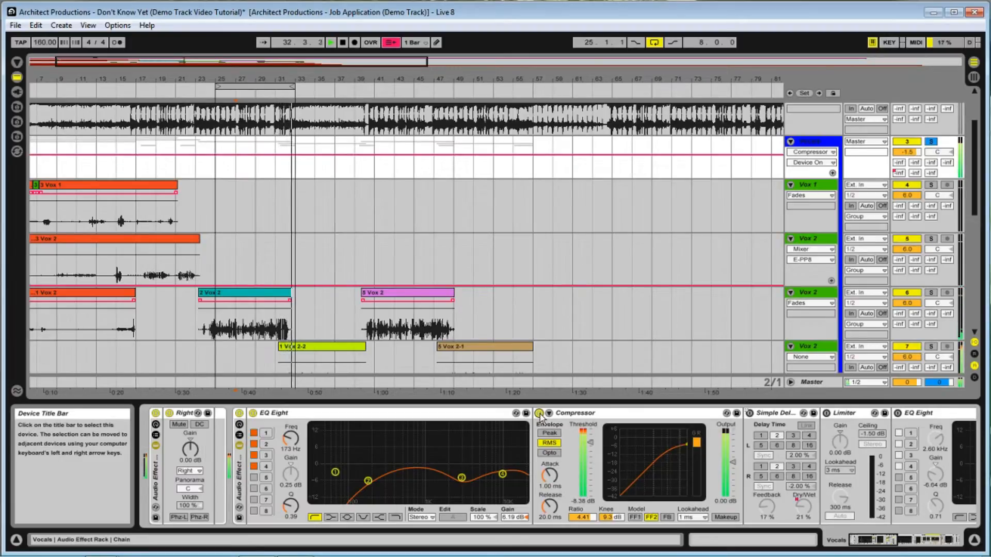
Reactivate the Simple Delay in the Vocals chain and bring the Limiter, second EQ Eight and Chorus into view
left_click(749, 413)
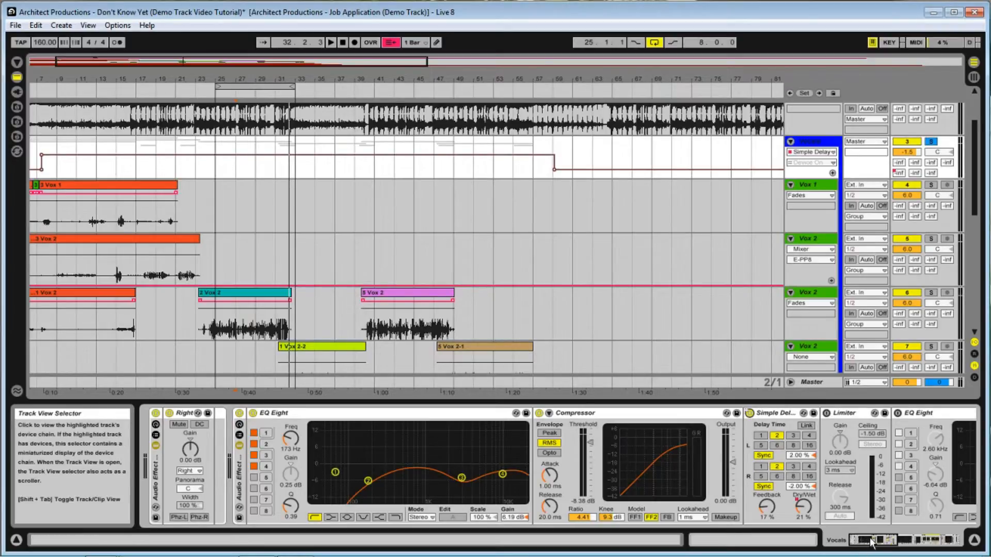
left_click_drag(872, 537, 897, 535)
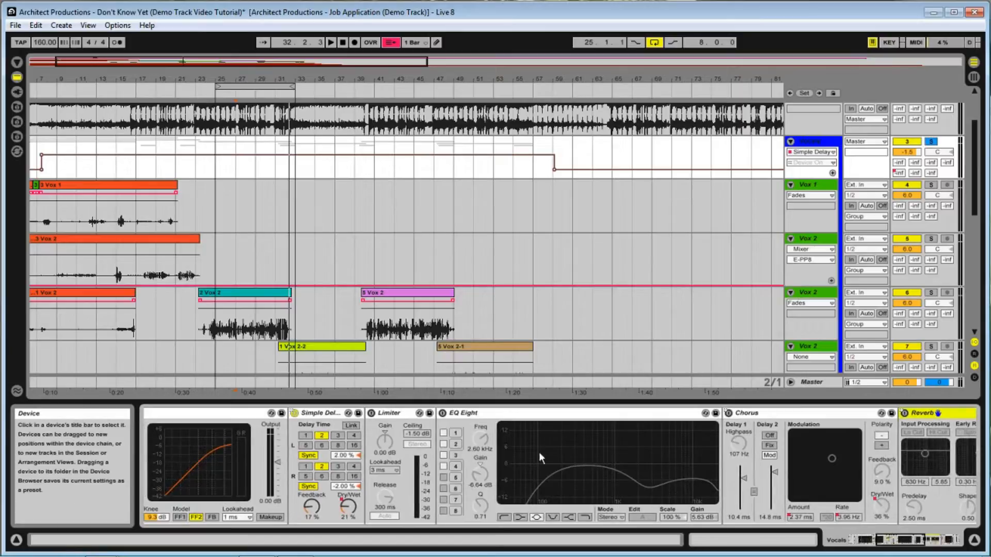
Reactivate the Limiter in the Vocals chain, and compare the looped vocals with and without the Chorus, leaving both switched on
left_click(371, 413)
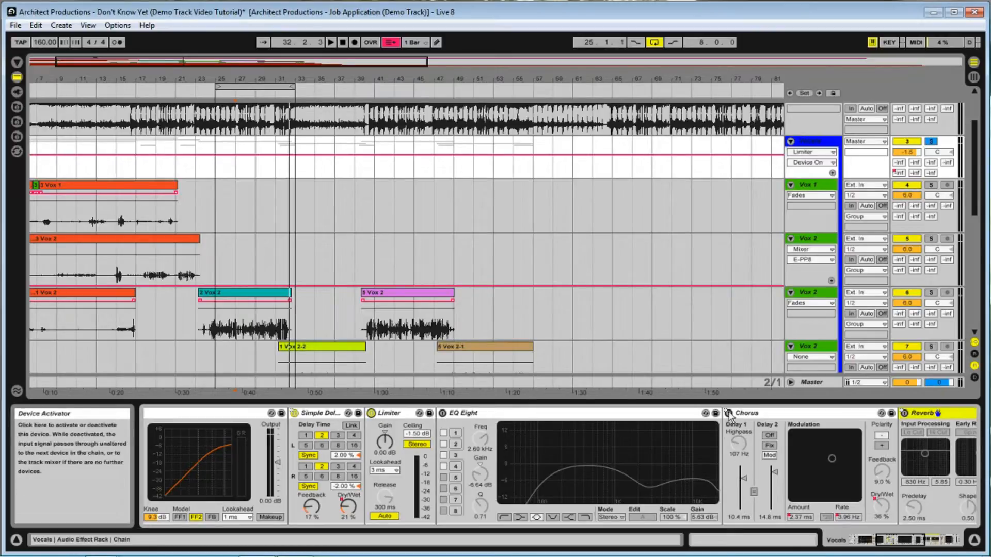
key("space")
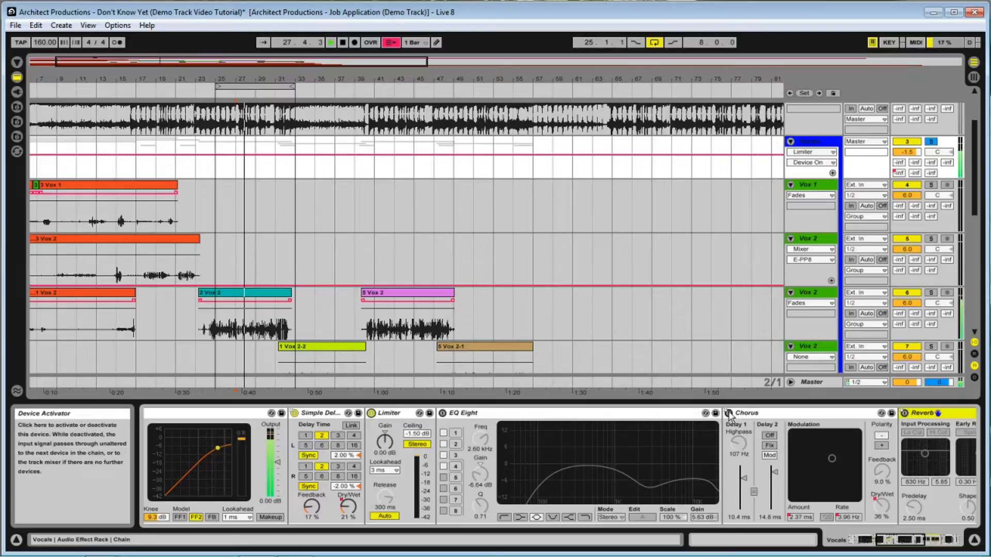
left_click(729, 417)
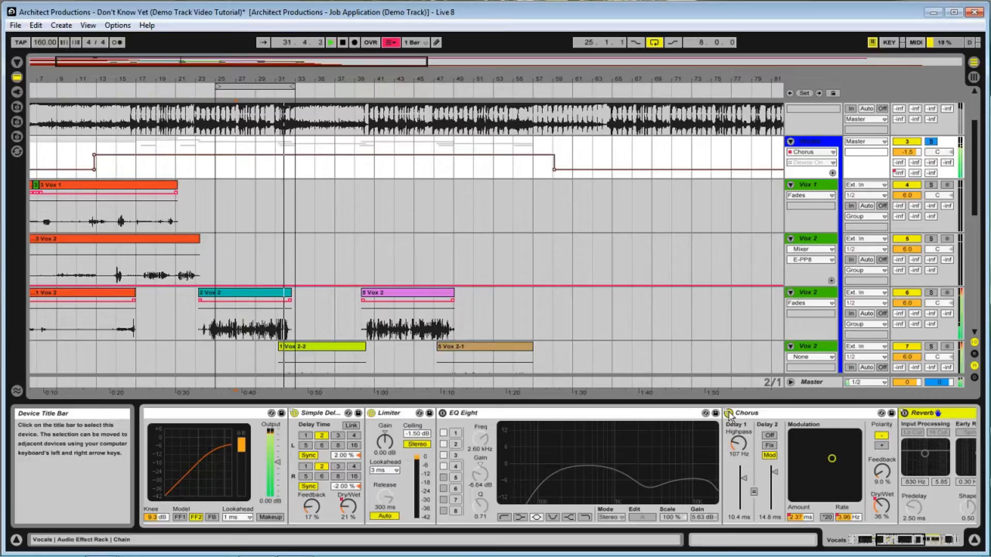
left_click(728, 413)
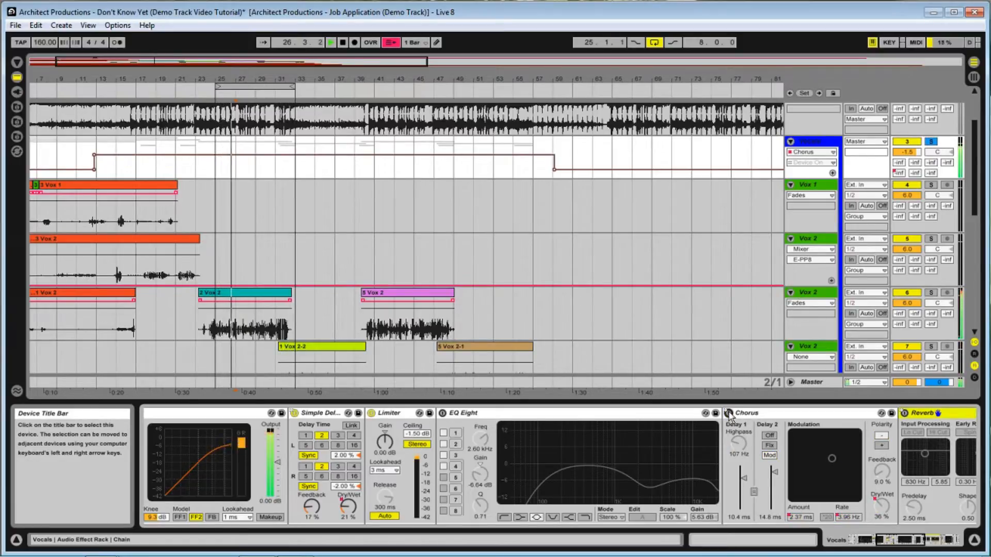
left_click(729, 413)
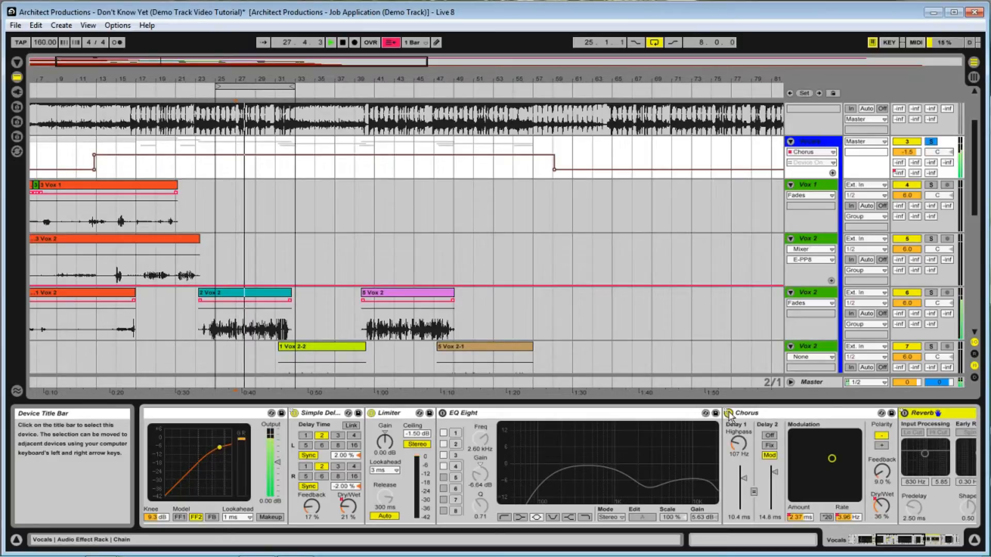
key("space")
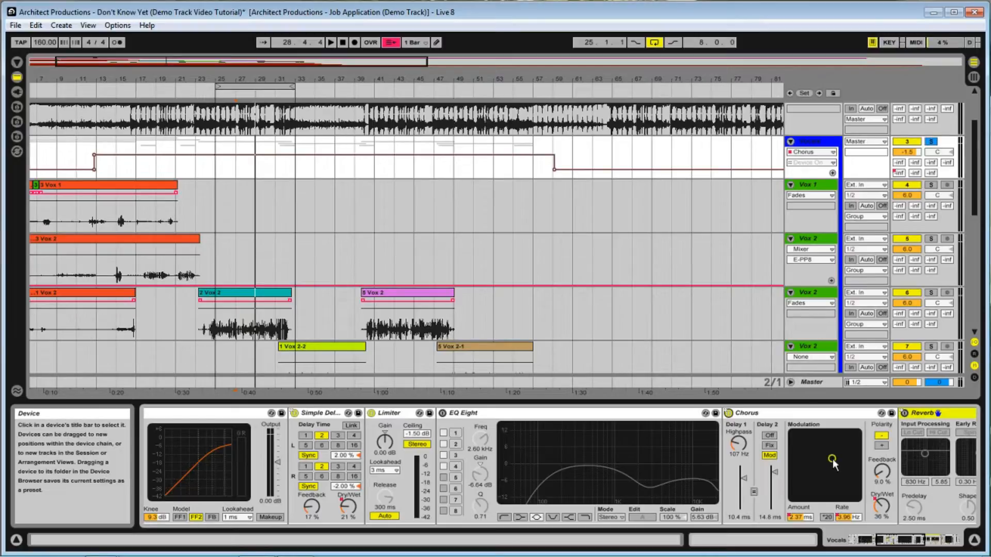
Bring the Chorus, Reverb and final Compressor into view and compare the looped vocals without and with the Chorus once more
left_click(868, 540)
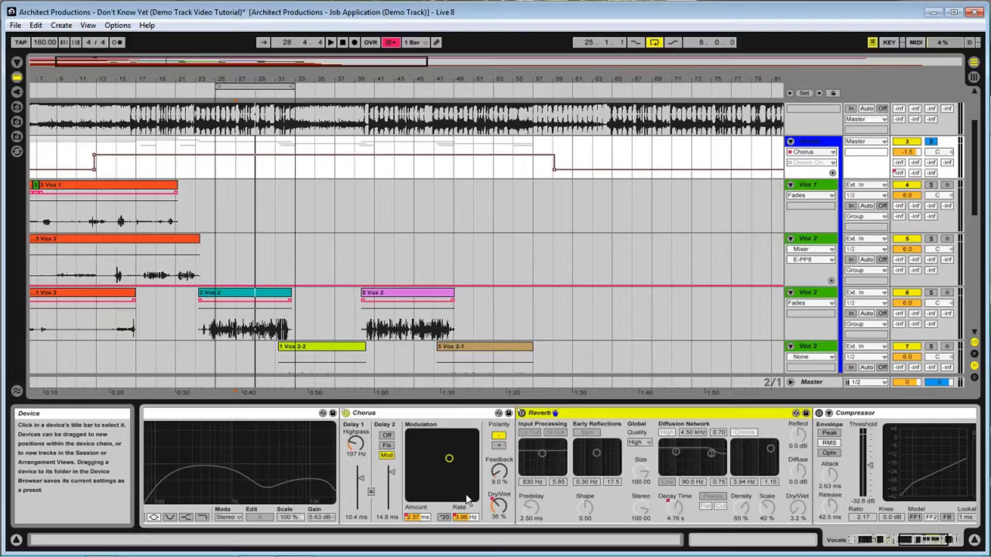
key("space")
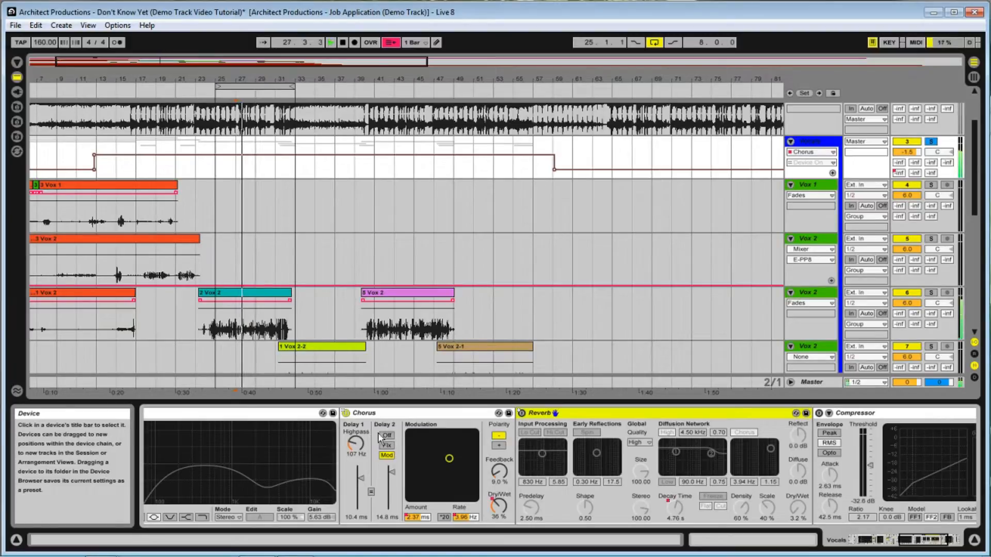
left_click(345, 413)
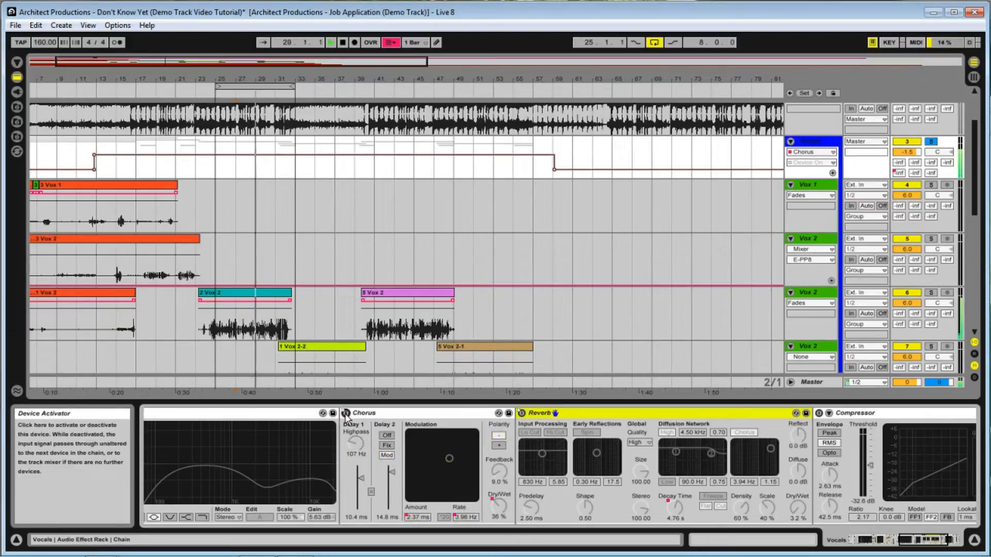
left_click(345, 413)
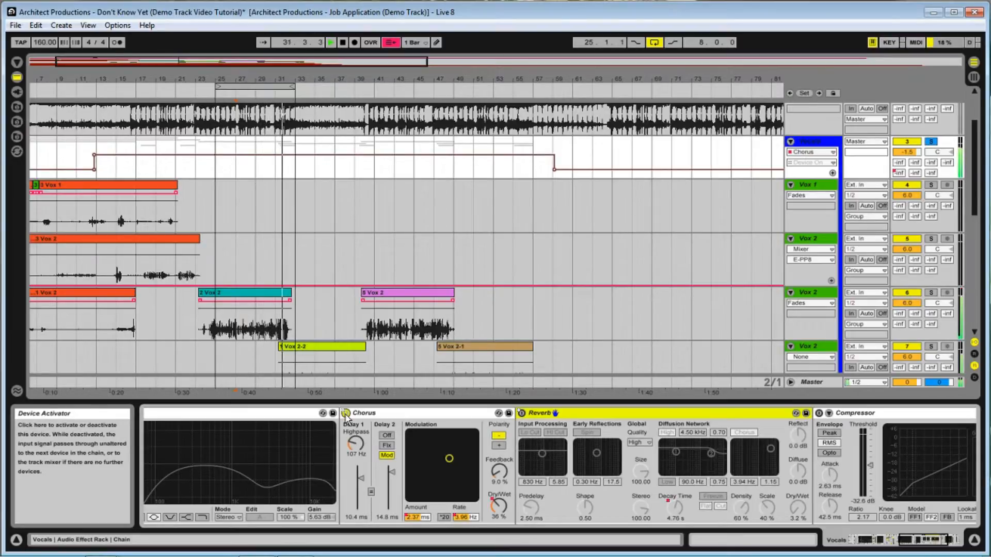
key("space")
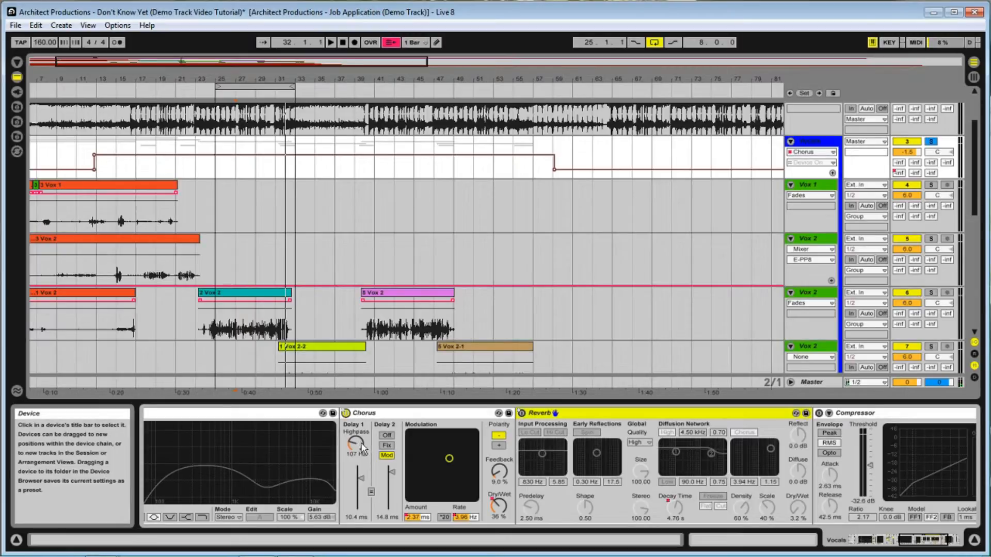
left_click_drag(356, 444, 349, 449)
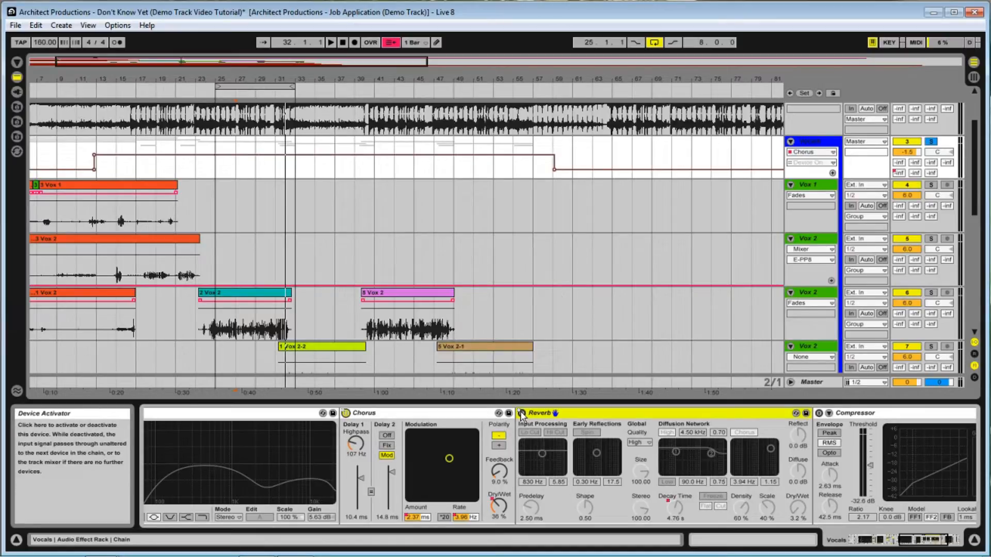
Reactivate the Reverb in the Vocals chain and play the looped vocals through it
key("space")
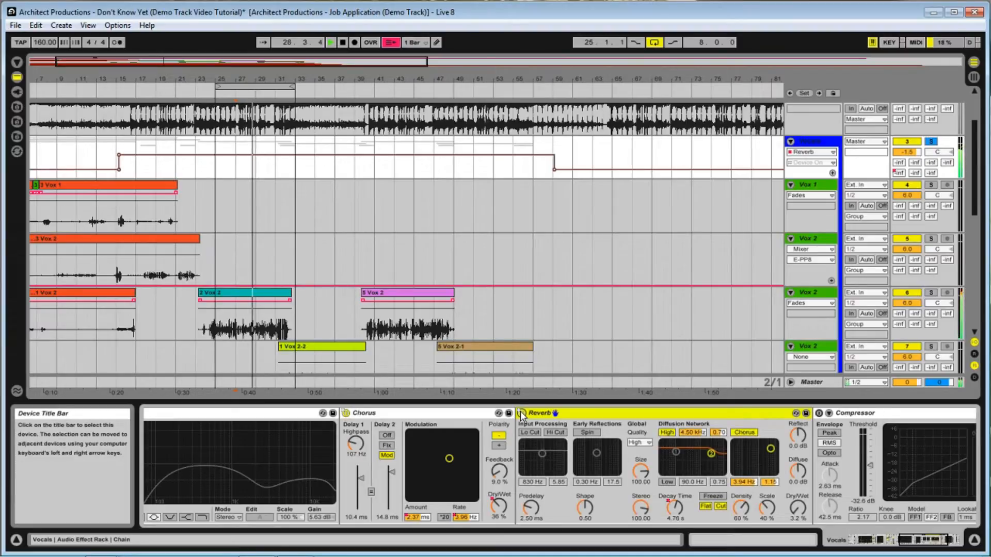
left_click(522, 414)
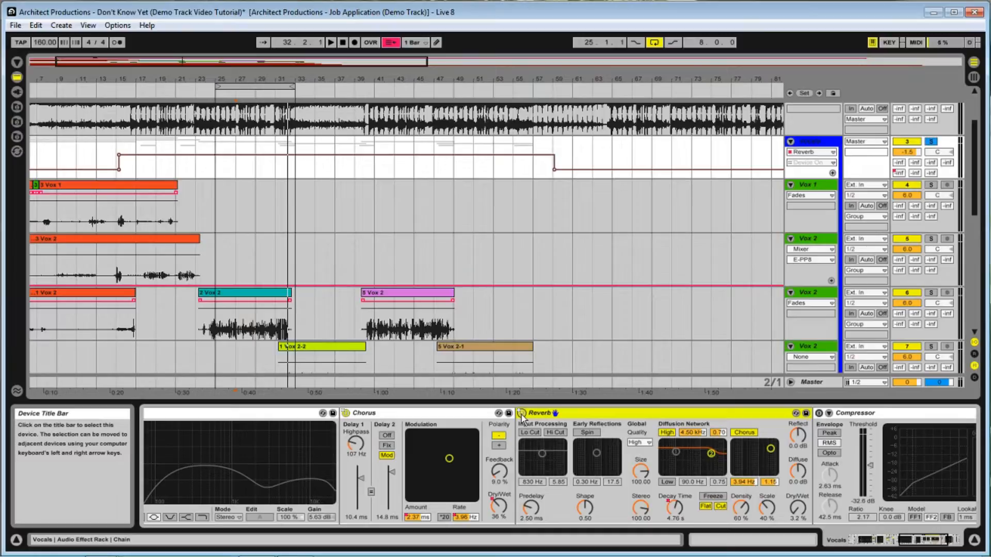
key("space")
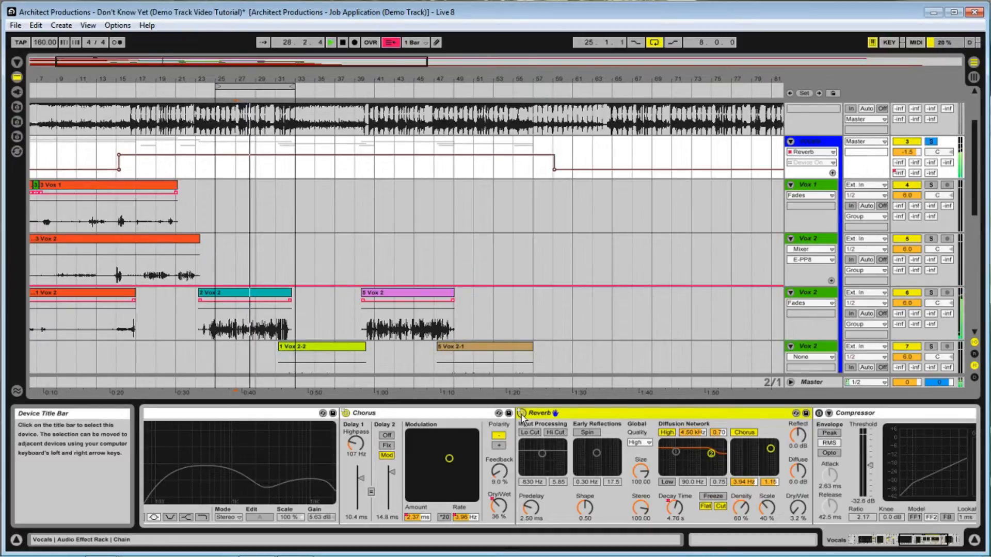
key("space")
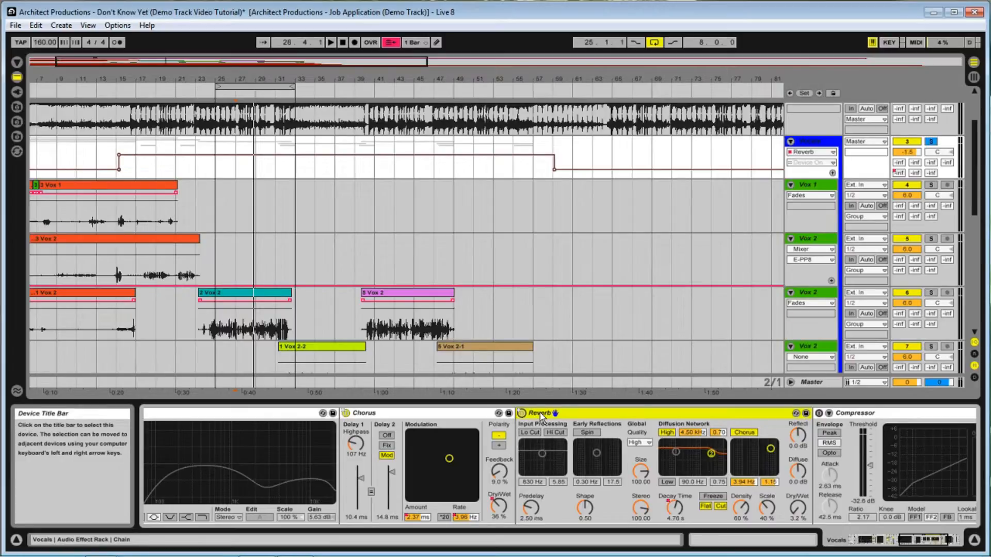
Reactivate the Compressor between the Reverb and the Gate and play the looped vocals through it
left_click(915, 541)
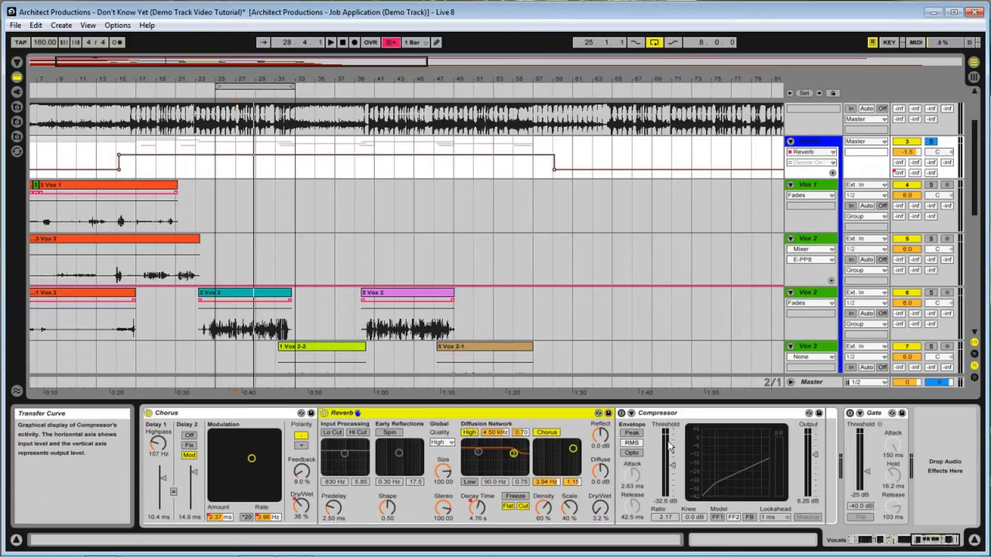
left_click(623, 417)
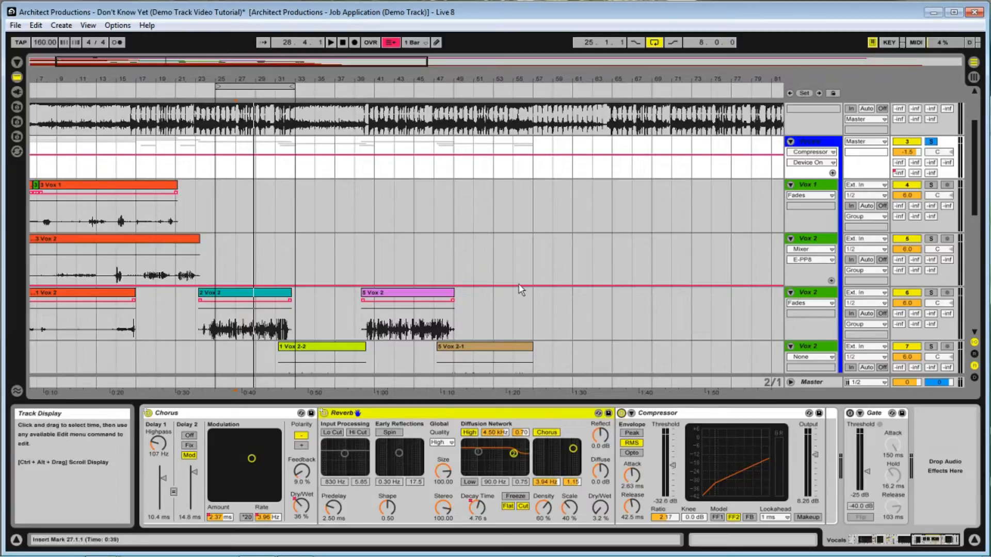
left_click(331, 42)
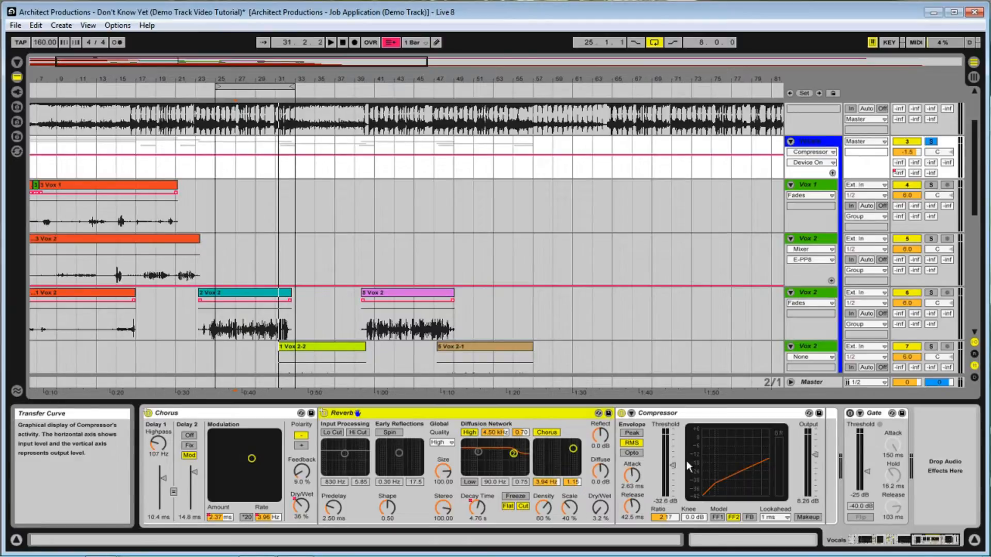
key("space")
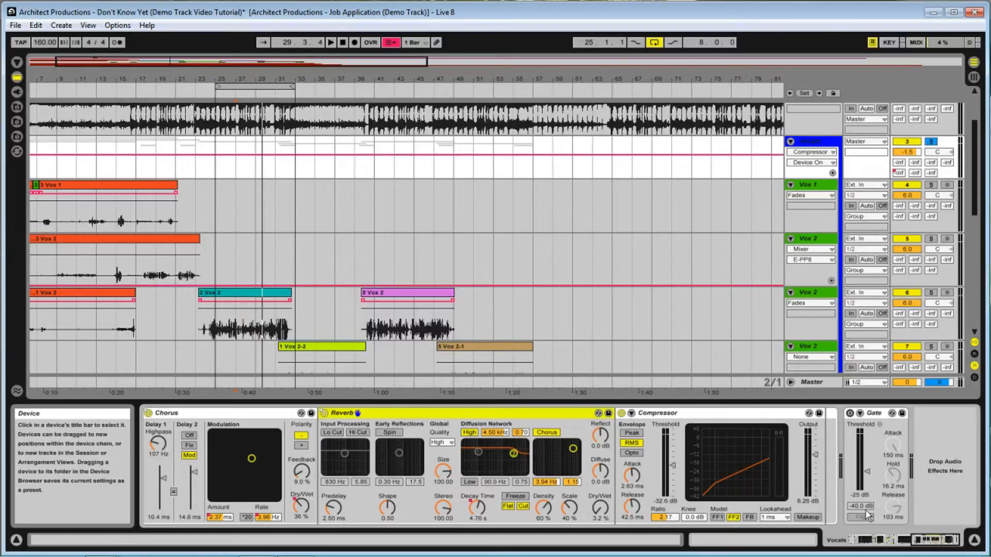
Look over the Vocals group's device chain, the arrangement timeline, and the lower vocal and Accents tracks
left_click(931, 540)
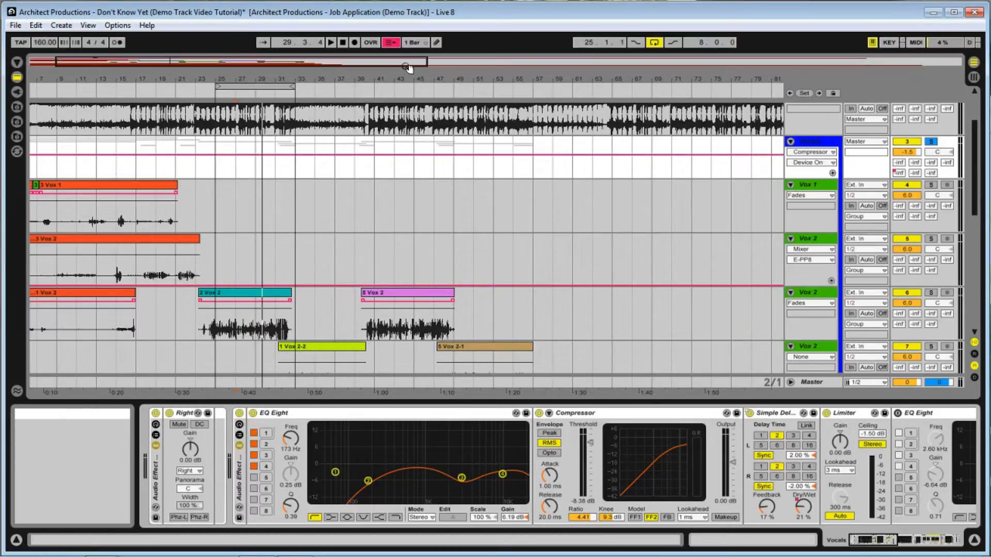
left_click_drag(408, 68, 398, 287)
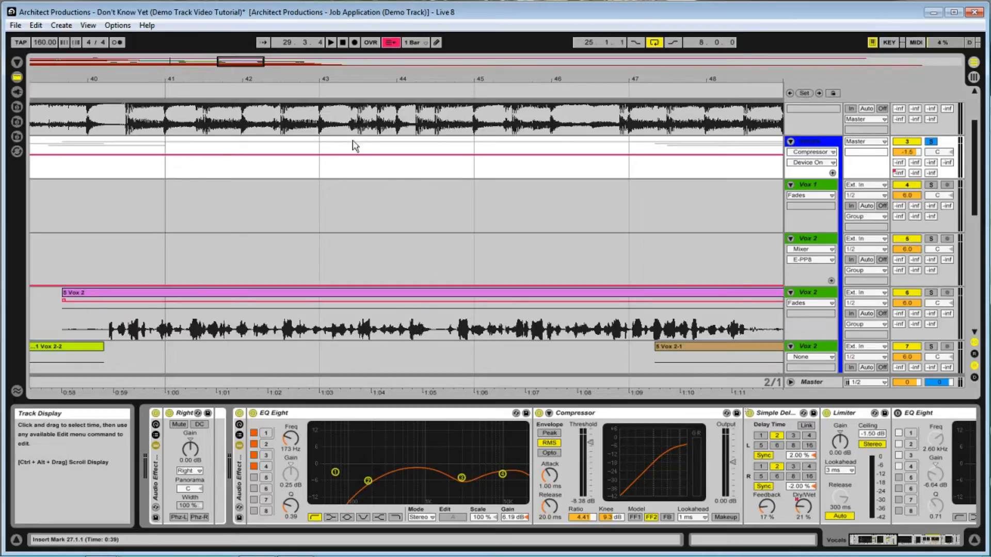
left_click_drag(376, 81, 299, 76)
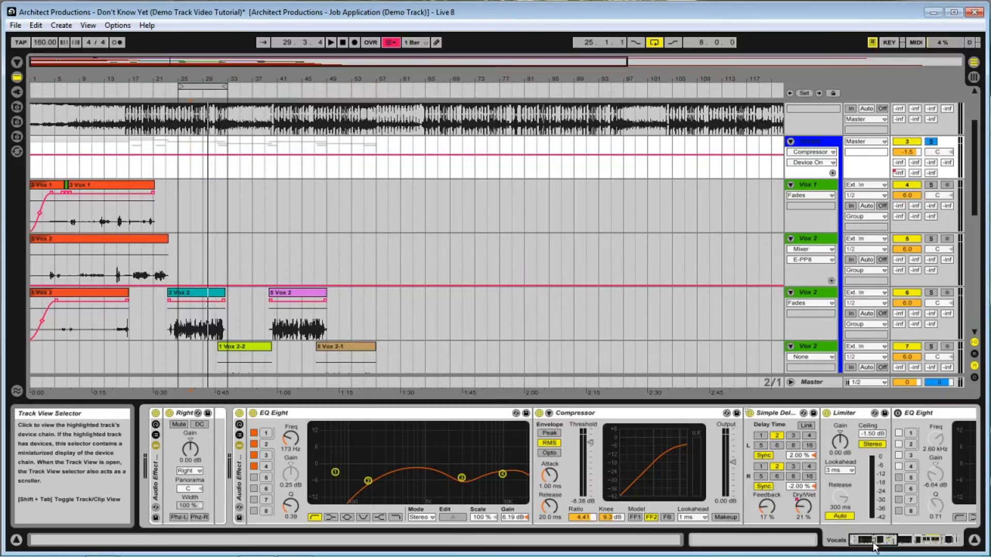
left_click(897, 541)
left_click(897, 542)
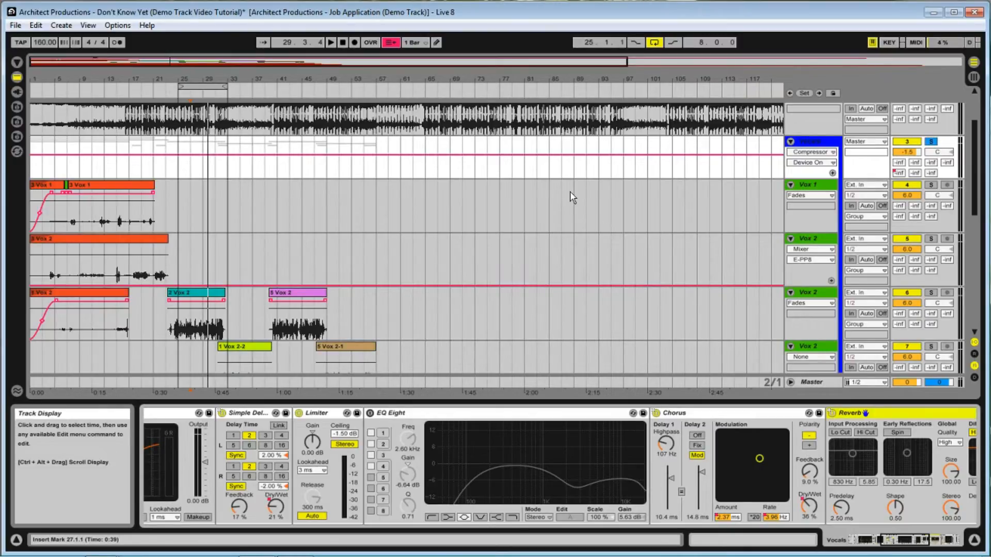
scroll(518, 255, "down", 4)
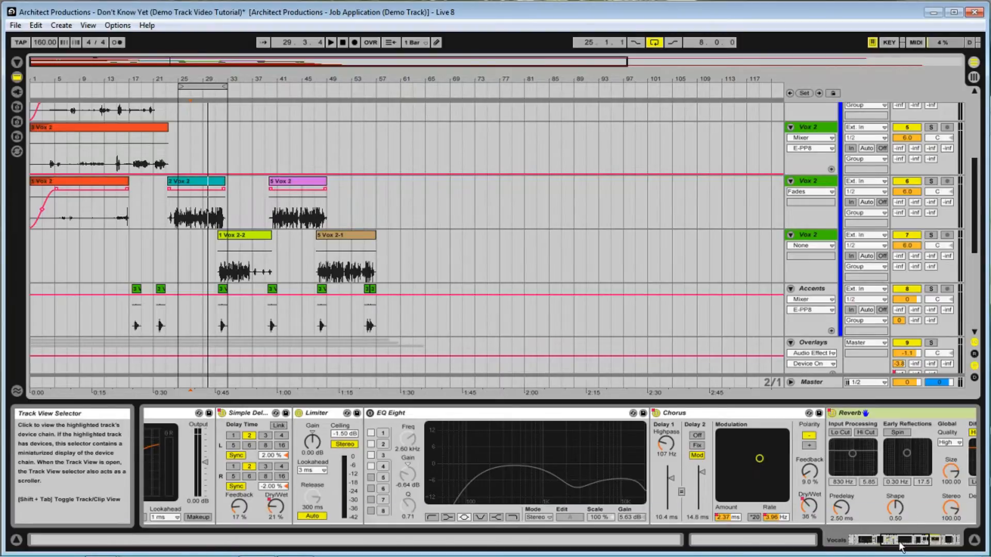
left_click(852, 537)
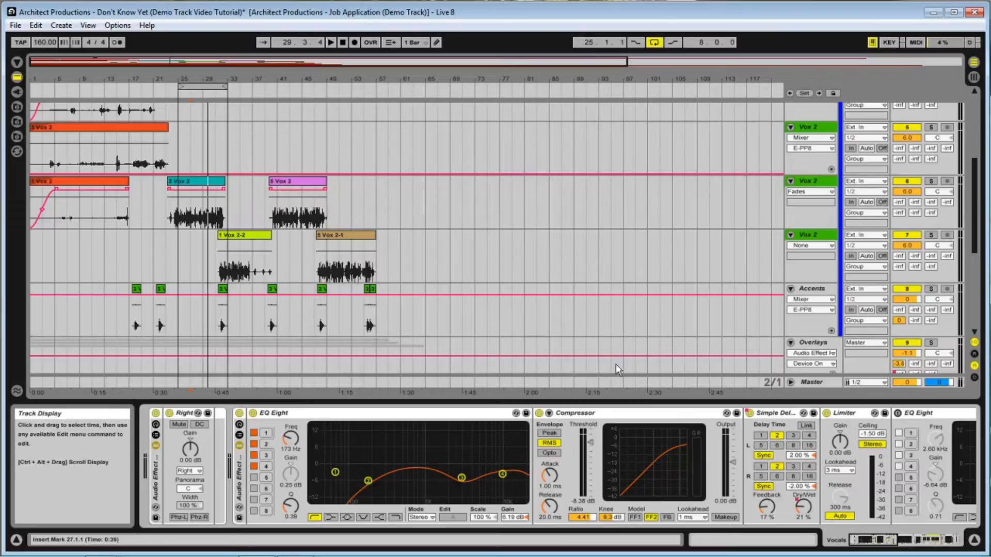
Return the song position to the start, play the arrangement from bar 23, and switch the loop off
double_click(342, 43)
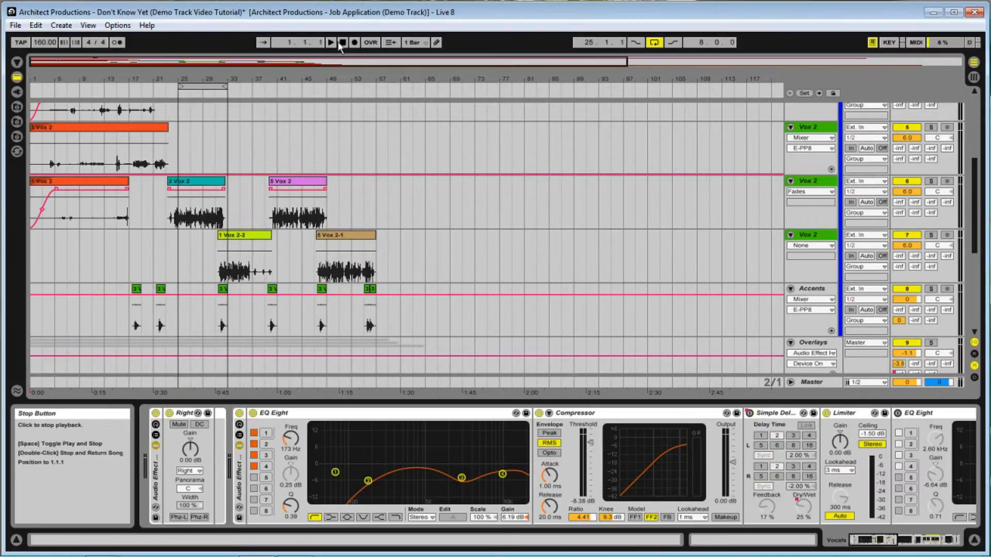
left_click(170, 206)
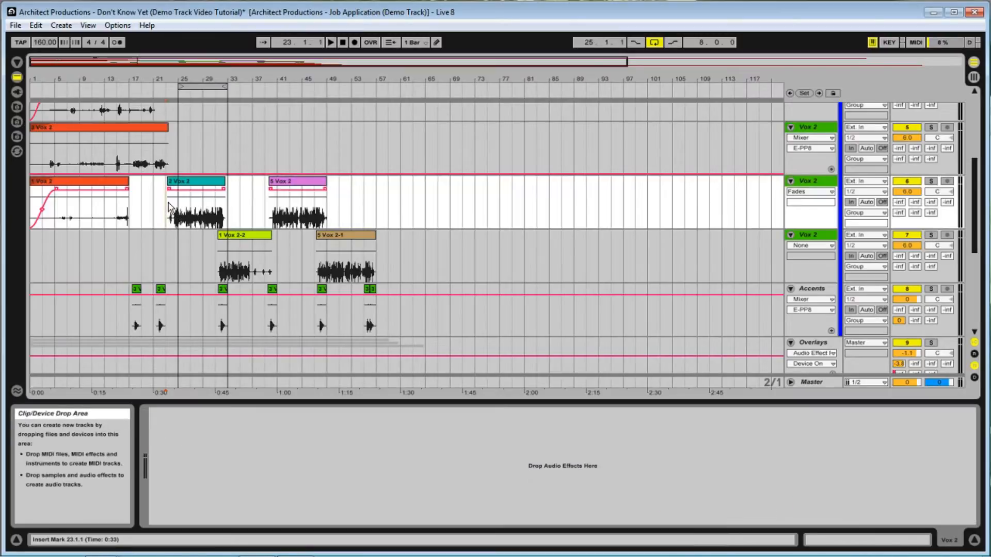
left_click(331, 42)
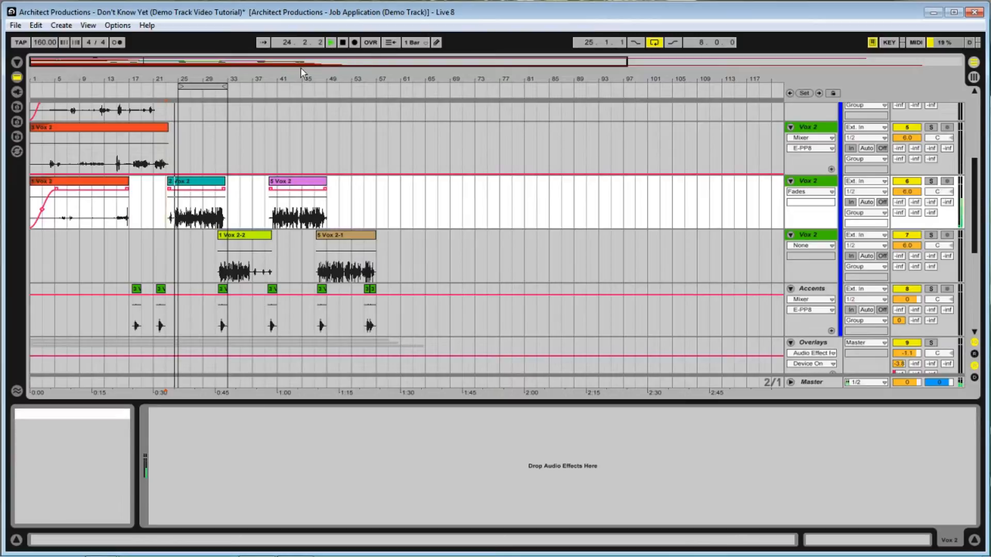
left_click(654, 42)
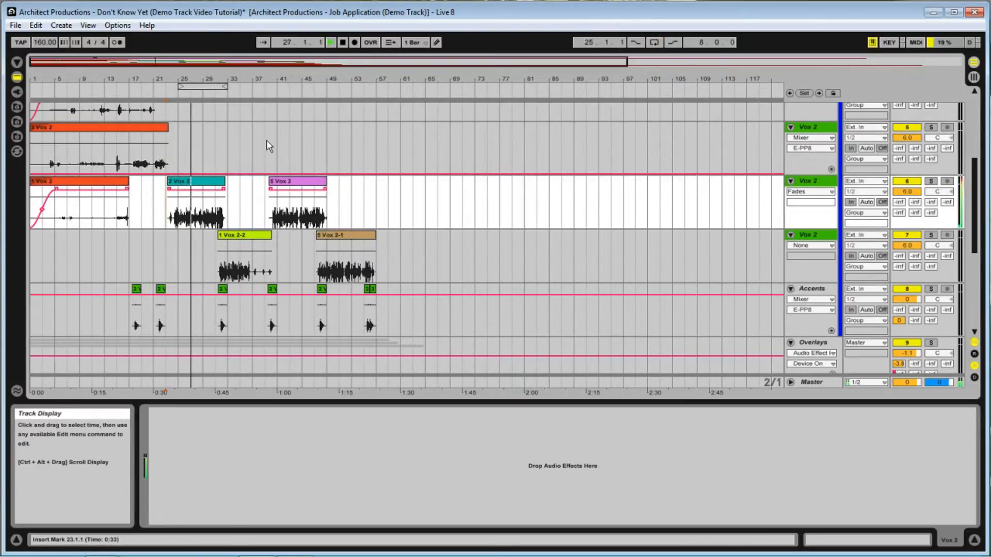
Bypass the Vocals group's main audio effect rack during playback, unsolo the group, and reactivate the rack to compare the vocals in the full mix
scroll(269, 144, "up", 5)
left_click(234, 168)
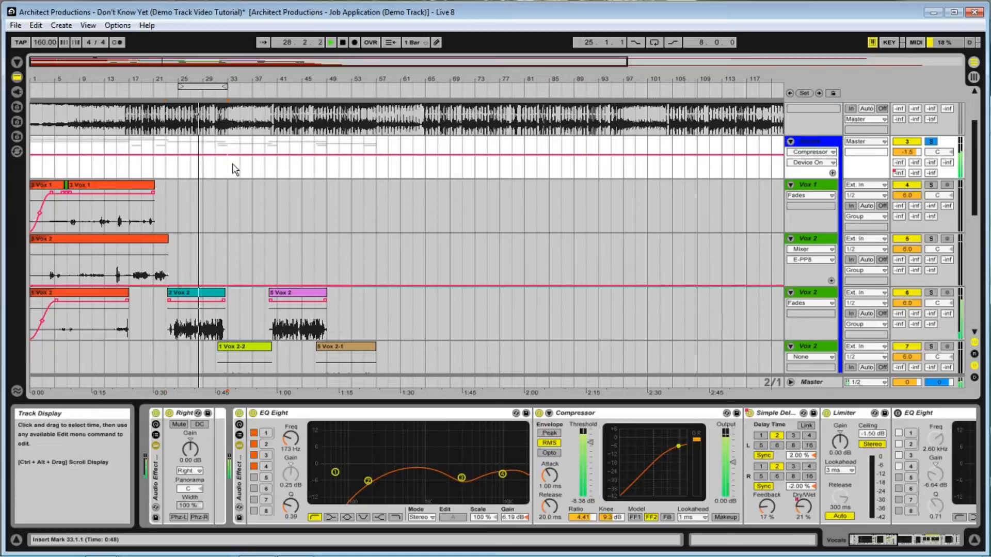
left_click(241, 415)
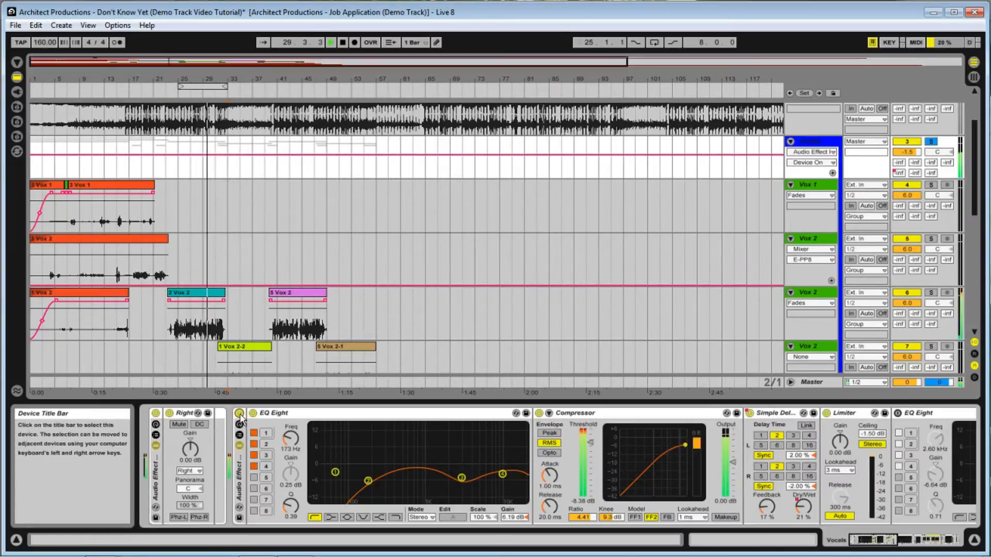
left_click(240, 414)
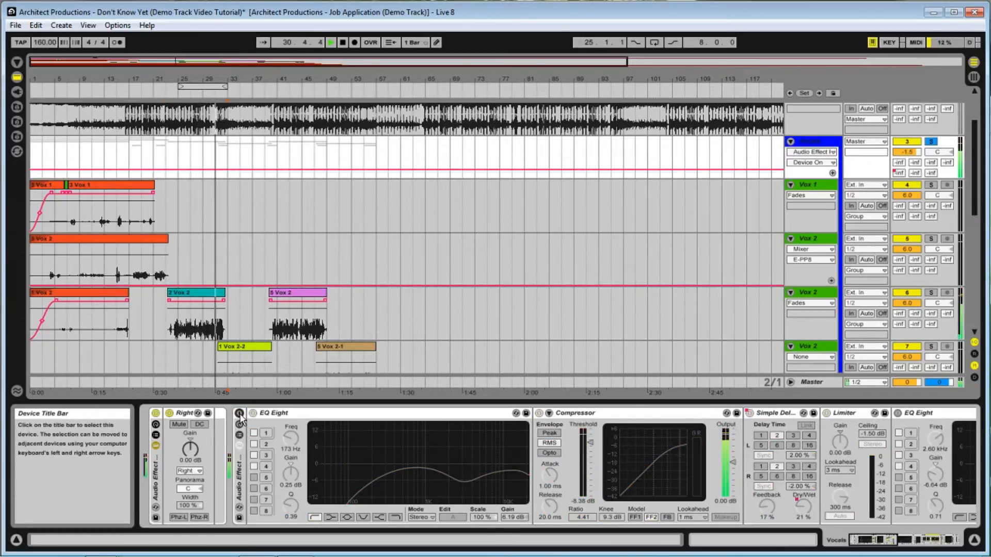
left_click(931, 142)
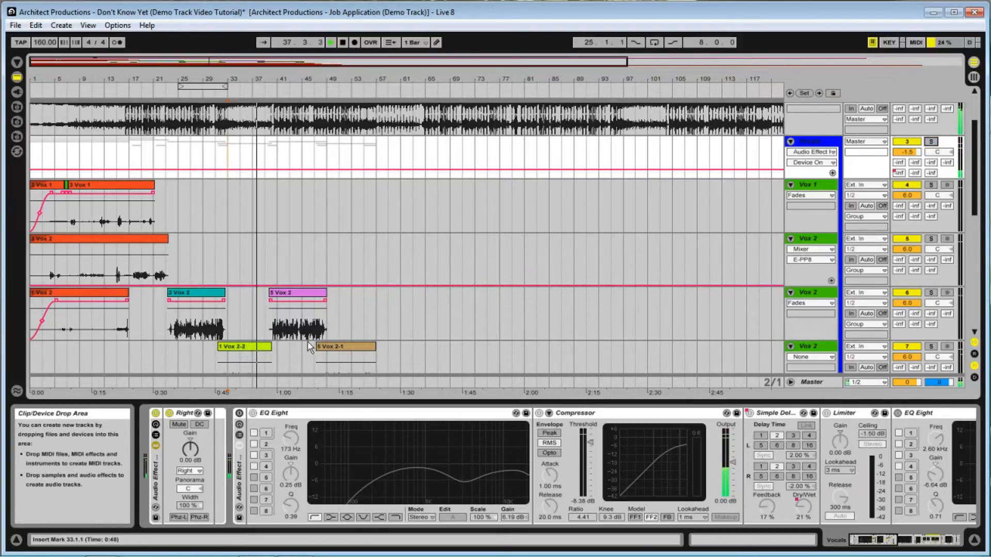
left_click(240, 413)
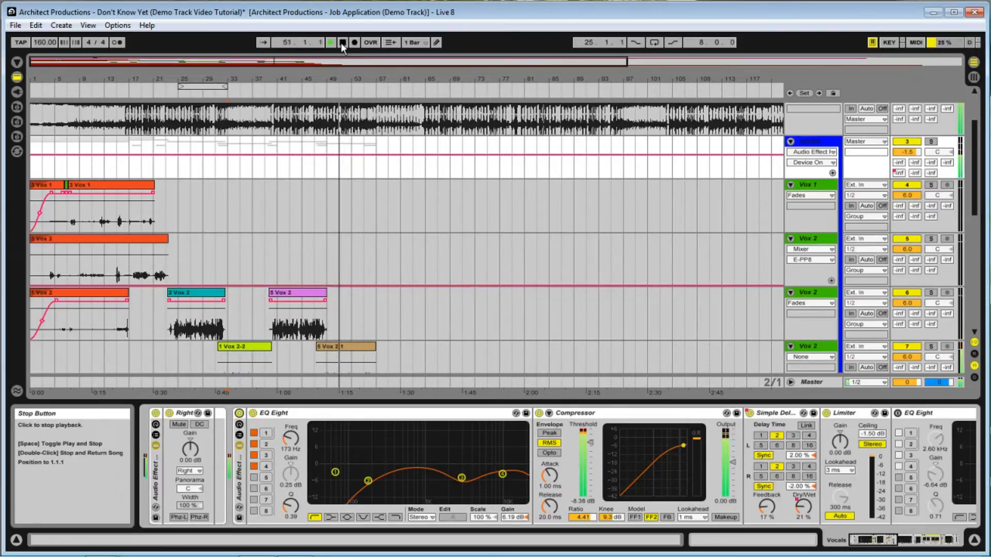
Compare the full mix with the Vocals group's main effect rack bypassed and reactivated, and stop playback
left_click(238, 413)
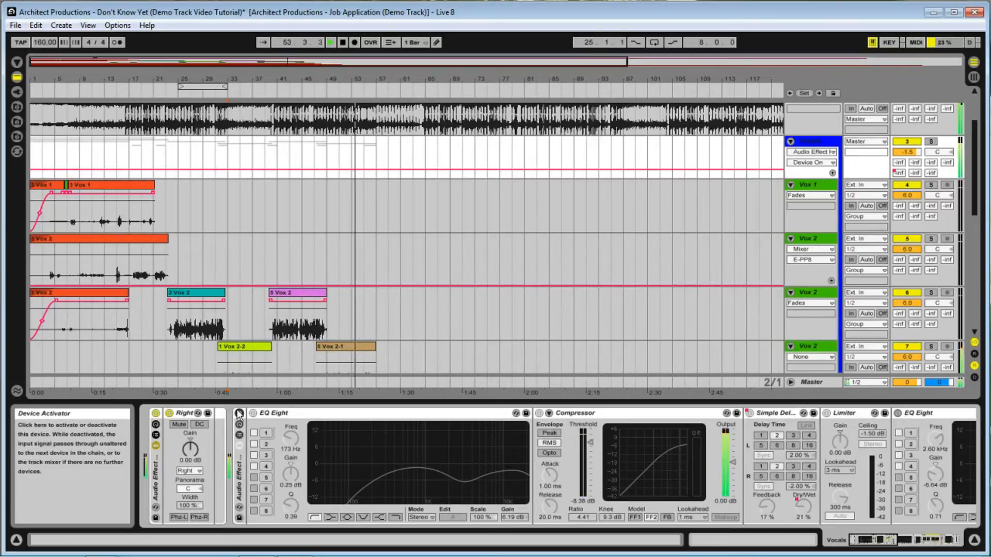
left_click(238, 413)
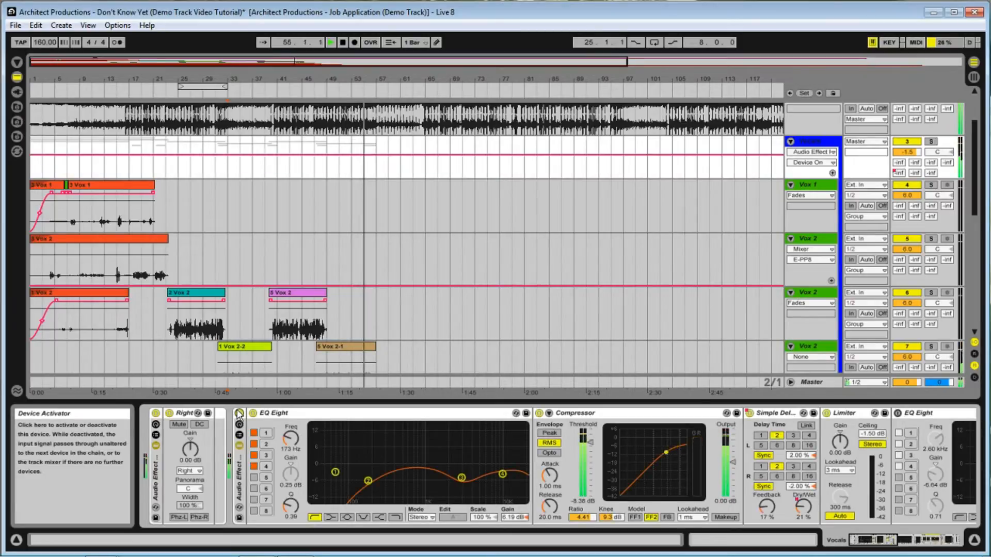
left_click(342, 43)
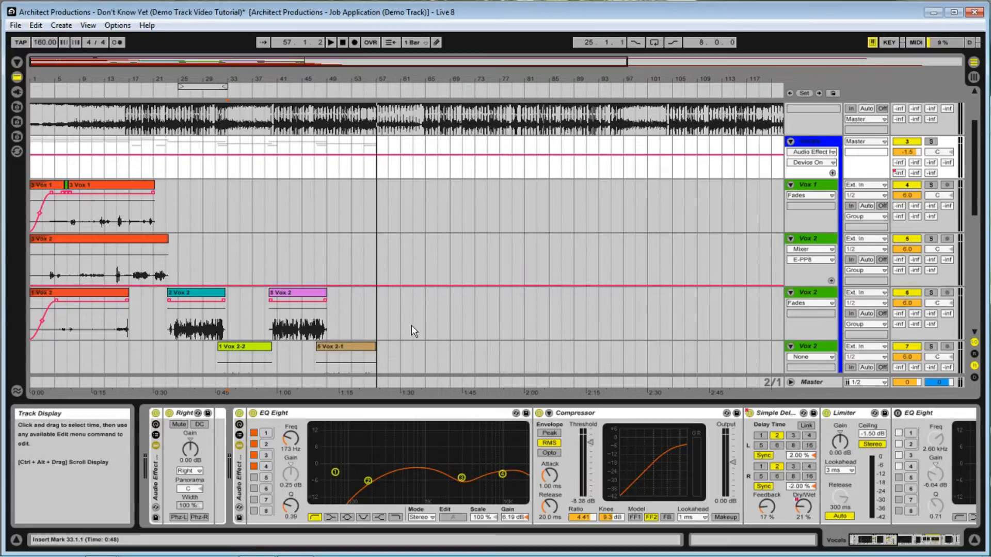
Look over the vocal, Accents and Overlays tracks, and place the insert marker at bar 53 in the Vocals group
scroll(319, 242, "down", 3)
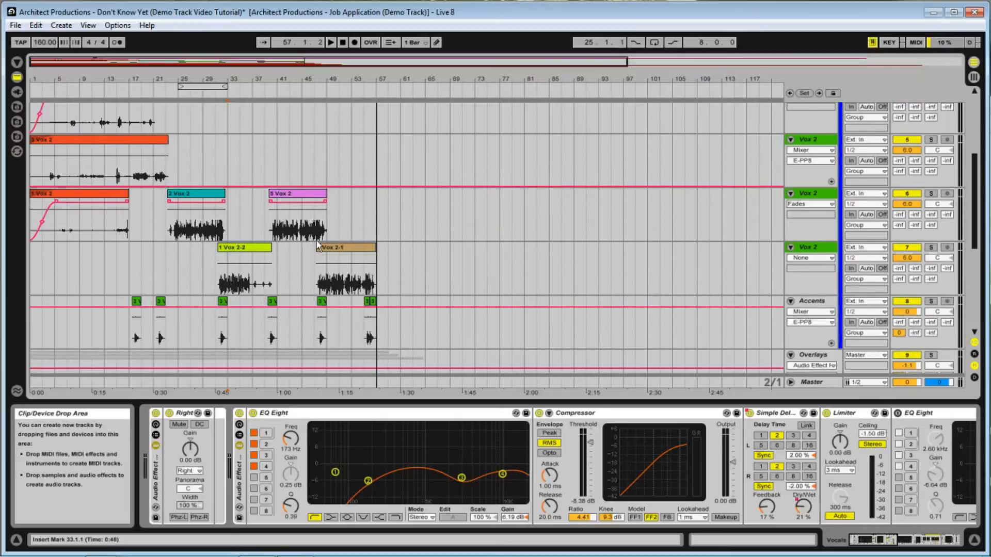
scroll(309, 258, "down", 6)
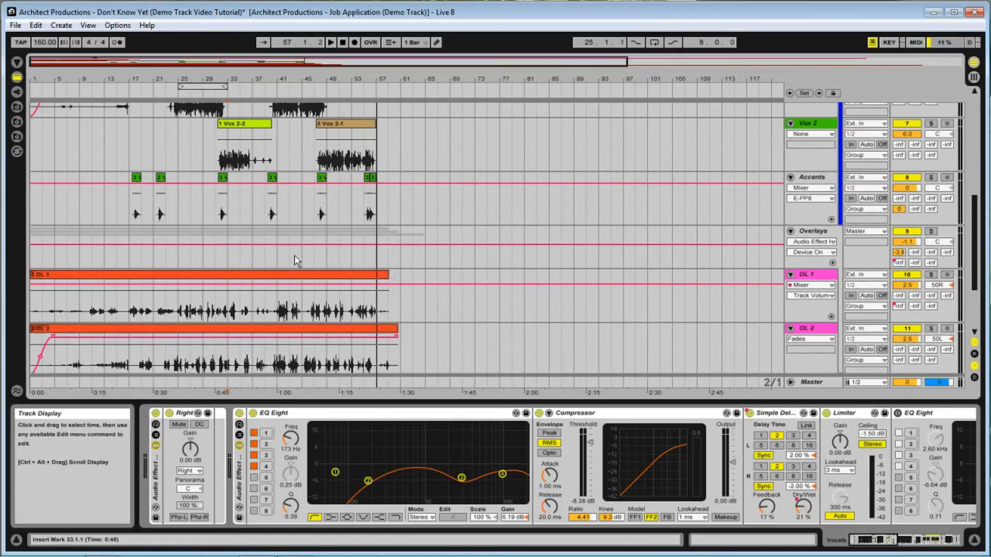
scroll(368, 161, "up", 8)
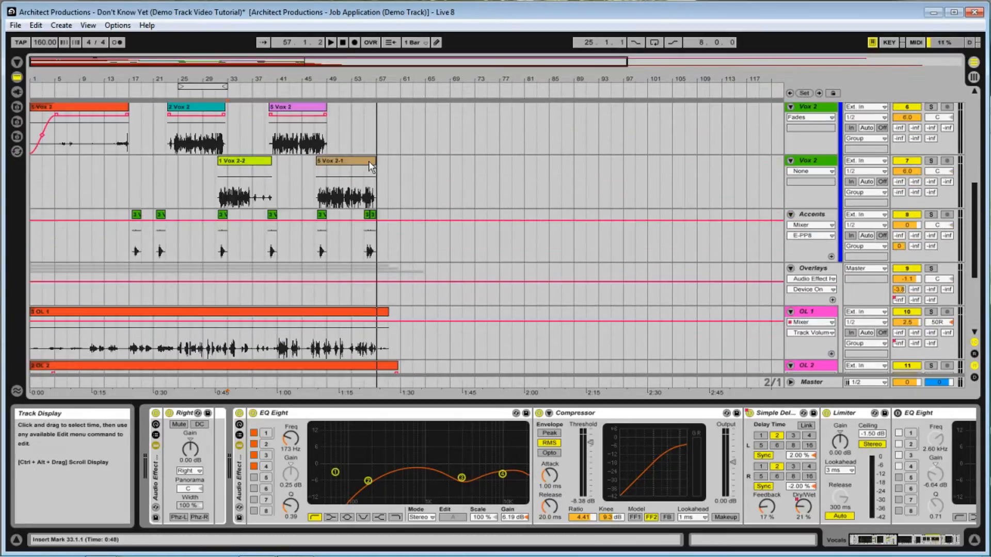
scroll(369, 161, "up", 3)
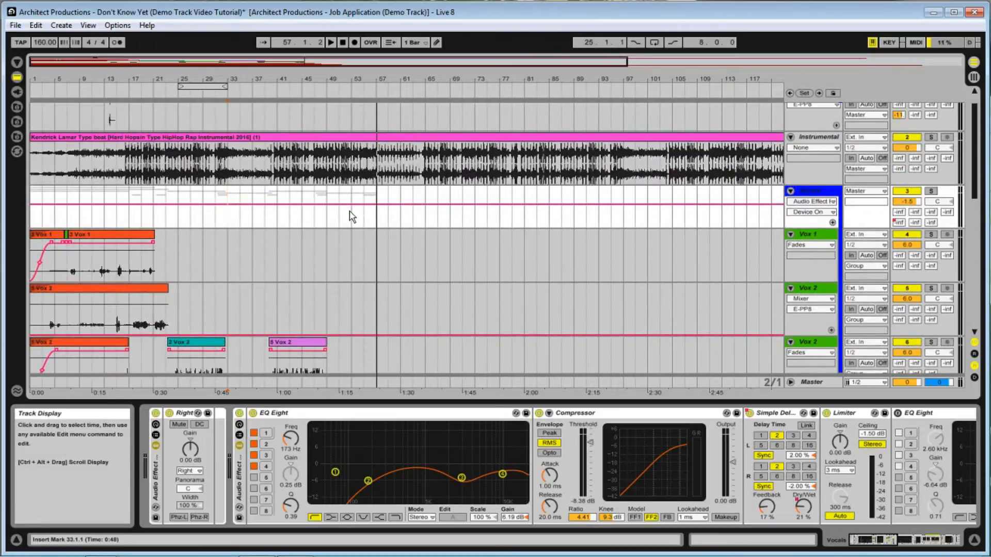
key("space")
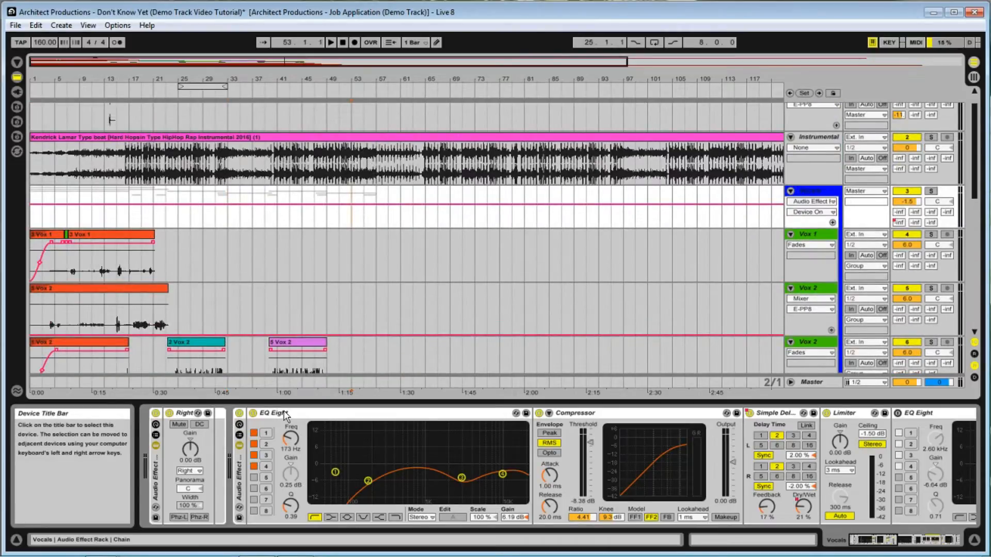
Examine the Vocals group's device chain from the first EQ Eight and Compressor through the Delay, Limiter, Chorus and Reverb to the Gate
left_click(879, 540)
left_click_drag(879, 540, 897, 543)
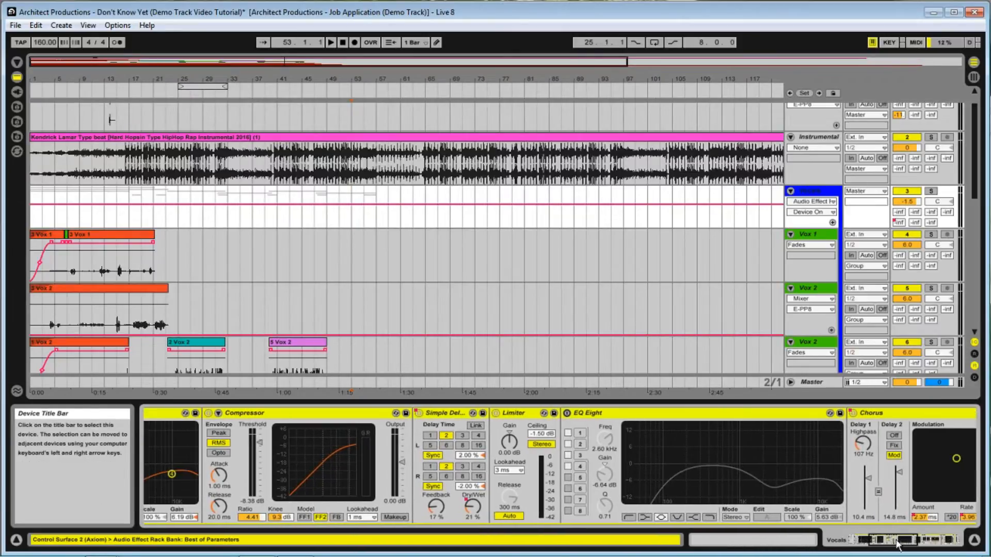
left_click(747, 415)
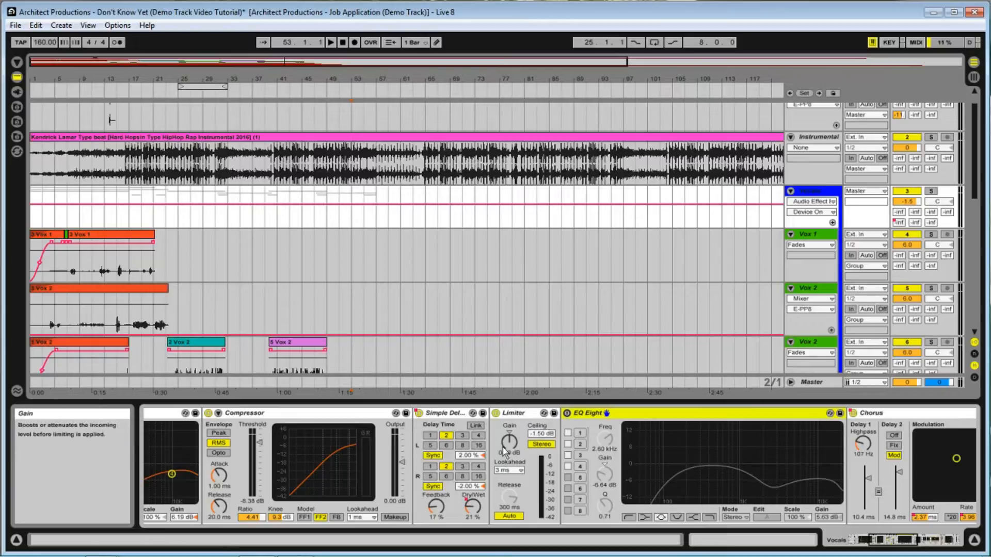
left_click_drag(897, 541, 922, 540)
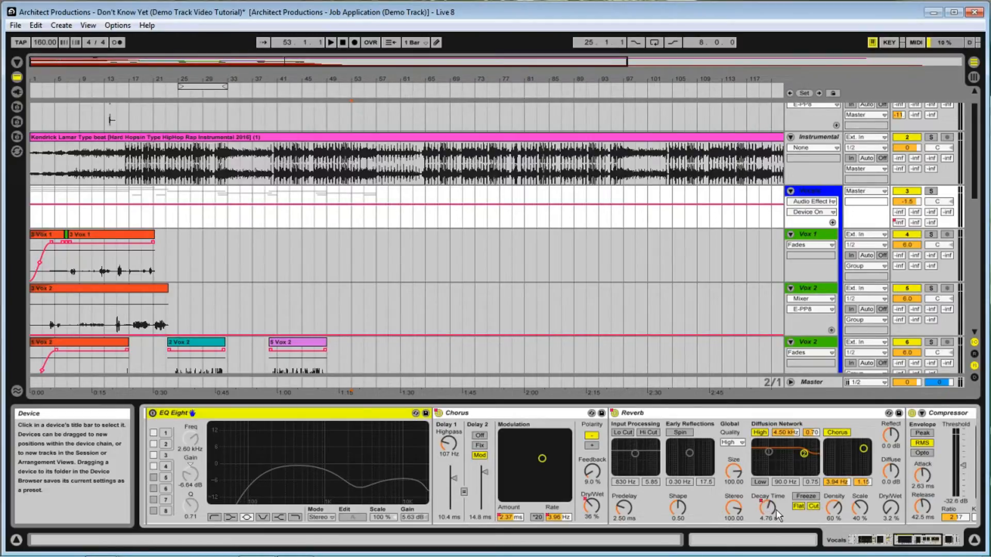
left_click(923, 541)
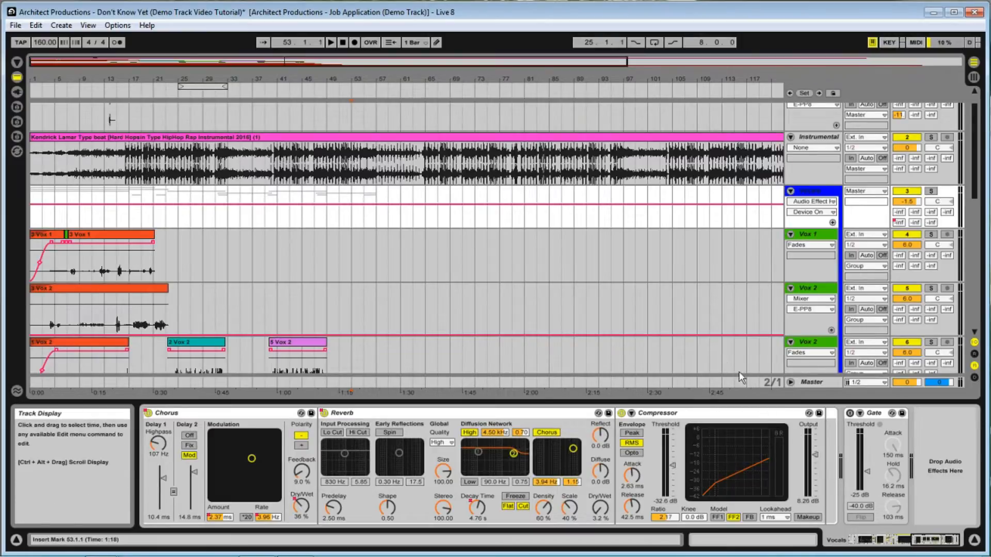
left_click(915, 540)
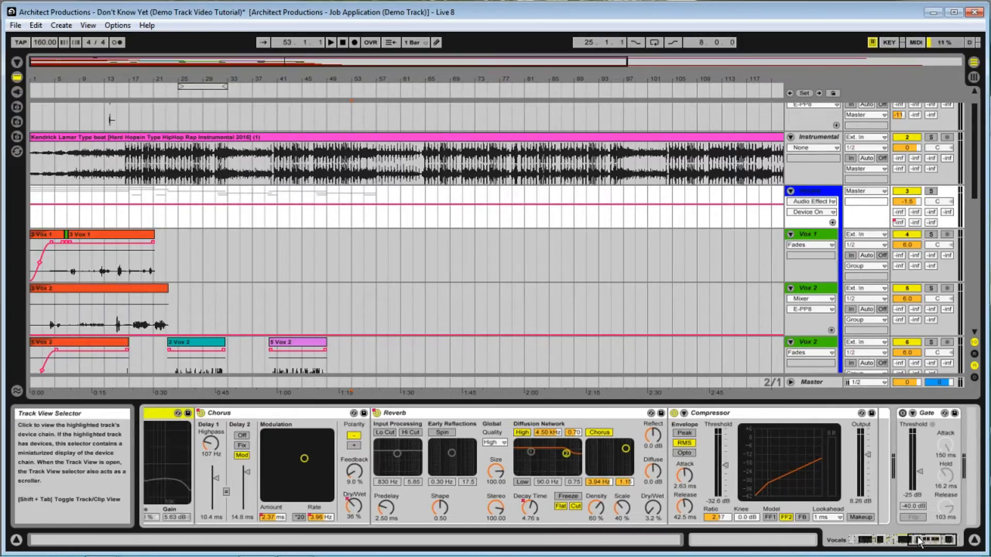
left_click_drag(915, 540, 889, 540)
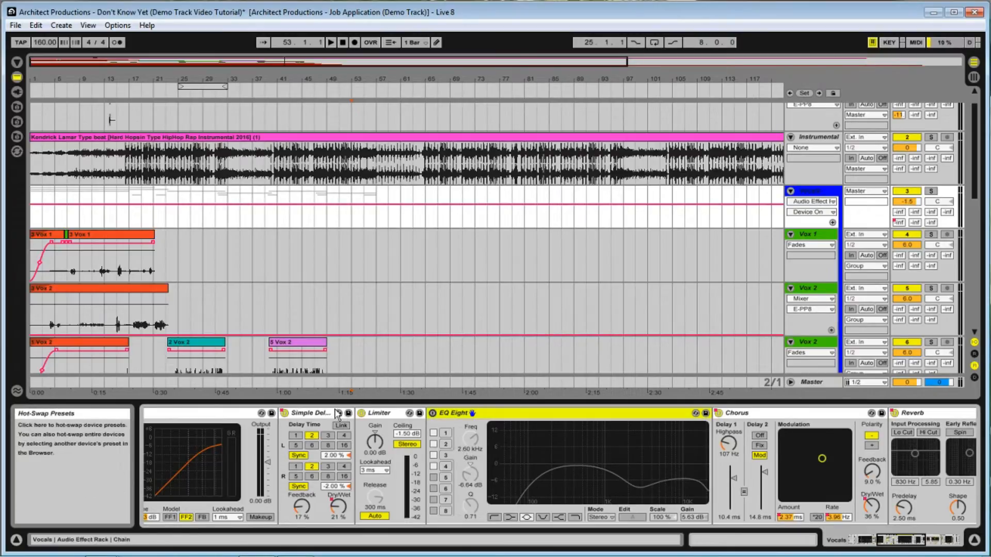
left_click_drag(898, 546, 854, 550)
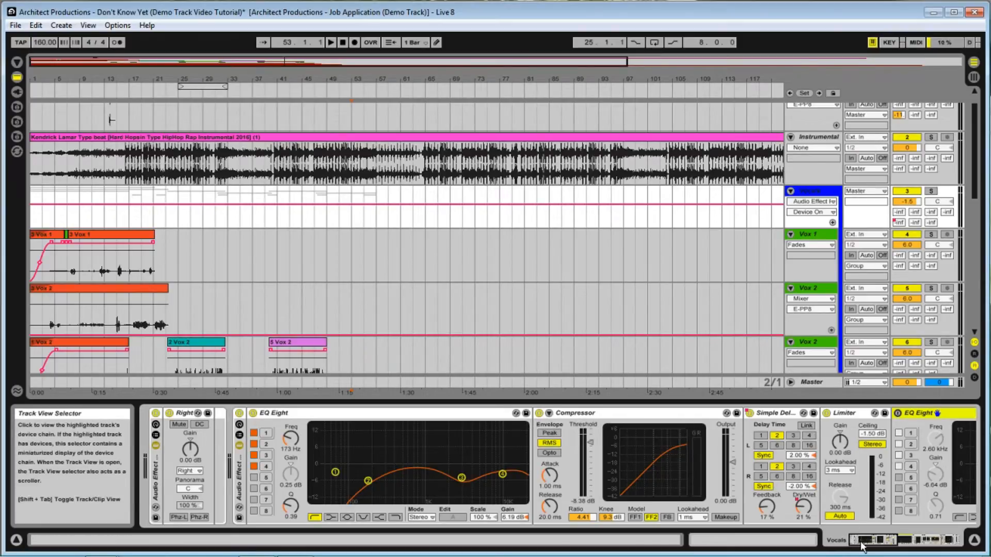
scroll(843, 548, "down", 7)
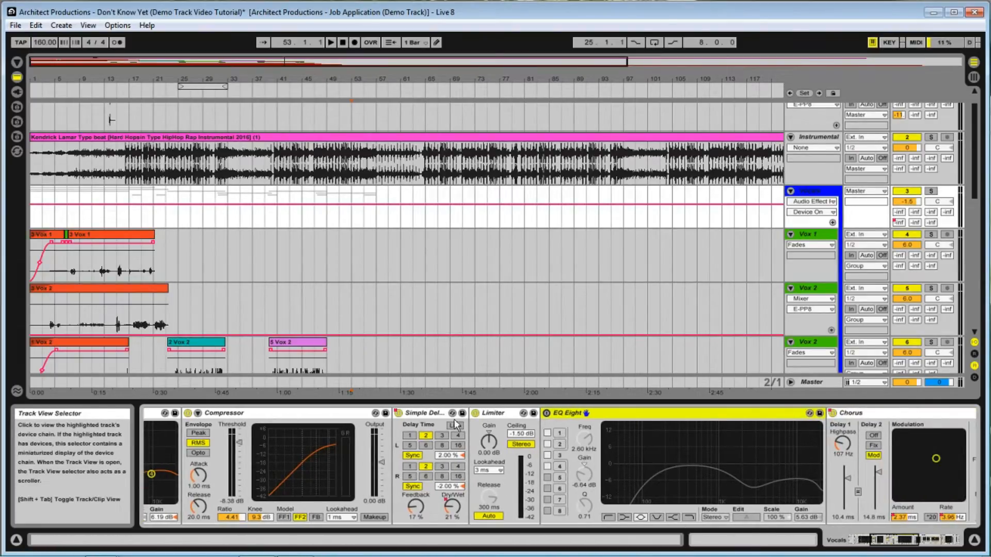
Deactivate the Simple Delay, Chorus and Reverb in the Vocals group's device chain
left_click(399, 413)
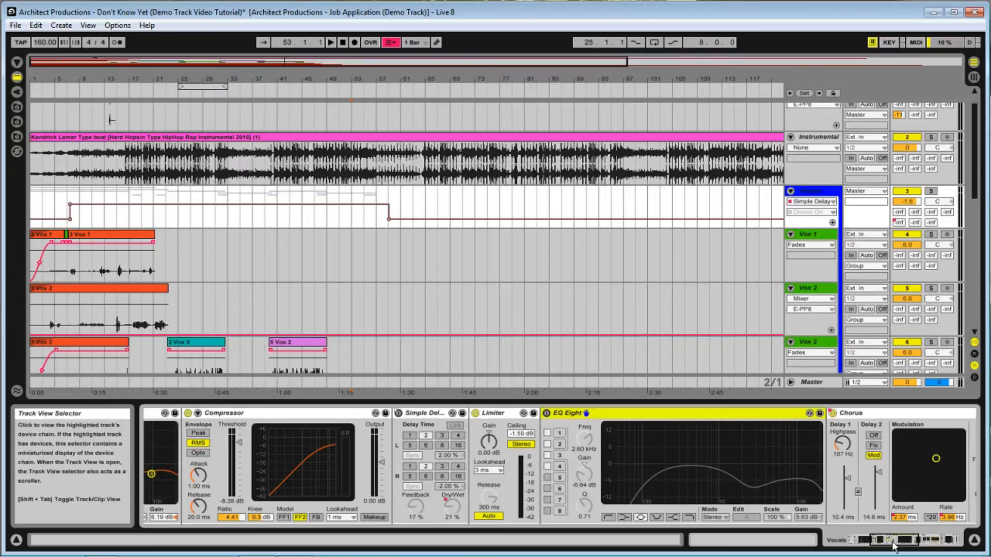
left_click(918, 542)
left_click_drag(918, 544, 923, 545)
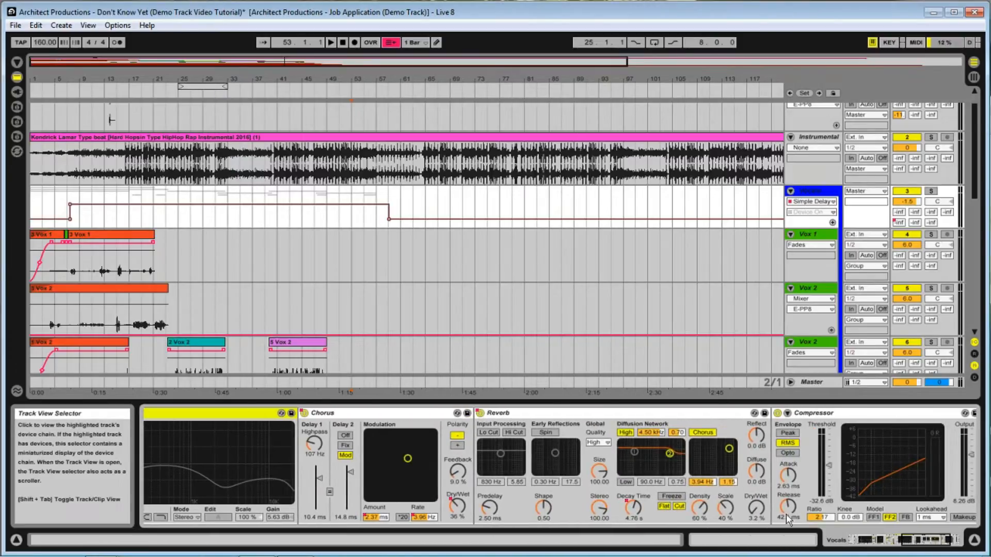
left_click(304, 414)
left_click(304, 413)
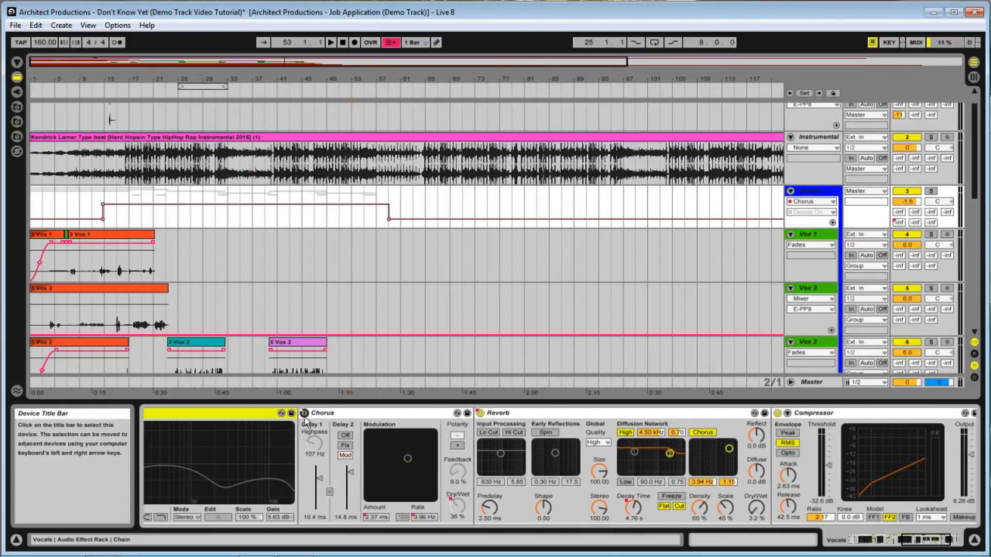
left_click(480, 413)
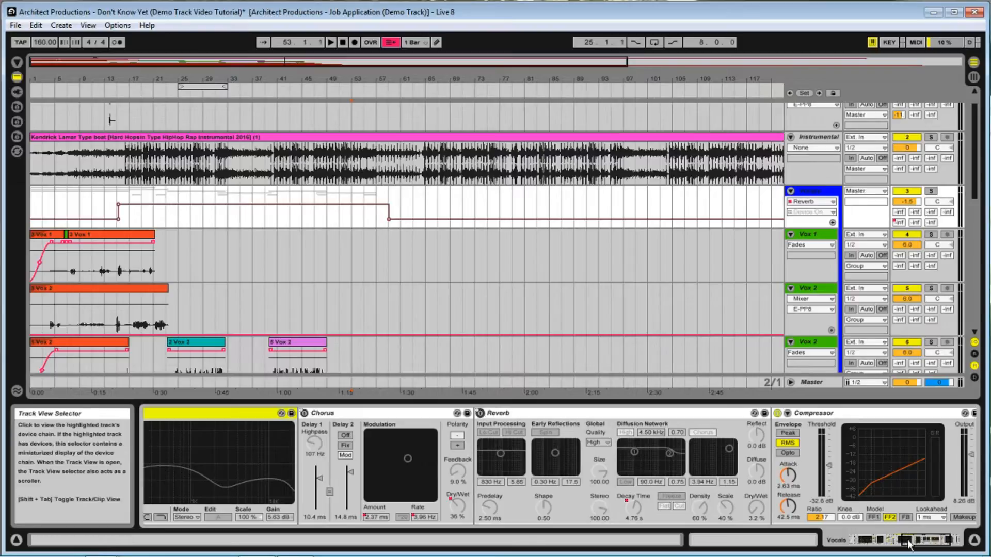
left_click(924, 541)
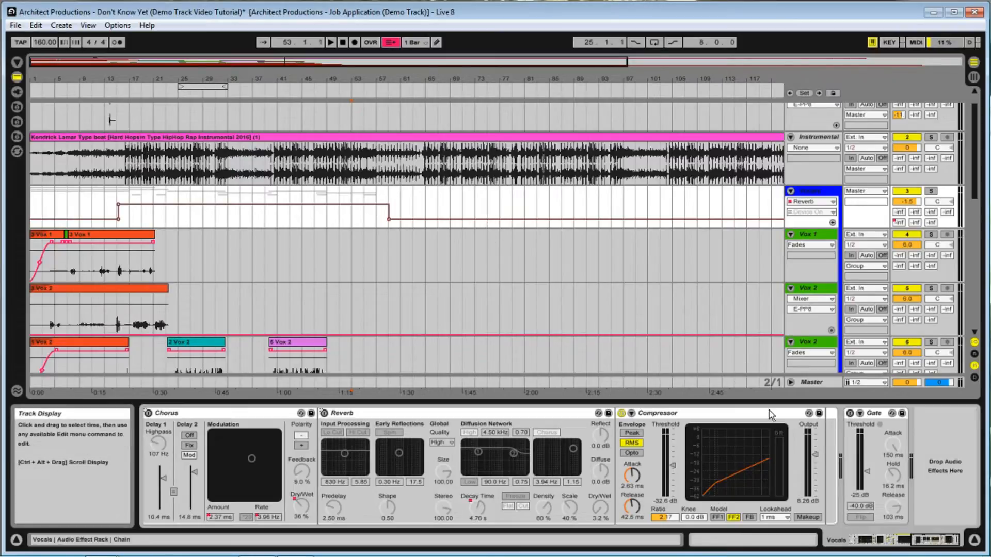
Reactivate the Simple Delay and restore the overridden device automation of the arrangement
left_click_drag(929, 539, 865, 545)
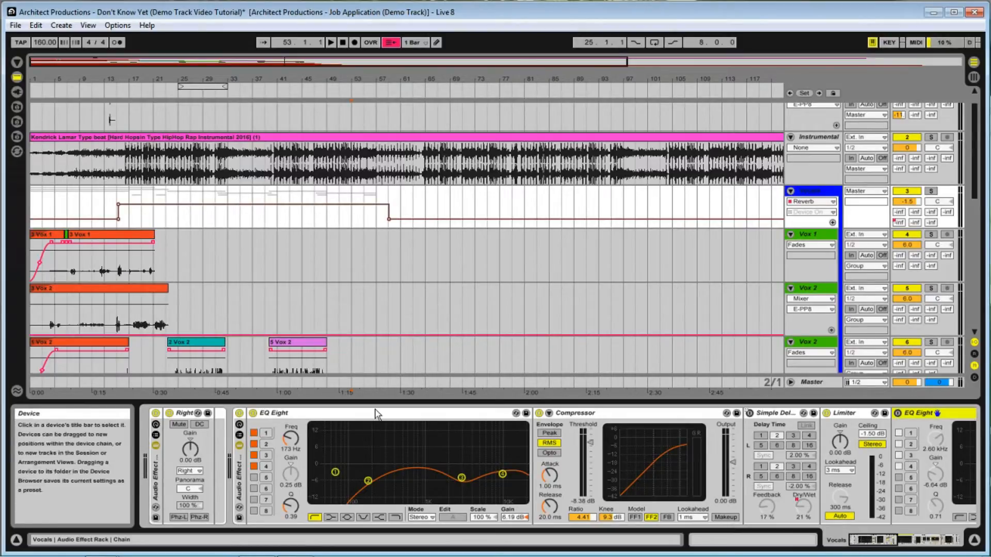
left_click(749, 413)
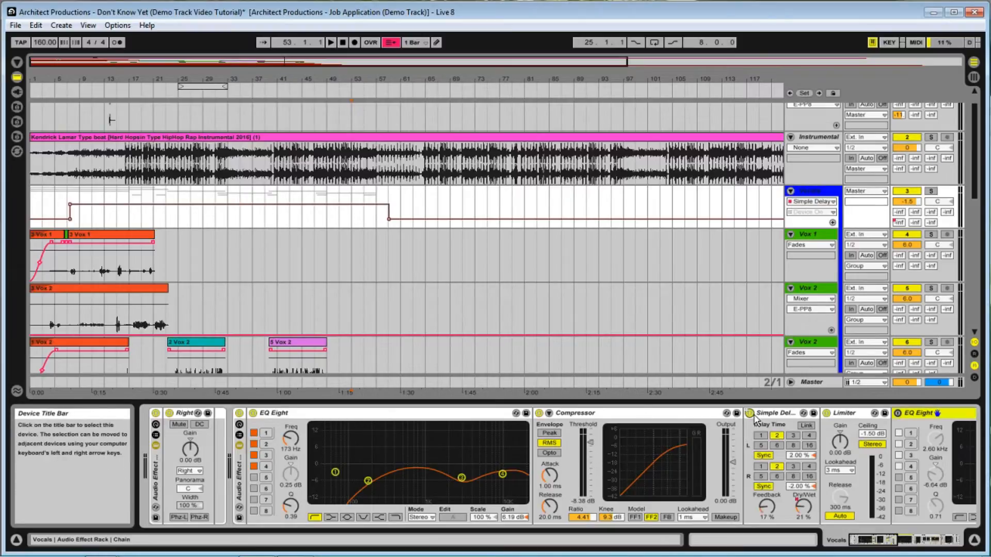
left_click_drag(889, 540, 901, 541)
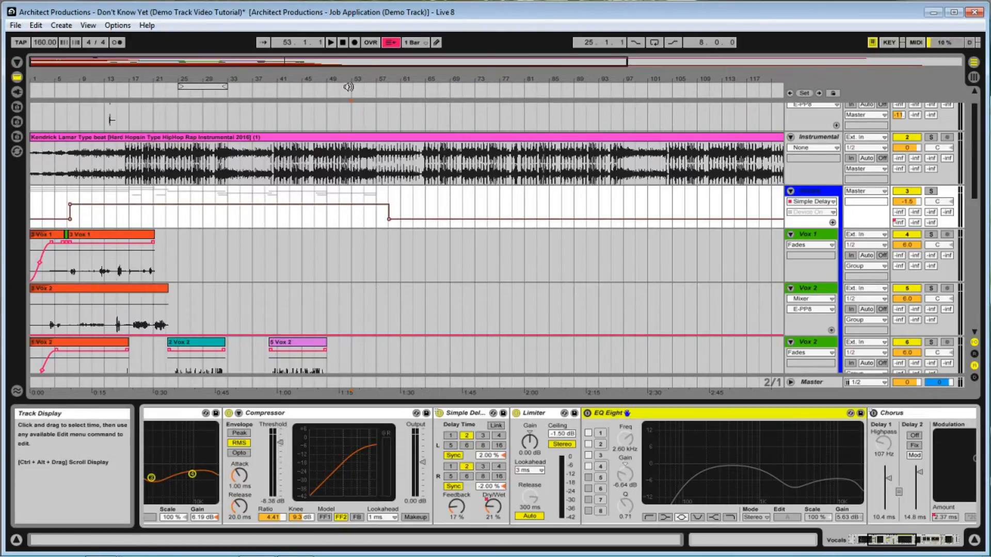
left_click(389, 43)
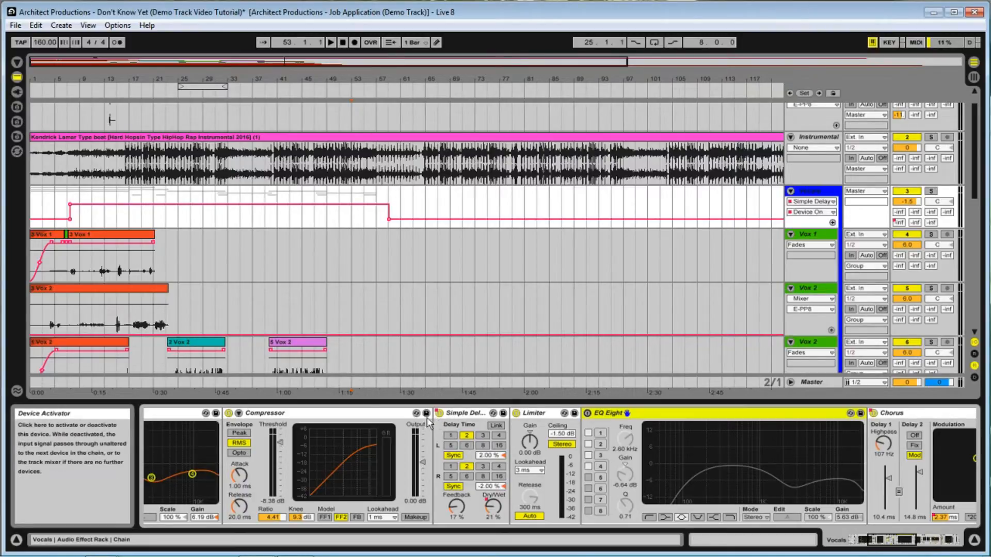
Select the Overlays group at bar 61 and look through its device chain from the first Compressor to the Width & Slap rack
scroll(270, 302, "down", 5)
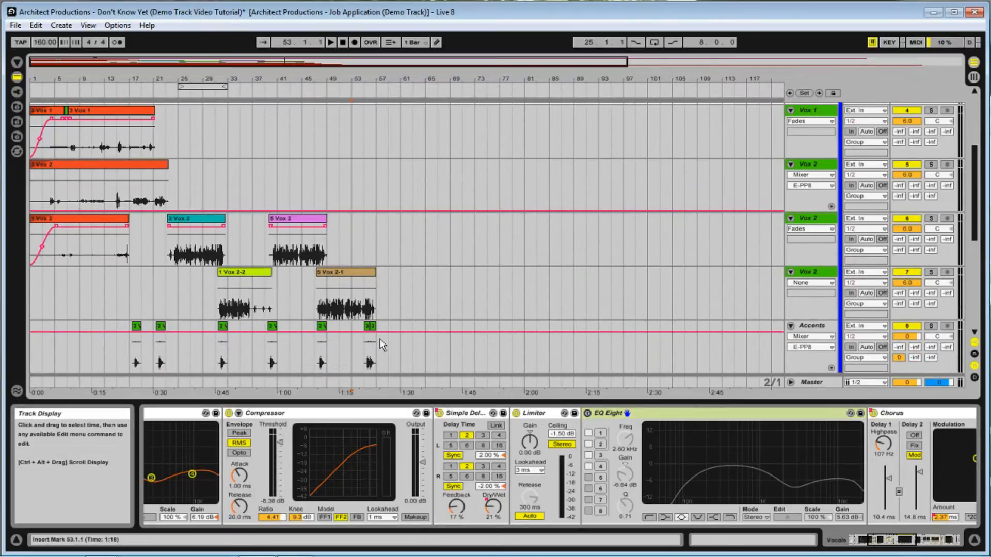
scroll(504, 270, "down", 7)
scroll(499, 252, "down", 4)
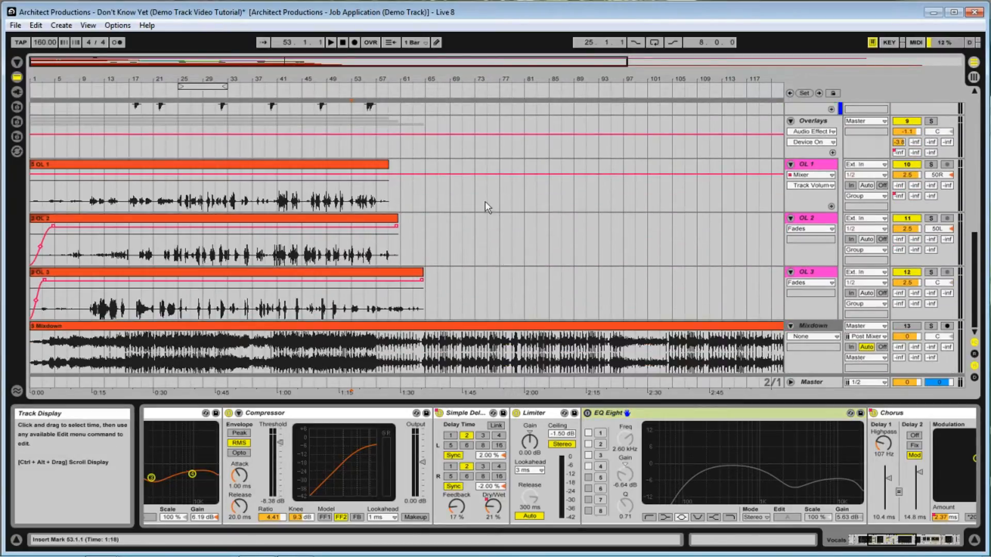
left_click(402, 148)
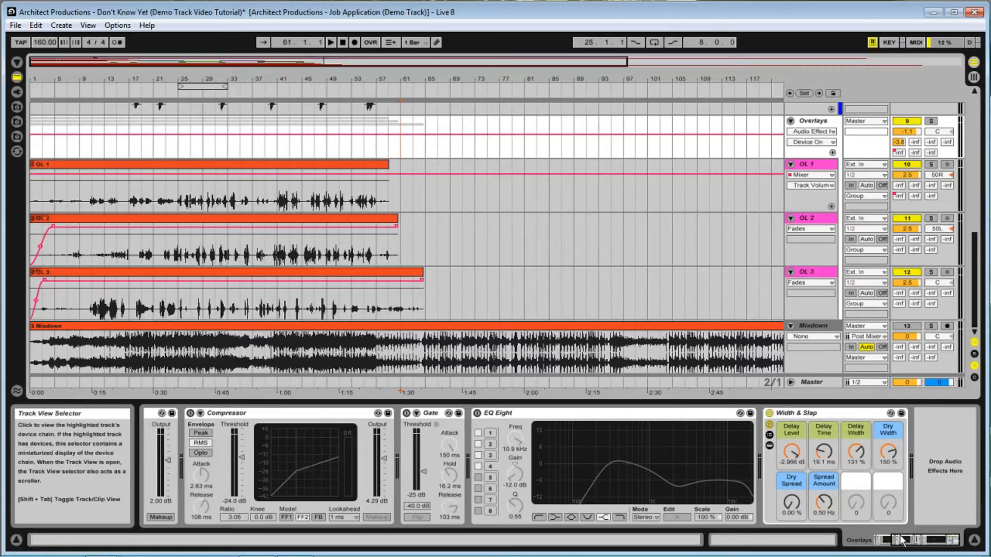
left_click(871, 539)
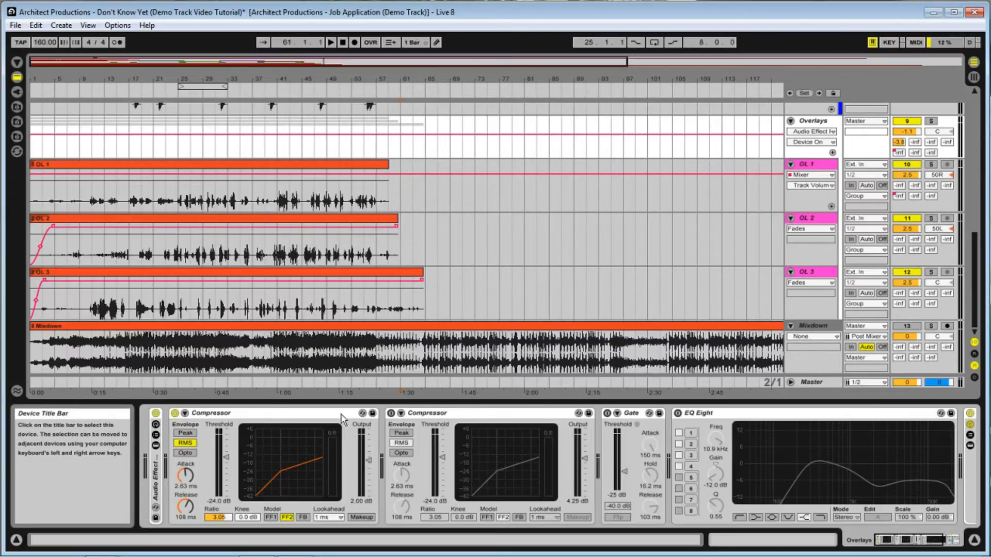
left_click_drag(894, 539, 924, 546)
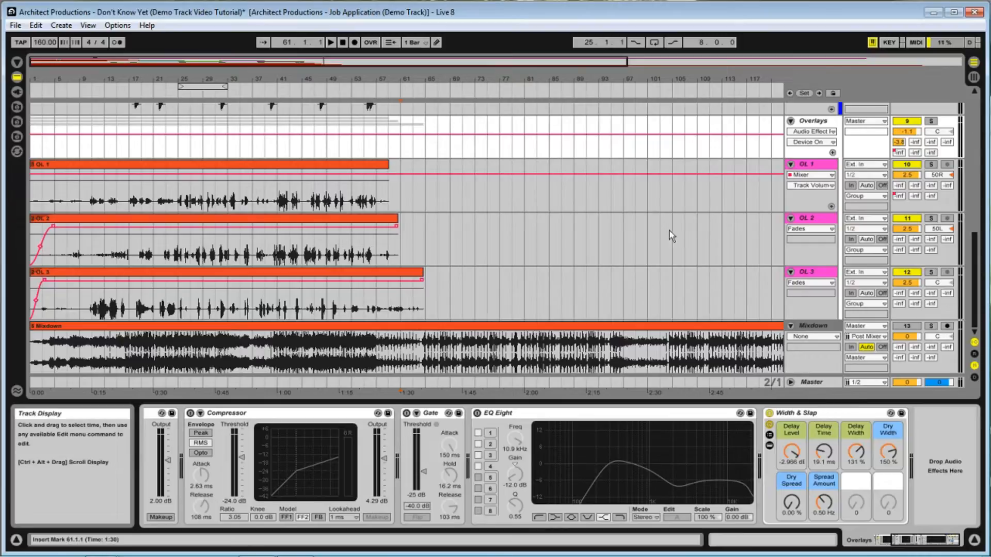
Solo the Overlays group and play the arrangement from bar 27
left_click(931, 122)
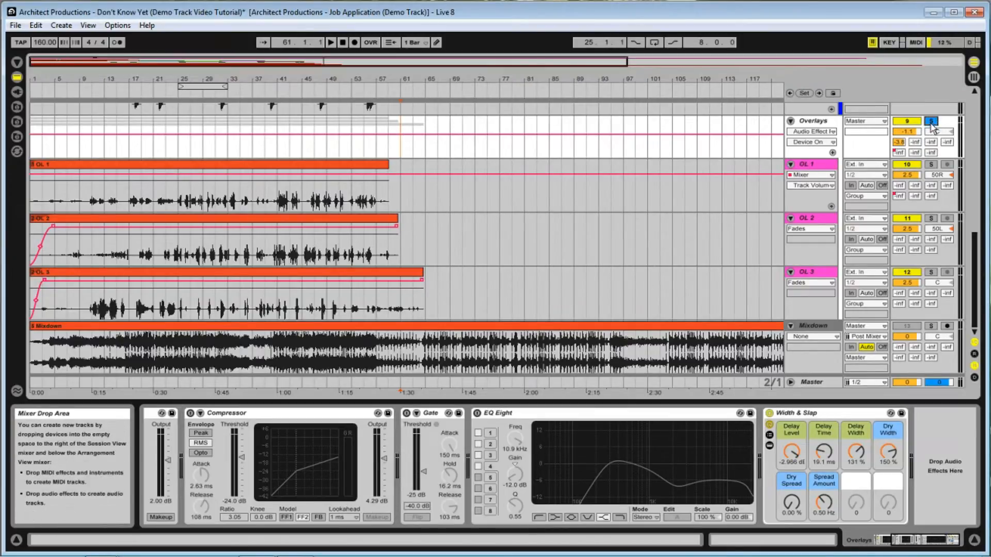
left_click(191, 206)
left_click(330, 43)
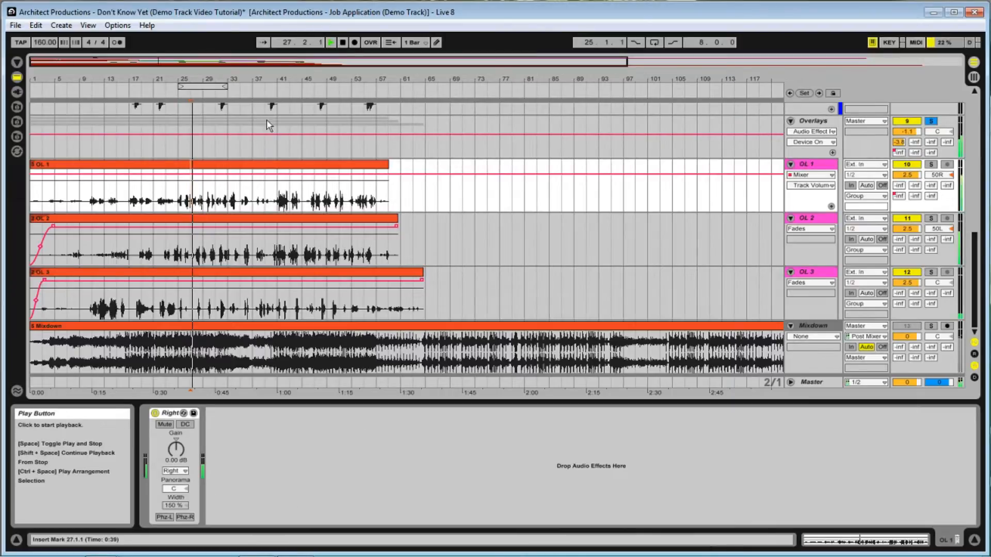
Show the Overlays group's device chain, and bypass and reactivate its Width & Slap rack during playback to compare the sound
left_click(188, 150)
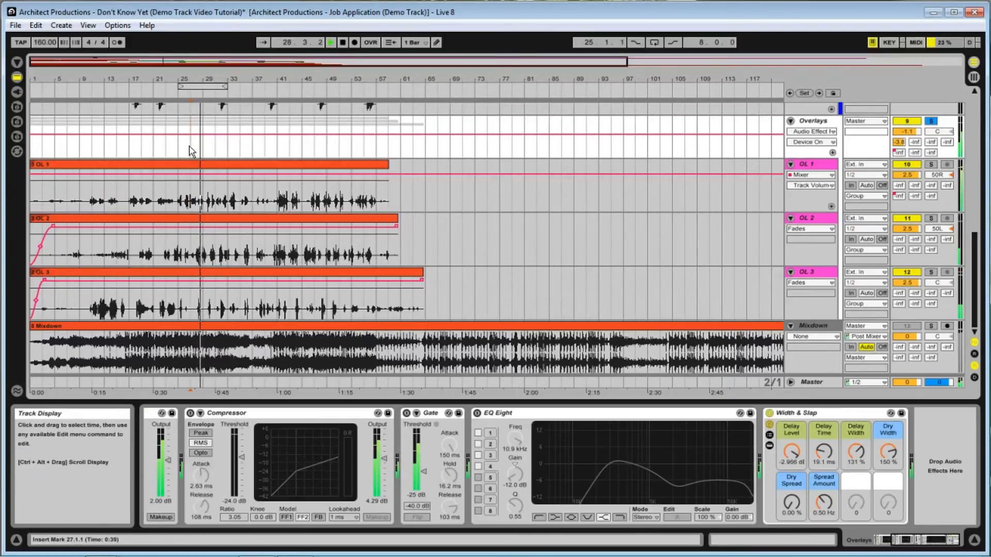
left_click(769, 414)
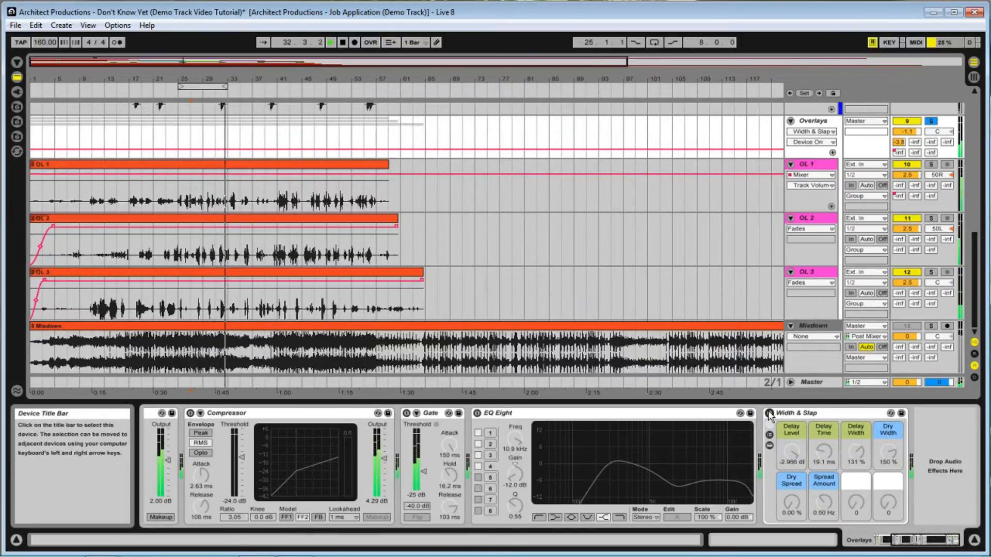
left_click(769, 413)
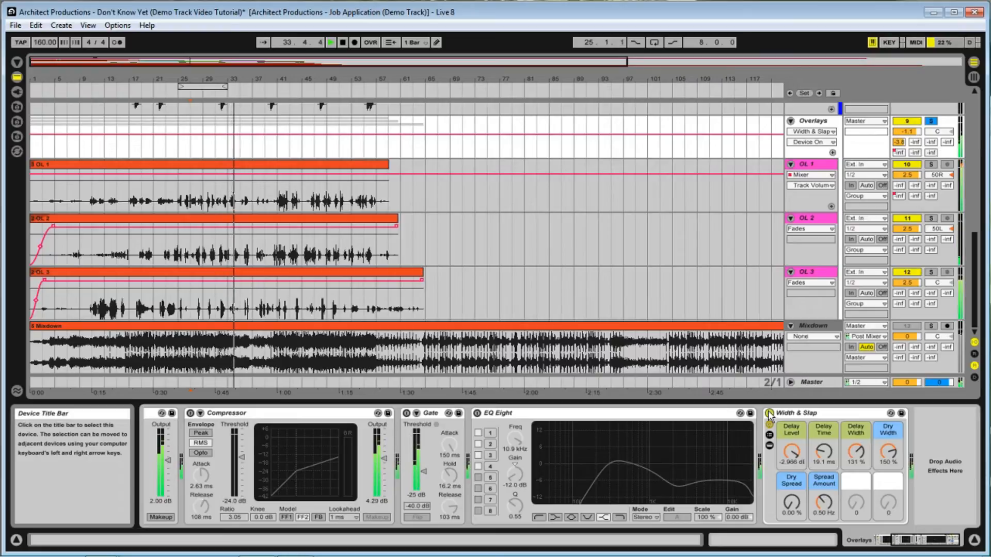
Stop playback and loop the passage from 40.2.3 to 42.4.2 spanning the OL 1, OL 2 and OL 3 tracks
left_click(343, 43)
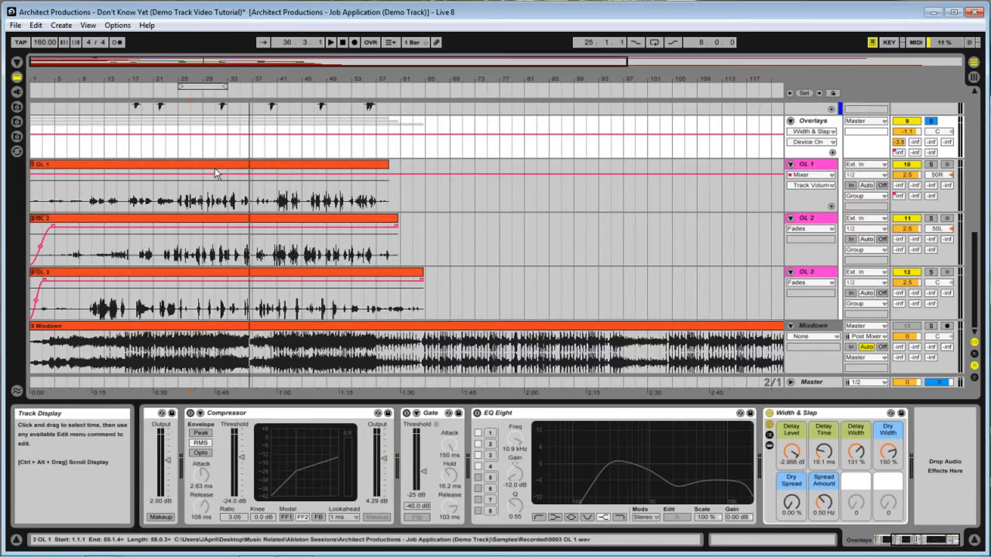
left_click_drag(293, 69, 379, 111)
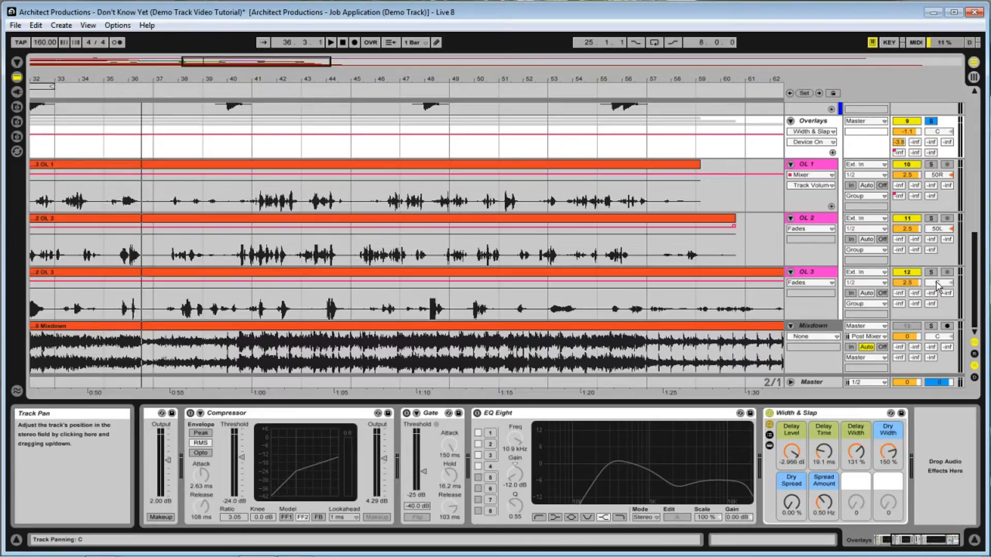
left_click_drag(400, 83, 401, 98)
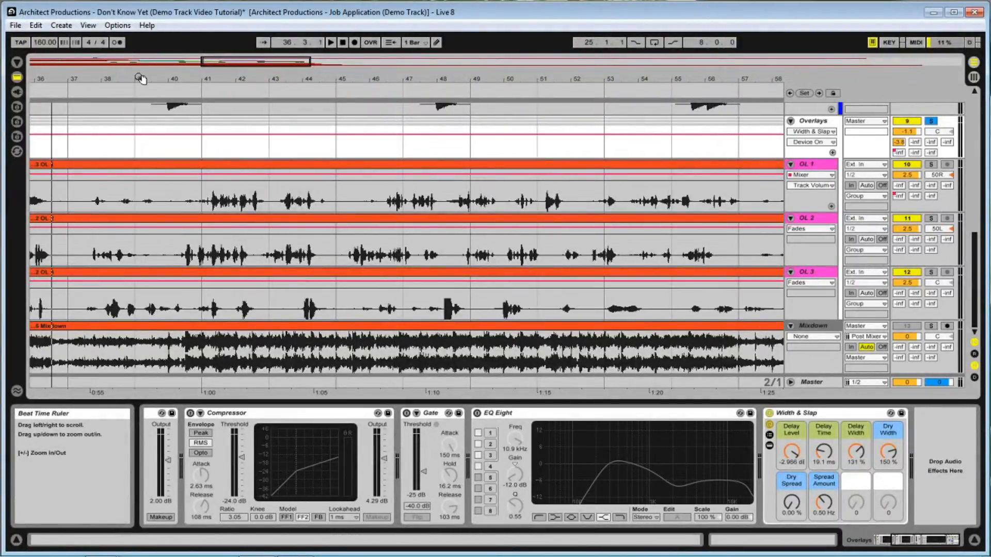
mouse_move(235, 79)
left_mouse_down()
mouse_move(235, 96)
mouse_move(163, 159)
left_mouse_up()
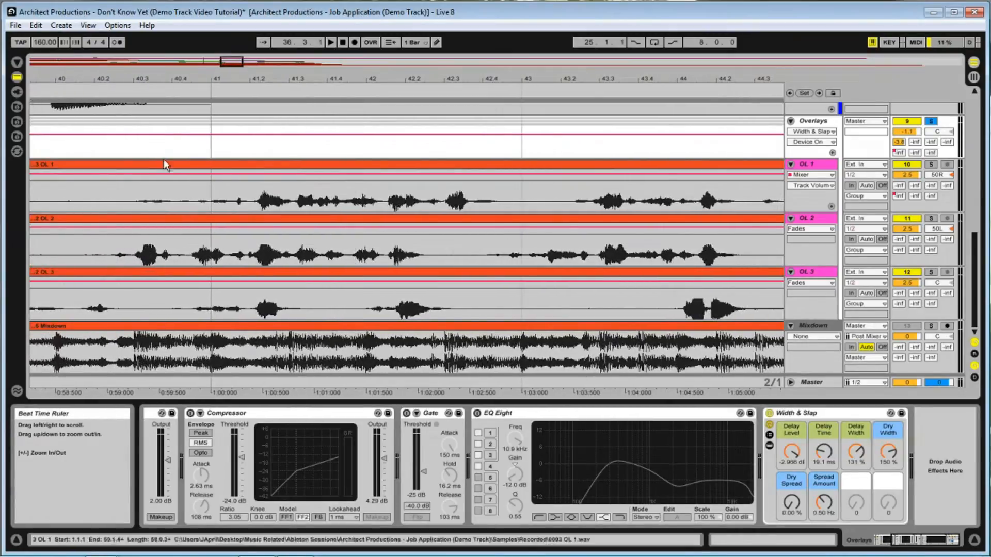
right_click(132, 189)
left_click(140, 318)
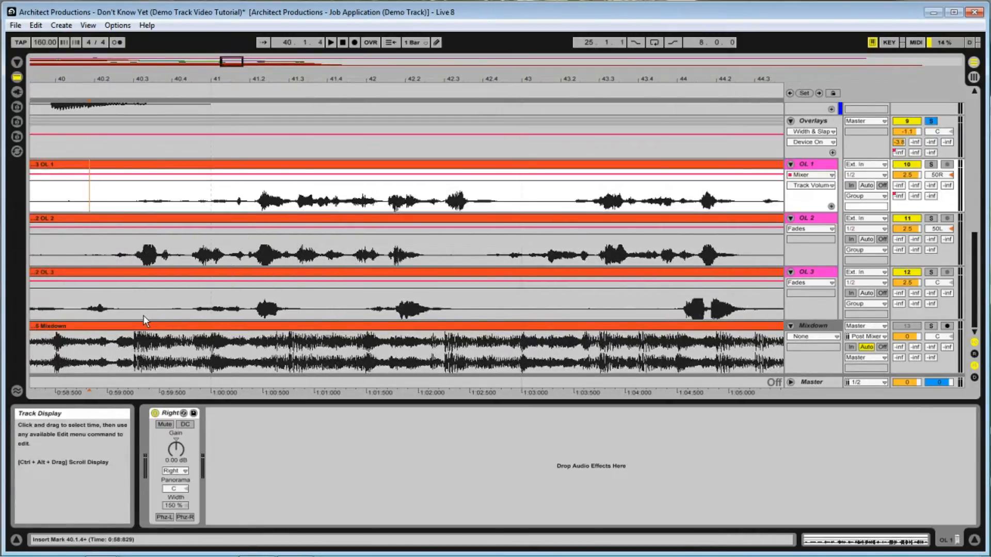
left_click_drag(120, 199, 499, 304)
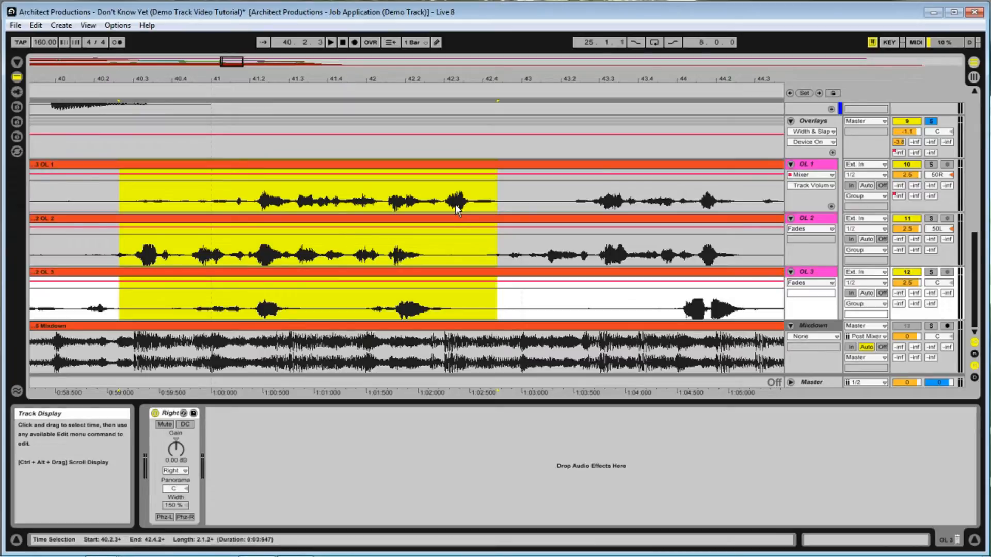
key("ctrl+l")
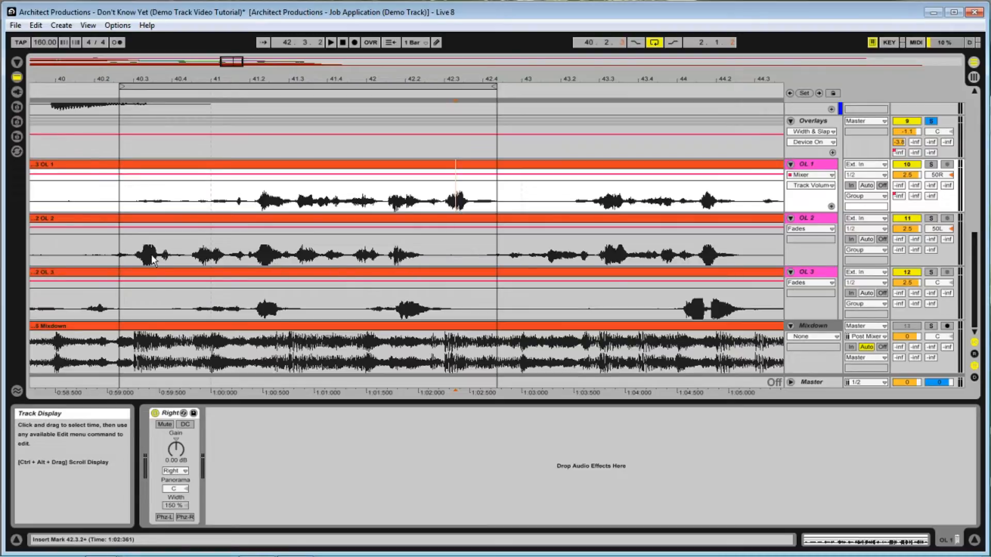
Compare the matching words on OL 1, OL 2 and OL 3 in bars 40 to 42 by selecting corresponding passages
left_click(176, 238)
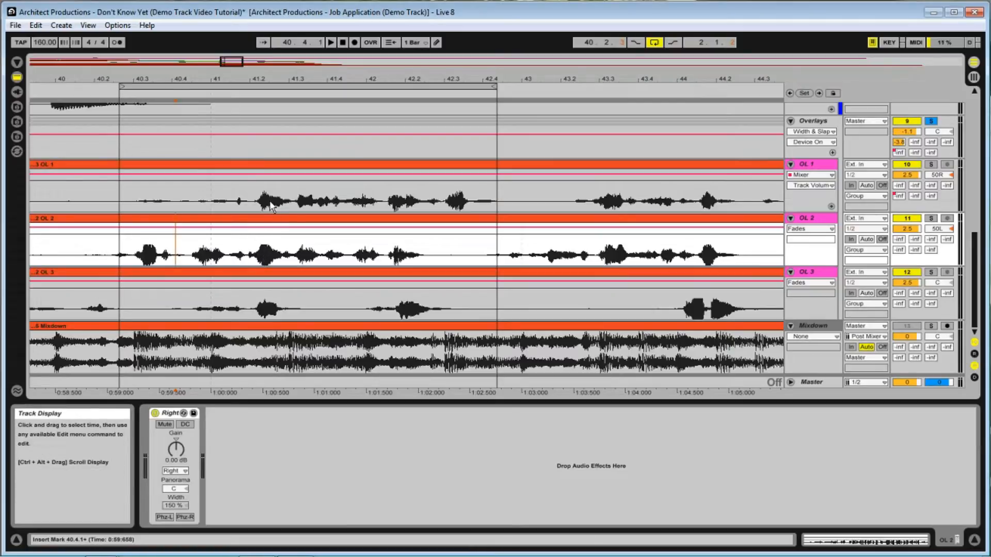
left_click_drag(256, 181, 292, 305)
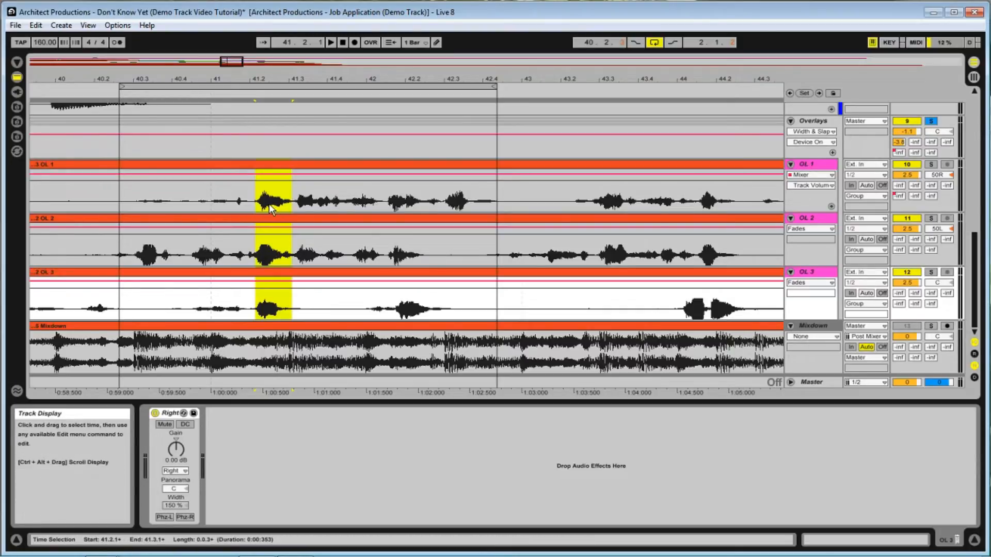
left_click_drag(259, 187, 429, 257)
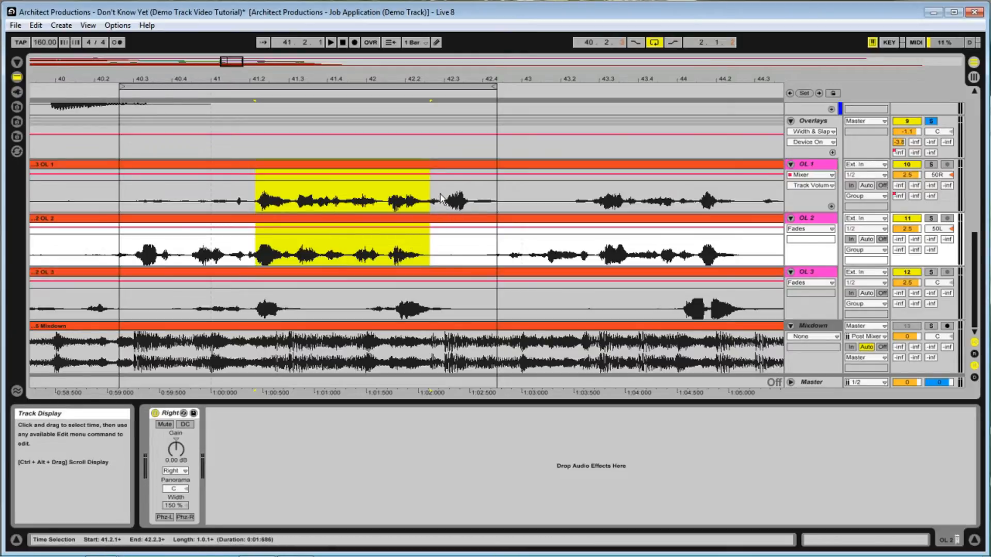
left_click_drag(439, 198, 488, 204)
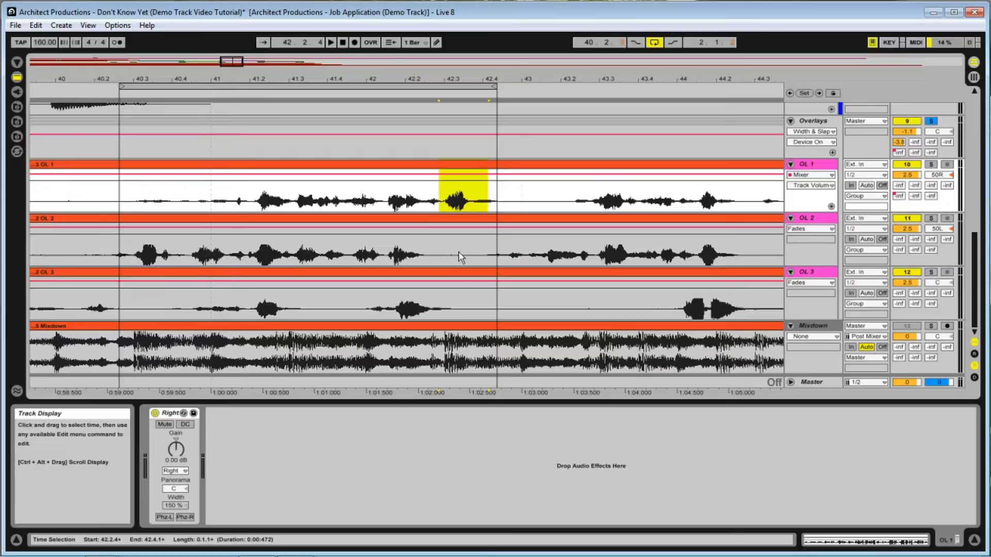
left_click_drag(443, 254, 486, 258)
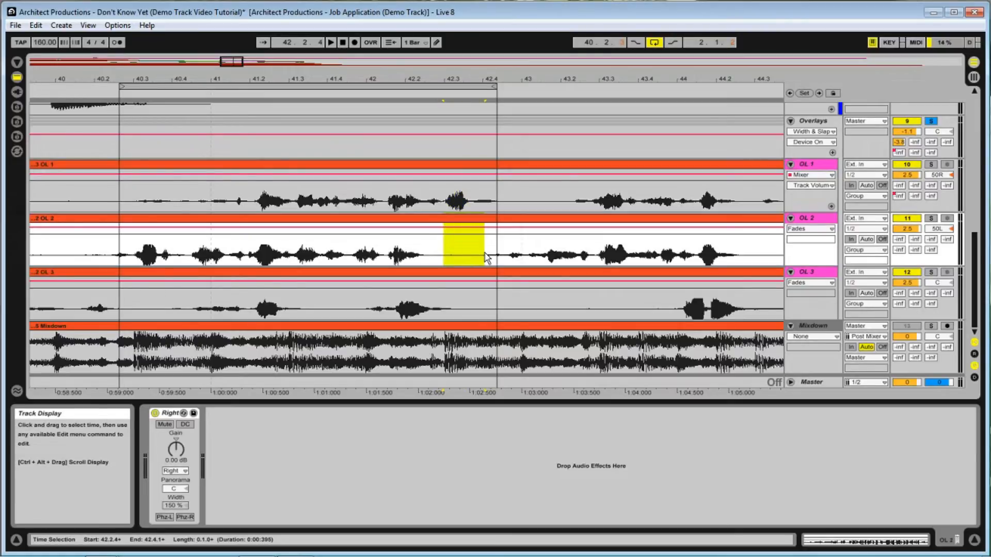
Undo the accidental OL 1 volume change and highlight the looped phrase across OL 1 and OL 2
left_click_drag(434, 175, 434, 208)
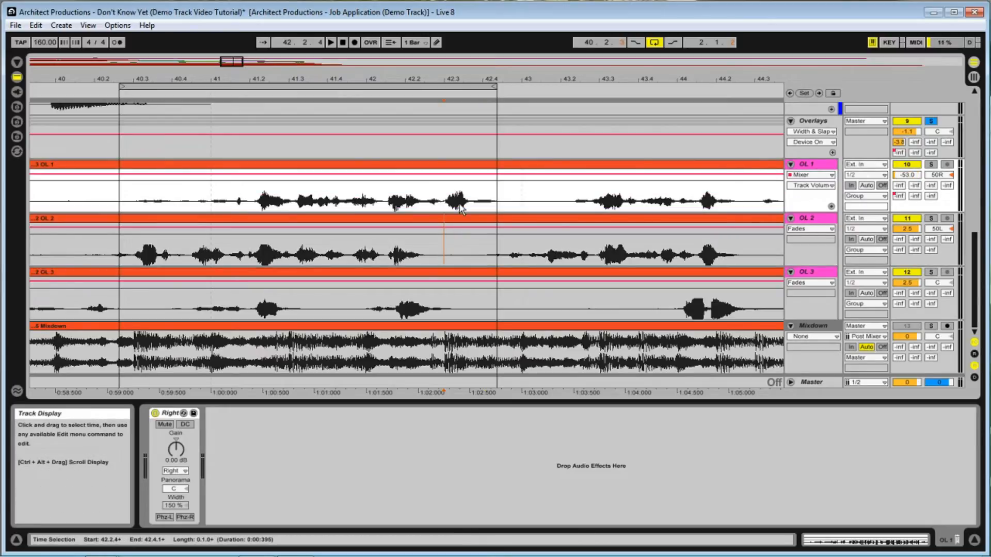
key("ctrl+z")
left_click(440, 192)
left_click_drag(440, 192, 493, 201)
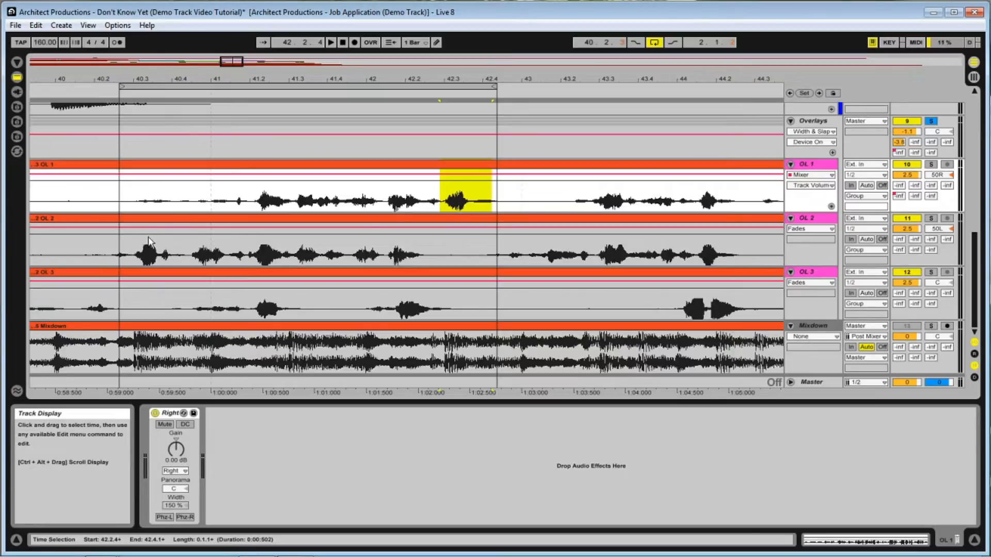
left_click_drag(133, 191, 497, 228)
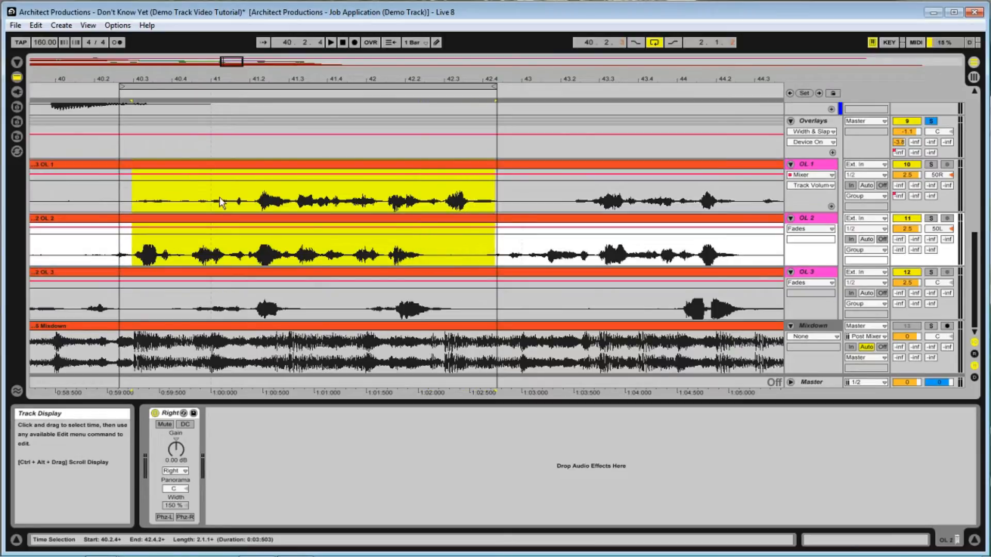
Play the looped passage from bar 40 with OL 1 and OL 2 soloed, and clear all solos after listening
left_click(131, 184)
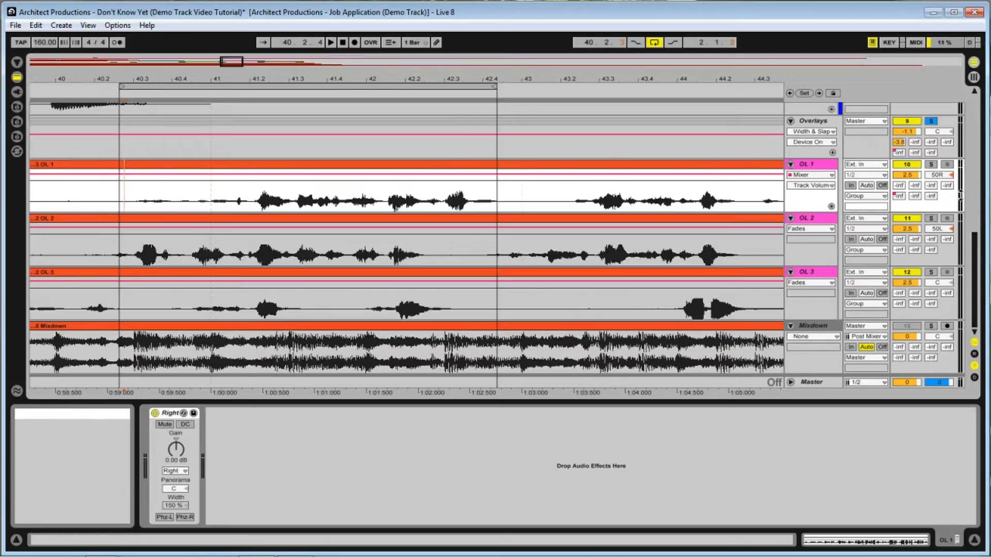
left_click(931, 165)
left_click(931, 218, "ctrl")
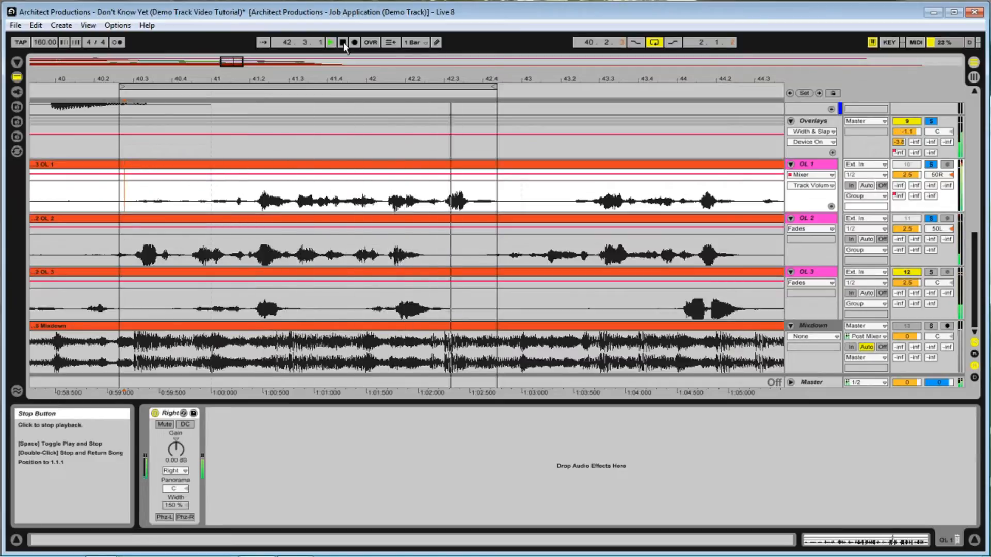
left_click(343, 43)
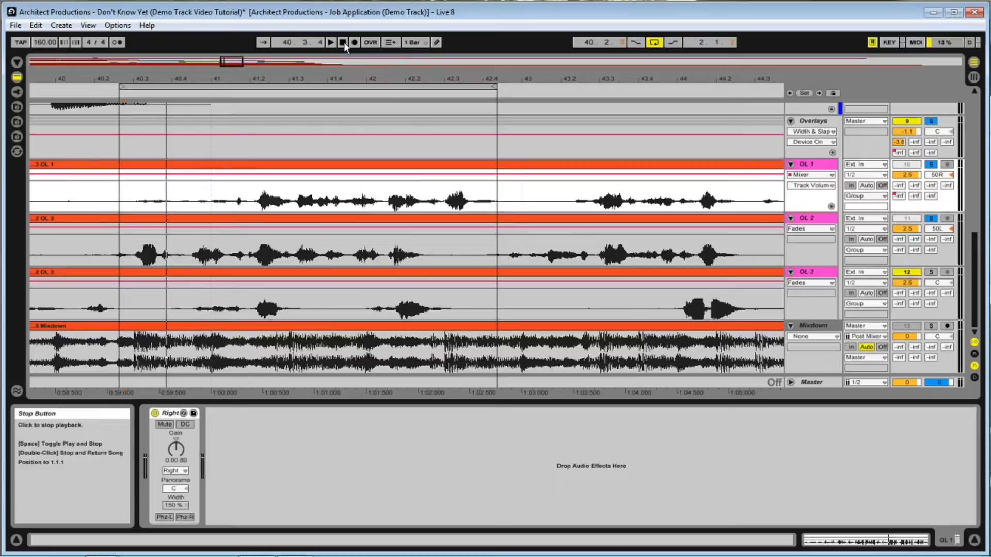
left_click(328, 43)
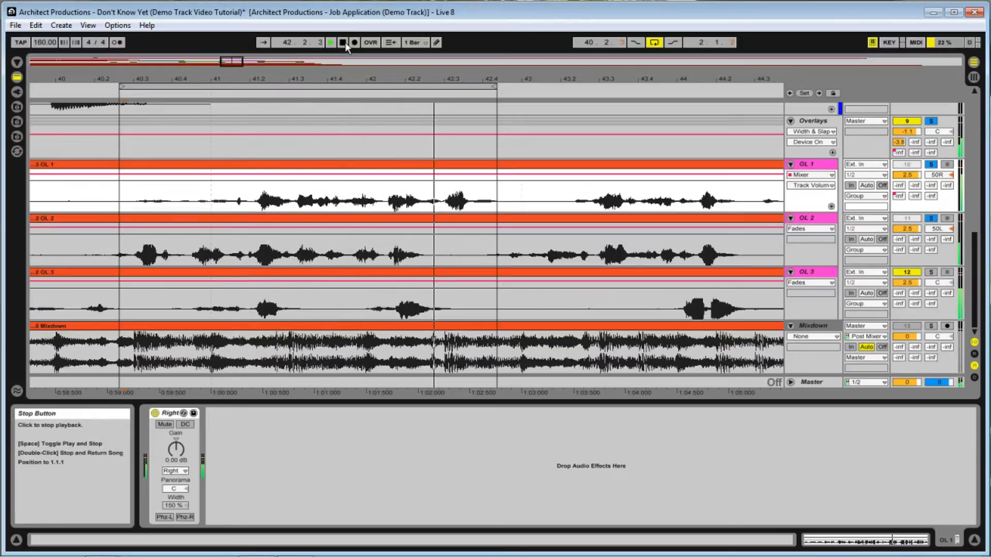
left_click(344, 43)
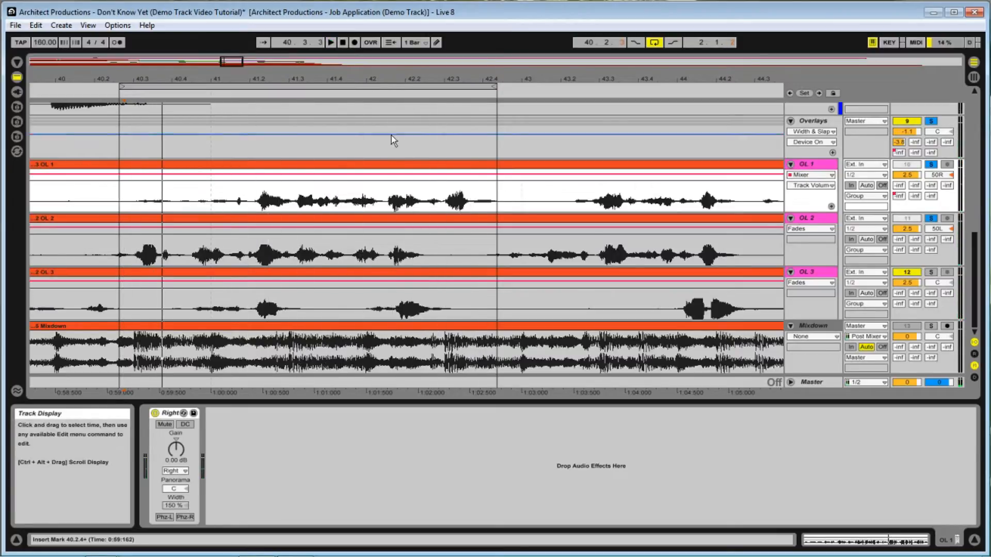
left_click(933, 121)
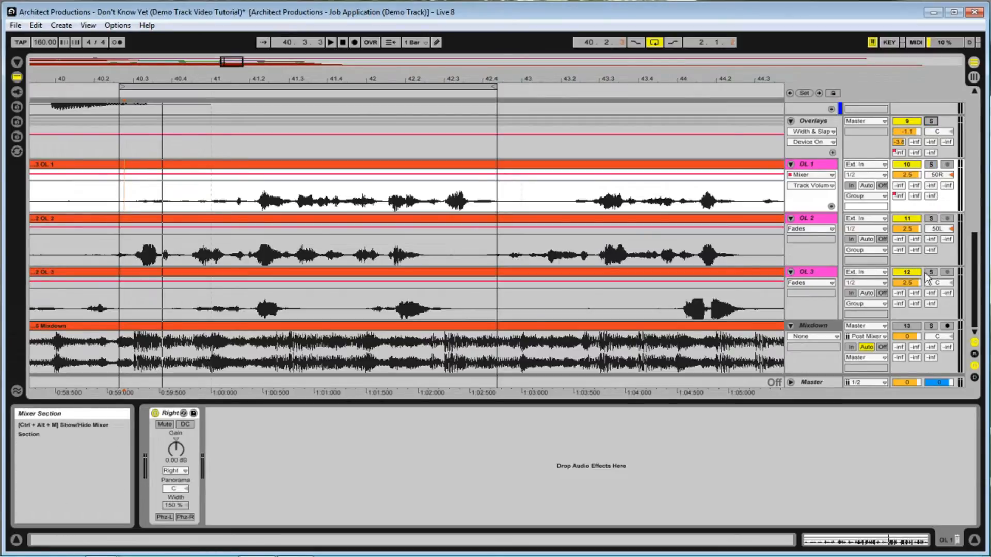
Examine the clip layout of the Vox, Accents and OL tracks, highlighting bars 1 to 24 on the first three vocal tracks
scroll(371, 163, "up", 3)
scroll(371, 163, "up", 3)
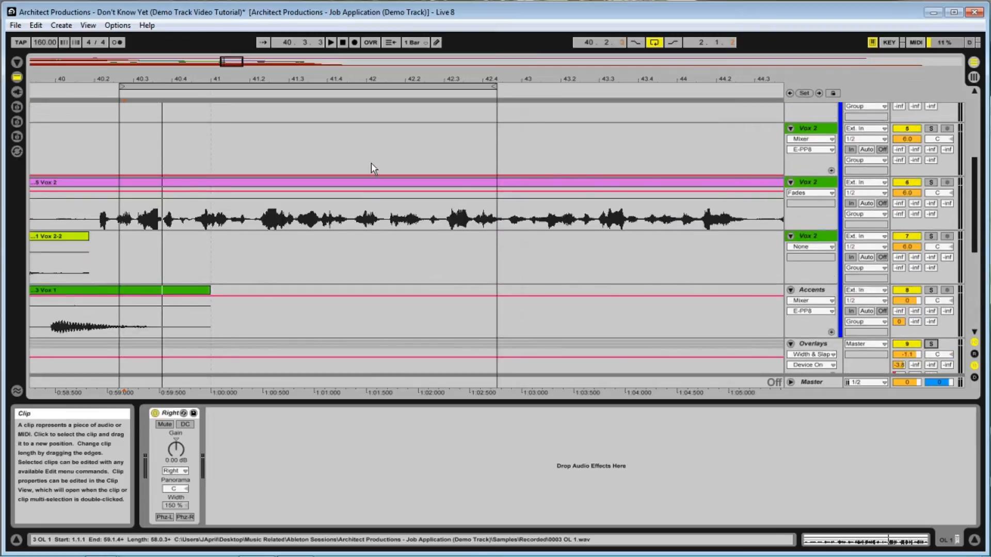
left_click_drag(306, 91, 306, 80)
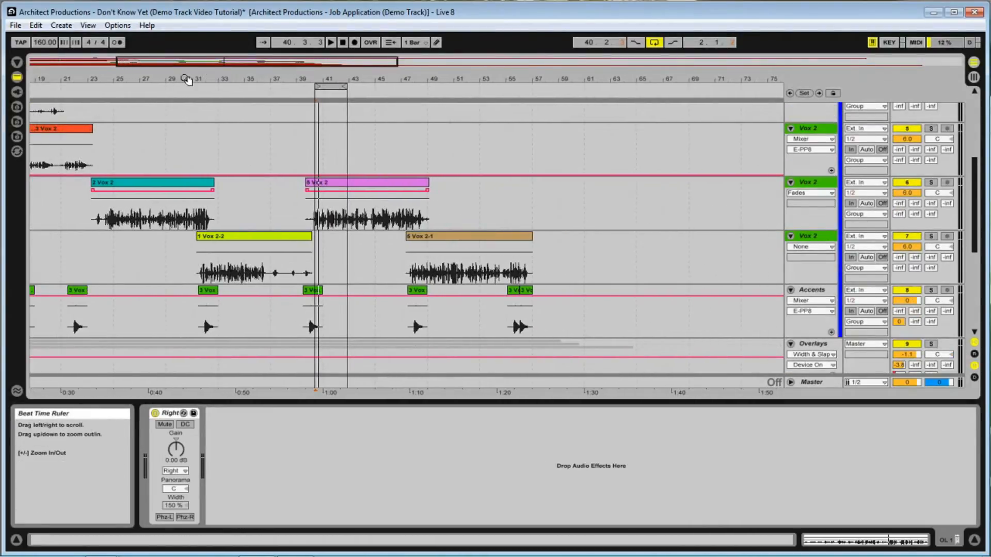
left_click_drag(184, 80, 126, 76)
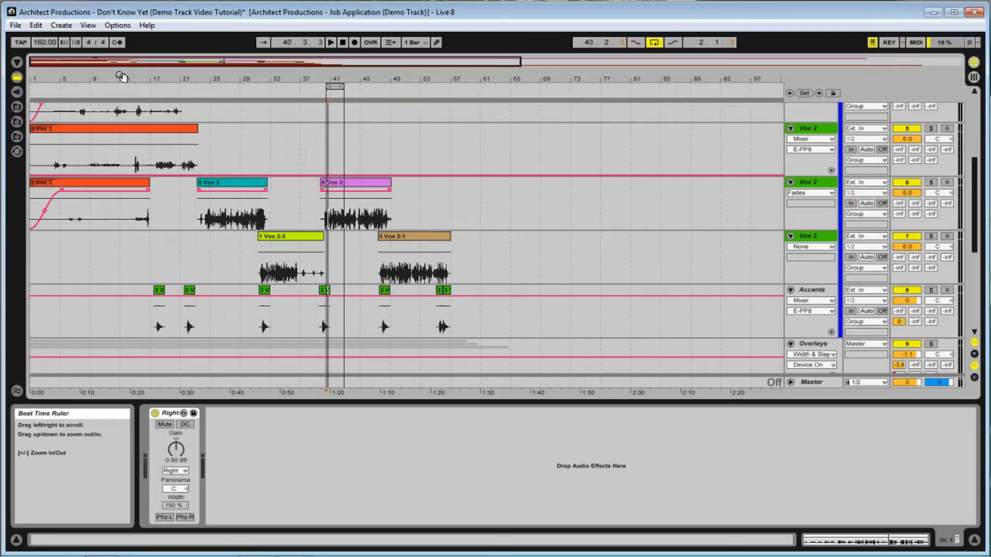
left_click_drag(99, 77, 138, 91)
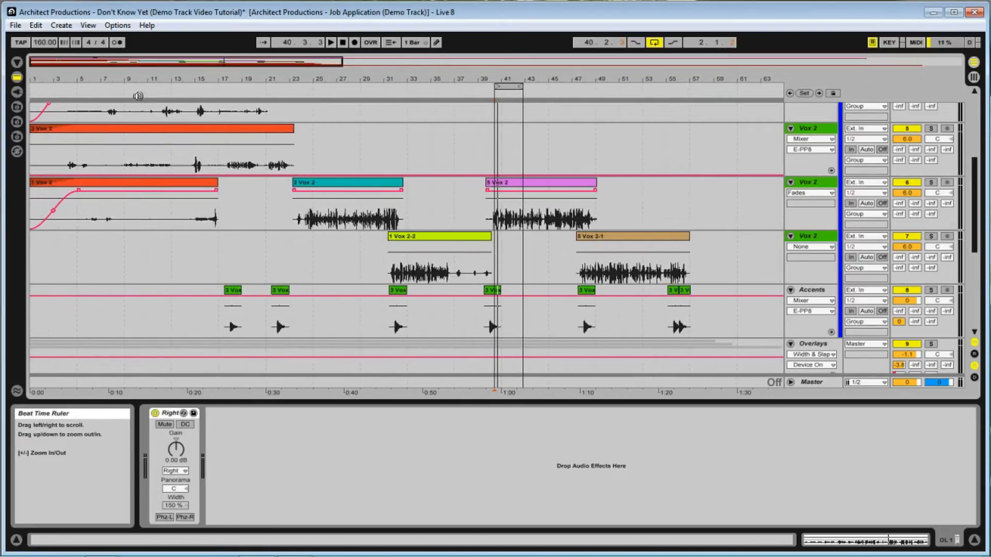
scroll(172, 195, "up", 3)
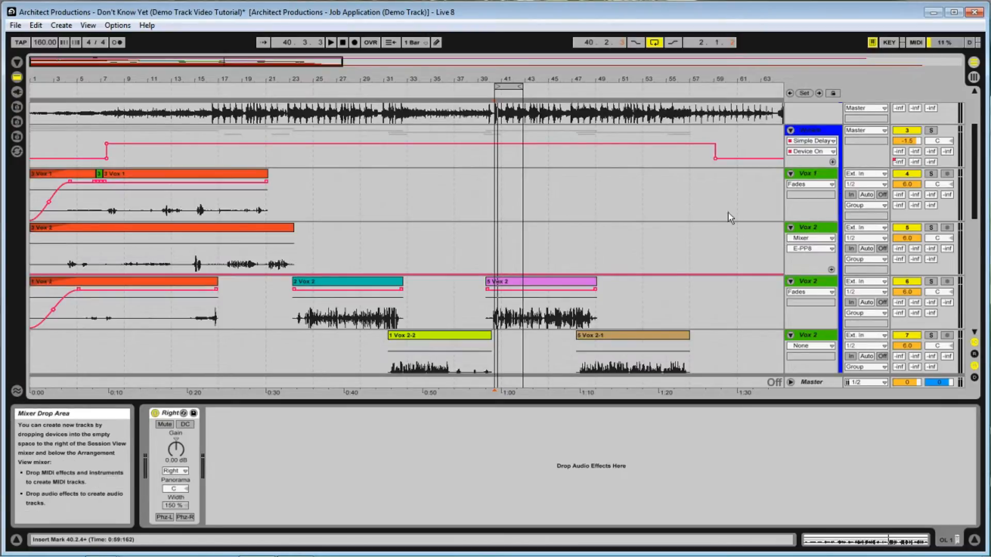
scroll(680, 202, "down", 5)
scroll(645, 209, "up", 4)
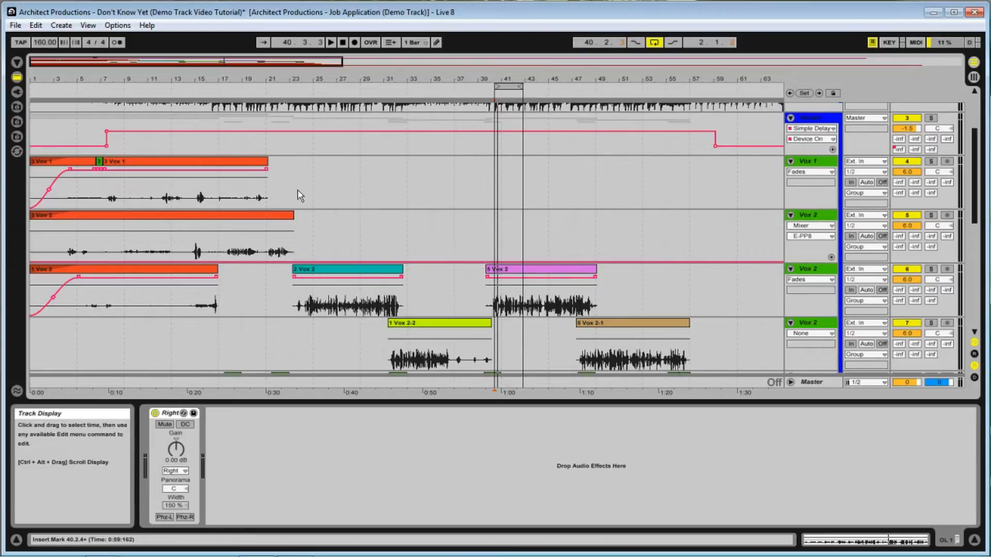
scroll(268, 195, "down", 5)
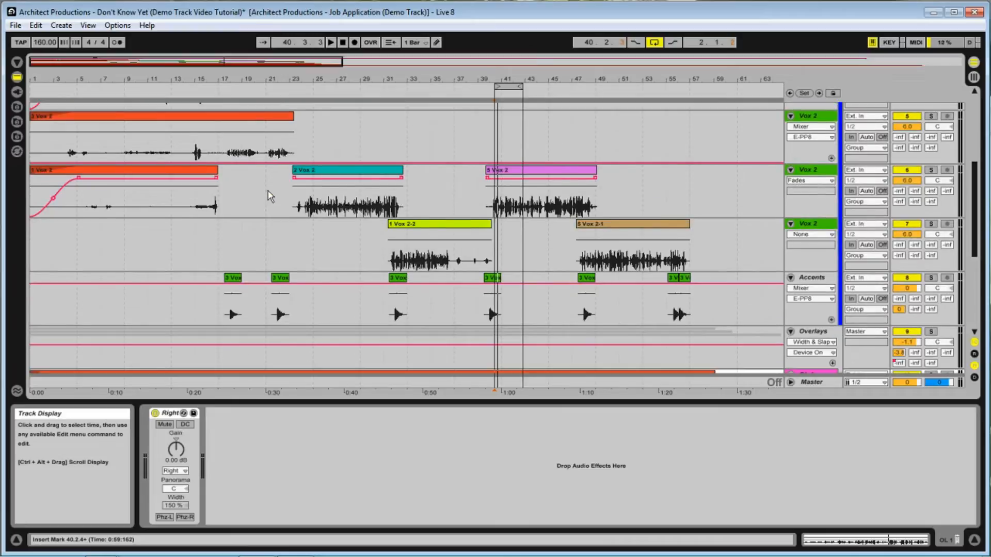
scroll(263, 181, "up", 4)
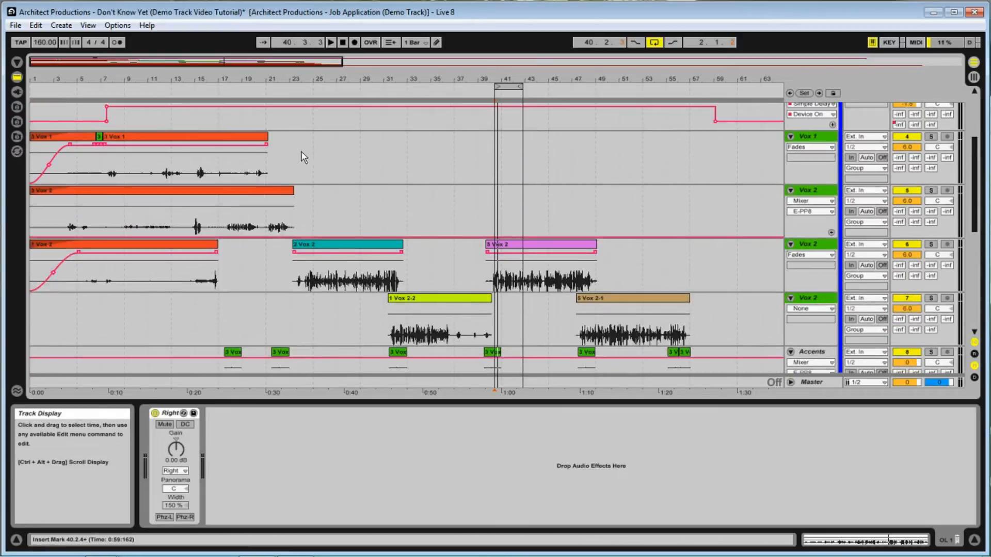
left_click_drag(302, 155, 30, 269)
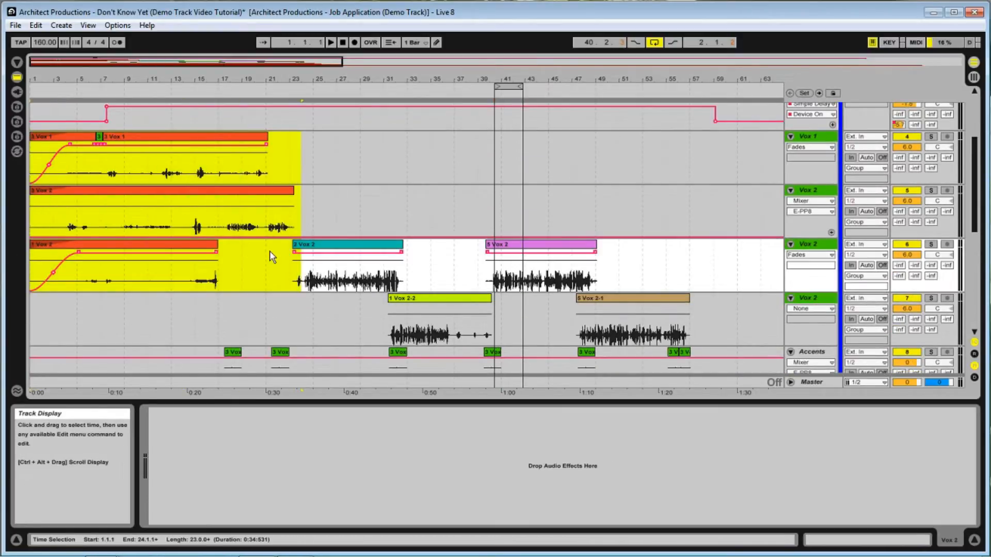
scroll(271, 256, "down", 10)
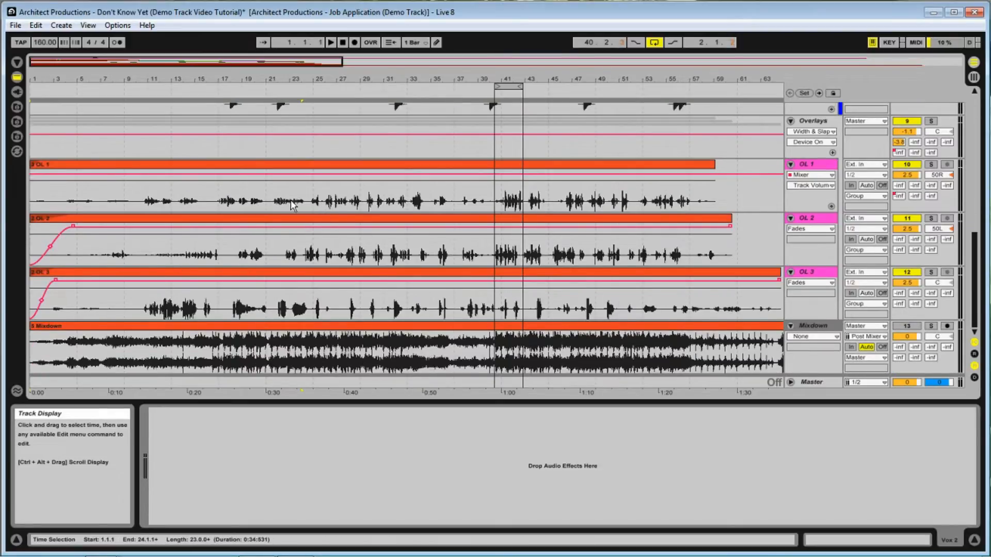
scroll(293, 207, "up", 10)
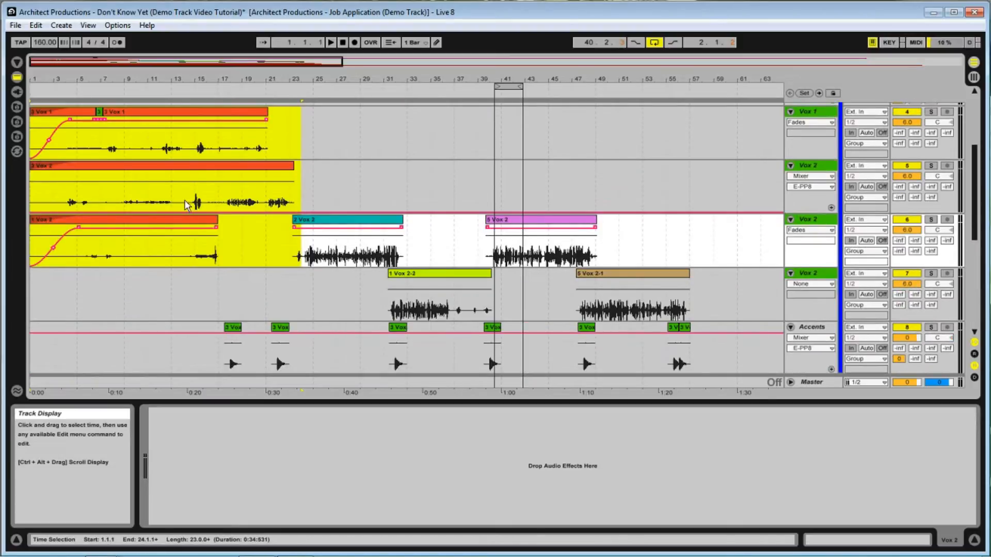
Display the Mixer automation for the Vox 1 track and for the Vocals group
left_click(299, 146)
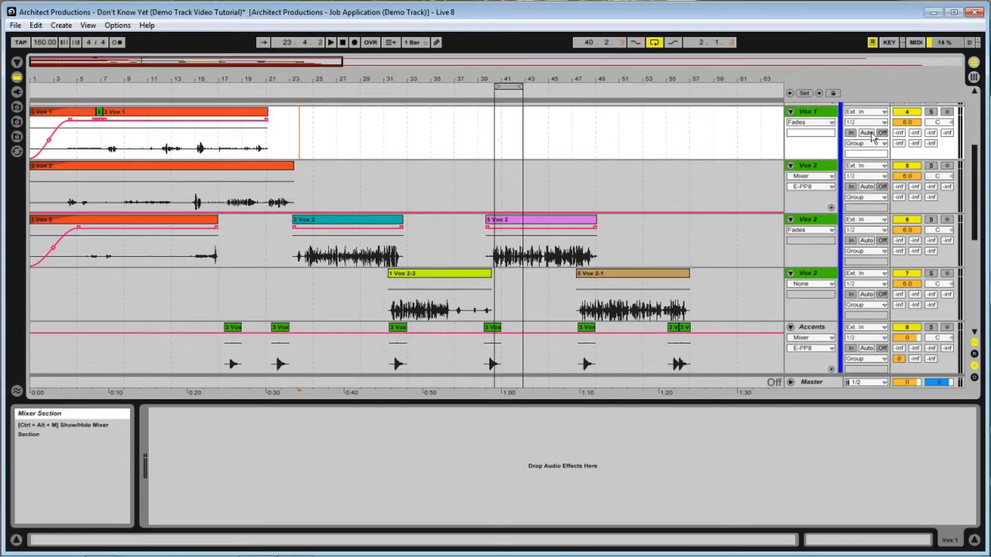
left_click(811, 122)
left_click(818, 149)
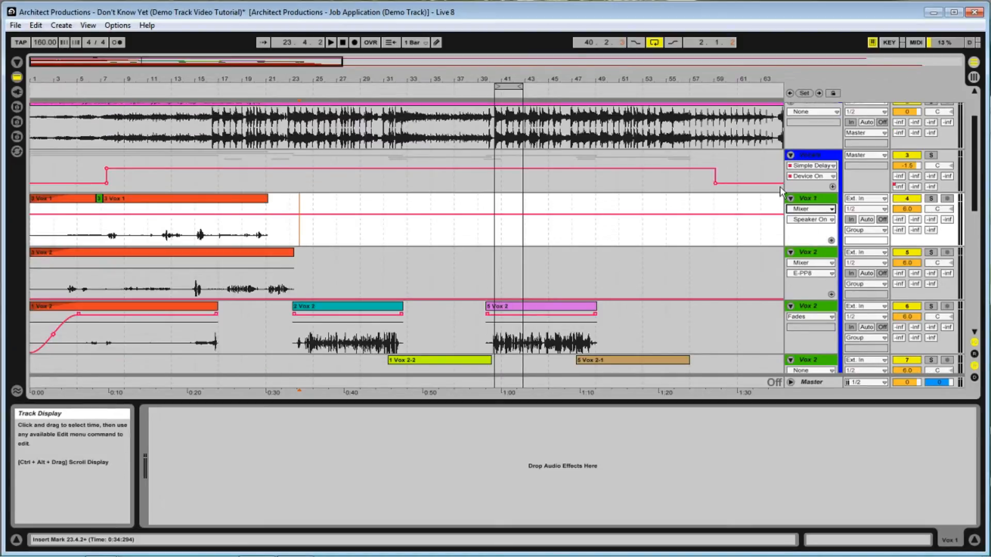
scroll(813, 165, "up", 2)
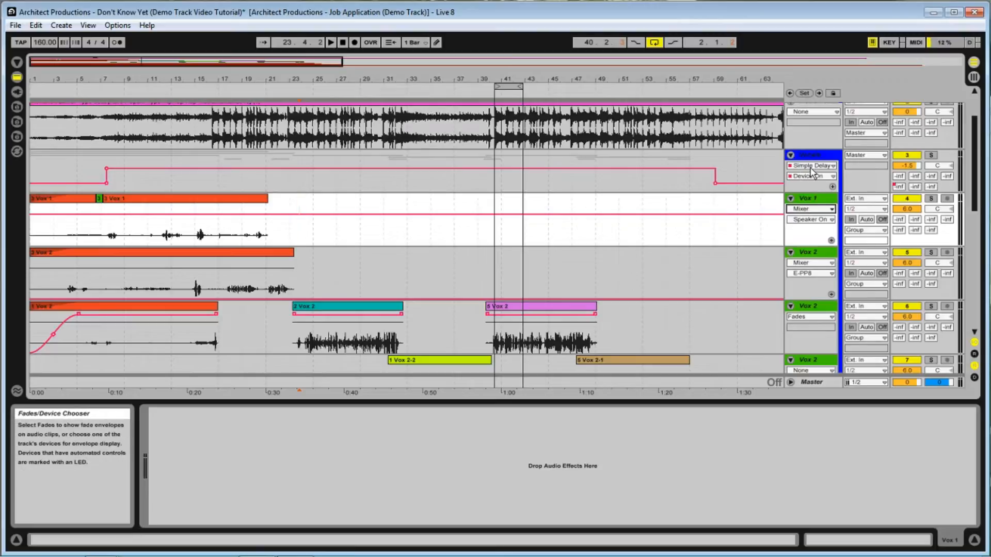
left_click(812, 166)
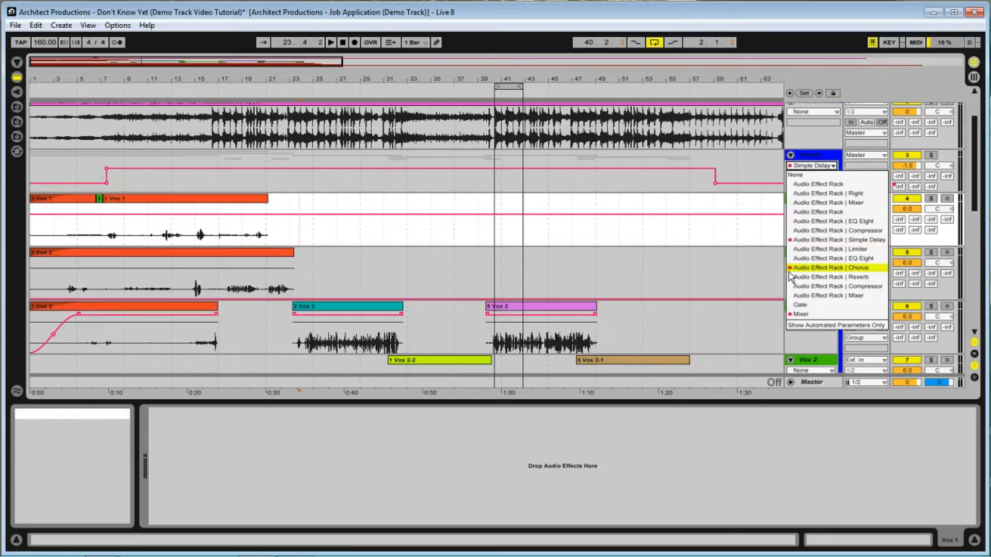
left_click(805, 316)
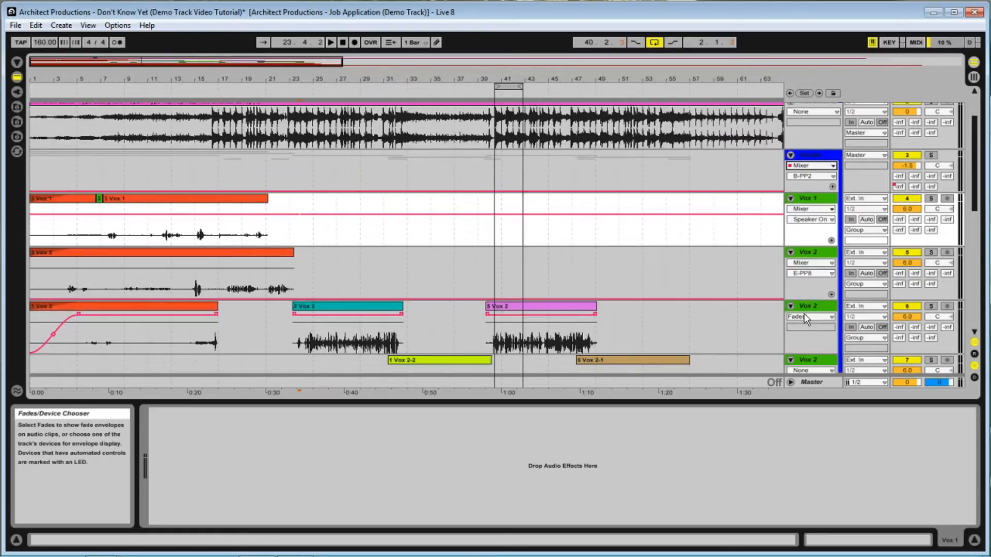
Display the E-PP8 send automation envelope on the Vocals group track and look over the other tracks' lanes
left_click(809, 176)
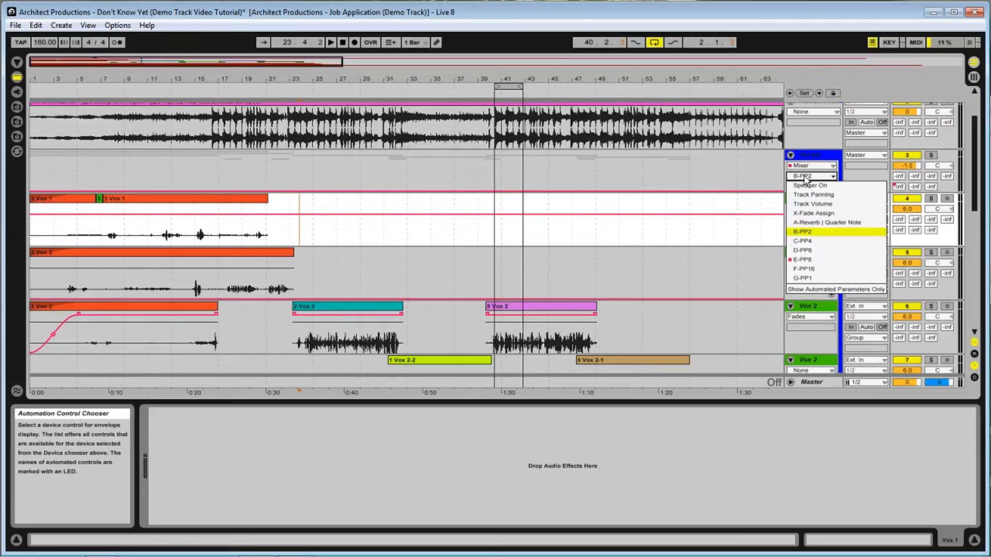
left_click(816, 260)
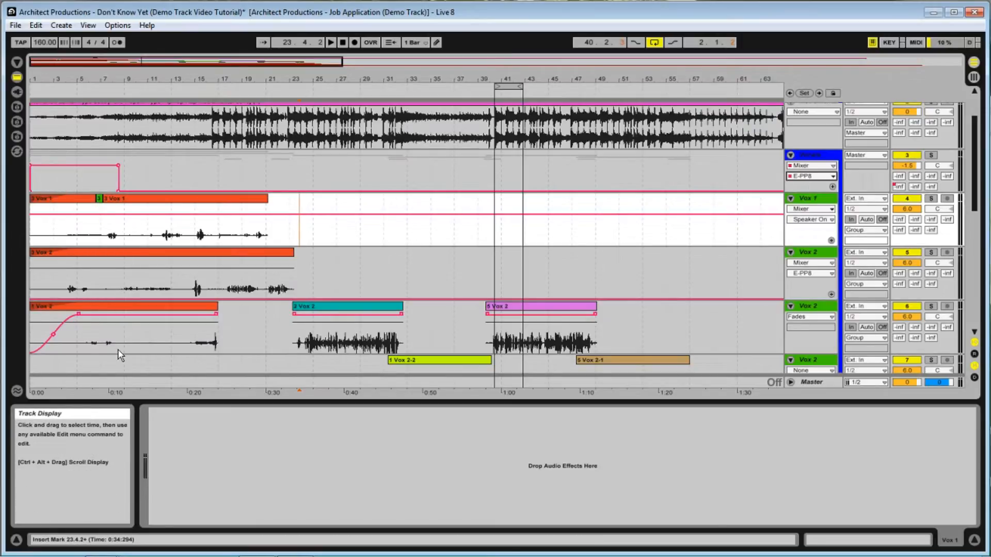
scroll(119, 350, "down", 10)
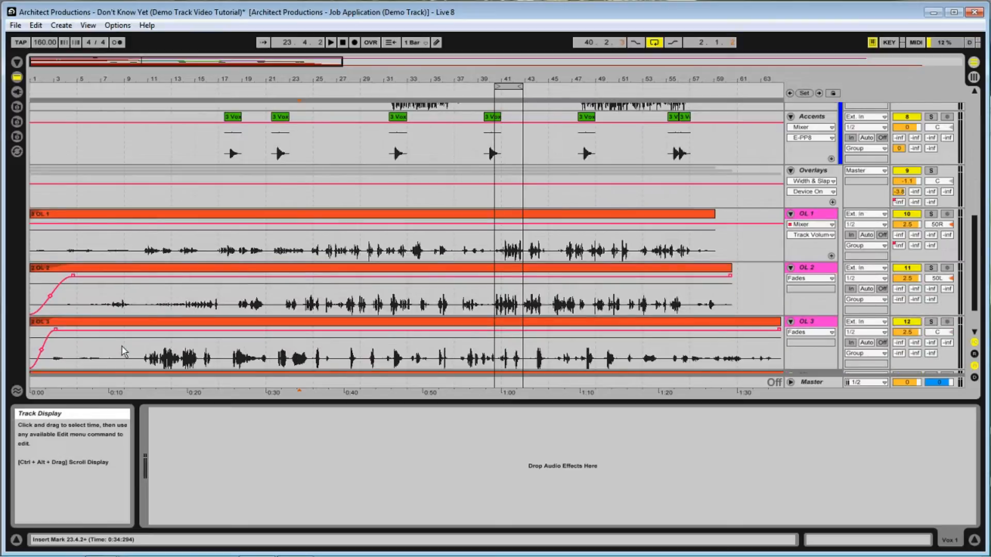
scroll(122, 350, "down", 3)
scroll(122, 351, "up", 12)
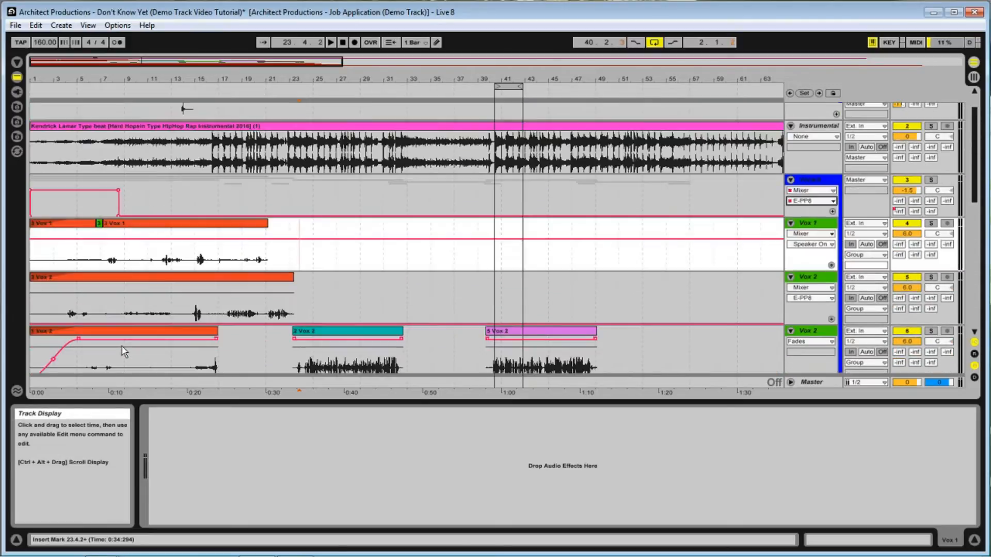
scroll(122, 351, "up", 3)
Set the fixed grid to 8 Bars and loop the first eight bars, using a time selection on the Vox 1 track
right_click(162, 234)
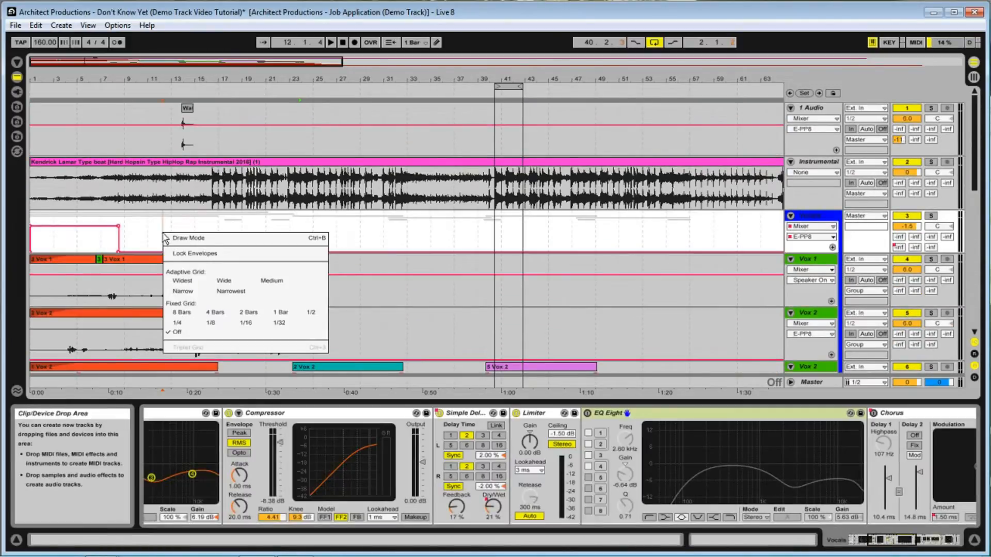
left_click(182, 312)
left_click(124, 285)
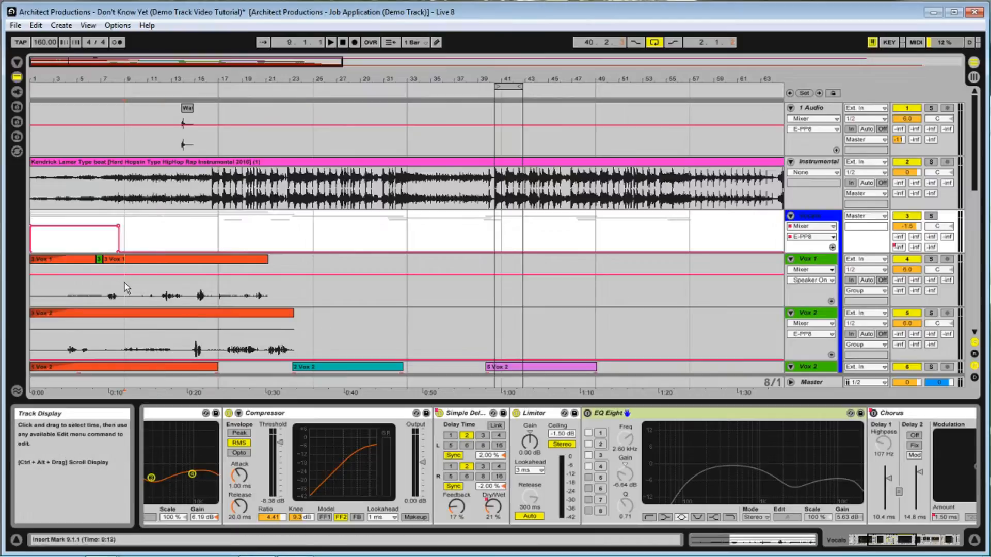
left_click_drag(124, 288, 3, 274)
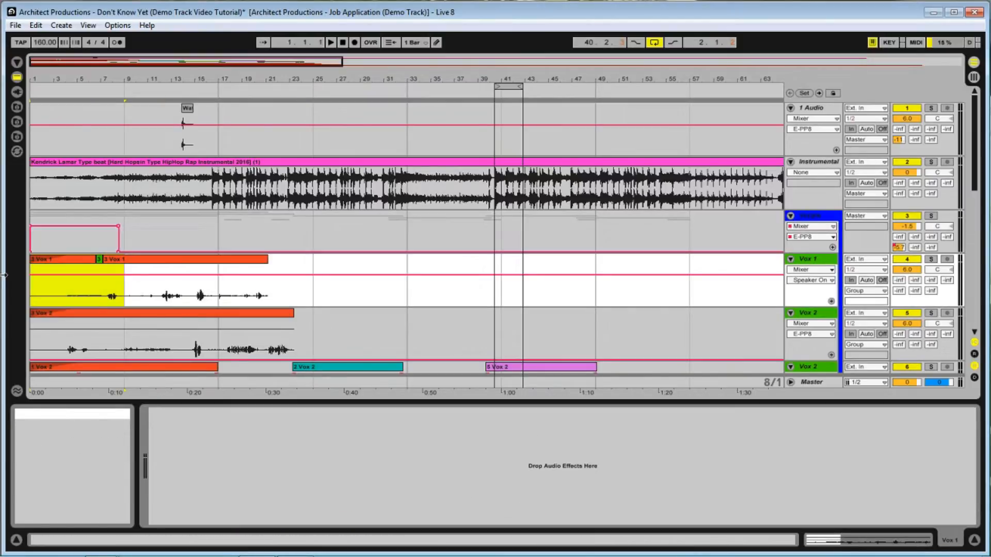
key("ctrl+l")
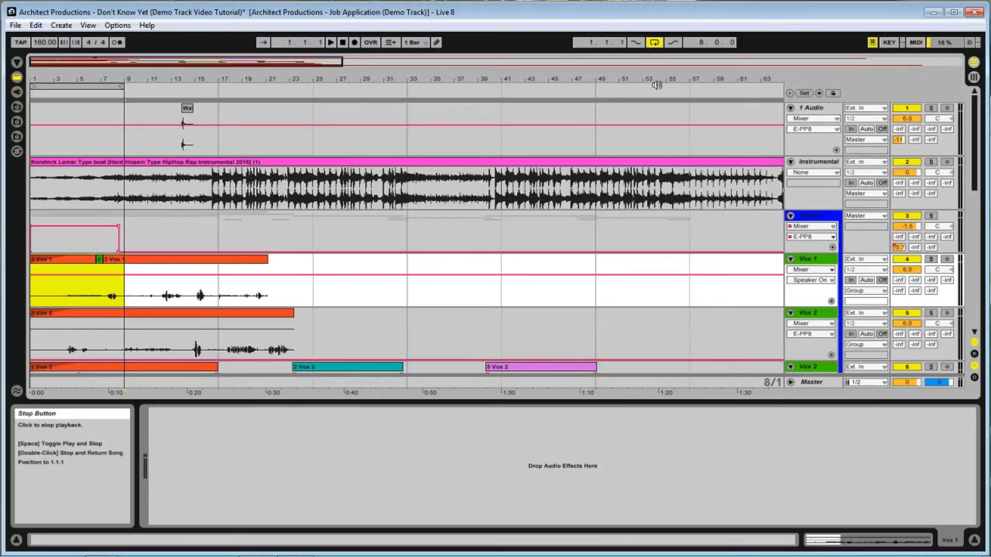
Mute the Instrumental track and audition the looped vocals from bar 1 with the automated E-PP8 send
left_click(907, 161)
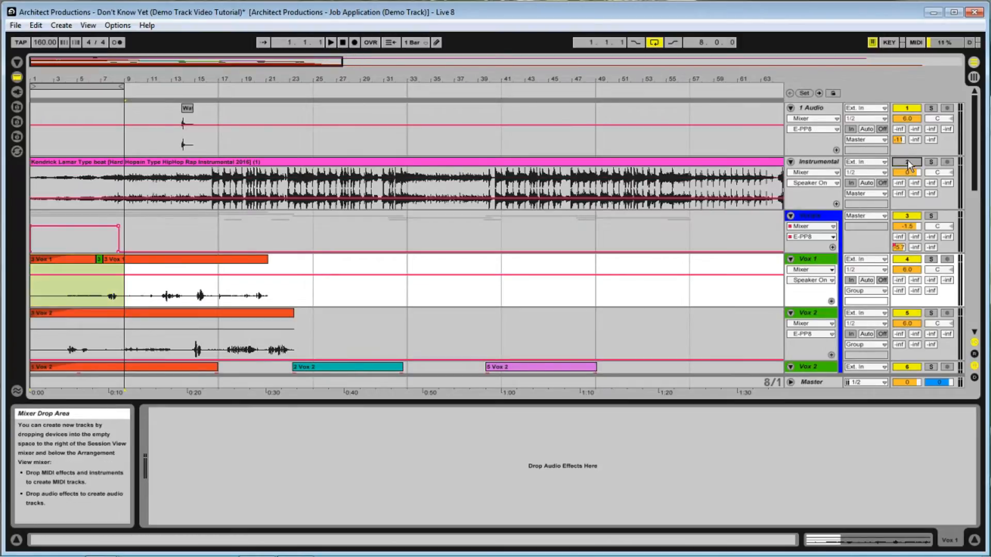
left_click(331, 43)
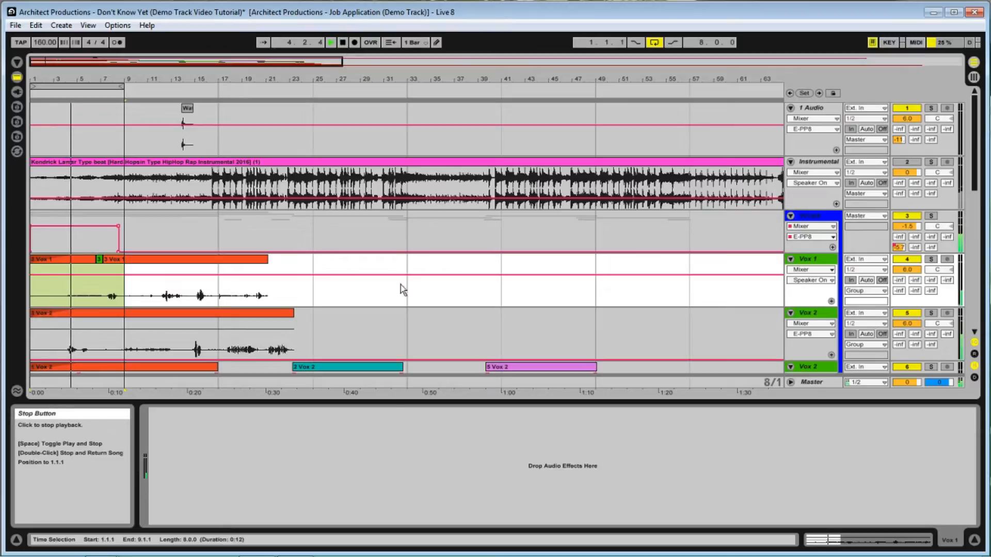
mouse_move(359, 556)
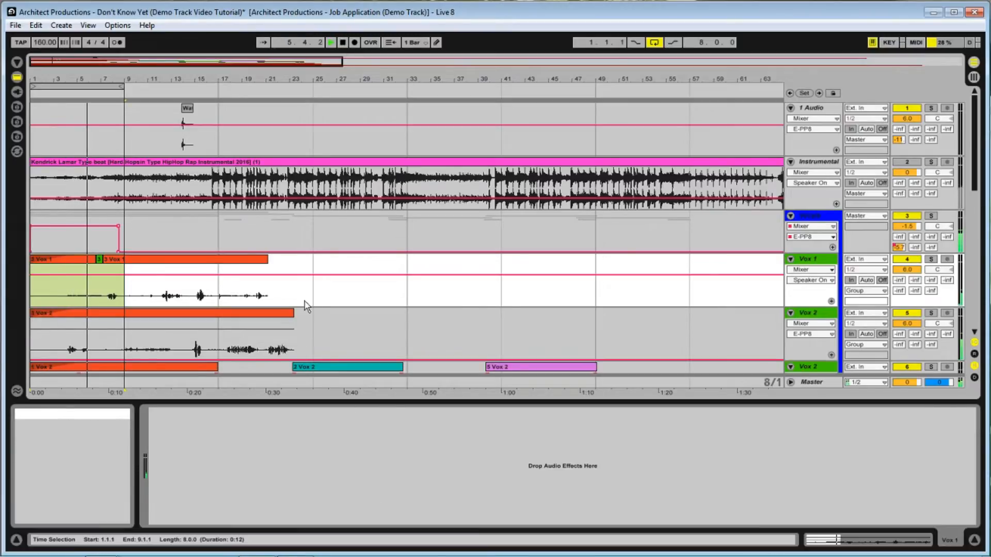
left_click(343, 44)
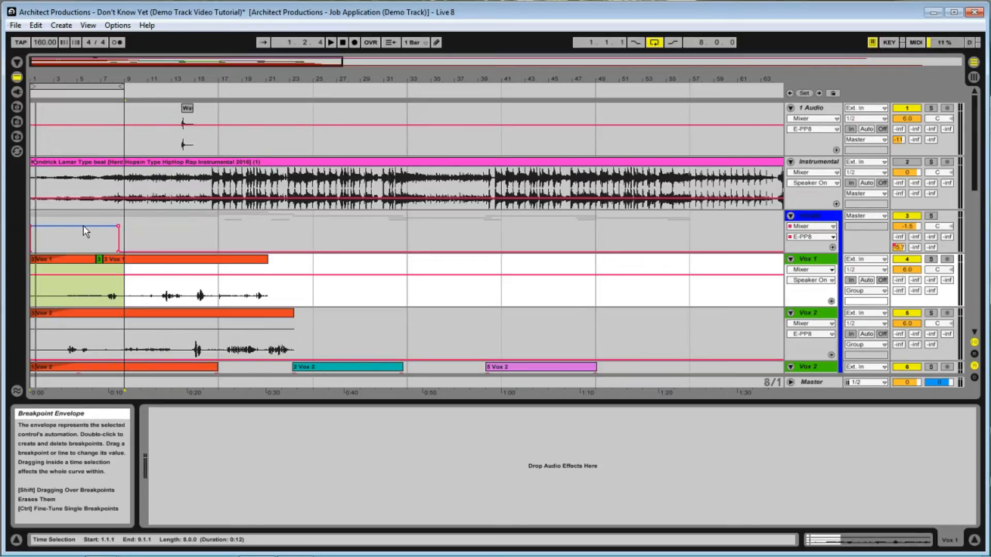
In Session View, play the loop and solo the E PP8 return briefly to hear the delay, ending with the solo off and playback stopped
left_click(972, 79)
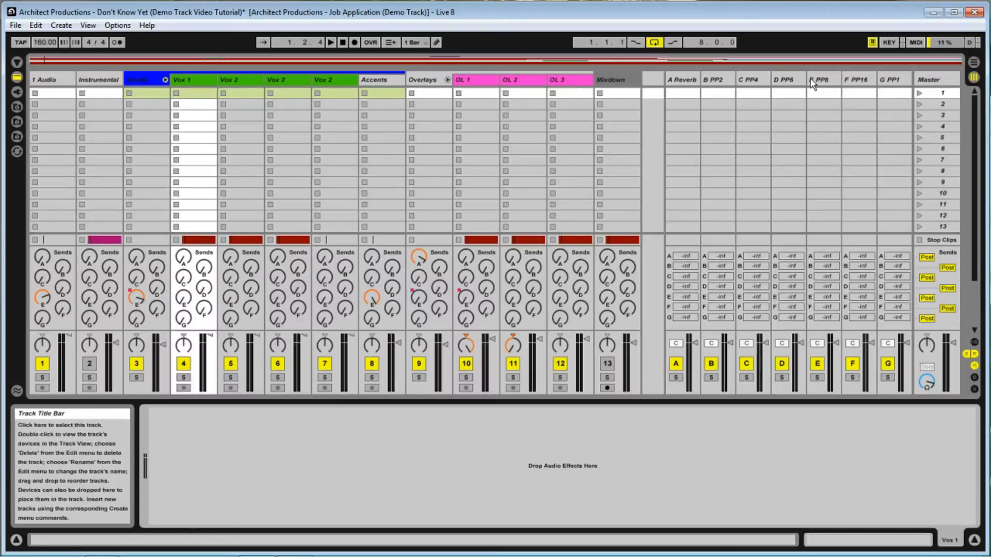
left_click(330, 43)
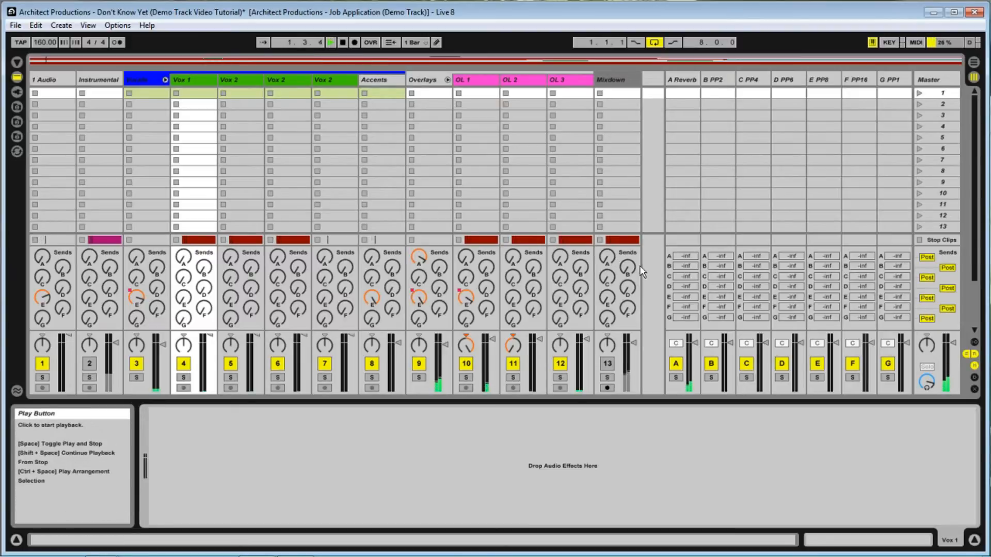
left_click(817, 379)
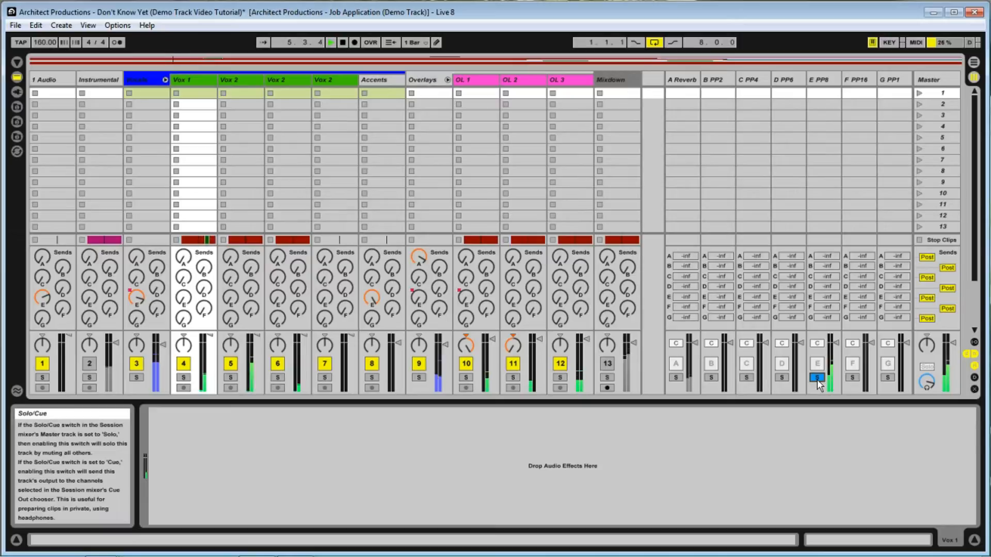
left_click(816, 378)
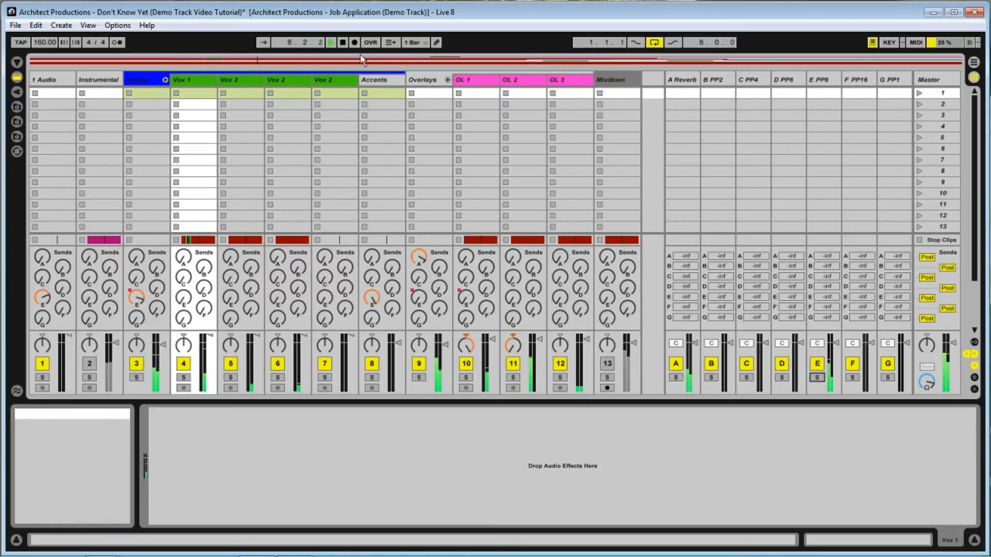
left_click(342, 43)
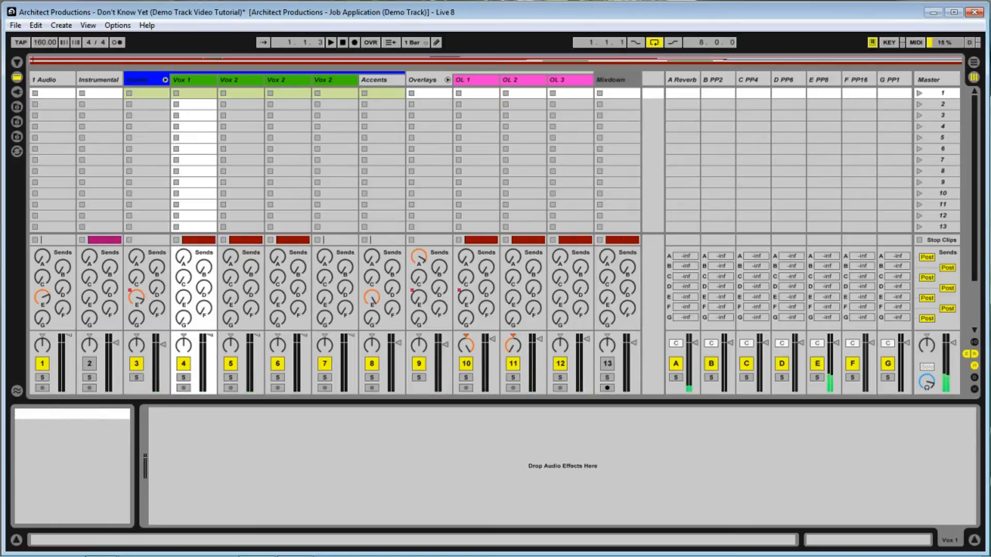
Back in Arrangement View, move the eight-bar loop to bars 9–17 and audition its start
left_click(973, 62)
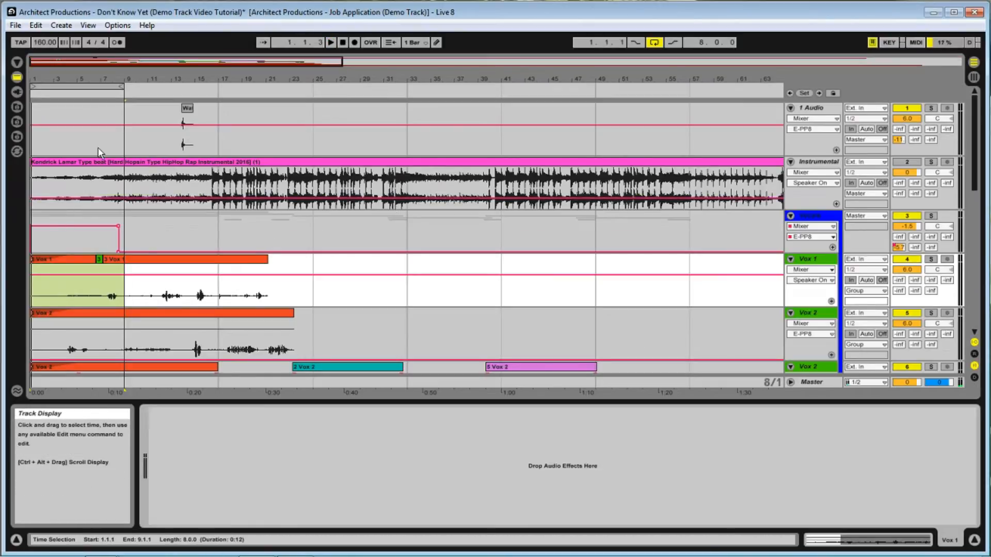
left_click(122, 87)
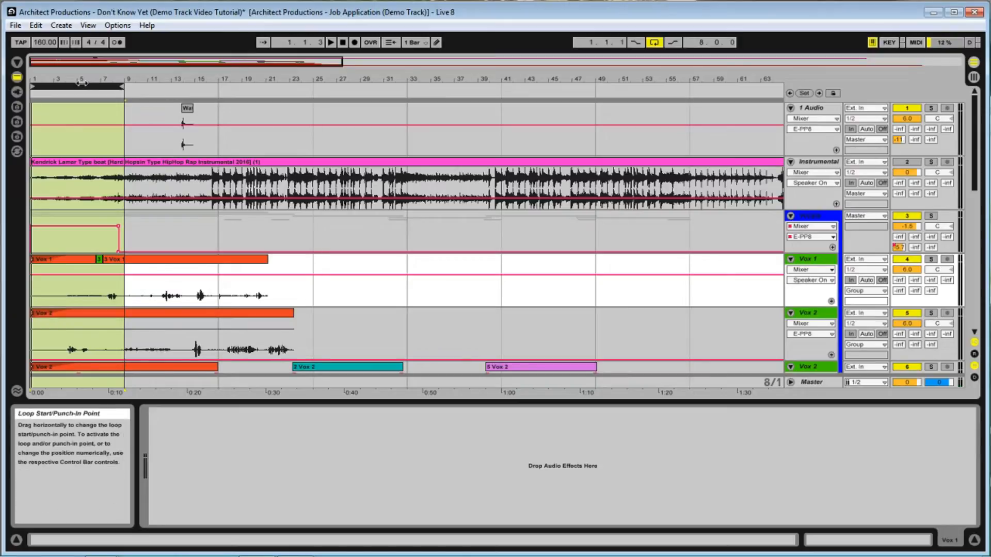
left_click_drag(169, 83, 197, 81)
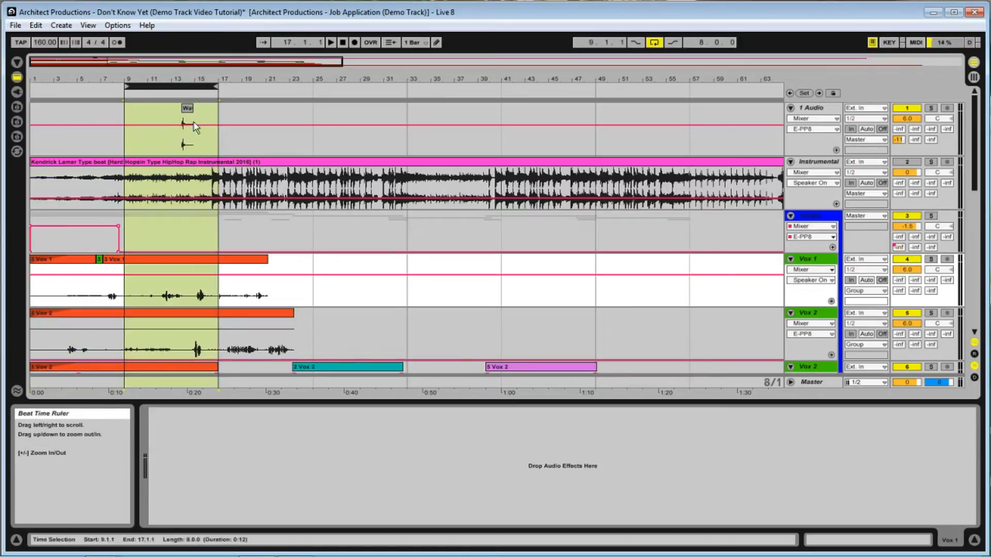
left_click(333, 42)
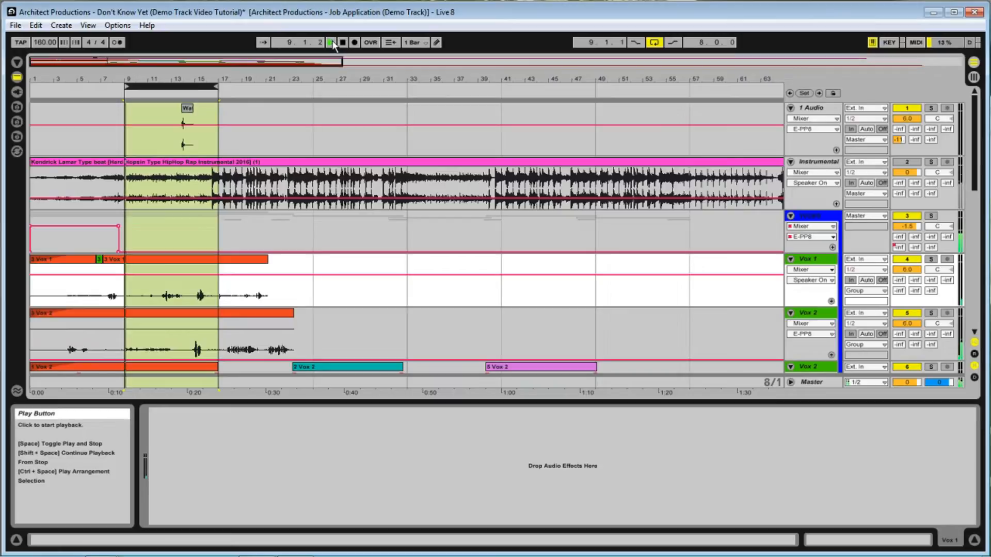
left_click(343, 44)
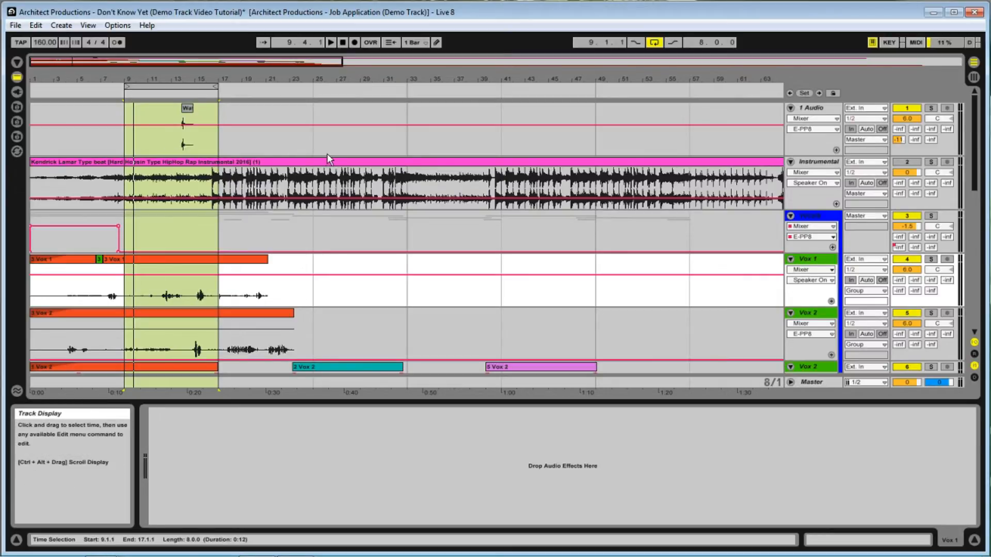
Select the Simple Delay on the Vocals group and play the vocals from bar 9 to hear them without the send delay
left_click(186, 225)
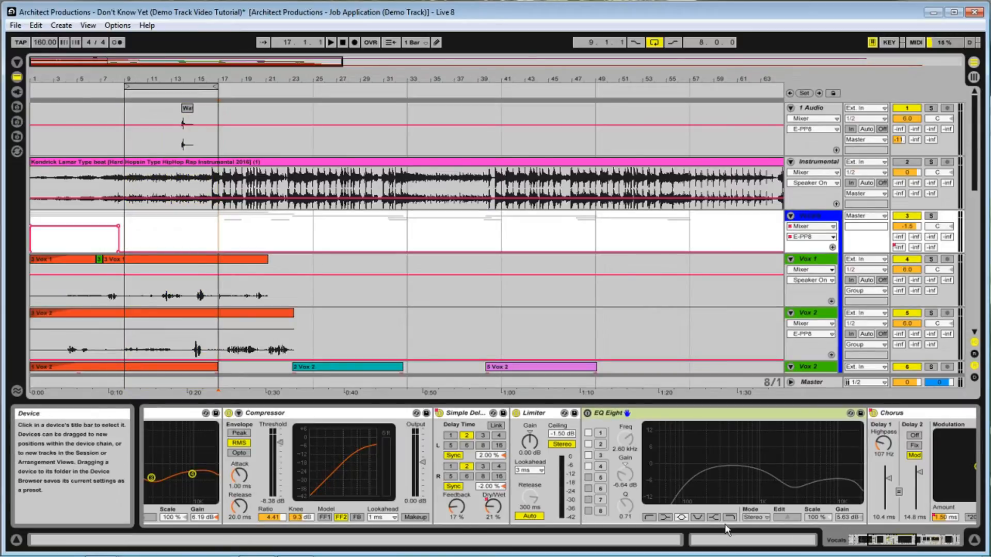
left_click(466, 412)
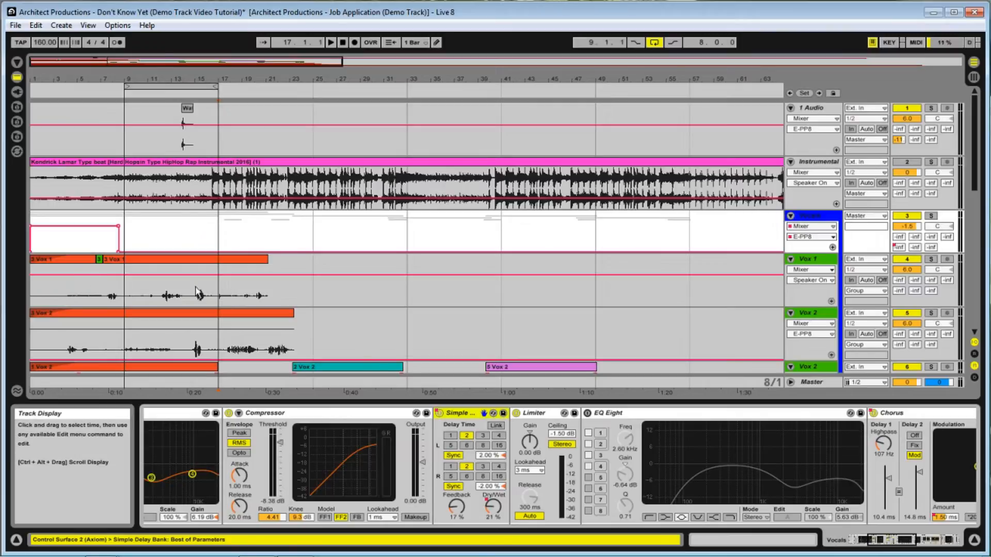
left_click(137, 233)
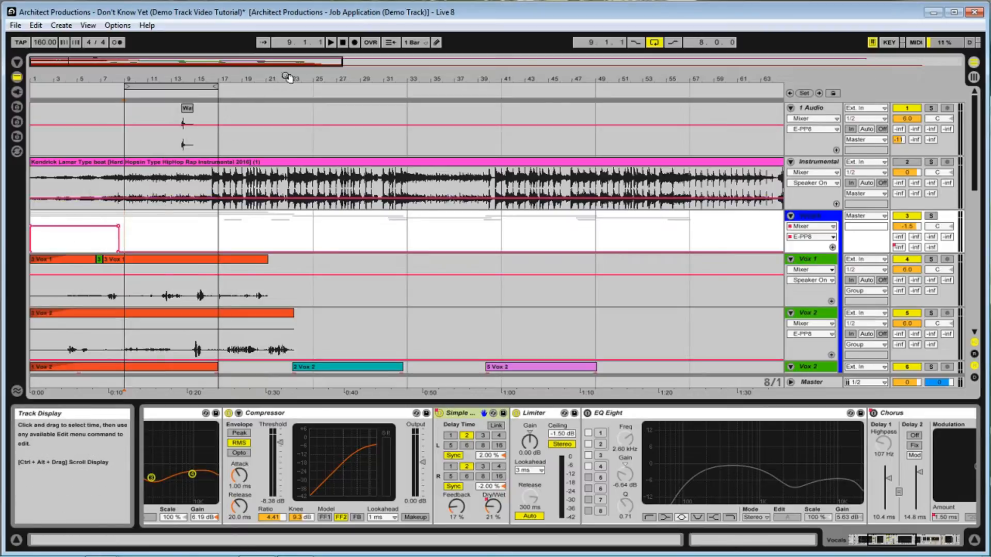
left_click(330, 41)
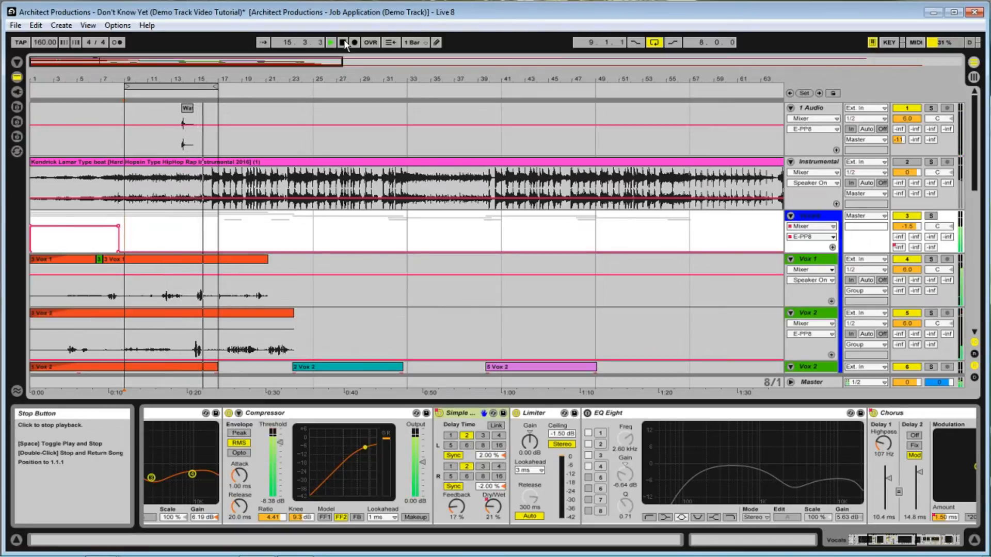
left_click(344, 42)
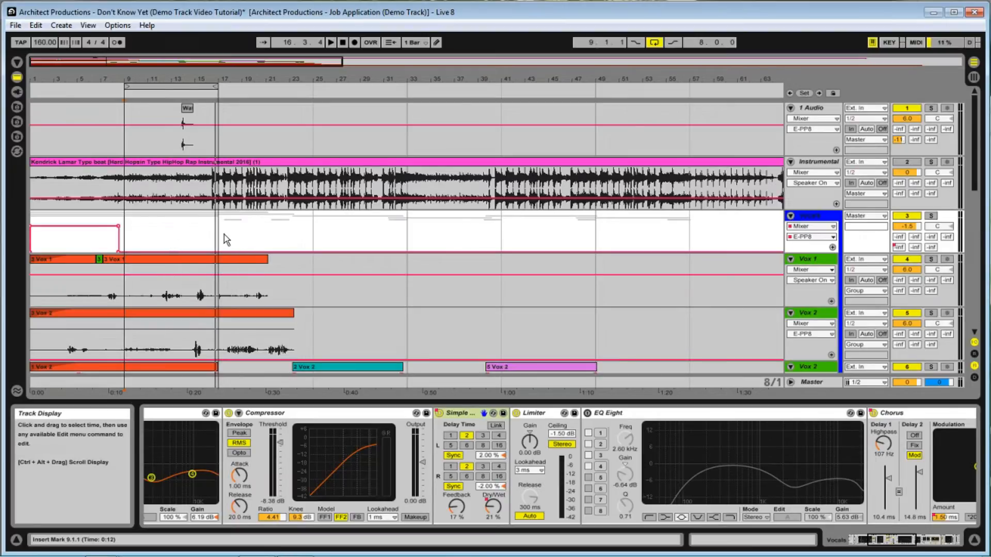
Automate the Vocals group's E-PP8 send as a straight ramp rising from the minimum at bar 17 to its peak at bar 25
left_click_drag(242, 237, 300, 240)
mouse_move(266, 223)
left_mouse_down()
mouse_move(265, 243)
mouse_move(265, 227)
left_mouse_up()
mouse_move(216, 230)
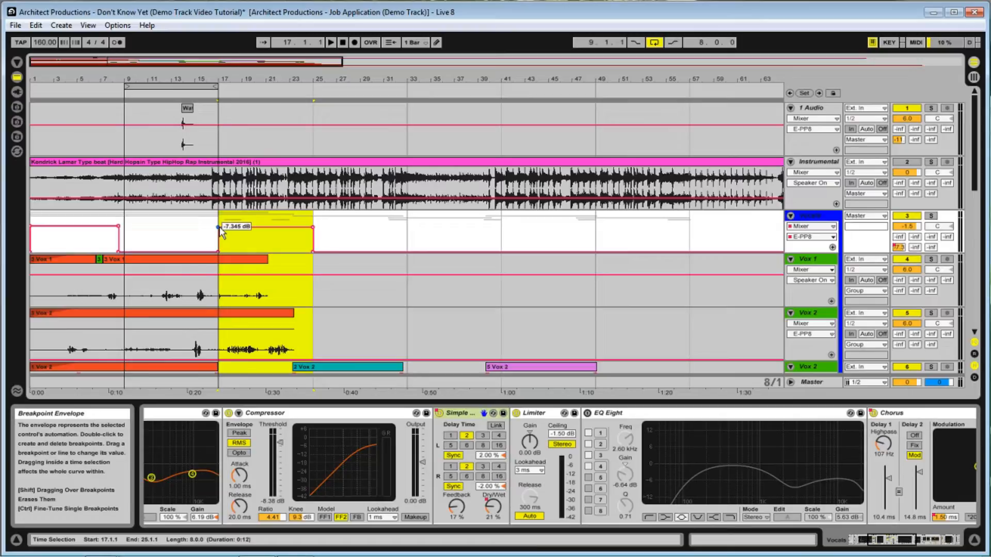
left_click(218, 227)
left_click_drag(313, 227, 313, 223)
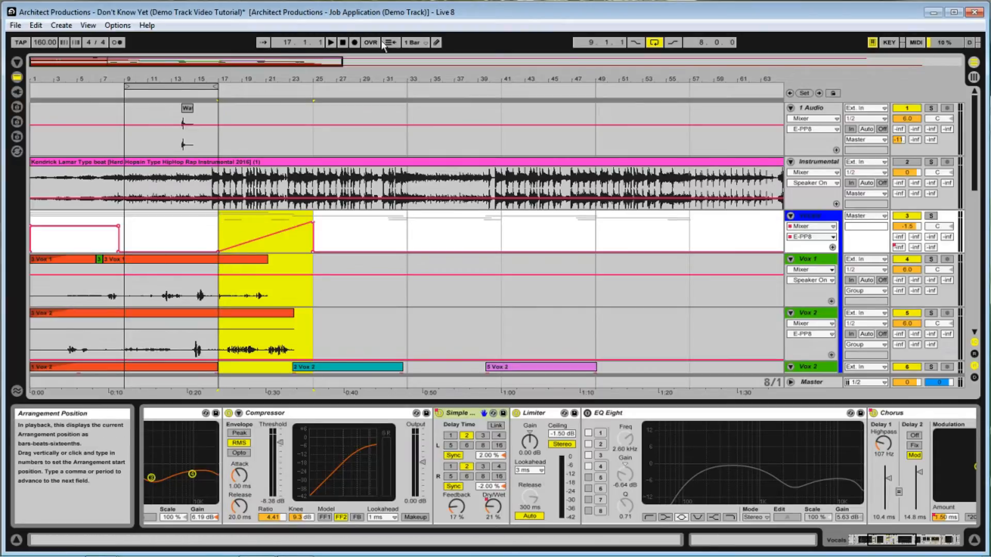
Turn off looping and play from bar 9 past bar 25 to hear the E-PP8 send ramp, then stop playback
left_click(655, 42)
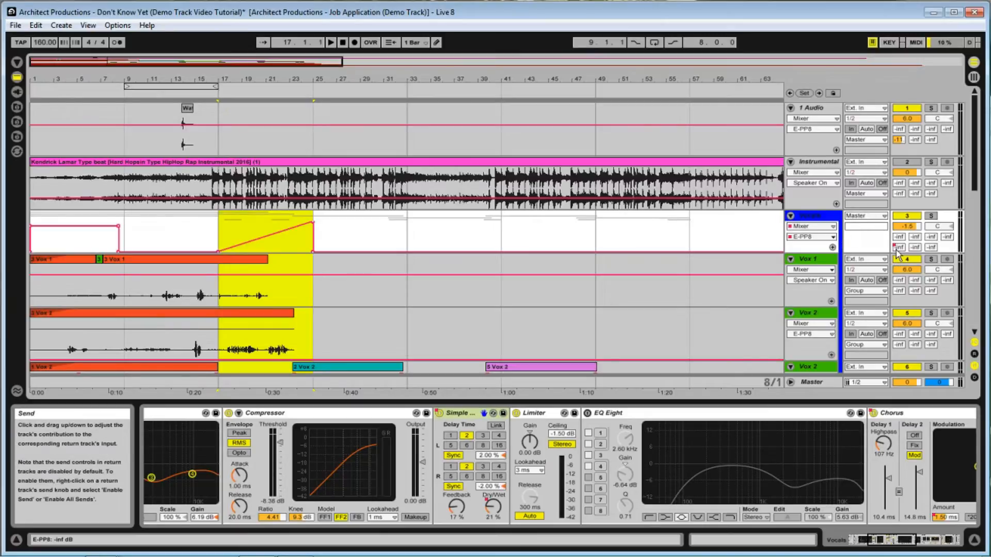
left_click(126, 225)
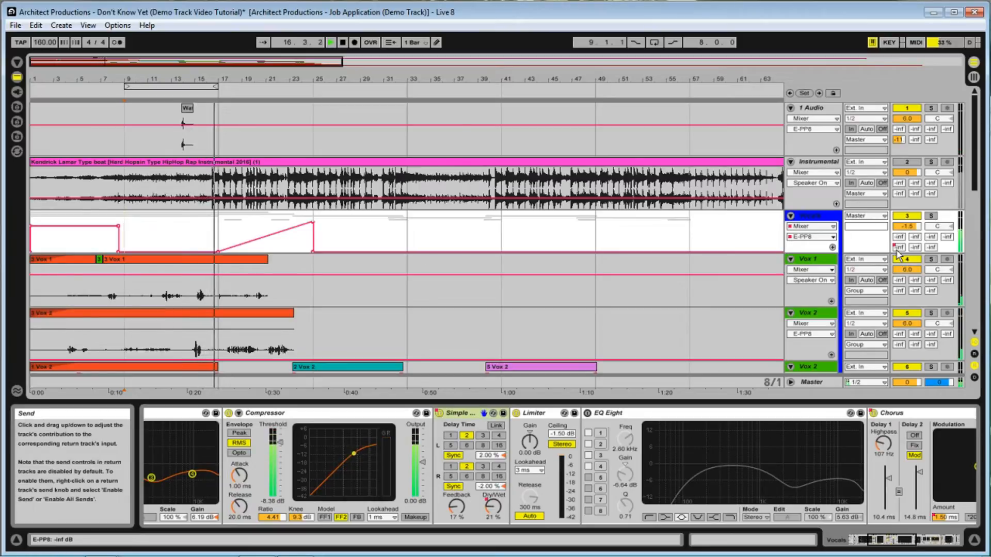
left_click_drag(897, 249, 898, 253)
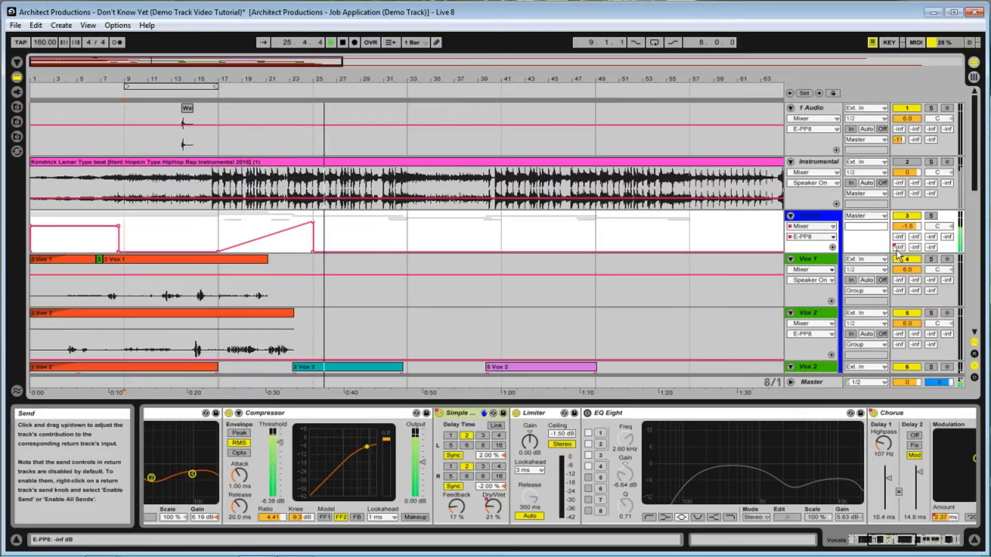
left_click(343, 44)
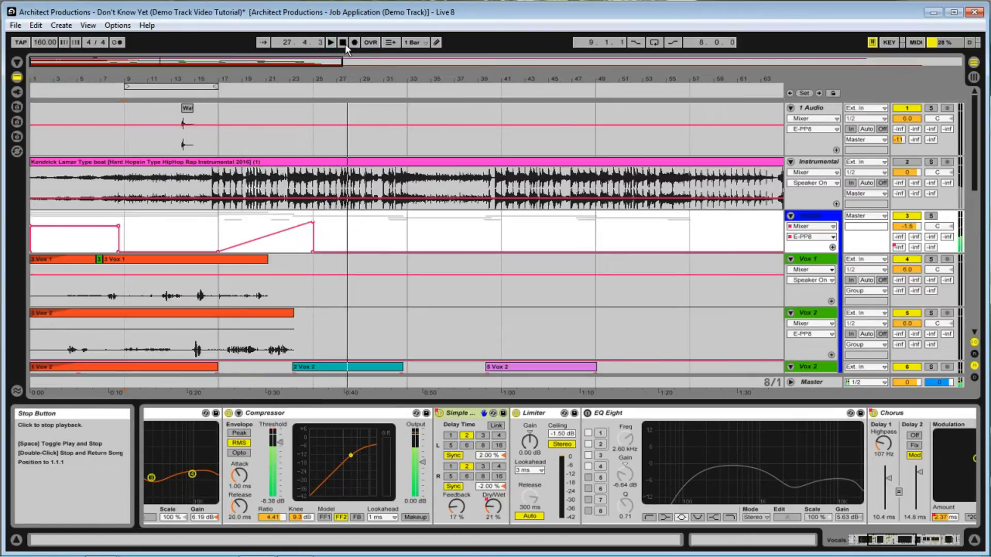
Set the playback start to bar 17 and play past bar 25 in Session View to watch the Vocals group's E send knob
left_click(219, 240)
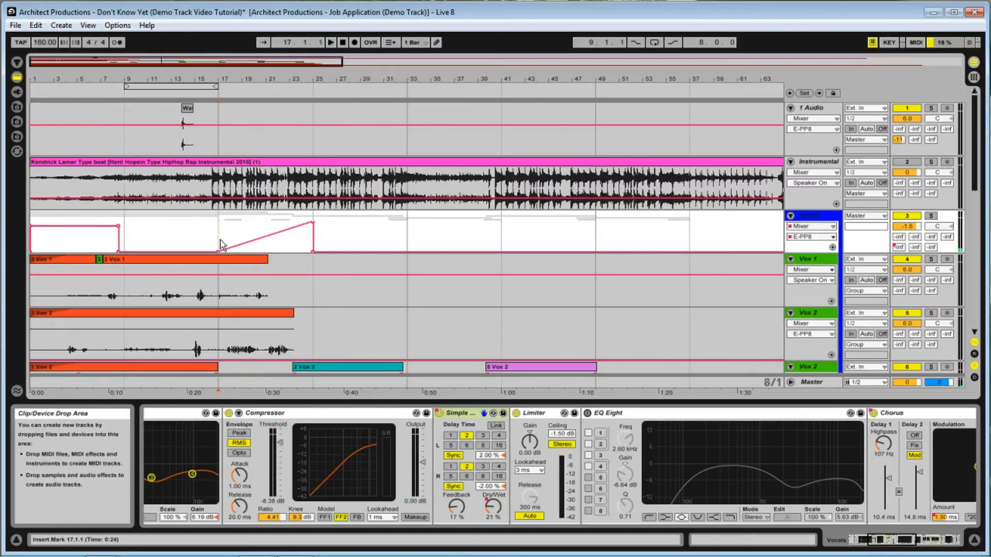
left_click(972, 78)
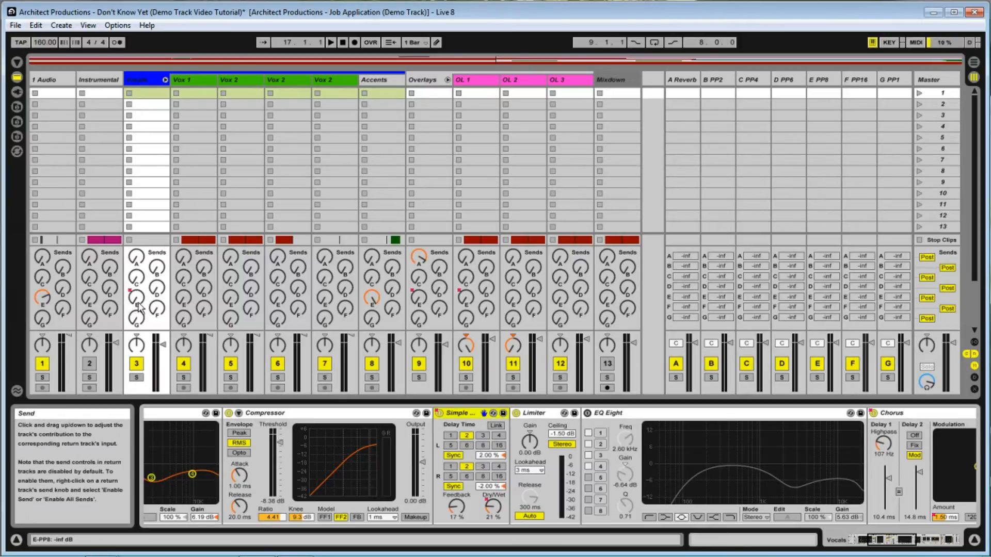
left_click(330, 42)
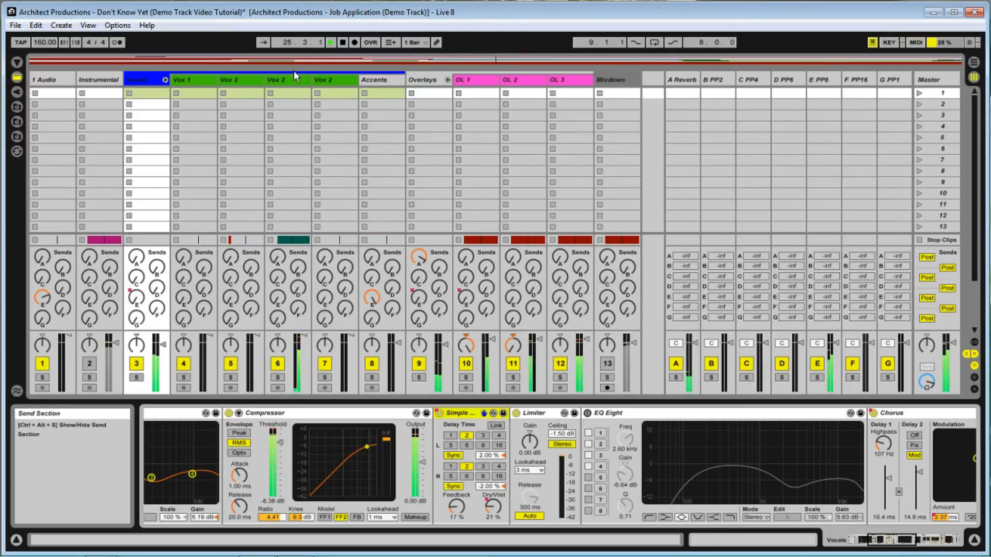
left_click(343, 42)
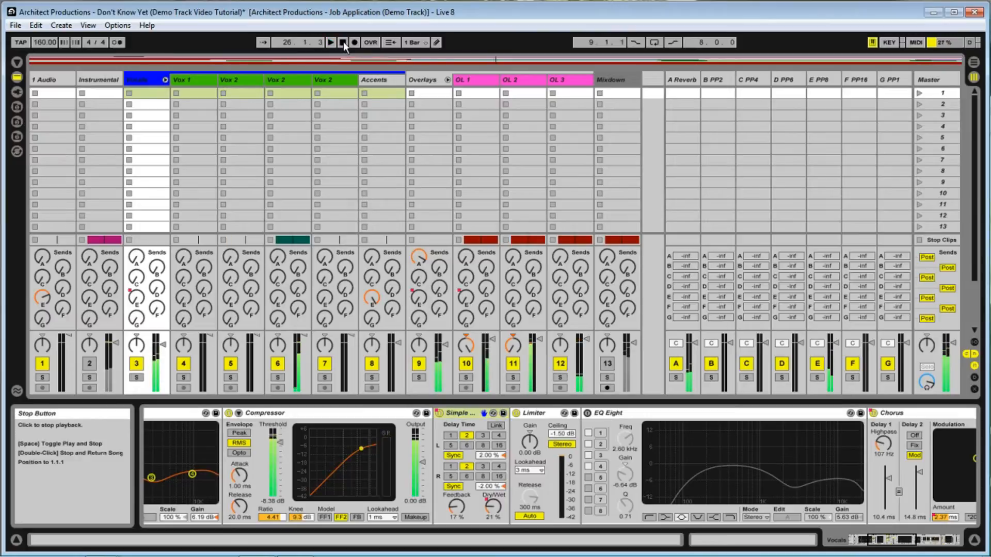
Back in Arrangement View, delete the Vocals group's E-PP8 send ramp by removing its breakpoints at bars 17 and 25
left_click(972, 63)
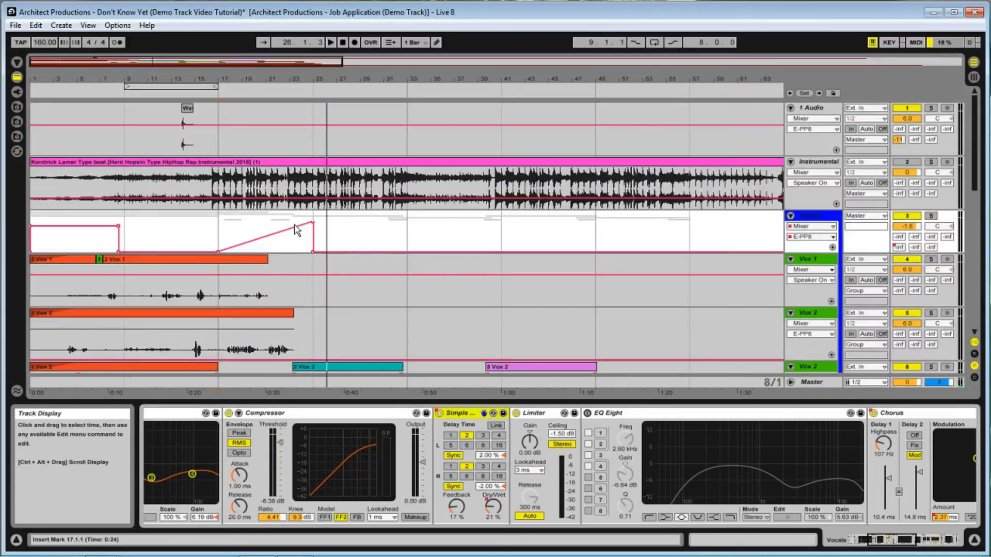
left_click(313, 222)
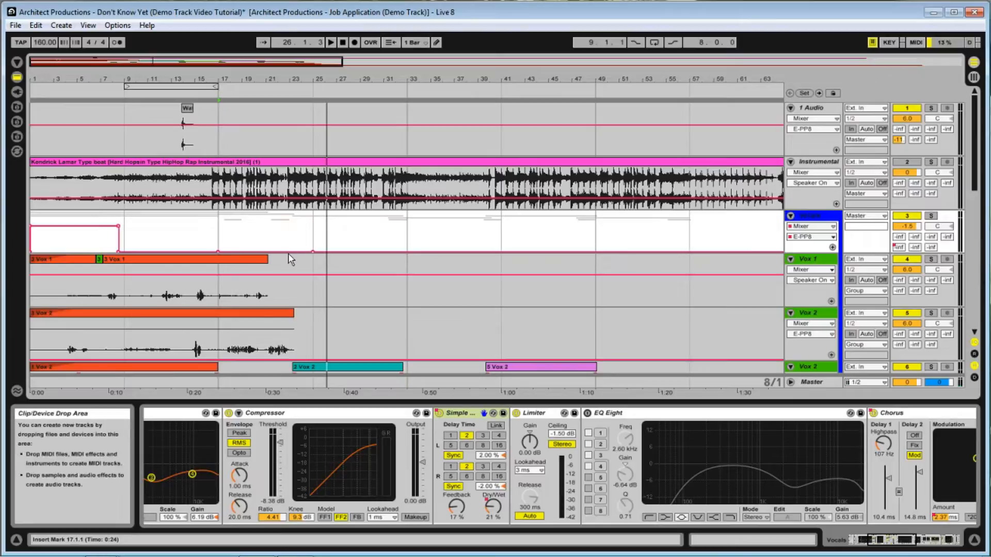
left_click(313, 251)
left_click(218, 251)
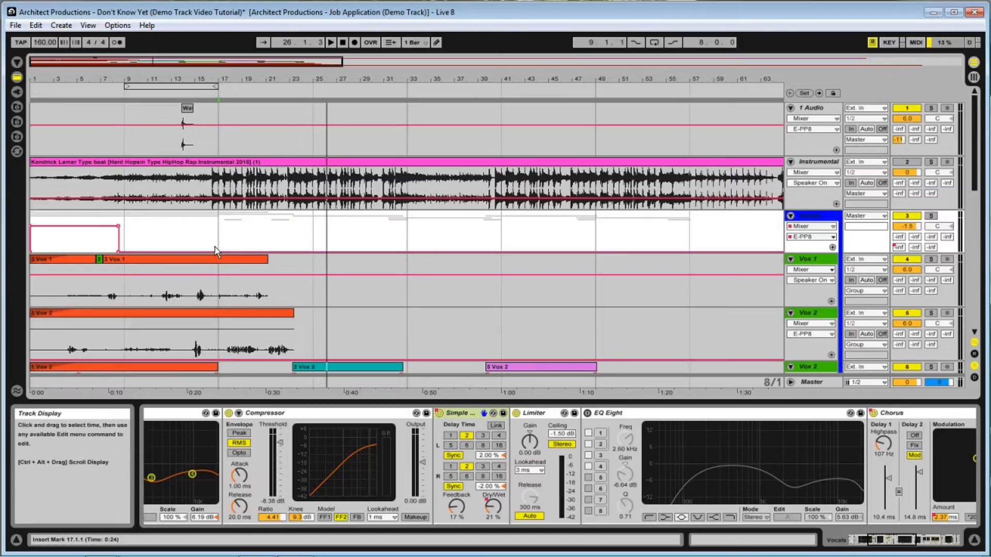
double_click(220, 252)
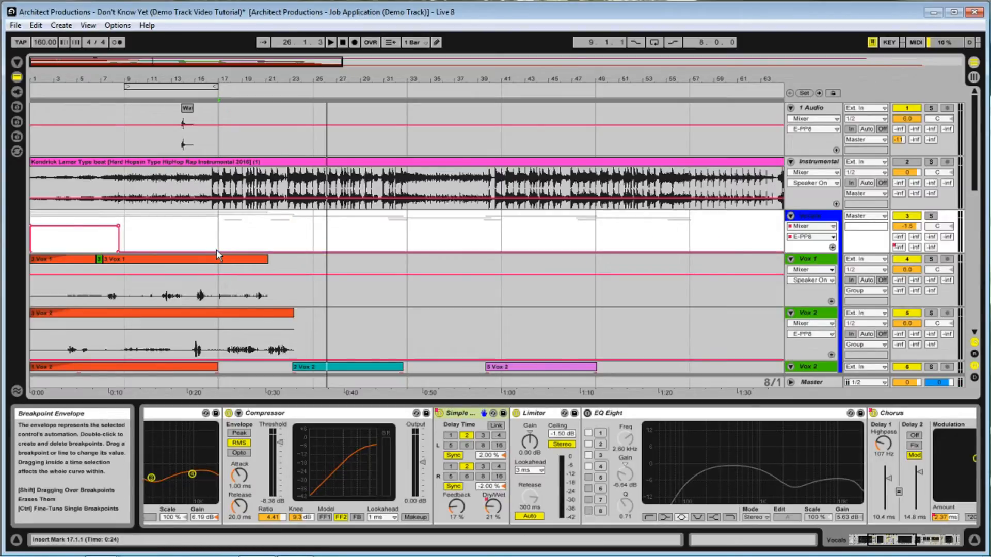
Switch the Vocals group's Limiter off and back on to bring up its Device On envelope in the group's automation lane
scroll(374, 230, "down", 5)
scroll(359, 245, "up", 3)
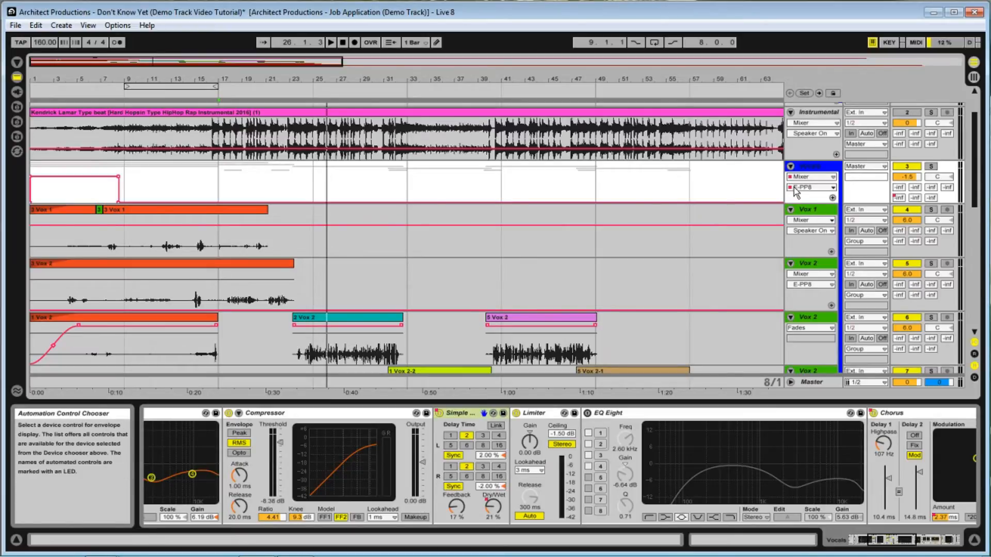
left_click(516, 414)
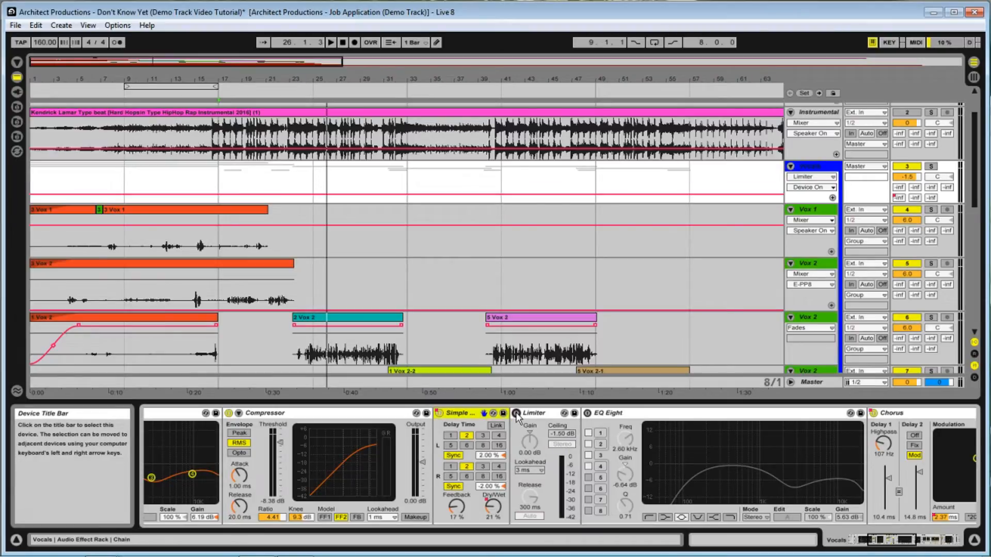
left_click(516, 414)
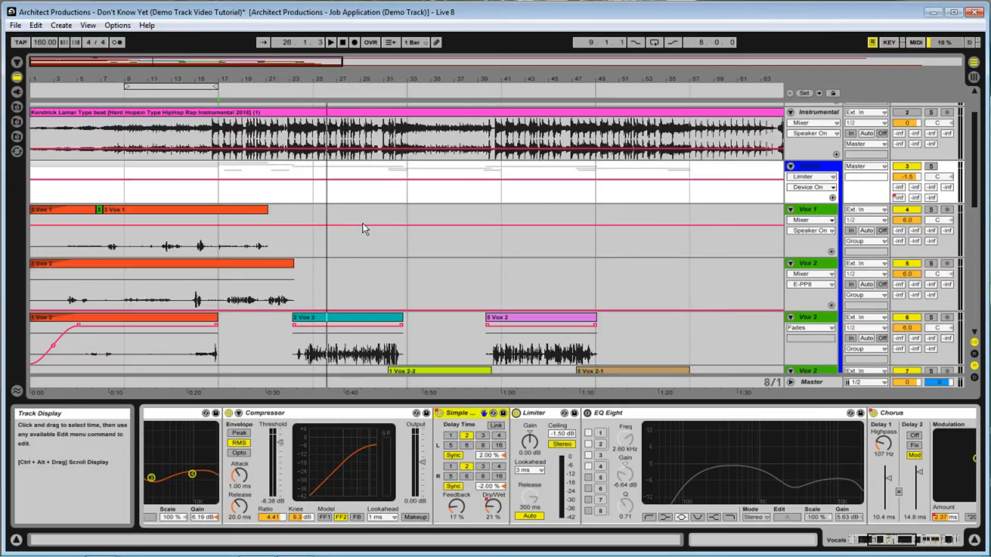
Look over the Accents and Overlays tracks, check the recording status in OBS, and minimize OBS again
scroll(305, 348, "down", 5)
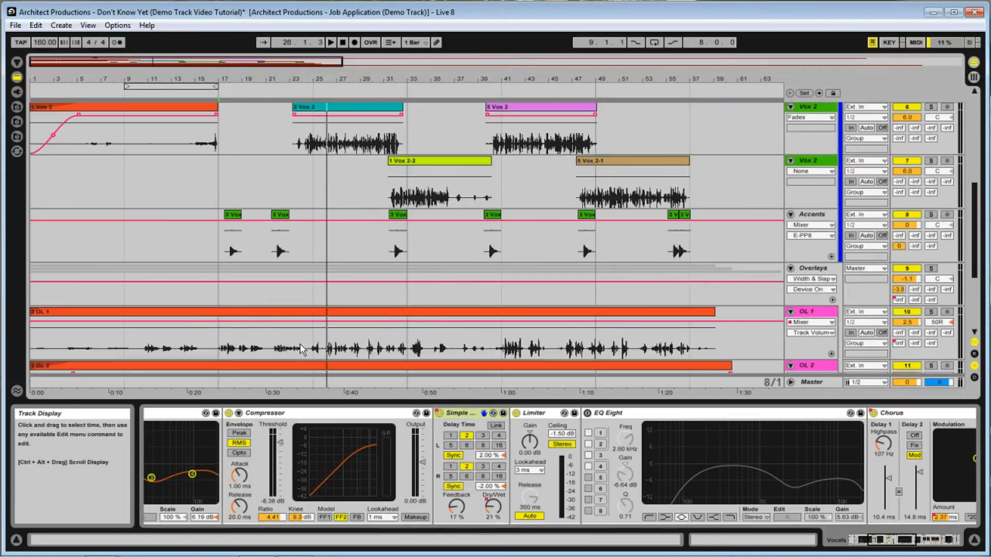
scroll(289, 364, "down", 2)
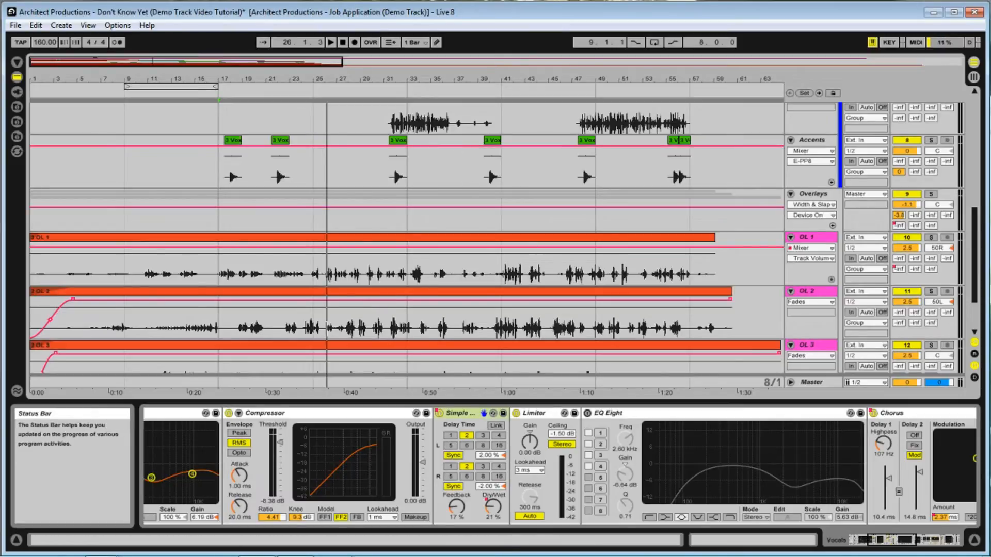
left_click(287, 531)
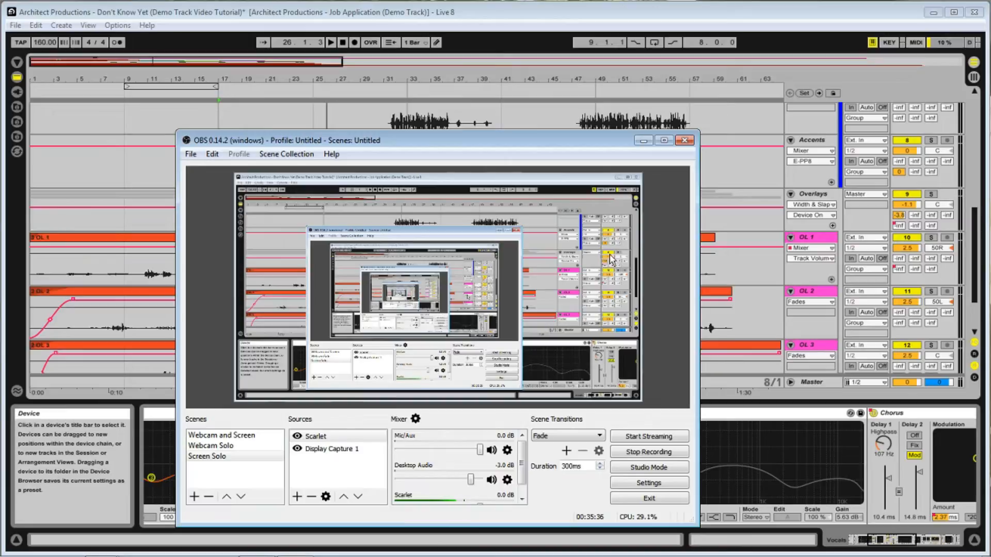
left_click(643, 140)
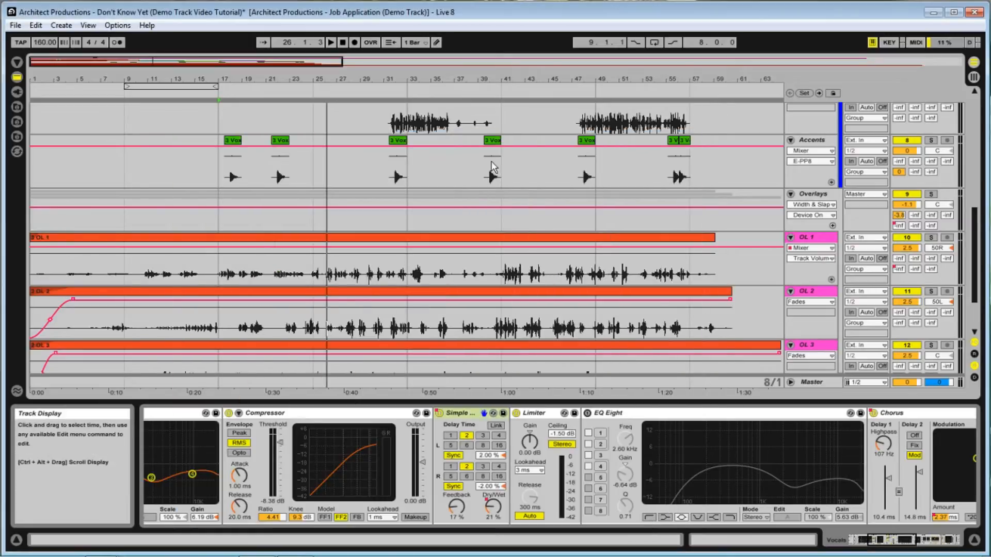
Examine which automation parameters the Vox and Accents tracks have selected, including the E-PP8 sends
scroll(749, 172, "up", 3)
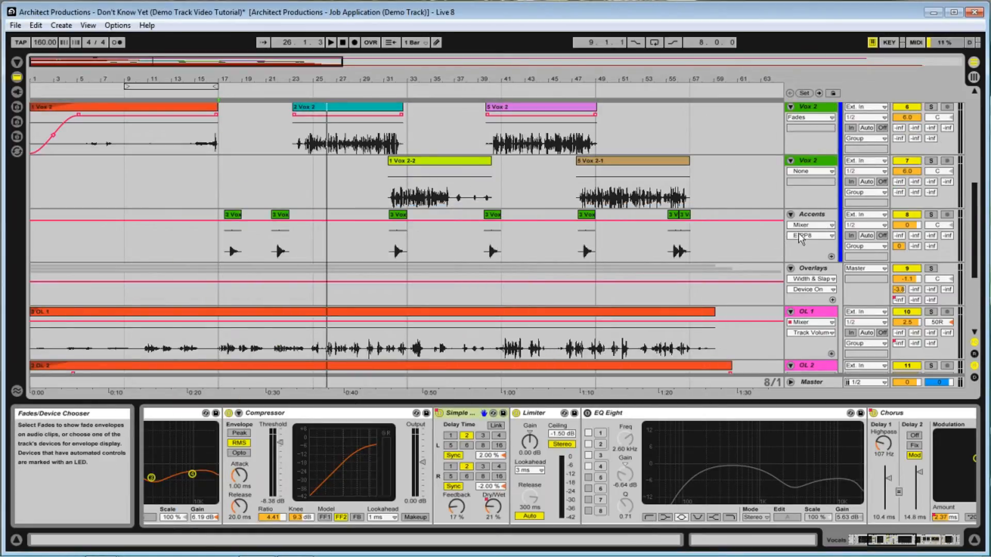
scroll(802, 203, "up", 5)
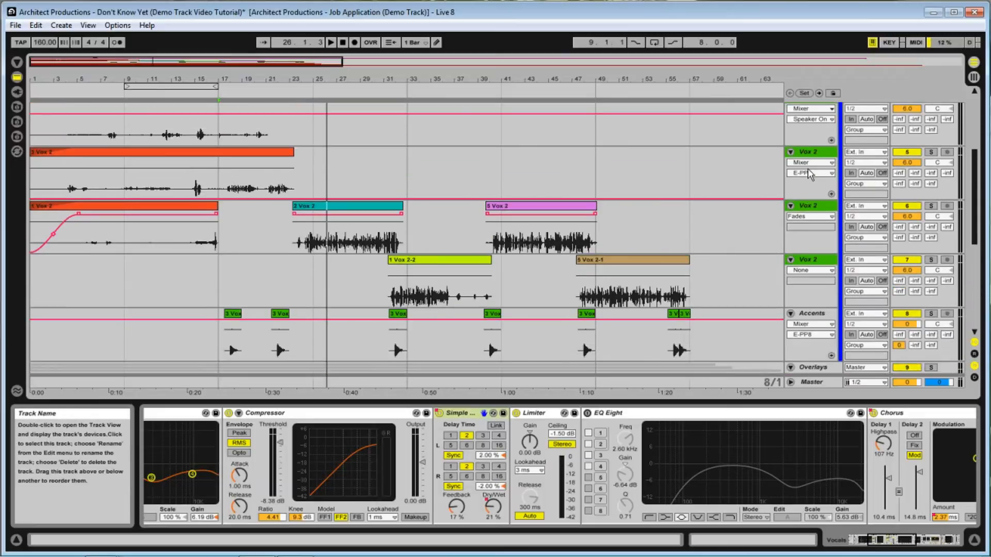
scroll(807, 170, "down", 8)
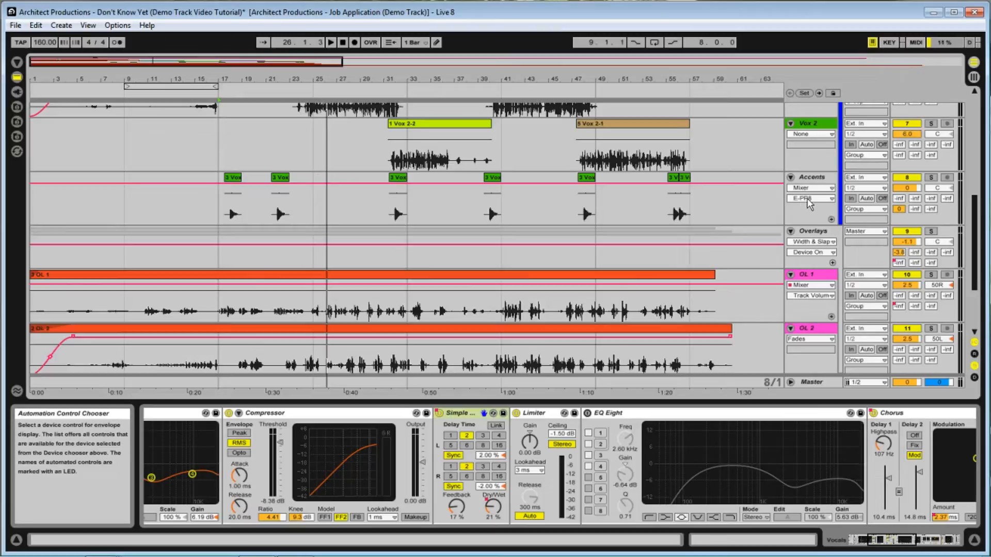
scroll(808, 203, "up", 3)
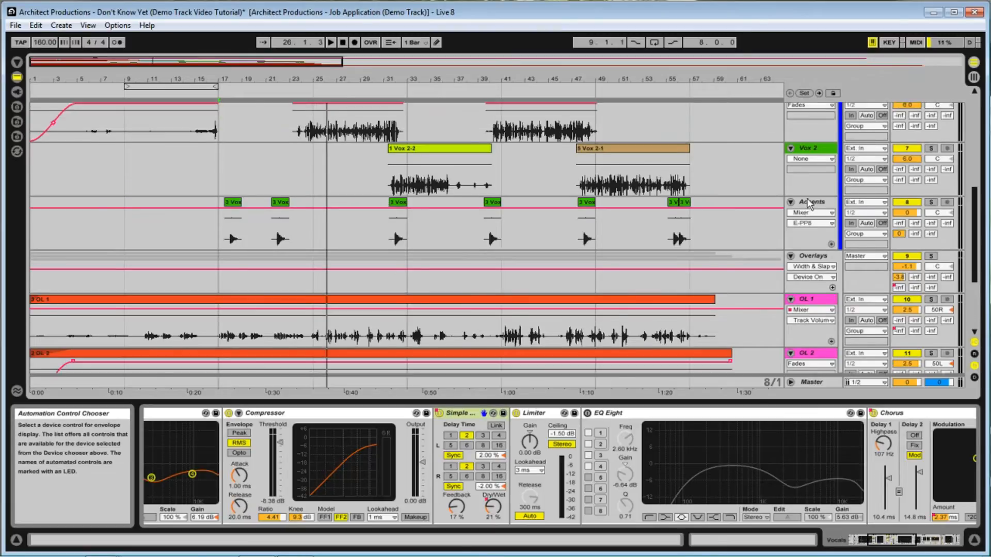
scroll(824, 273, "up", 2)
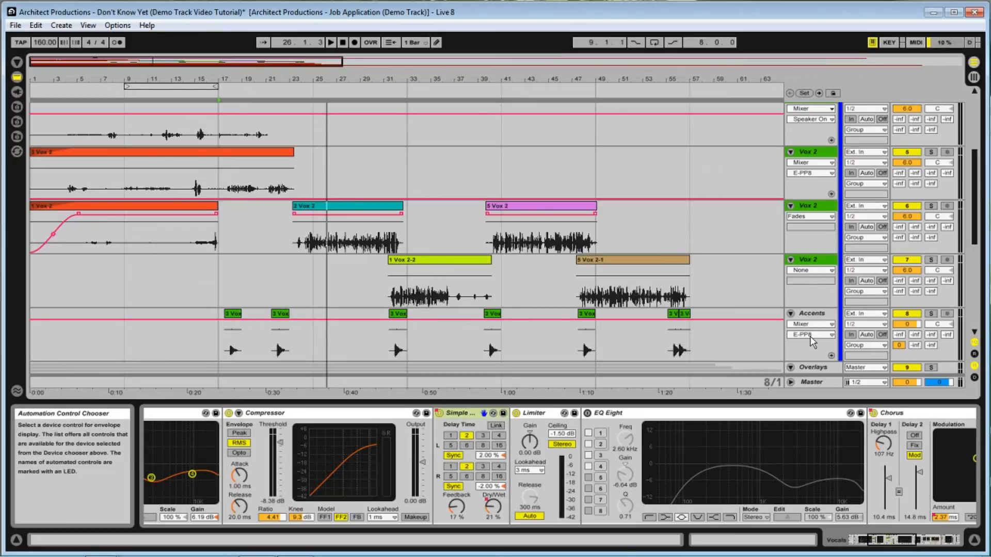
Solo the Vocals group and the Accents track, play from bar 17 to hear the first accent, then stop playback
scroll(926, 272, "up", 3)
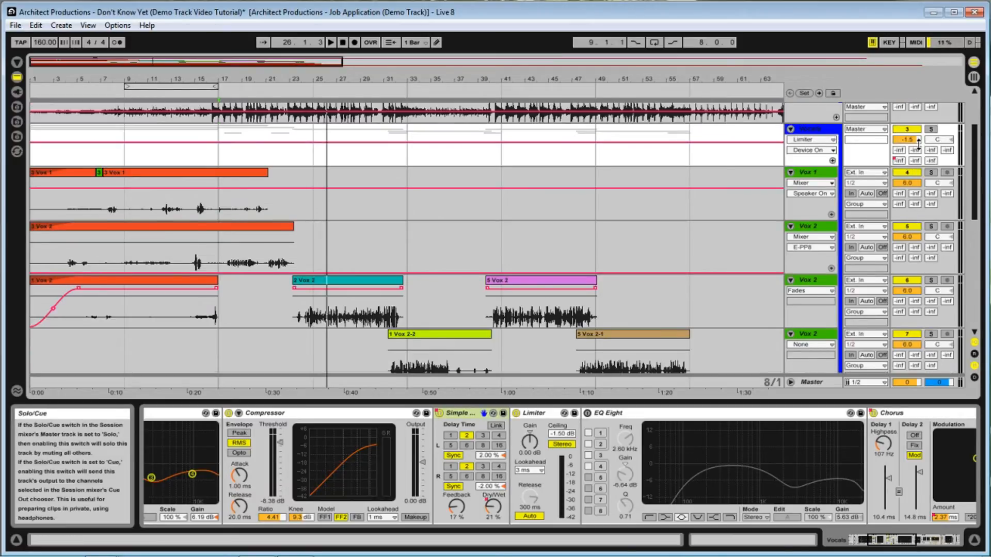
scroll(898, 231, "down", 4)
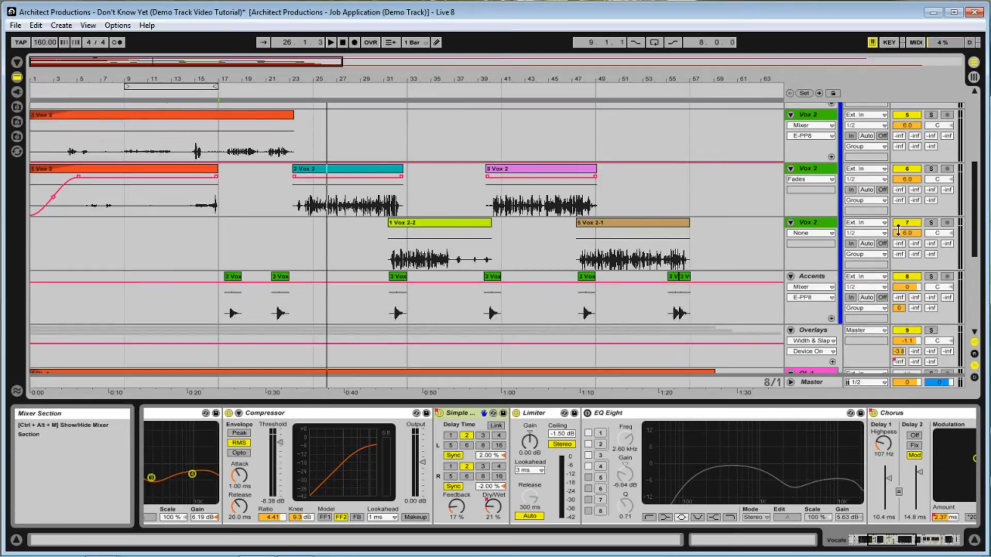
scroll(899, 231, "down", 2)
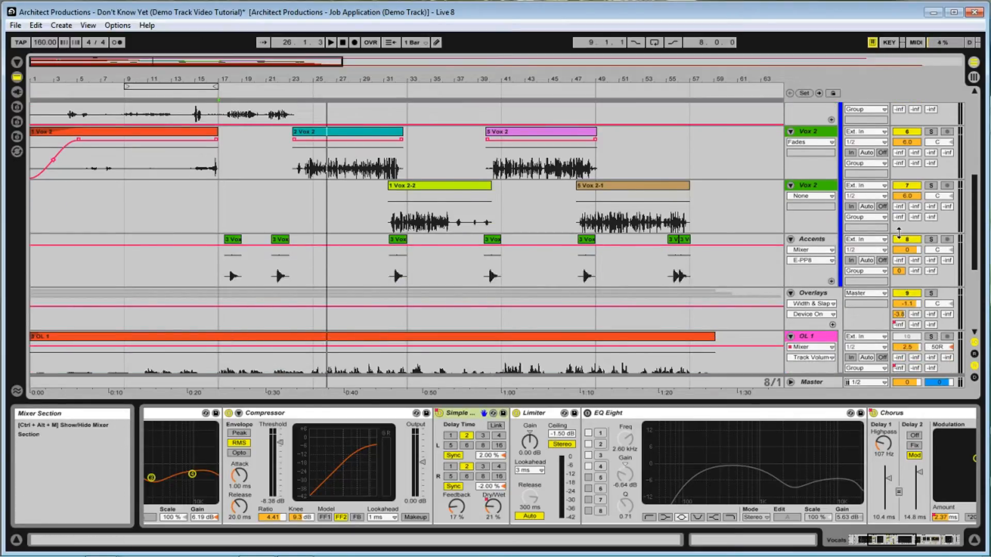
left_click(931, 240)
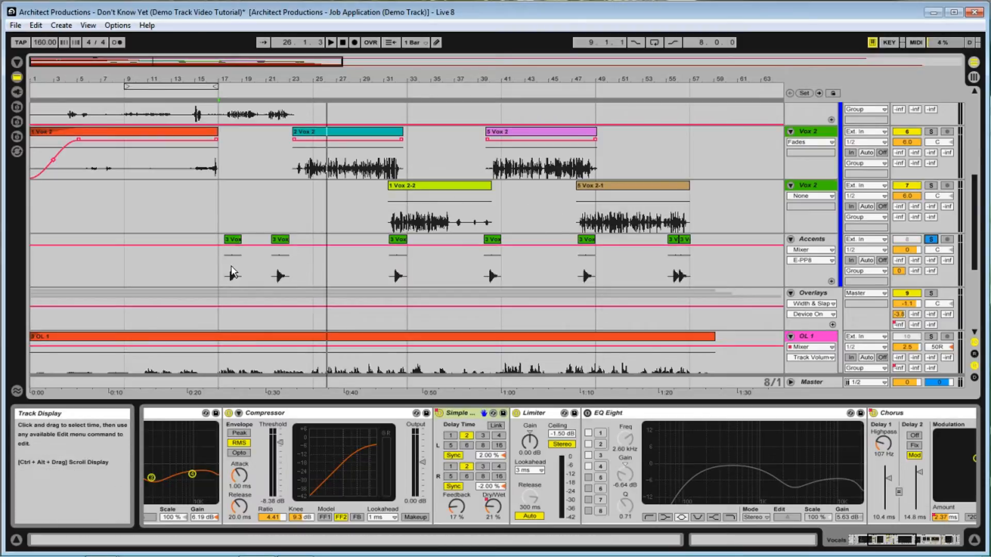
left_click(222, 275)
left_click(331, 43)
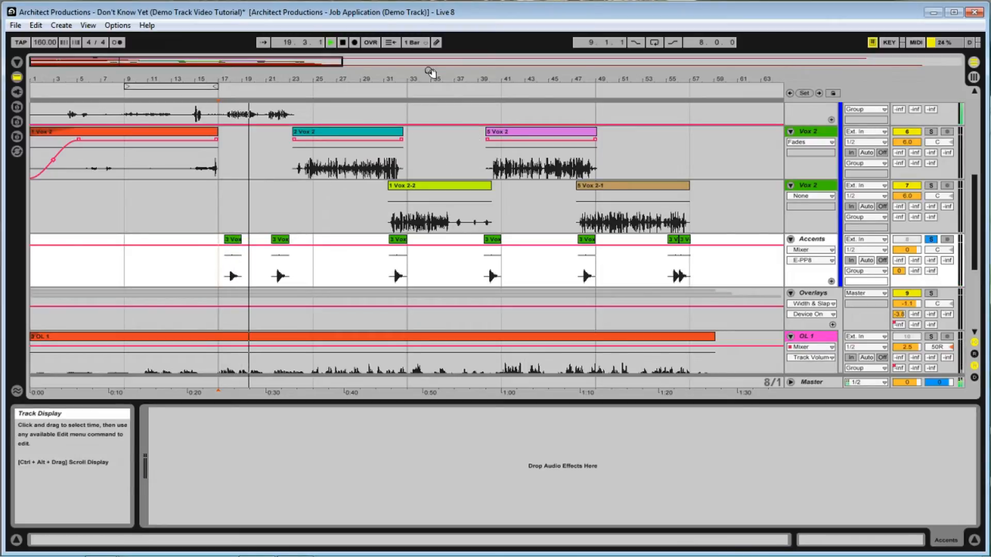
left_click(342, 42)
Clear the solos on the Vocals group and the Accents track
scroll(343, 127, "up", 4)
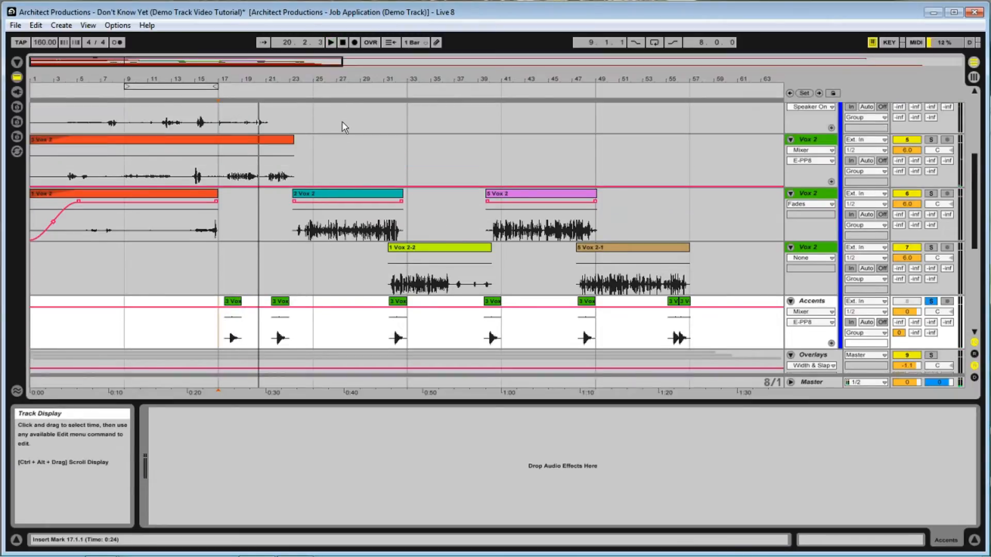
scroll(341, 126, "up", 3)
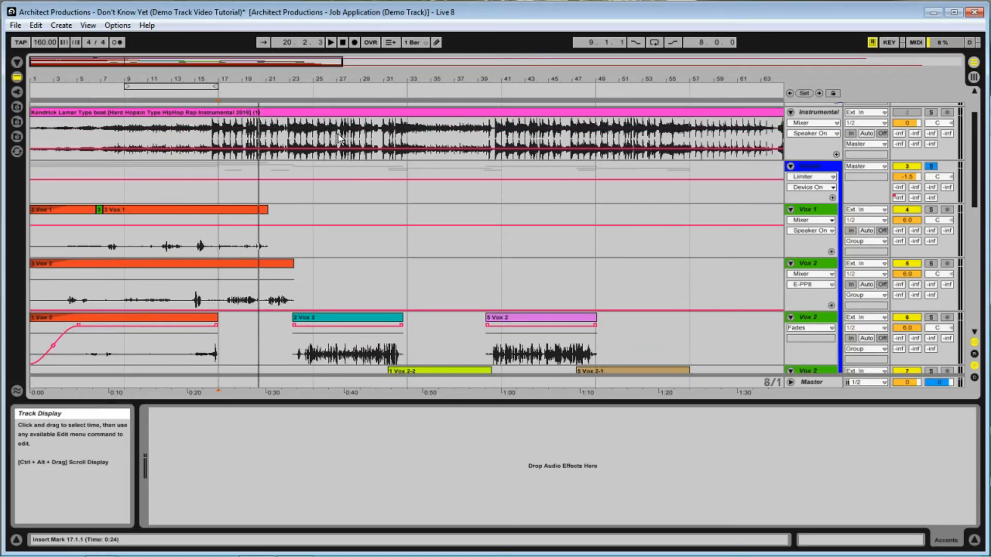
scroll(339, 140, "down", 1)
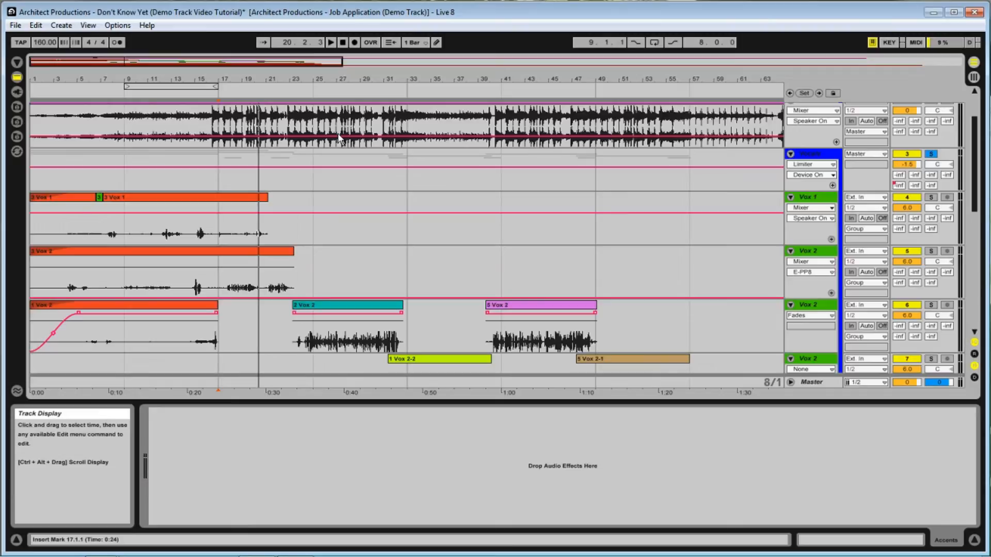
scroll(665, 174, "down", 2)
scroll(664, 171, "up", 3)
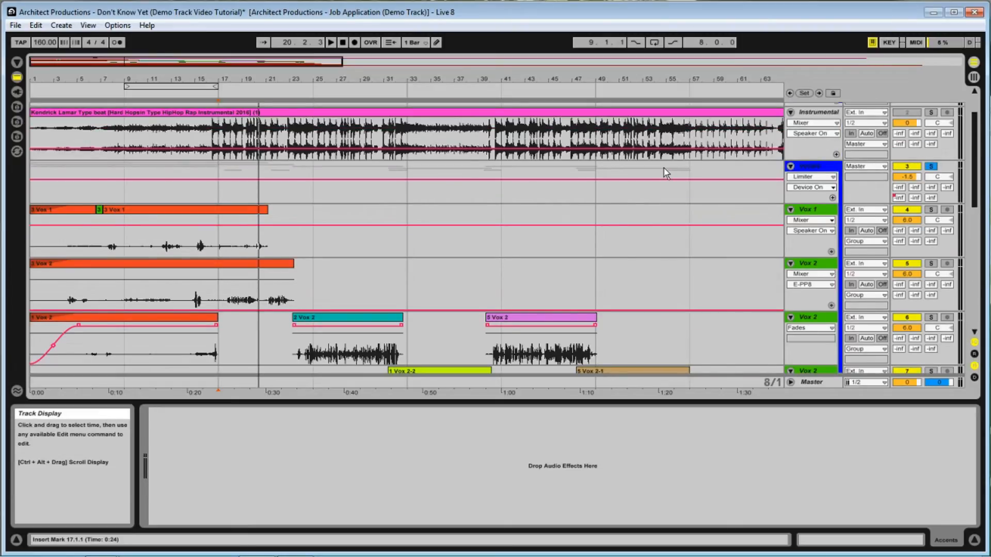
scroll(663, 168, "down", 1)
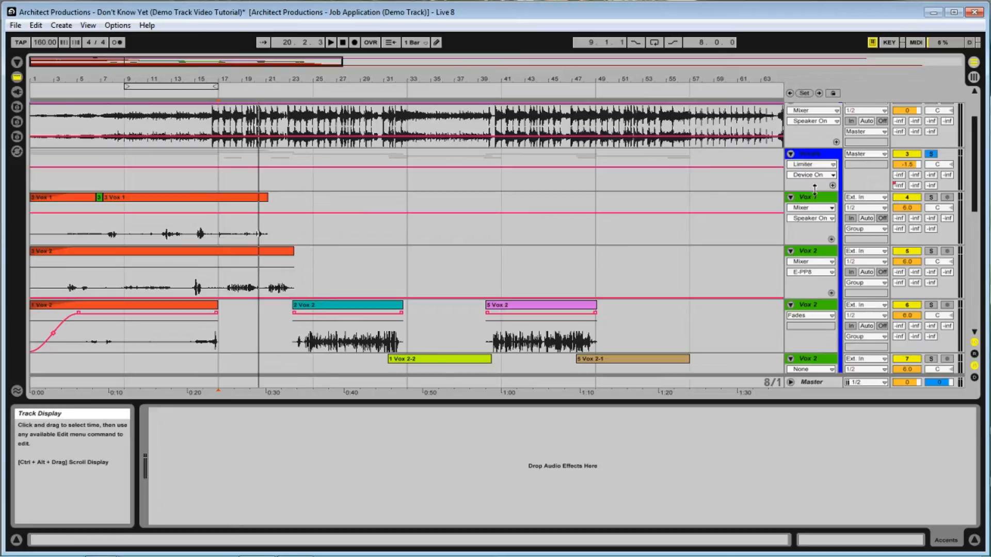
scroll(938, 169, "down", 6)
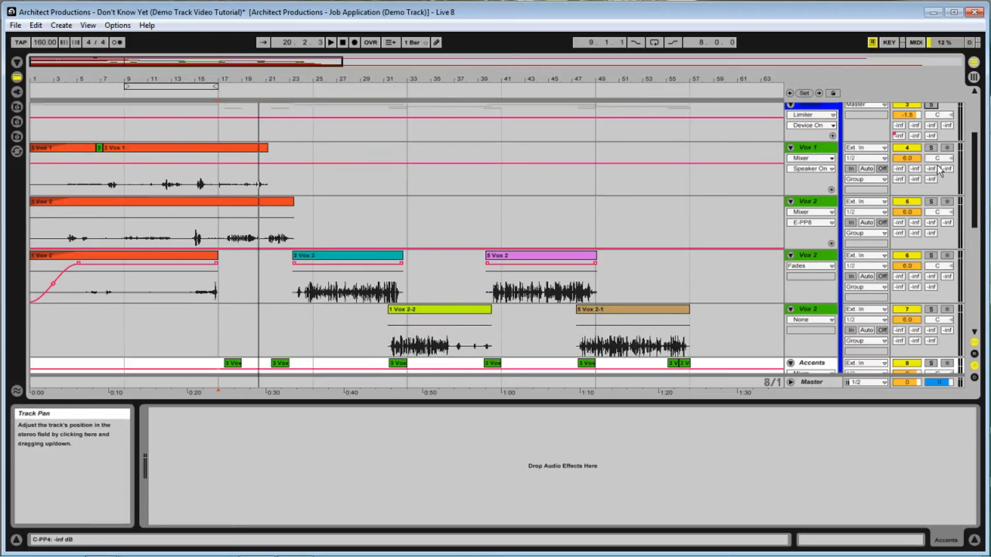
scroll(938, 169, "down", 6)
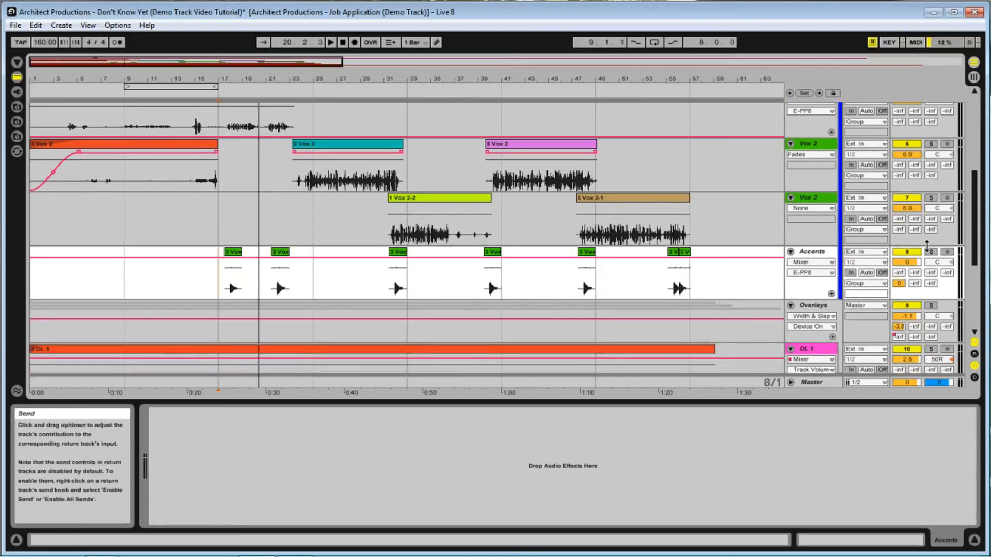
Solo only the Accents track, play its first accent from bar 17 with its E-PP8 send delay, then stop playback
left_click(930, 253)
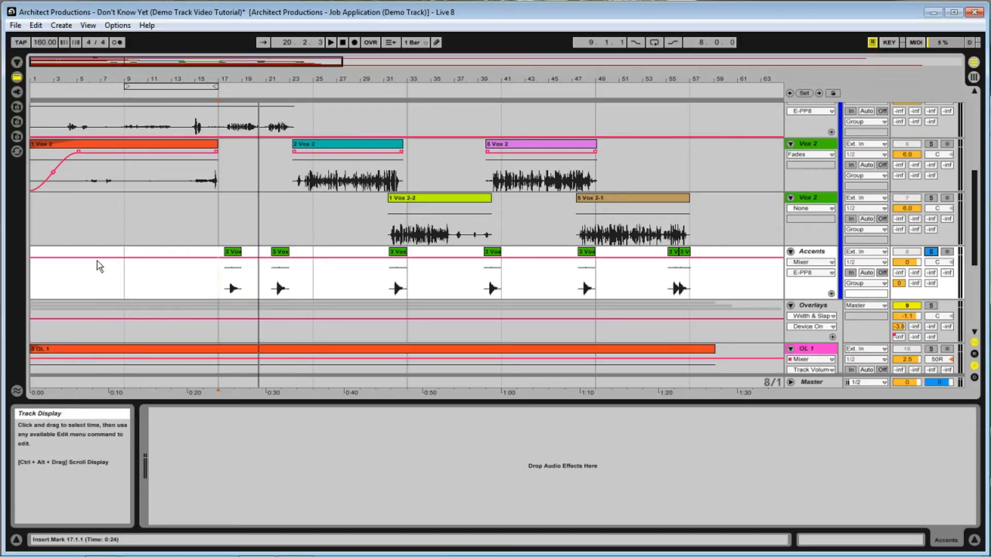
left_click(331, 42)
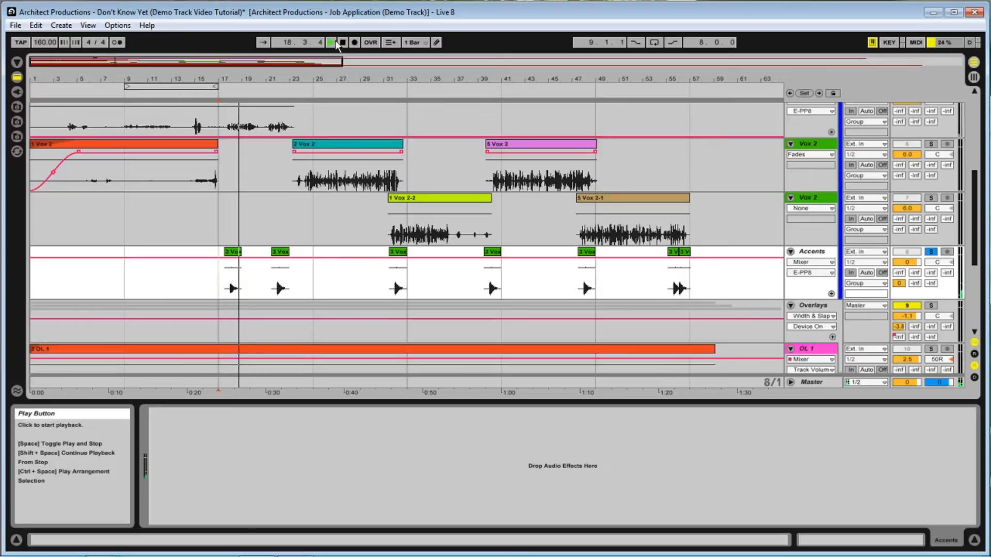
left_click(343, 43)
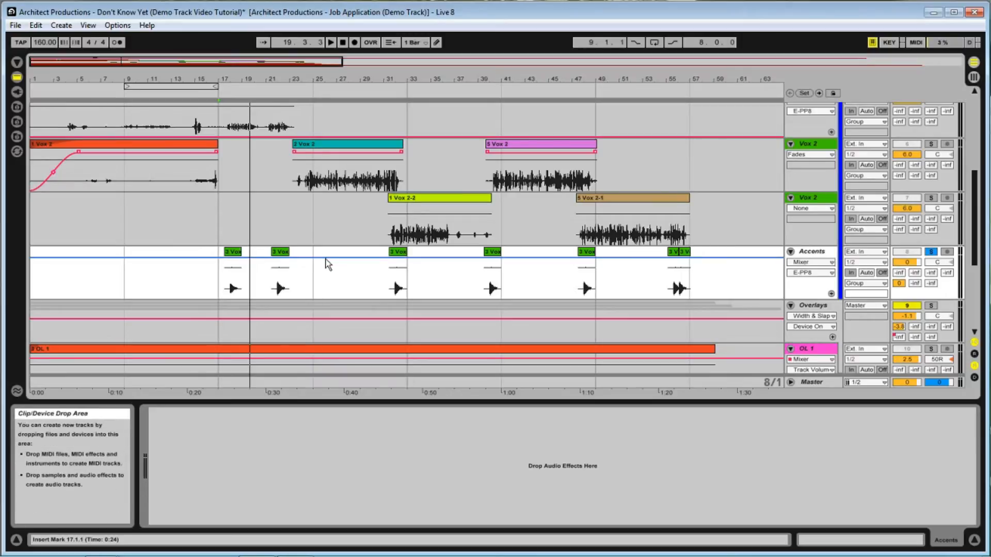
Lower the Accents track's E-PP8 send envelope to -inf, play from bar 17 to hear the accents without delay, and stop playback
left_click_drag(326, 258, 325, 299)
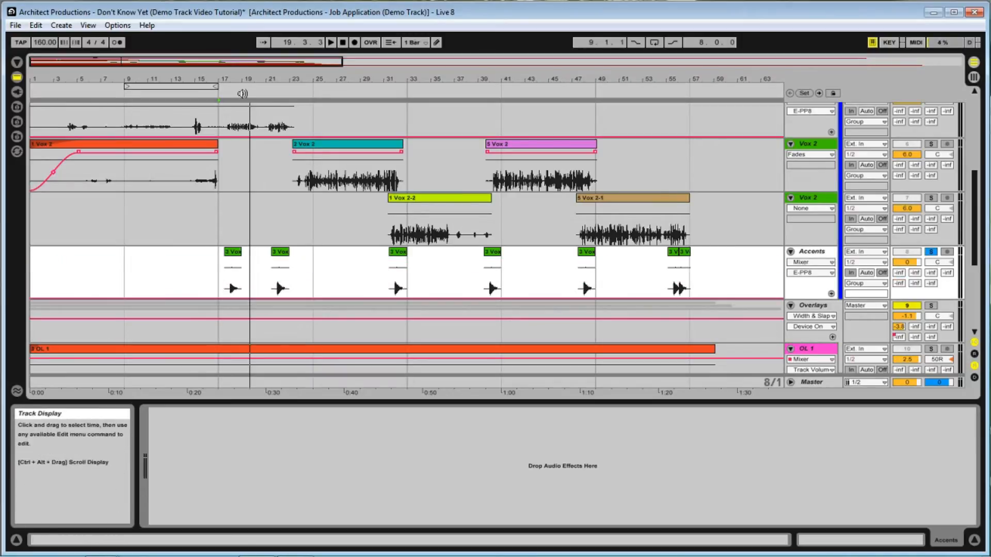
left_click(221, 265)
left_click(330, 42)
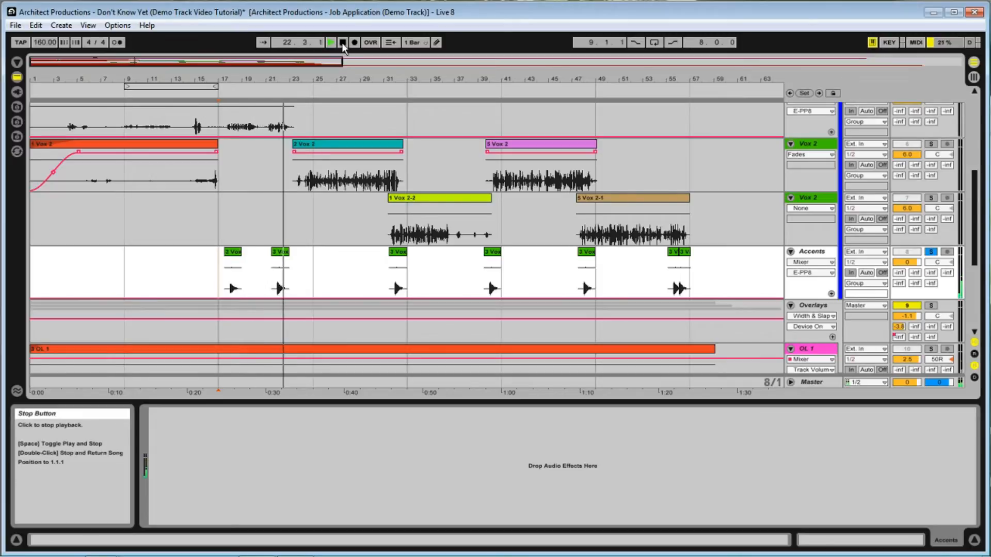
left_click(344, 43)
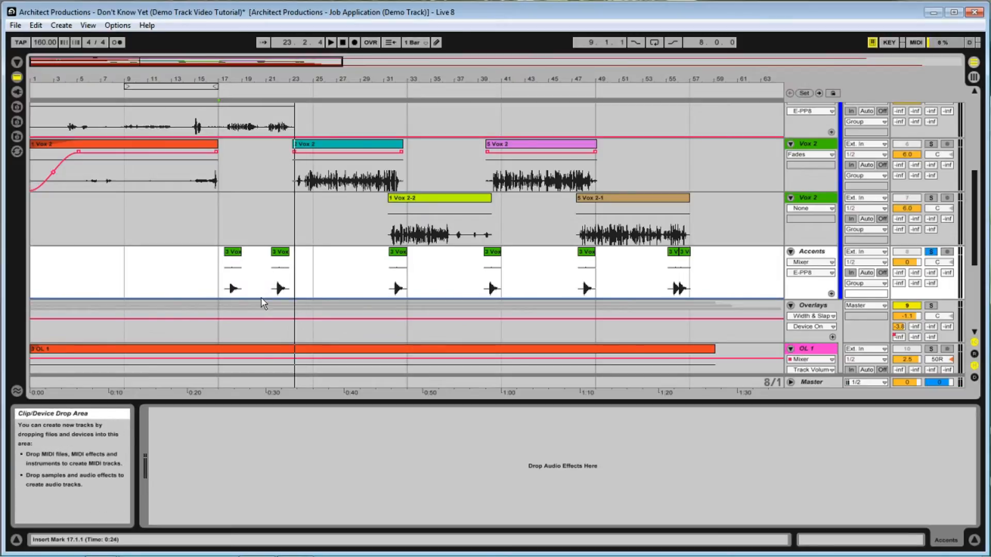
Raise the Accents track's E-PP8 send envelope to 0, play the first accent from bar 17 with the delay, and stop playback
left_click_drag(265, 298, 268, 257)
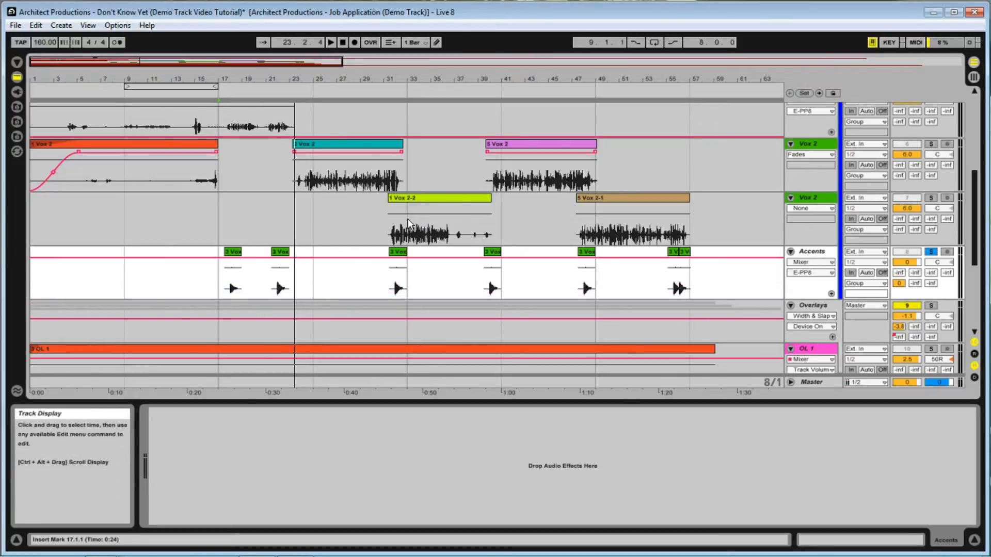
left_click(225, 291)
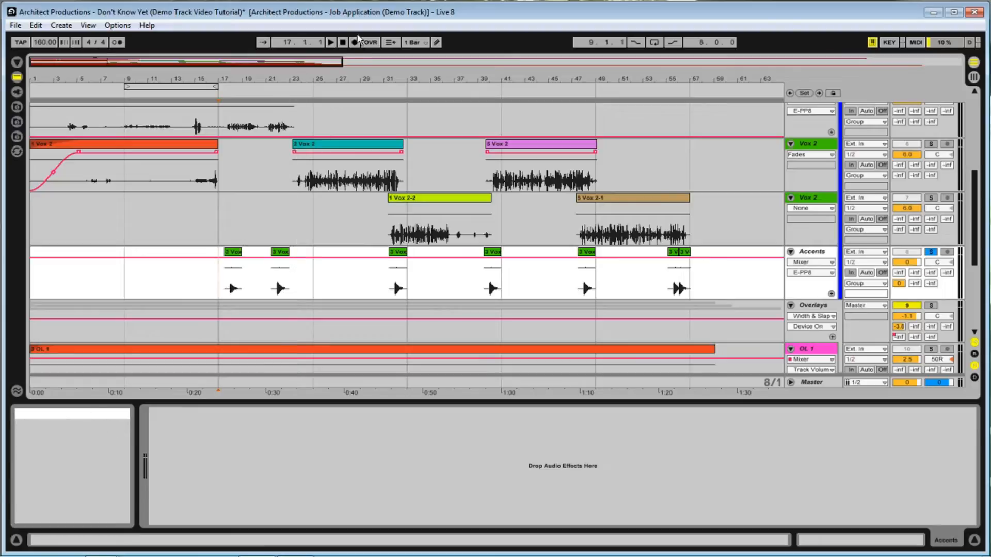
left_click(331, 42)
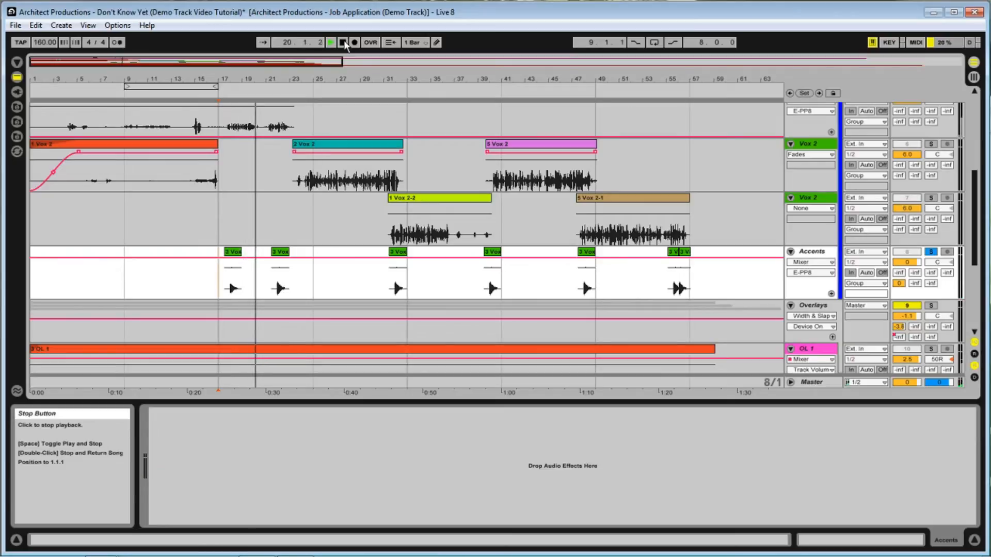
left_click(343, 43)
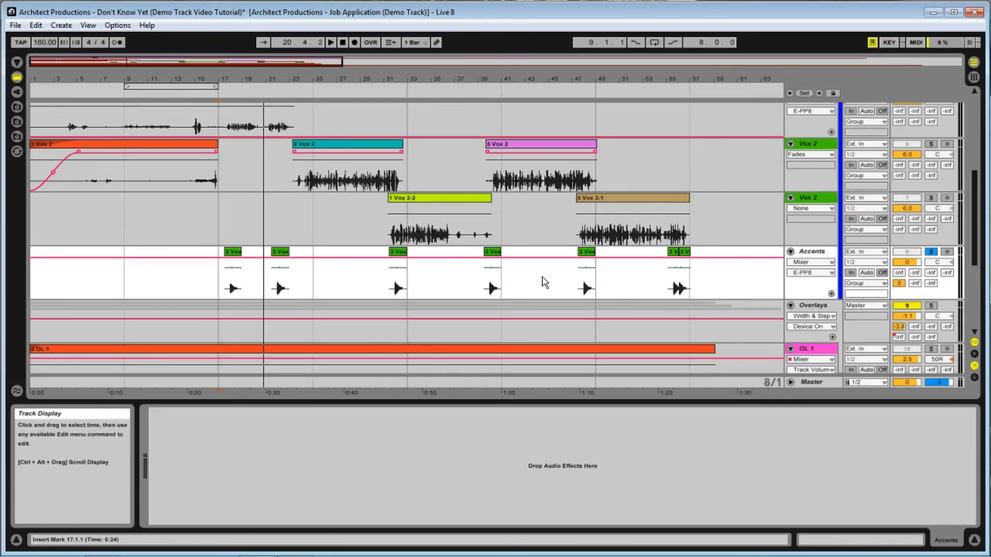
Duplicate the Accents track and delete the original track's clips from bar 17 to bar 57
scroll(568, 267, "up", 3)
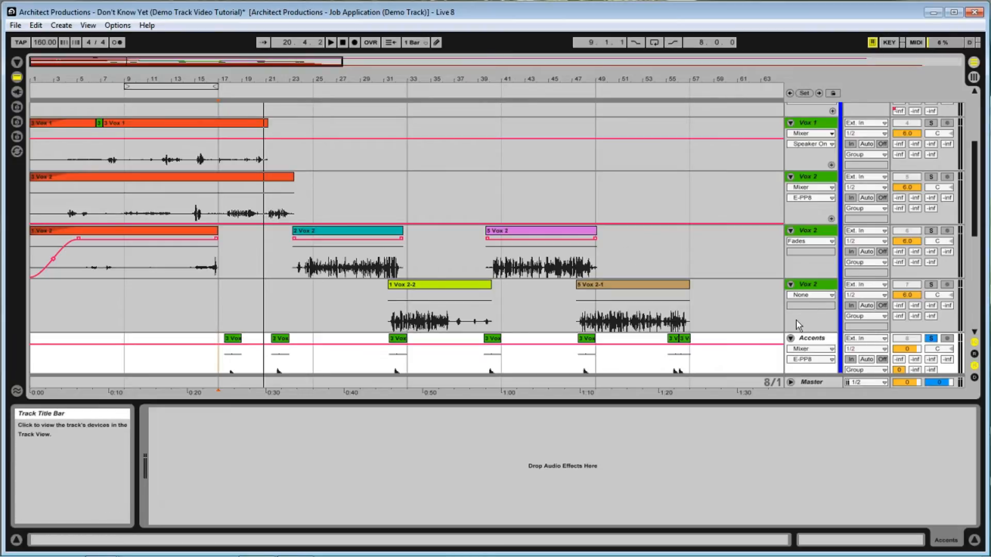
scroll(723, 305, "down", 4)
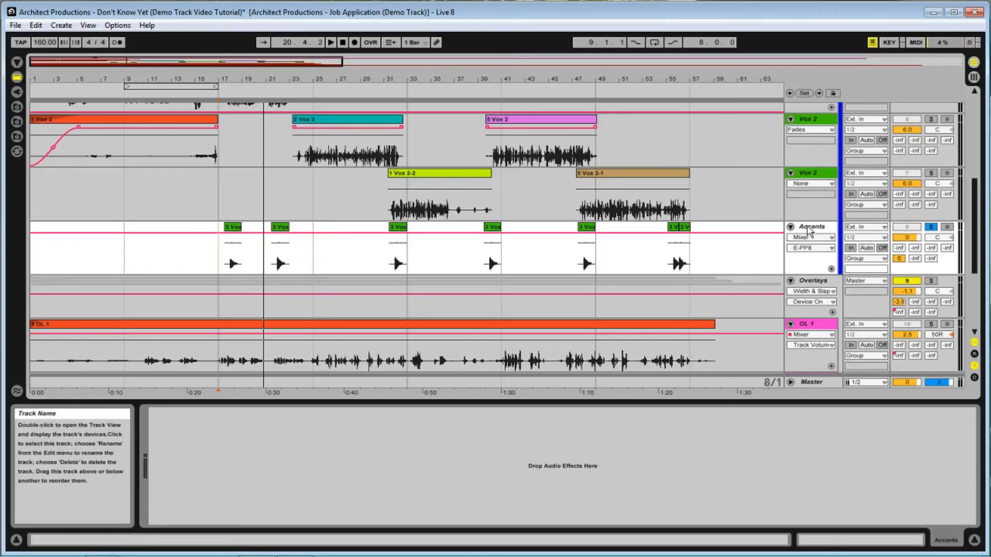
left_click(813, 228)
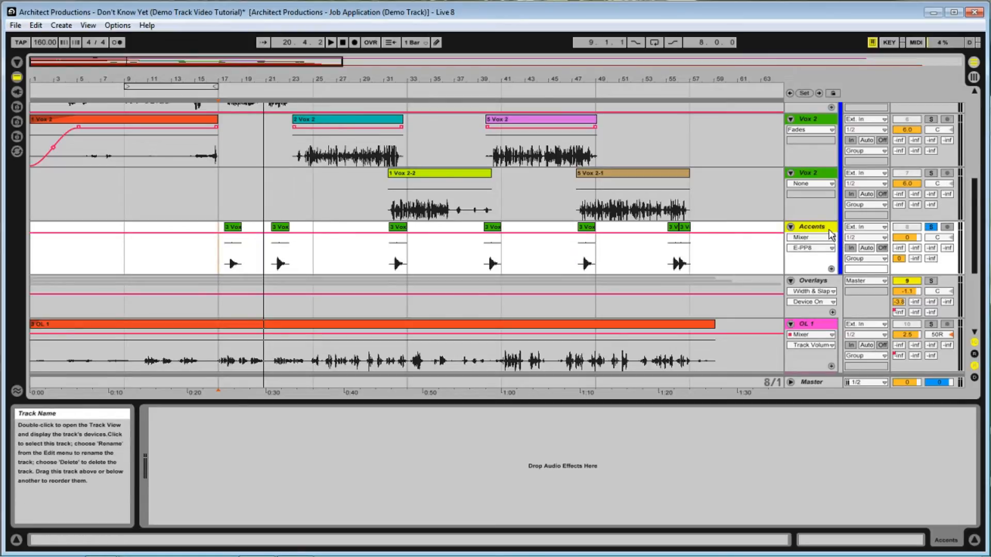
key("ctrl+d")
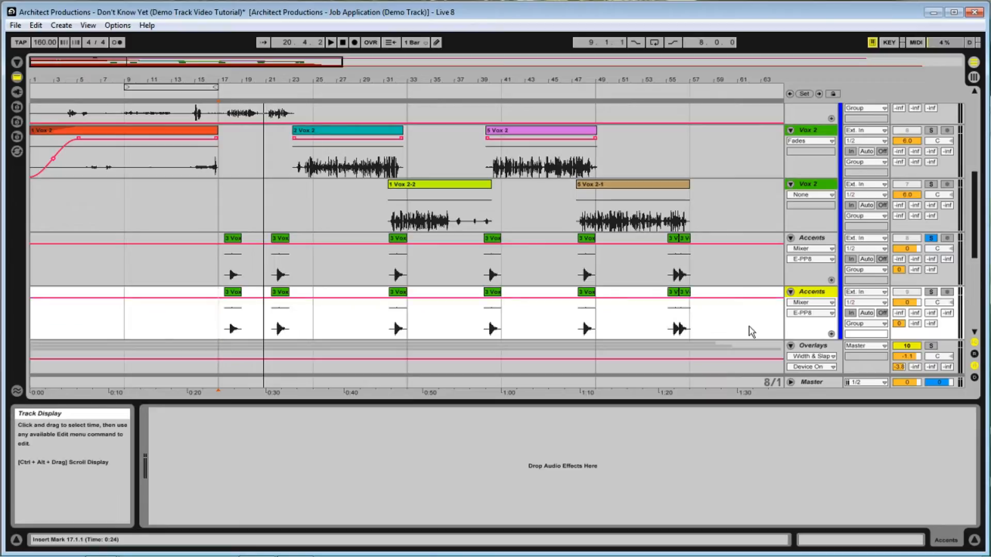
left_click_drag(692, 258, 185, 246)
key("Delete")
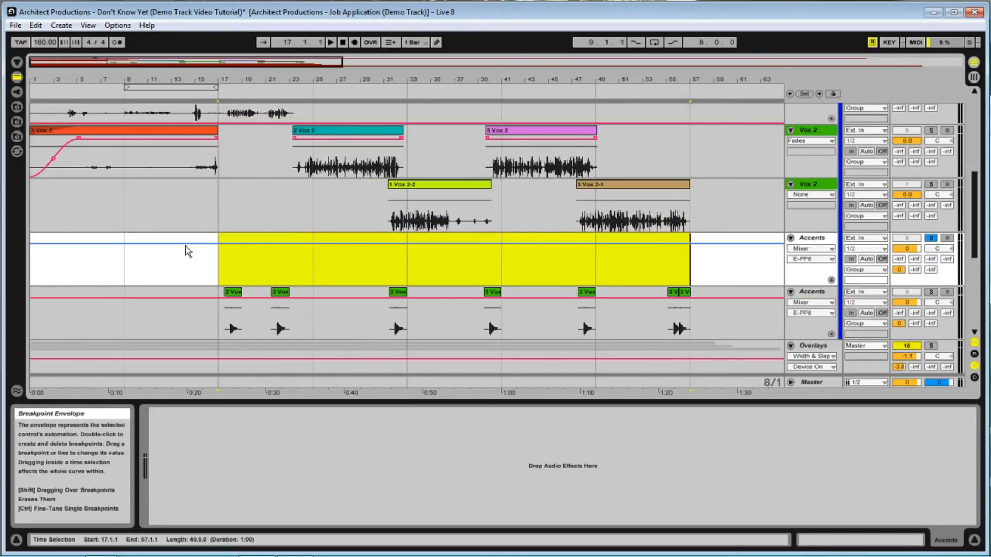
Turn the grid off and clear the leftover clip sliver around bar 57 on the emptied Accents track
left_click_drag(658, 260, 730, 261)
right_click(660, 262)
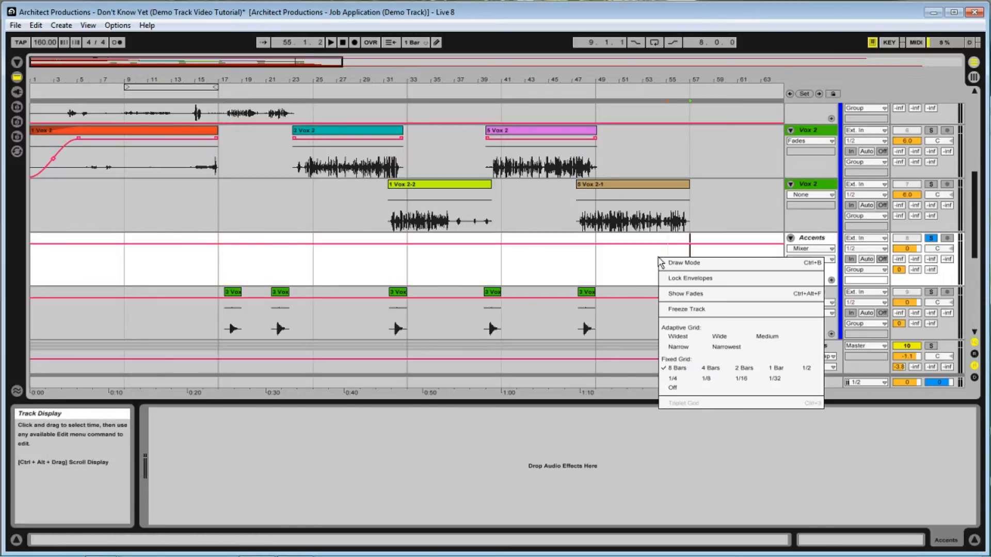
left_click(672, 388)
left_click_drag(646, 274, 717, 273)
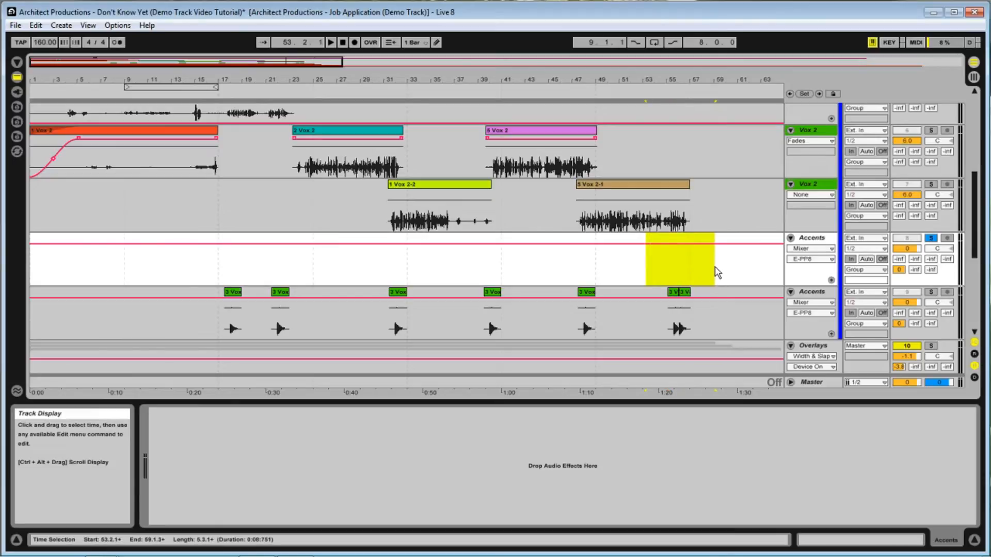
Move the emptied Accents track between the two lower Vox 2 tracks and clear its solo
left_click(817, 241)
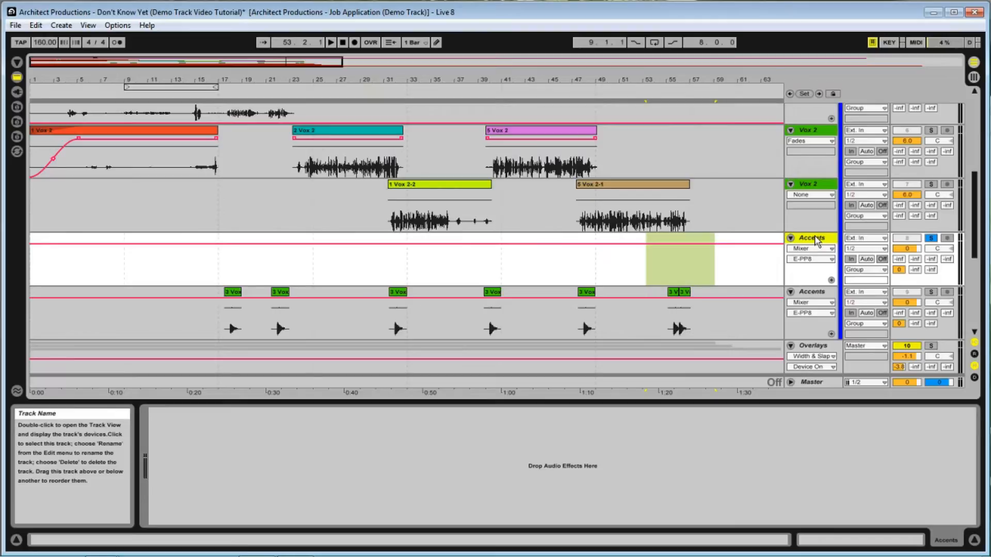
left_click_drag(812, 190, 812, 190)
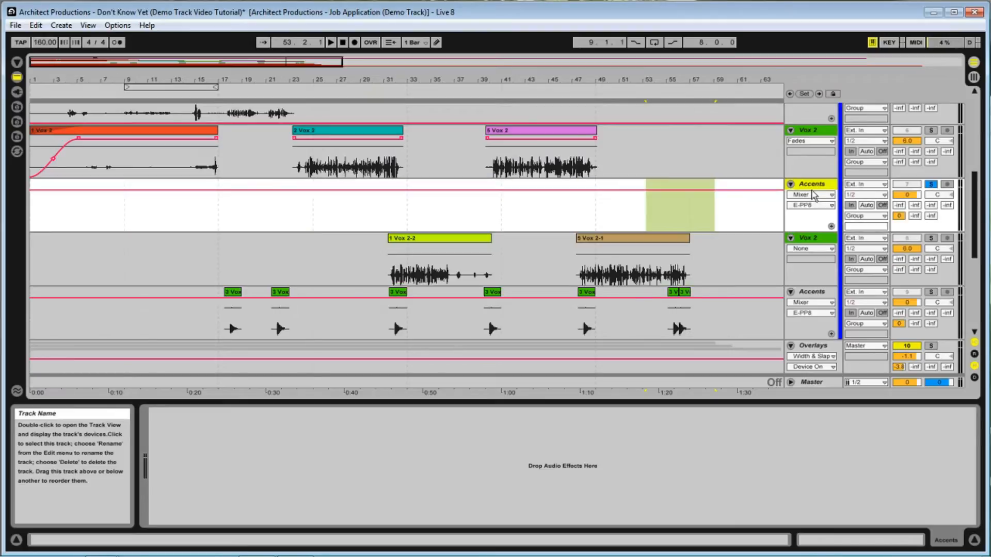
left_click(931, 185)
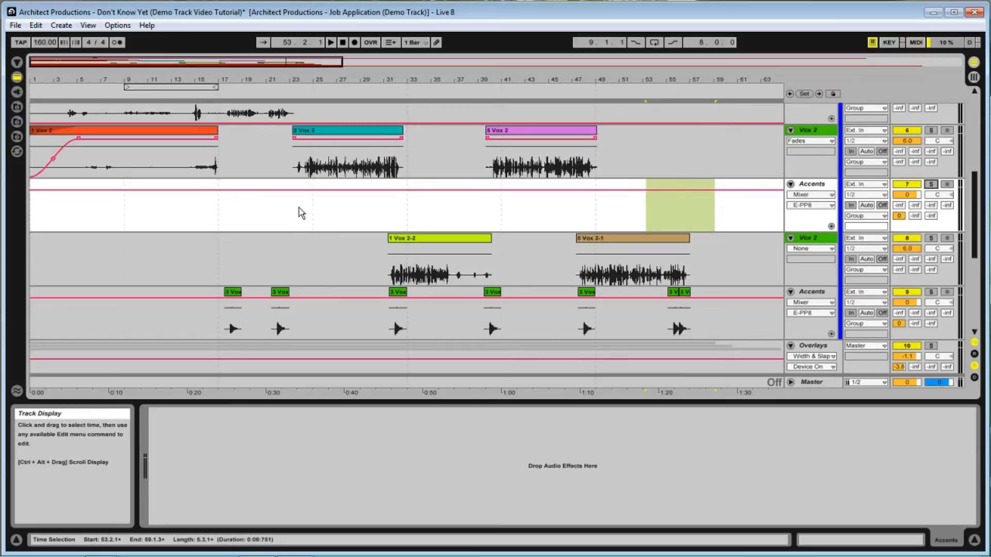
Set the fixed grid to 1/4, then play the vocals from bar 24 and again from bar 31 to locate the phrase ending
right_click(395, 202)
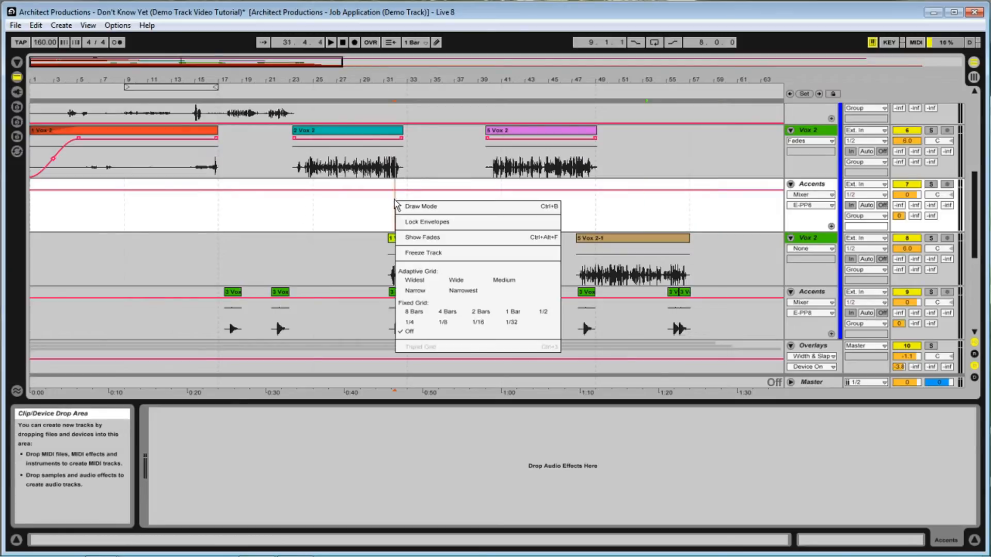
left_click(410, 322)
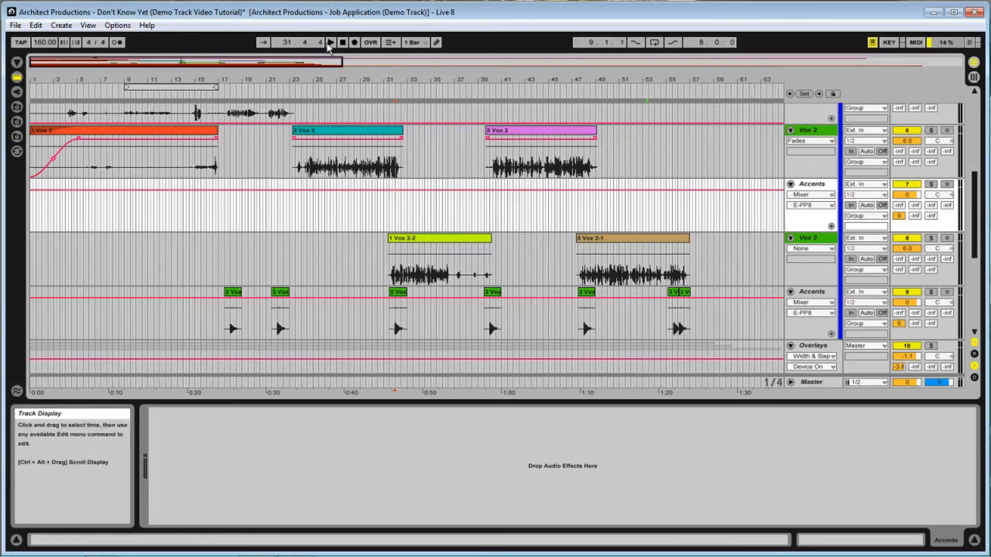
left_click_drag(367, 83, 368, 131)
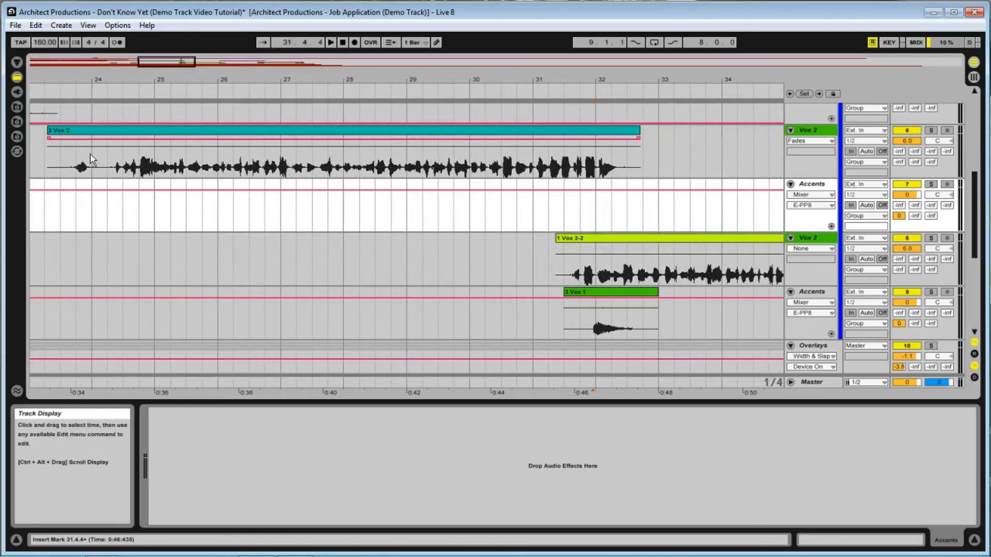
left_click(89, 153)
left_click(331, 42)
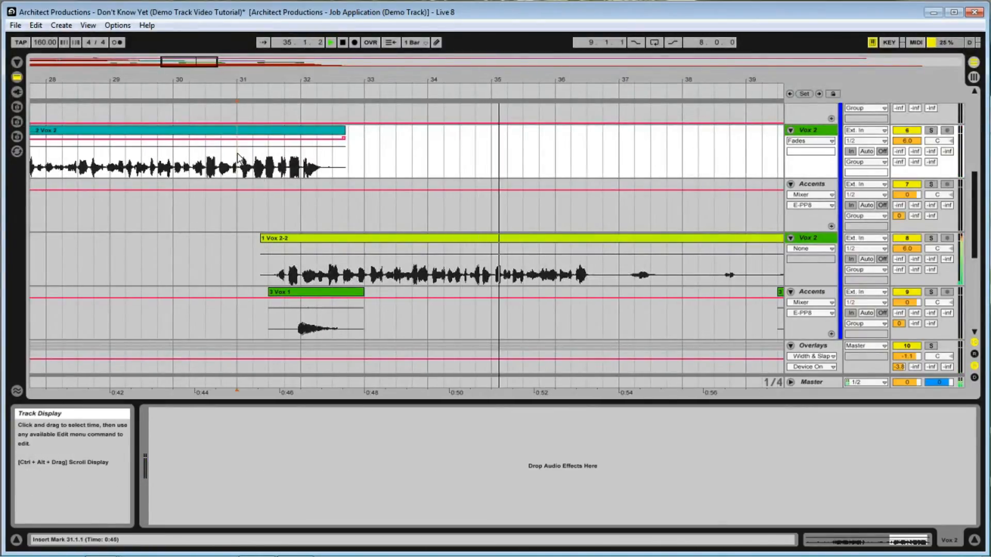
left_click(331, 43)
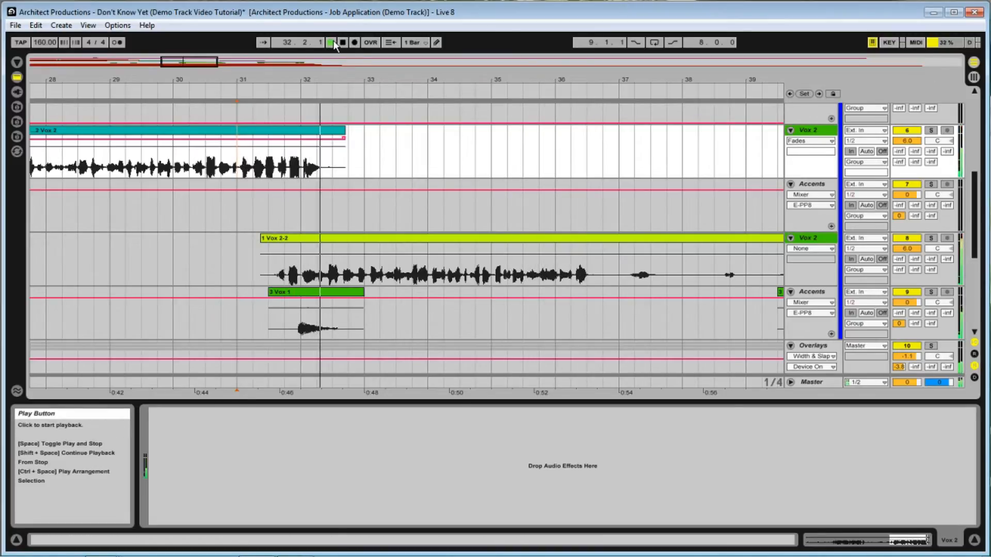
left_click(343, 44)
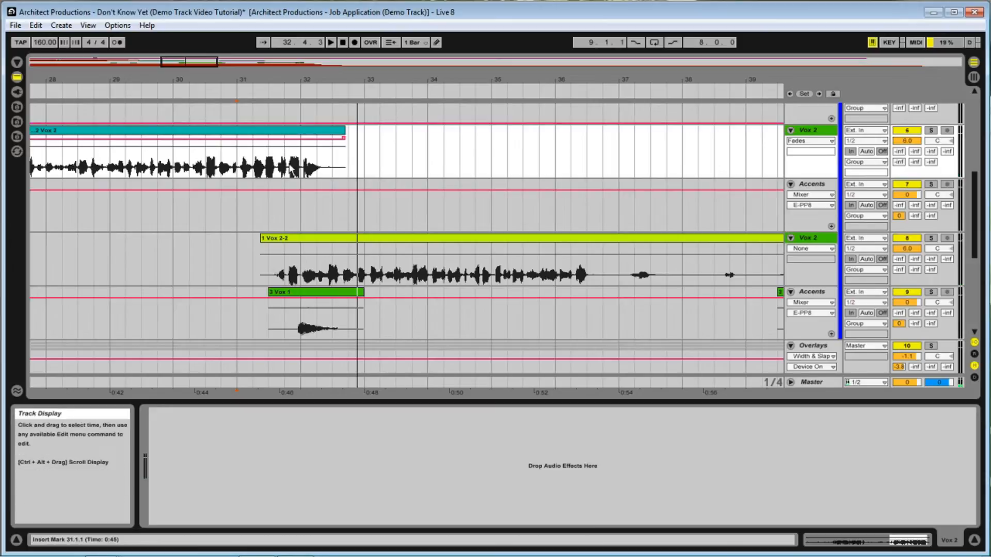
Move the 31.4.1 to 32.3.1 section of the Vox 2 clip onto the empty Accents track and delete the remaining tail piece
left_click_drag(285, 162, 330, 158)
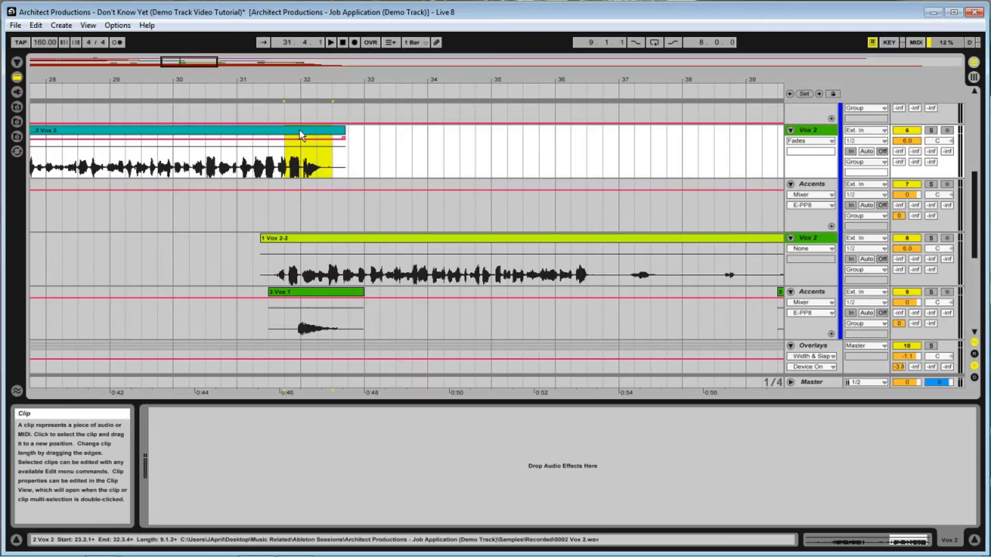
left_click_drag(301, 135, 299, 192)
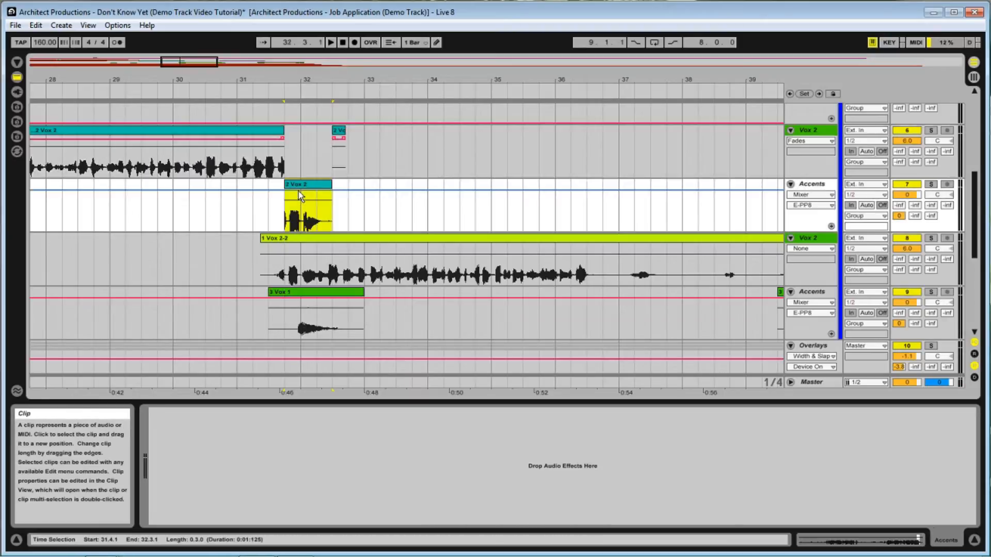
left_click(339, 135)
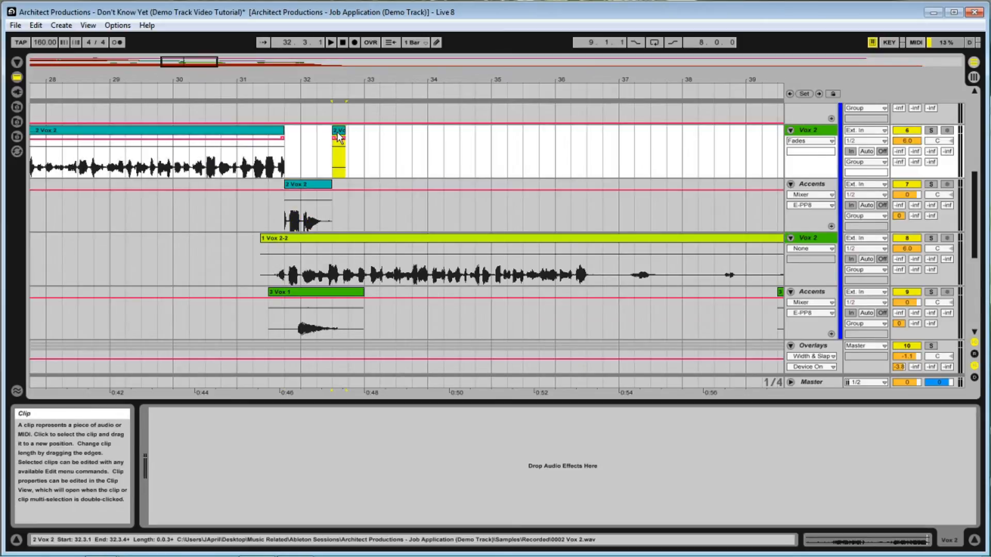
key("Delete")
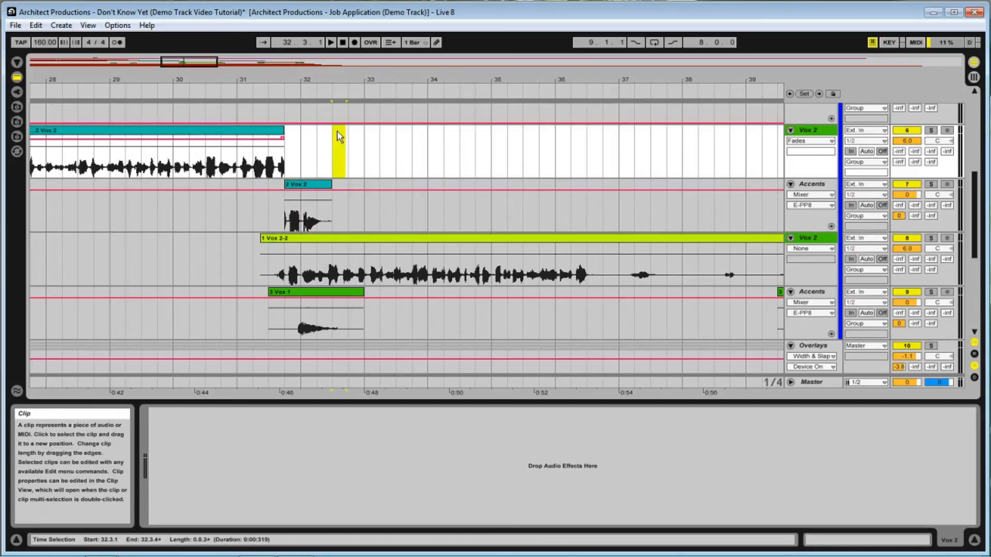
Play the arrangement from bar 30 twice to hear the moved vocal phrase with the E-PP8 delay, stopping playback each time
left_click(172, 202)
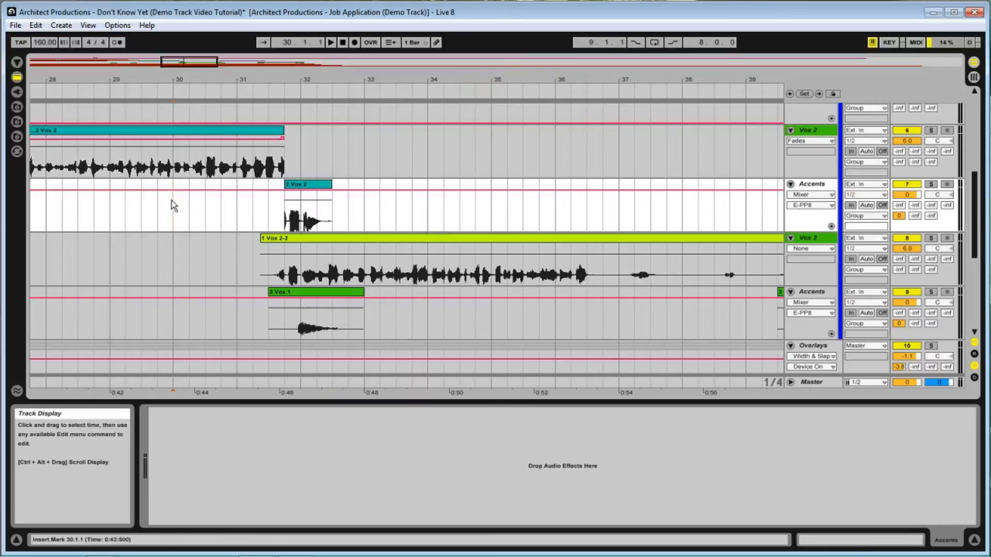
left_click(331, 42)
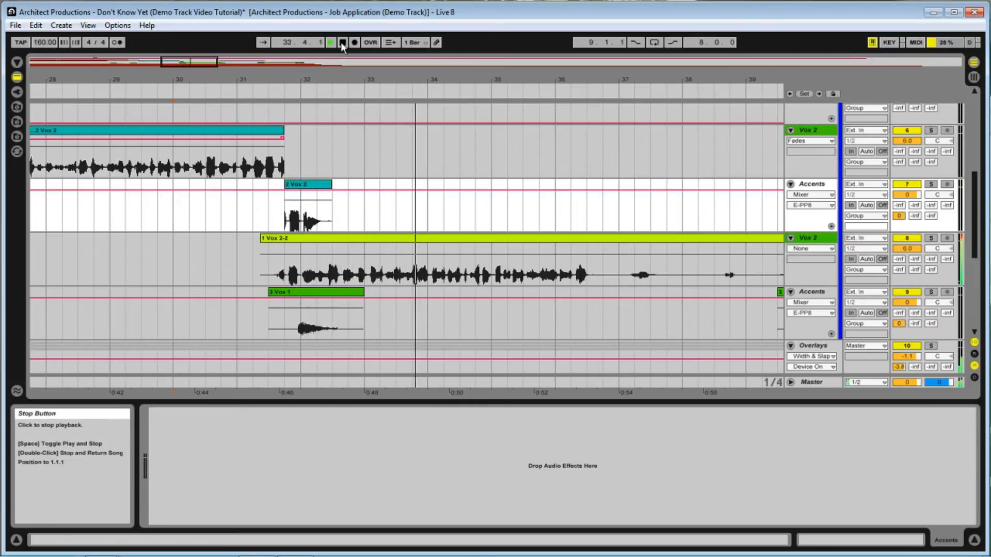
left_click(342, 43)
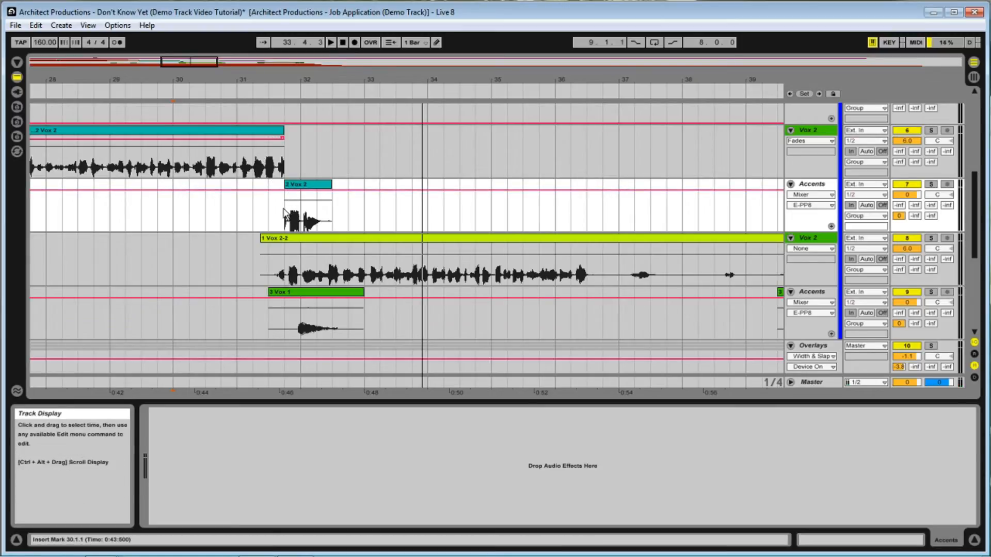
left_click(333, 43)
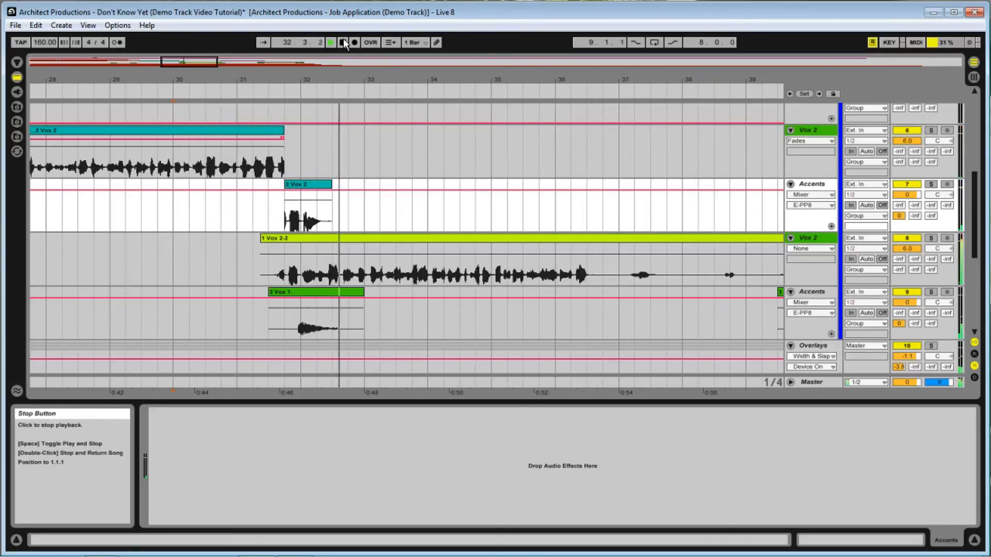
left_click(344, 42)
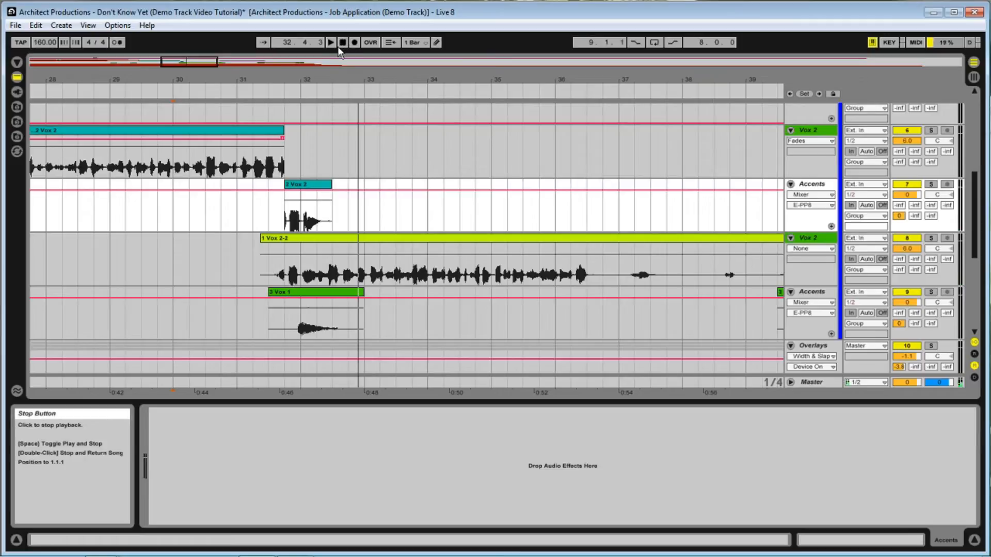
Turn the grid off and extend the end of the cut Vox 2 clip slightly past 31.4.1 to overlap the moved phrase
left_click_drag(281, 78, 281, 165)
right_click(389, 163)
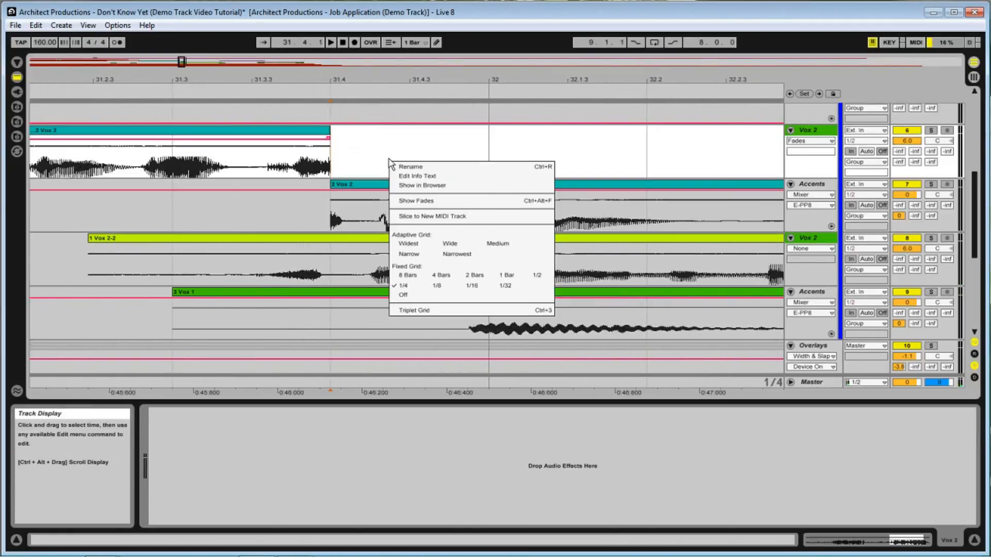
left_click(405, 295)
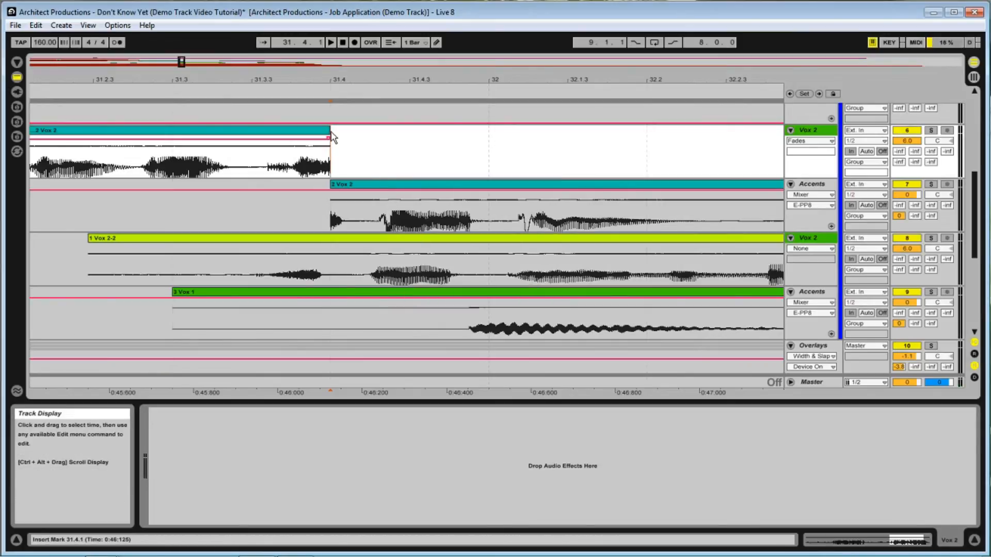
left_click_drag(328, 136, 346, 137)
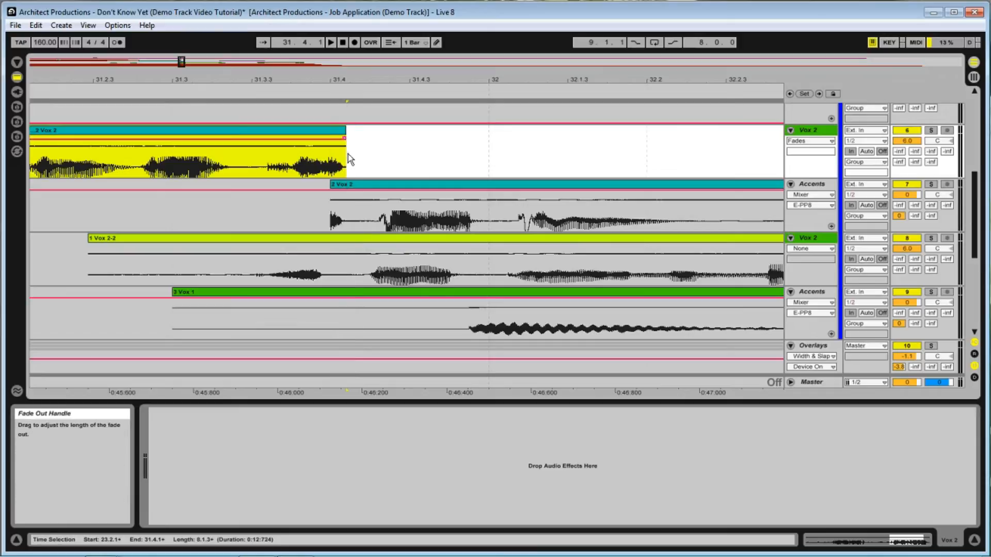
Trim the start of the moved vocal clip on Accents track 7 so it meets the end of the Vox 2 clip above
left_click(331, 184)
left_click_drag(331, 183, 346, 184)
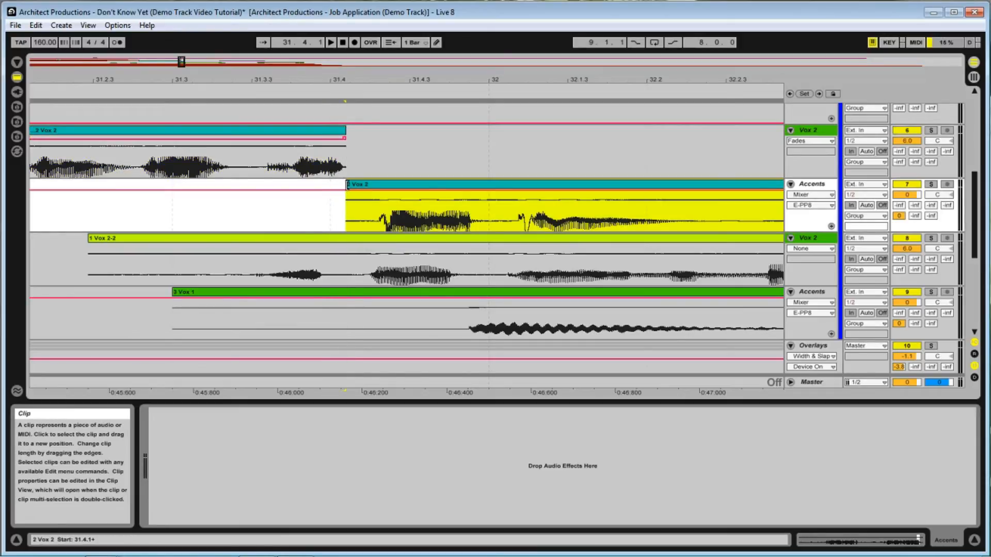
left_click_drag(342, 75, 330, 43)
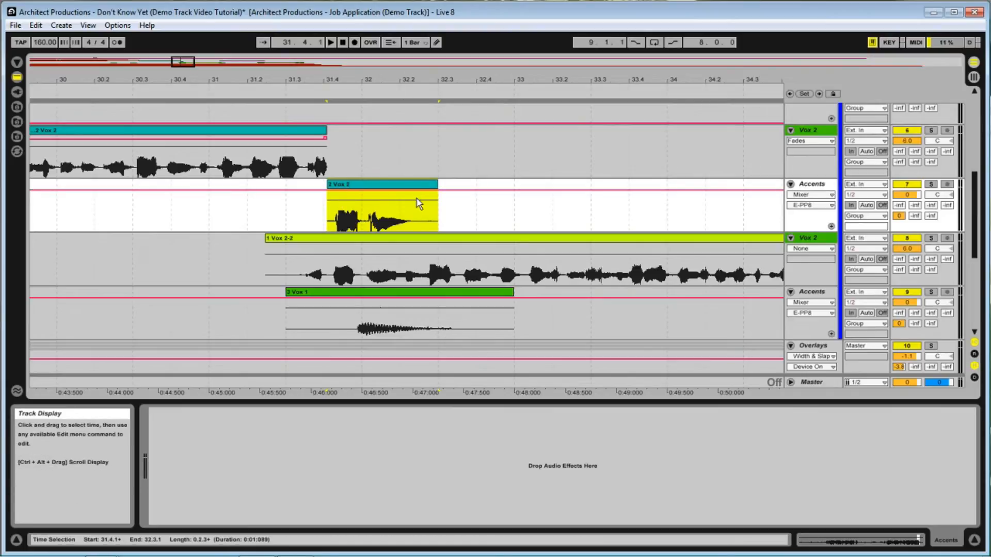
Lower the whole E-PP8 send envelope on Accents track 7 to -7.0
left_click_drag(418, 190, 419, 195)
key("ctrl+z")
left_click(447, 205)
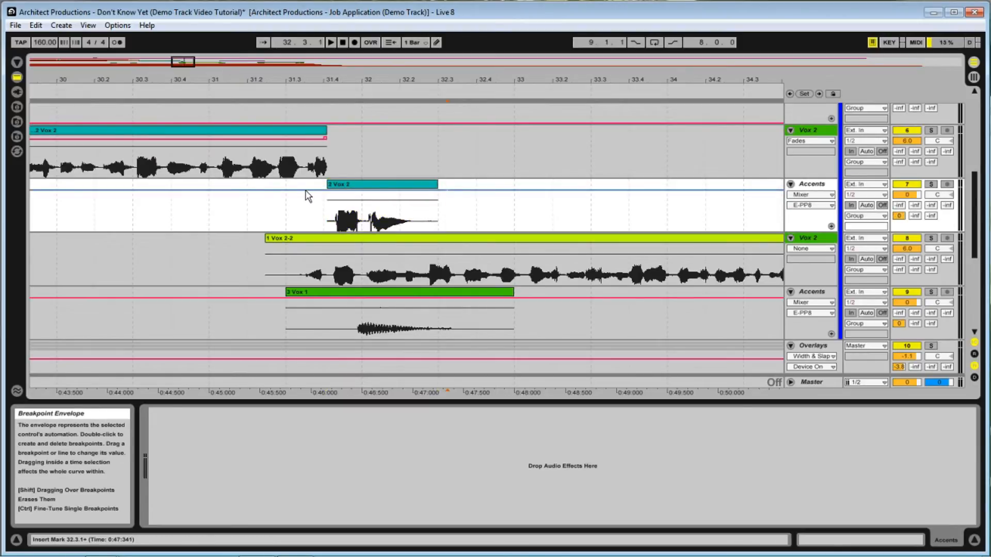
left_click_drag(306, 191, 306, 197)
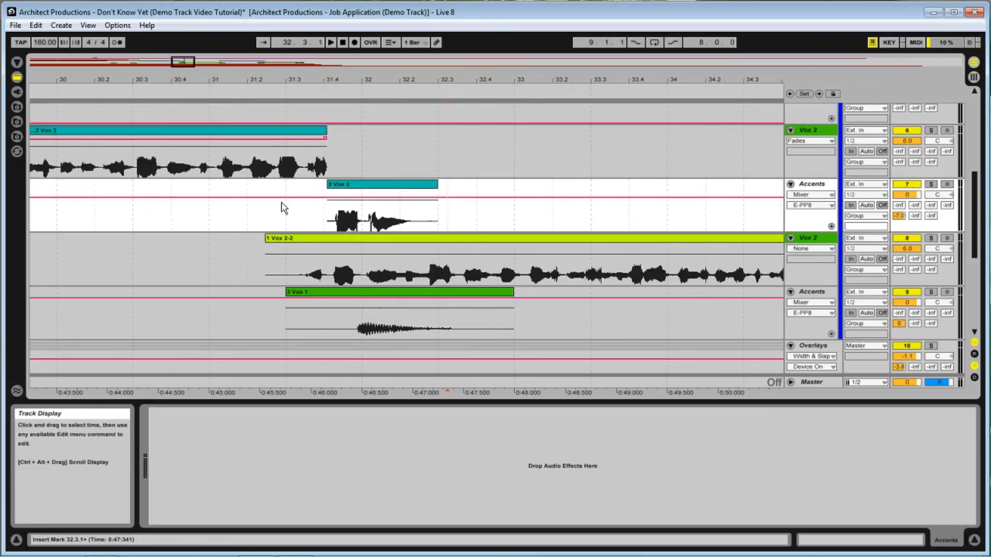
Play the arrangement from just after bar 31 three times to hear the moved phrase with the reduced delay send, stopping each time
left_click(229, 213)
left_click(329, 42)
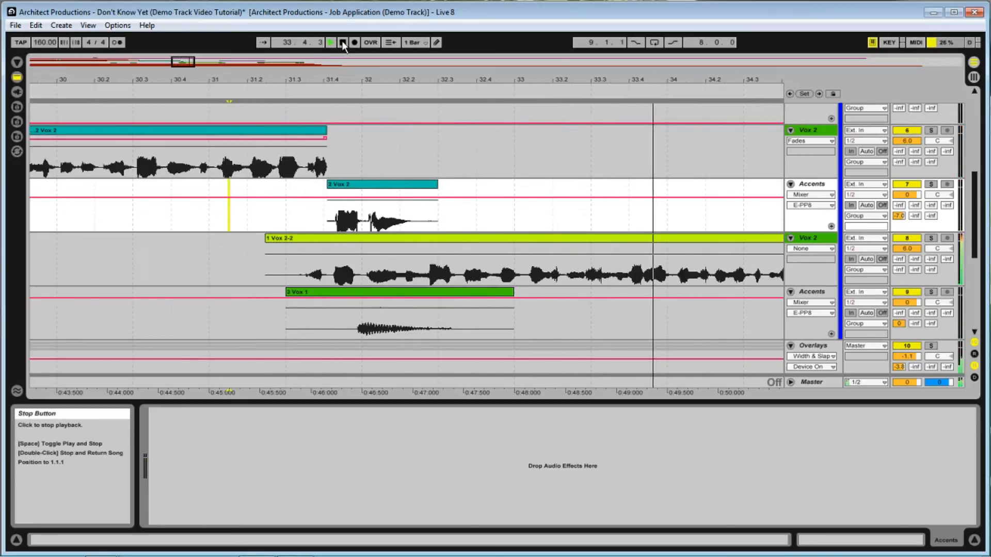
left_click(343, 43)
left_click(331, 42)
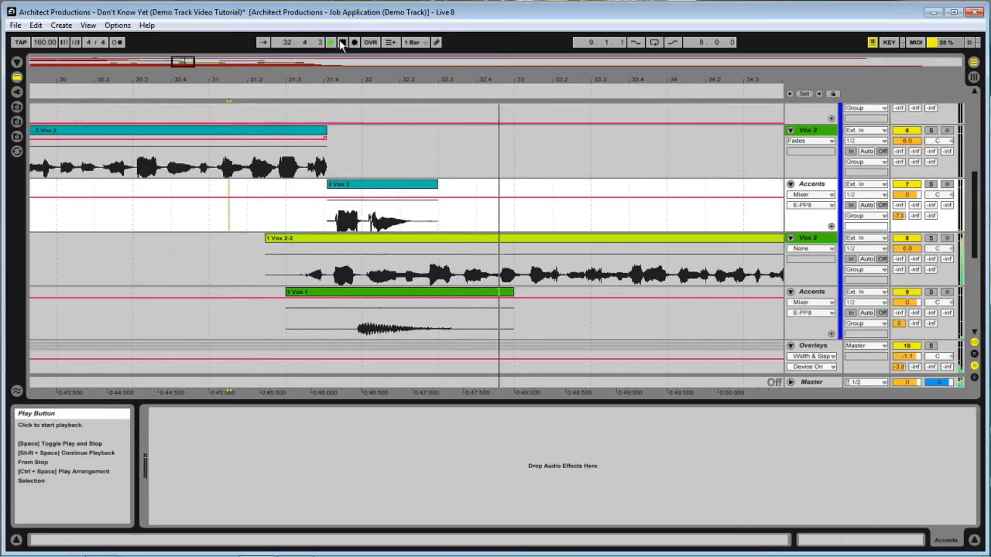
left_click(343, 42)
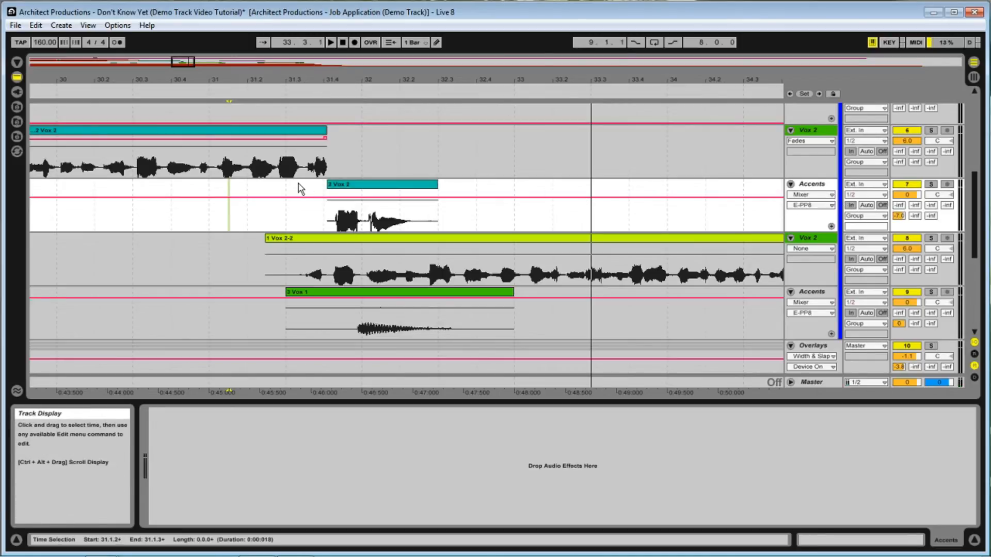
left_click(329, 44)
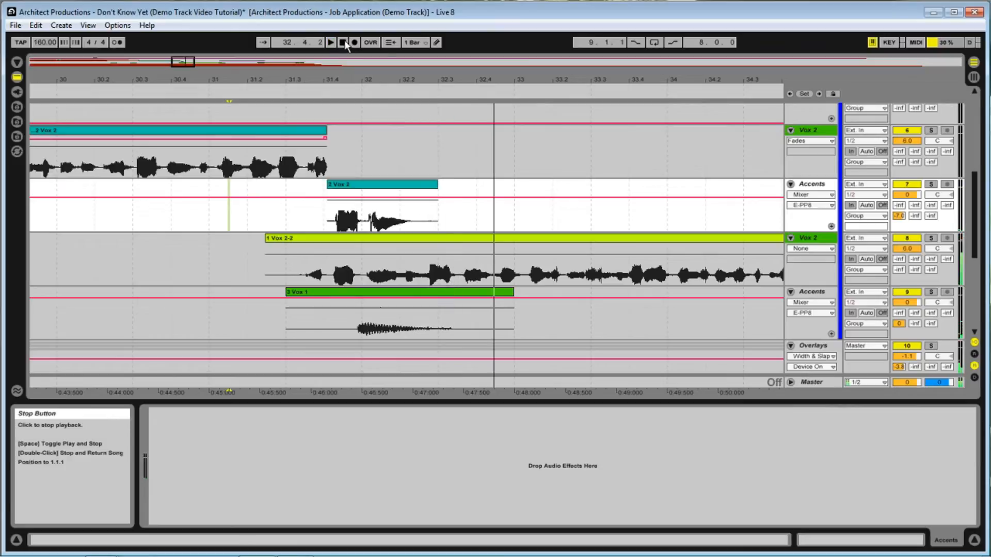
key("space")
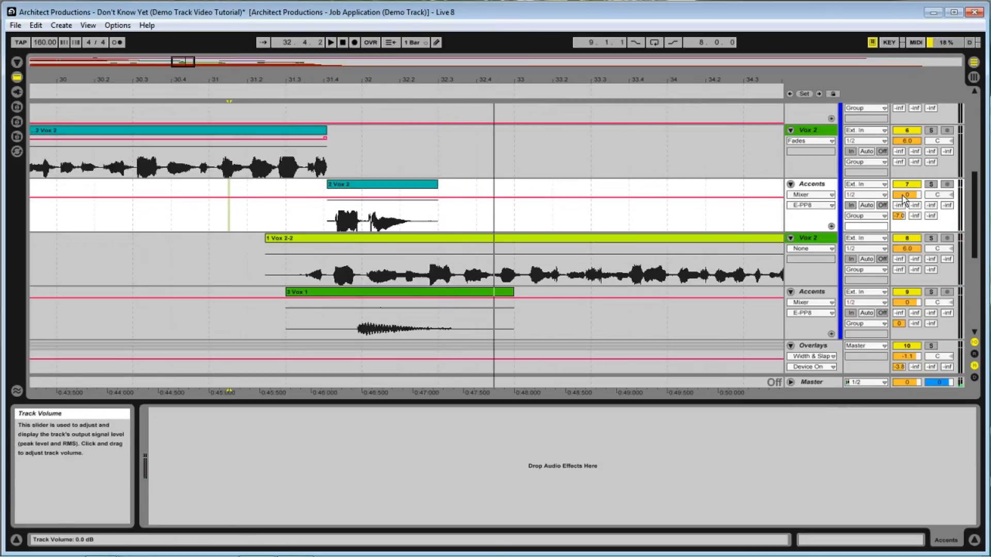
Set the volume of Accents track 7 to -1.7 dB and play the phrase again to check its level
left_click_drag(906, 194, 907, 201)
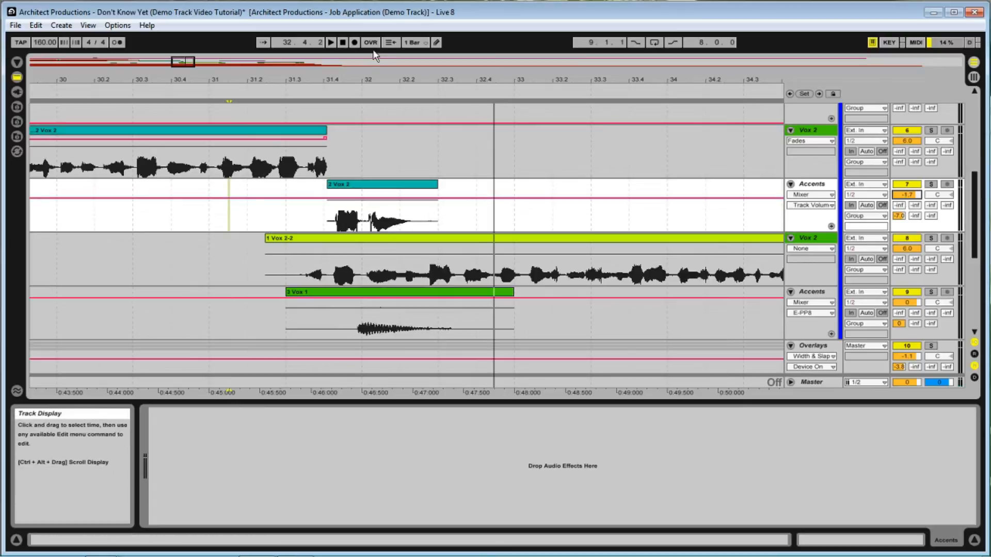
left_click(332, 44)
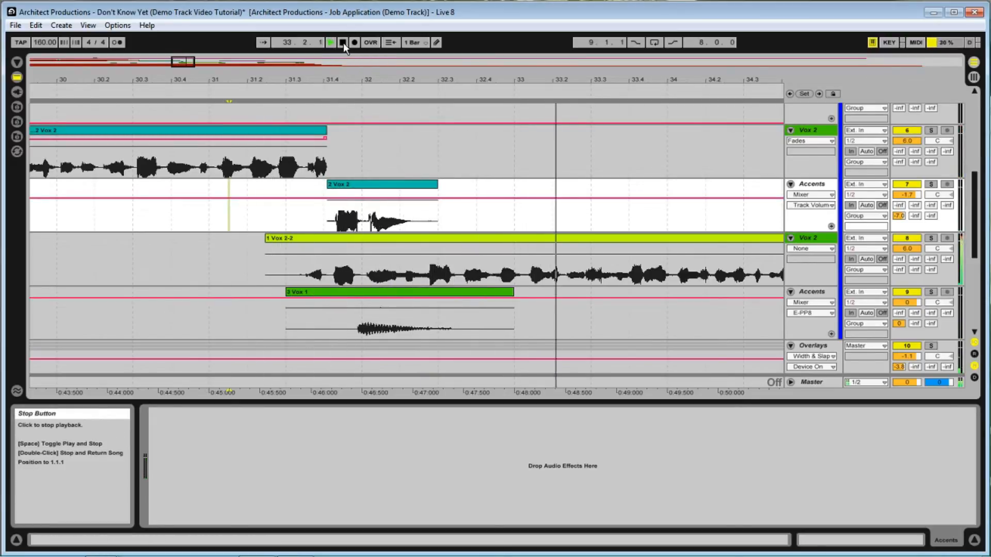
left_click(343, 43)
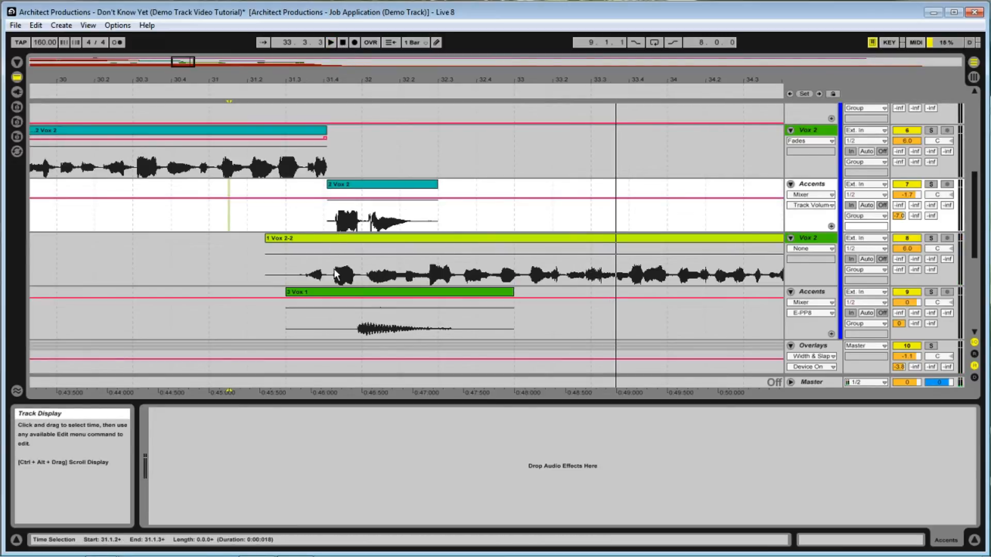
Shift the vocal clip on Accents track 7 slightly earlier to start at about 31.3.4, and play from 31.2.3 to check the timing
left_click(365, 267)
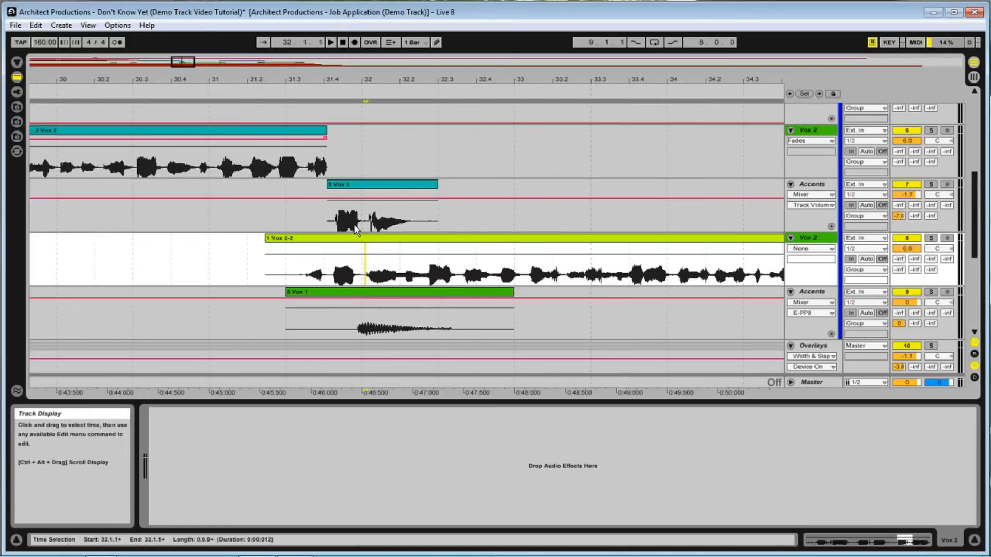
left_click(364, 188)
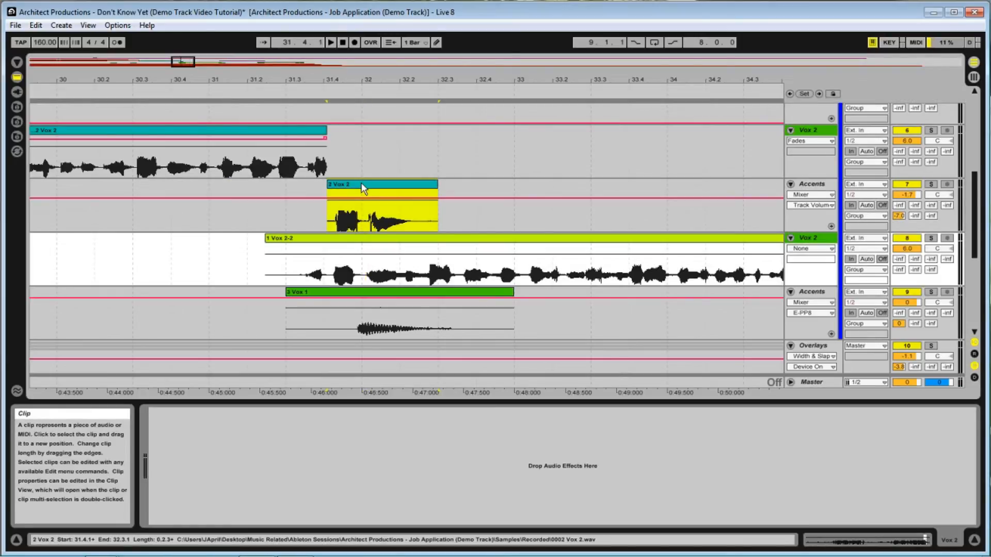
left_click_drag(360, 185, 357, 185)
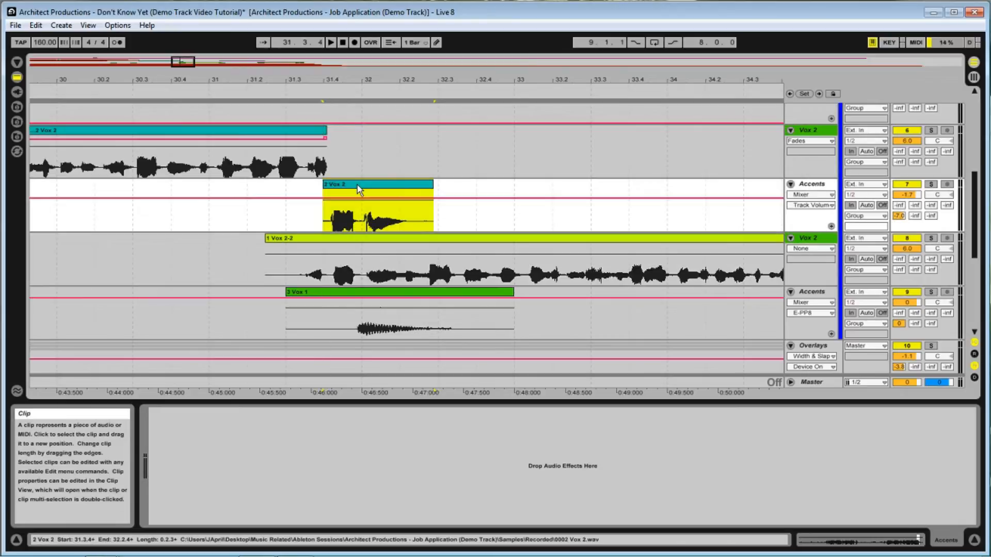
left_click(272, 206)
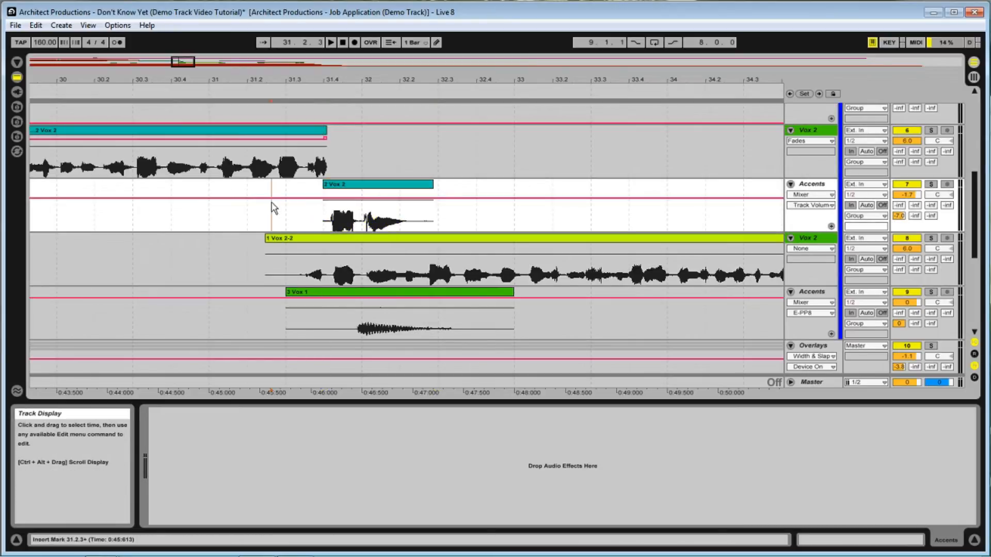
left_click(331, 43)
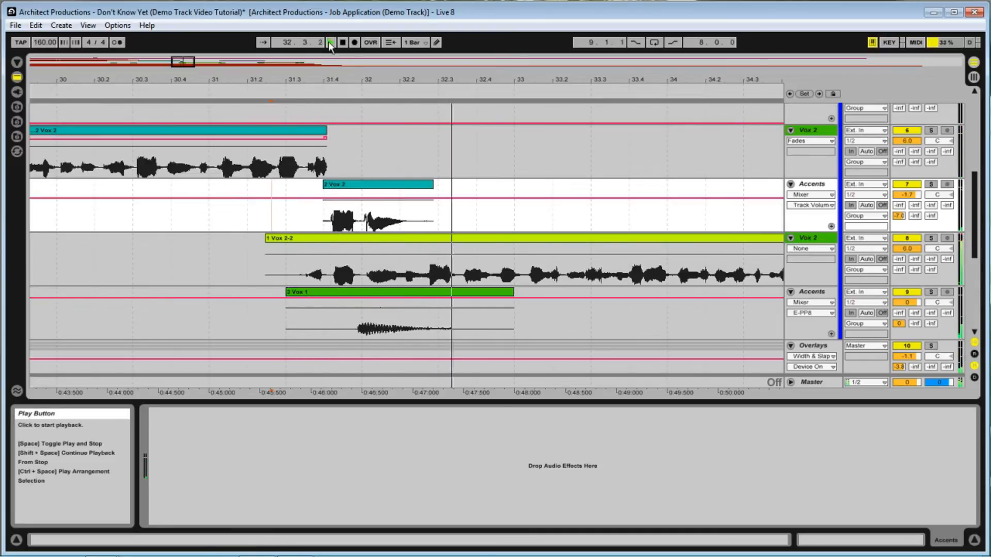
left_click(343, 42)
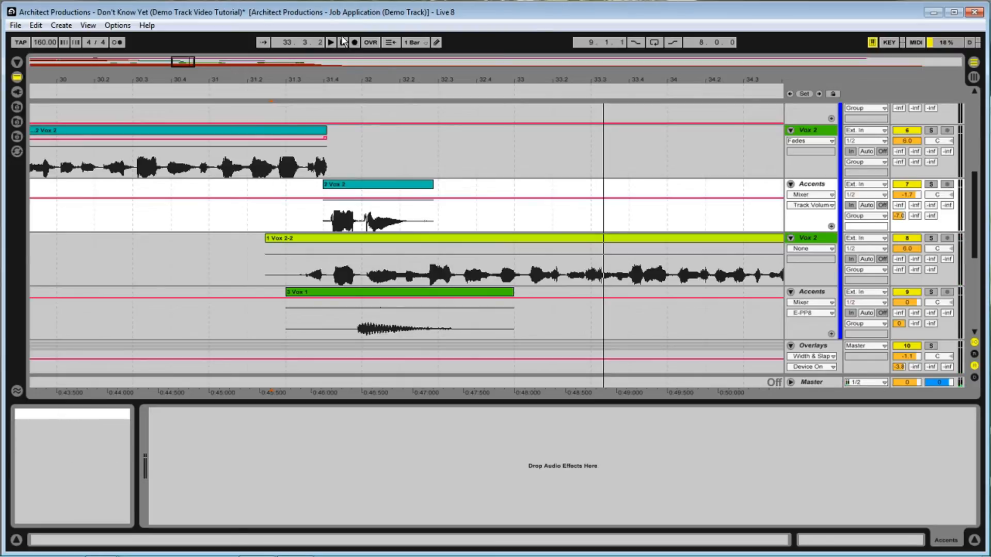
Review the instrumental, vocal, Accents, overlay and Mixdown tracks across bars 24 to 42 of the arrangement
left_click_drag(342, 66, 343, 48)
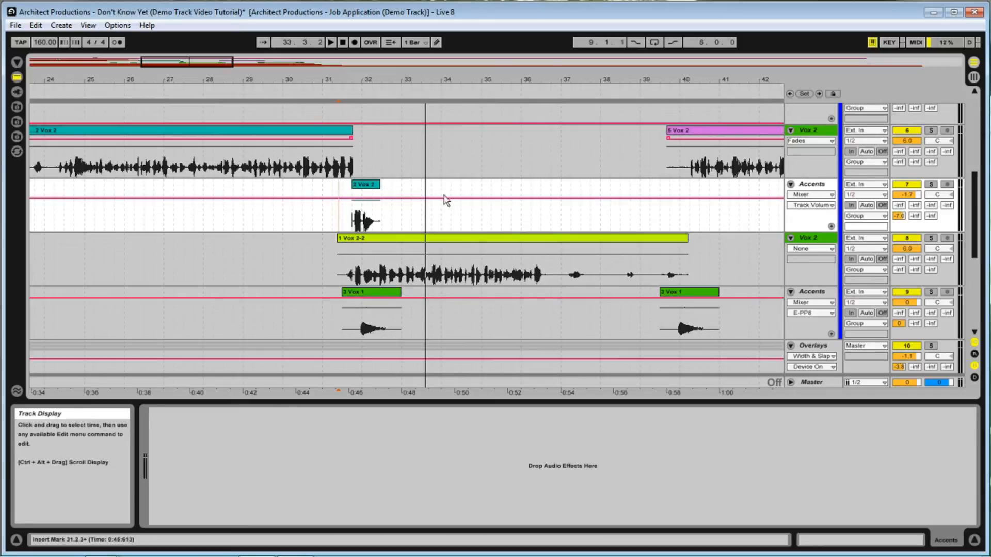
scroll(442, 199, "up", 3)
scroll(456, 200, "up", 2)
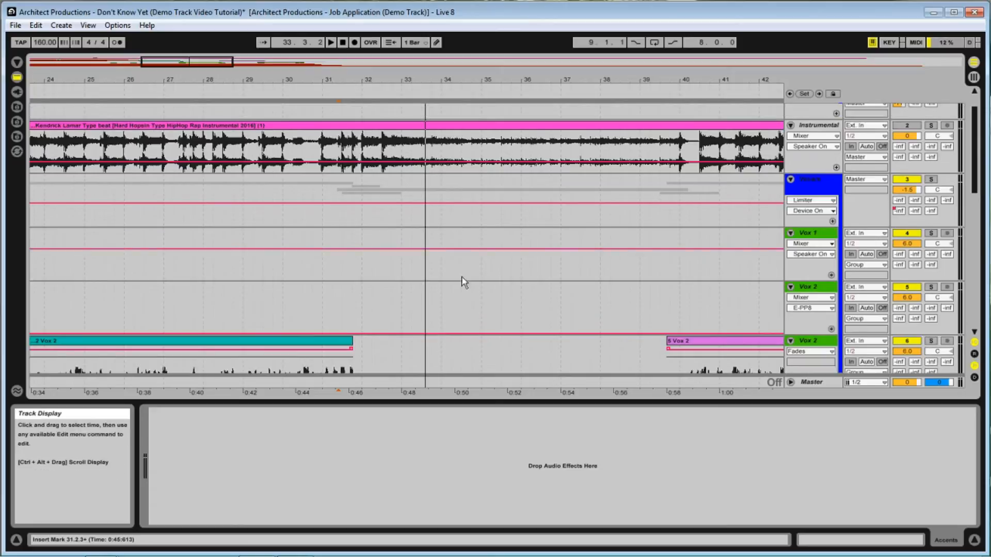
scroll(461, 282, "down", 9)
scroll(458, 289, "down", 1)
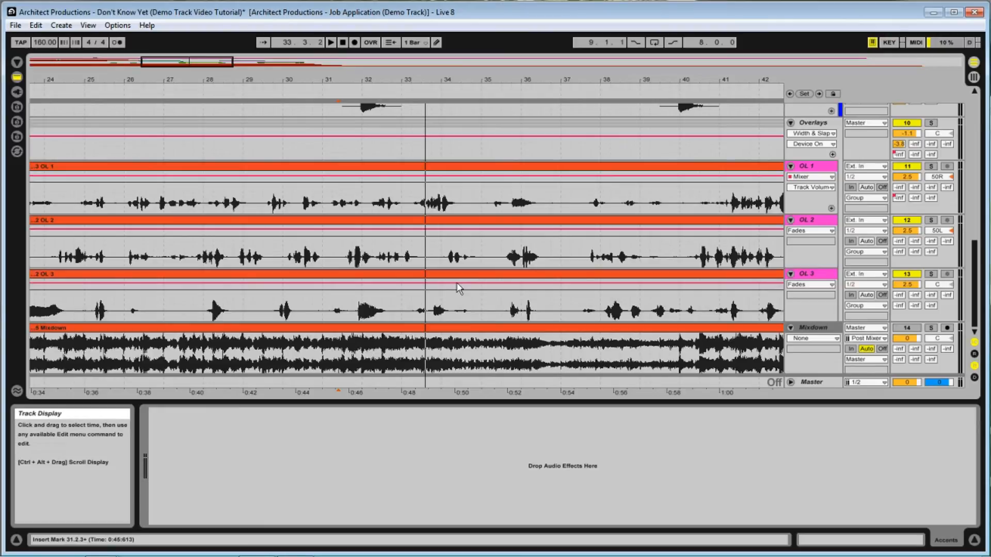
scroll(458, 287, "up", 5)
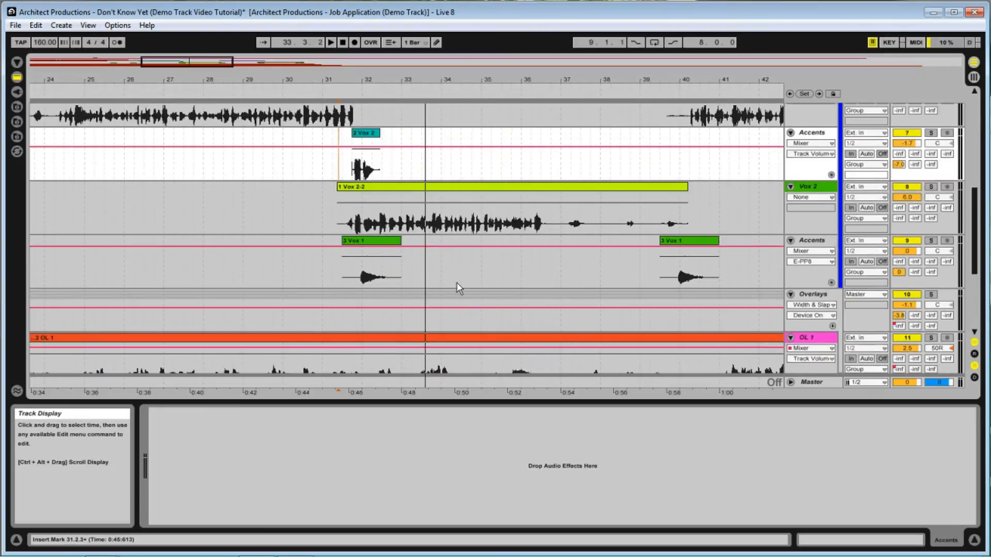
scroll(451, 286, "up", 5)
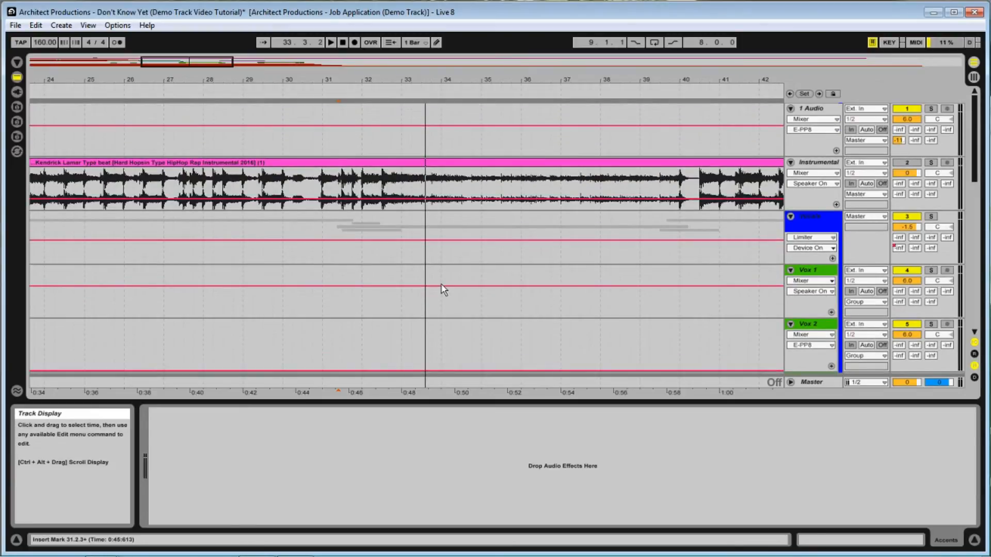
scroll(443, 290, "down", 2)
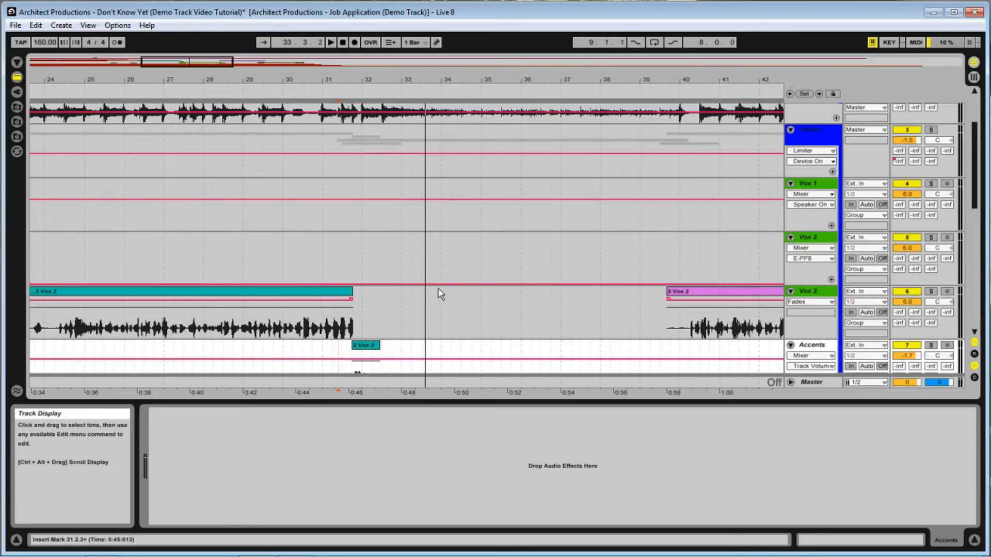
scroll(439, 294, "down", 4)
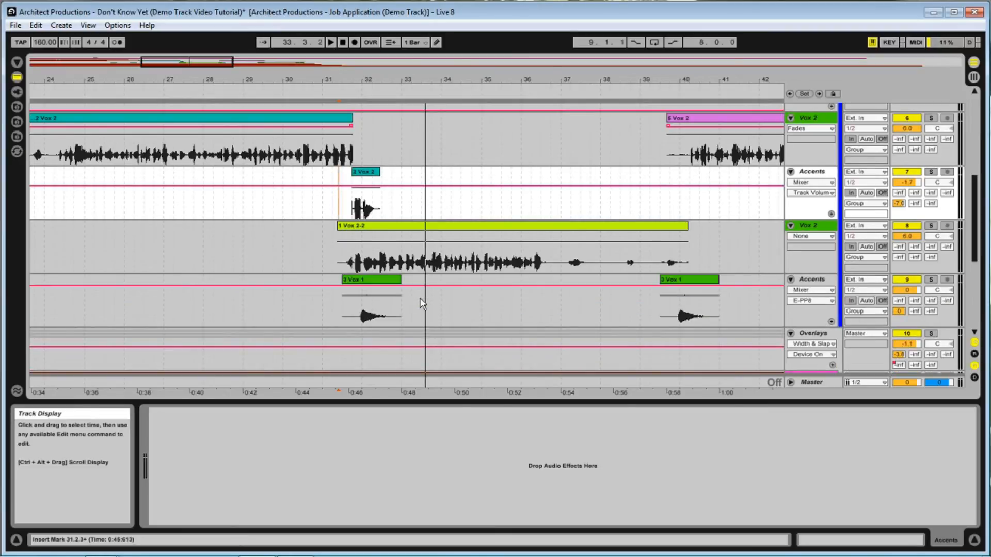
scroll(420, 303, "down", 4)
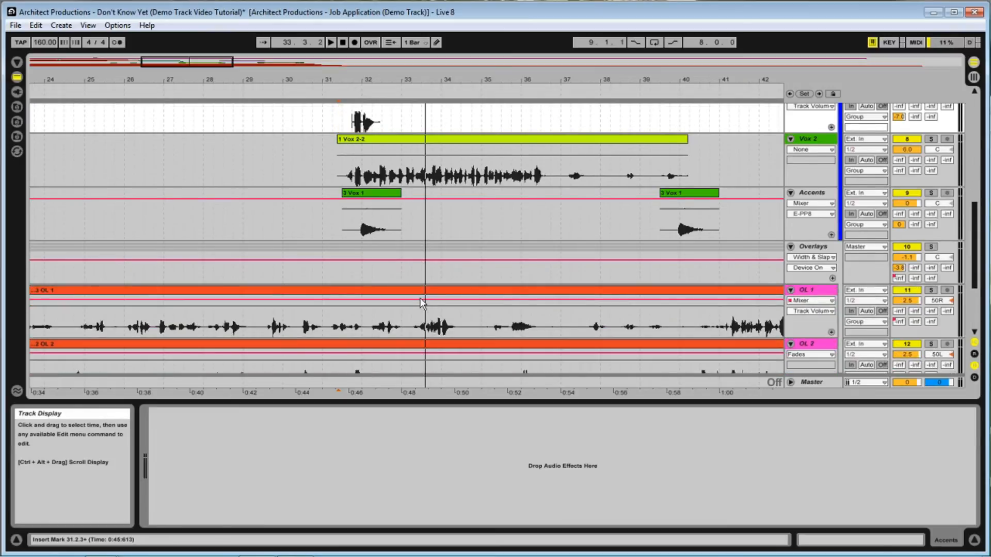
scroll(419, 306, "down", 1)
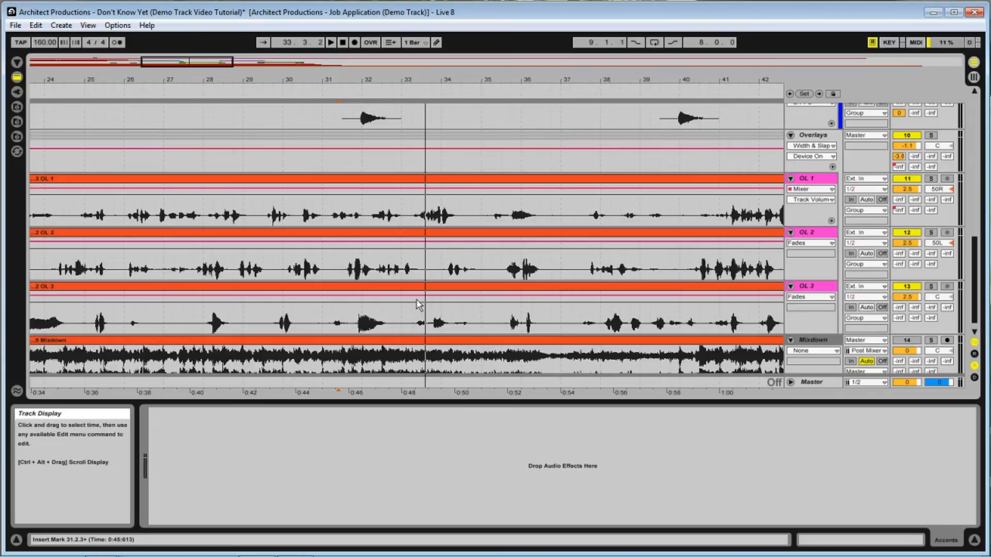
Look over the track sends and return tracks in Session View, and review every track across the full length of the arrangement
left_click(973, 77)
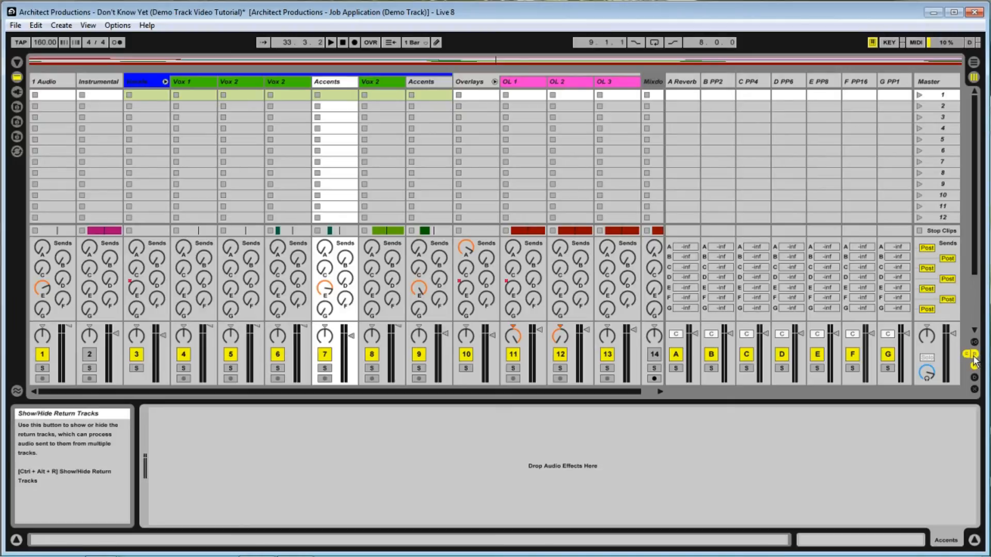
left_click(976, 64)
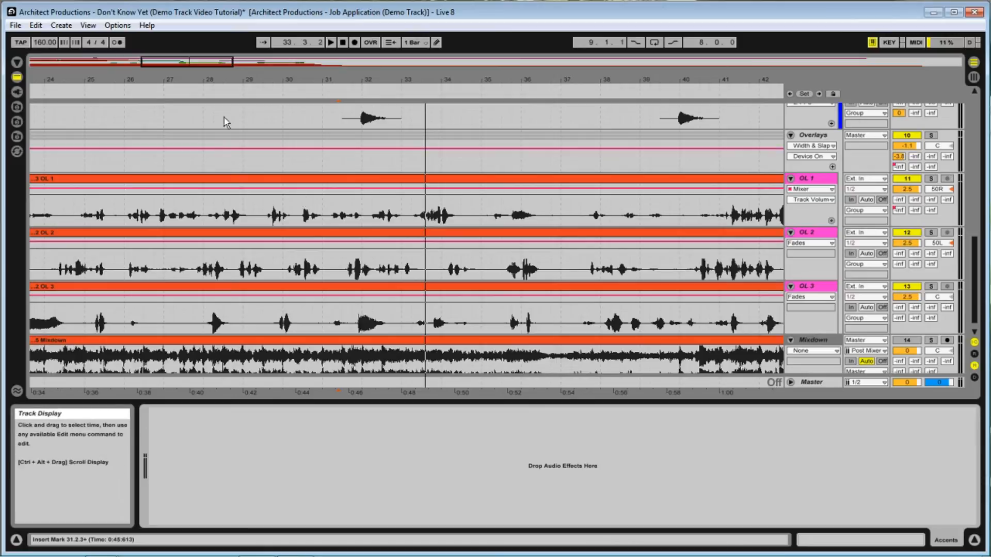
left_click_drag(242, 78, 241, 54)
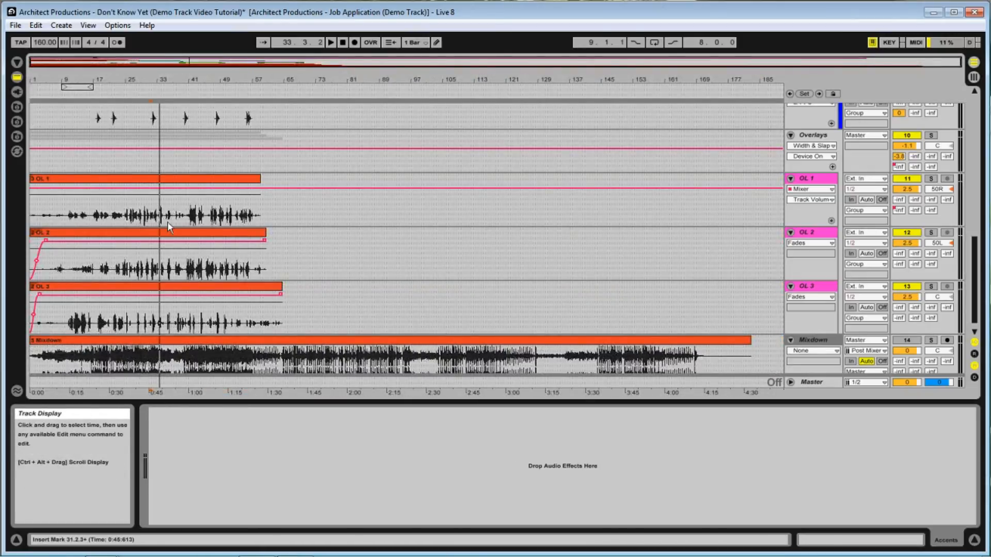
scroll(258, 283, "up", 3)
scroll(258, 284, "up", 8)
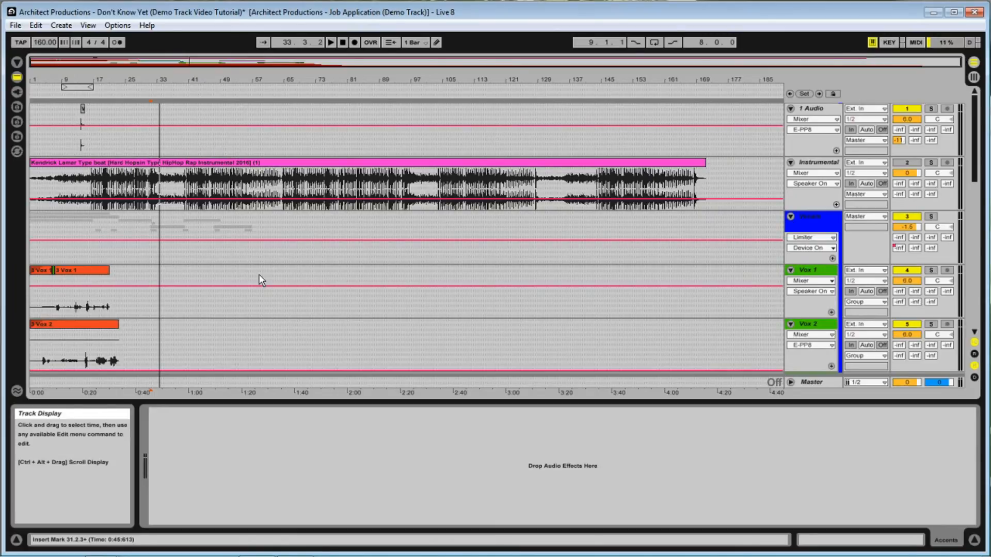
scroll(259, 276, "down", 3)
scroll(260, 280, "down", 2)
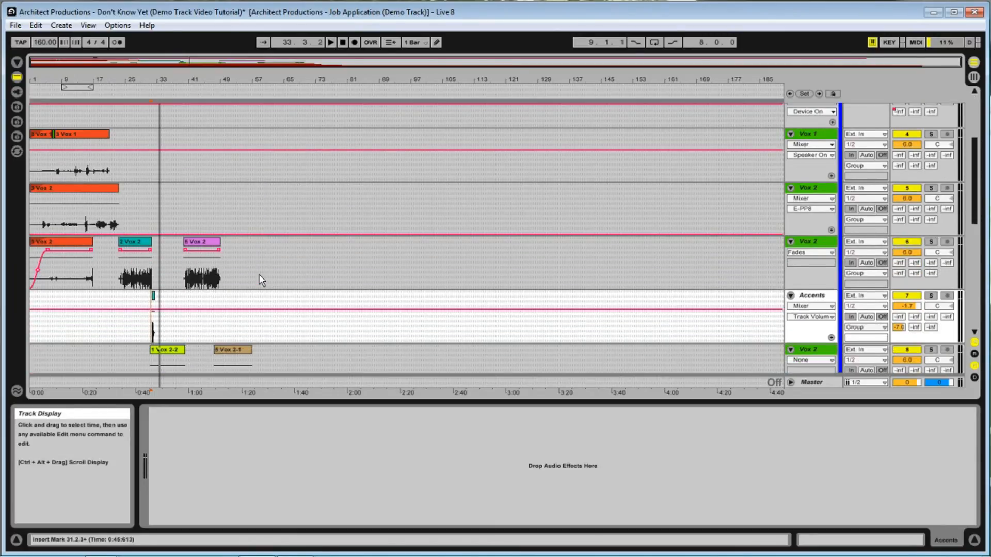
scroll(260, 279, "down", 4)
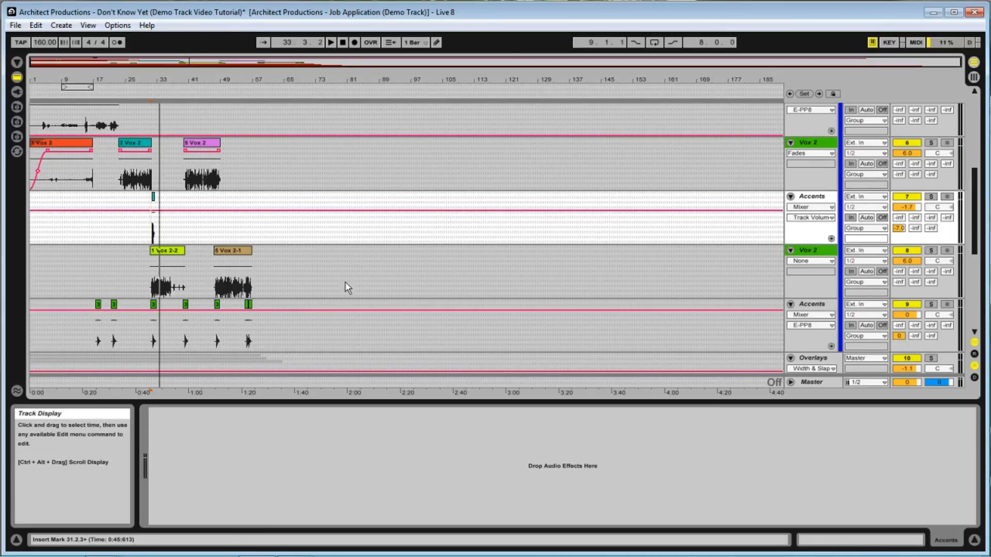
scroll(343, 282, "down", 8)
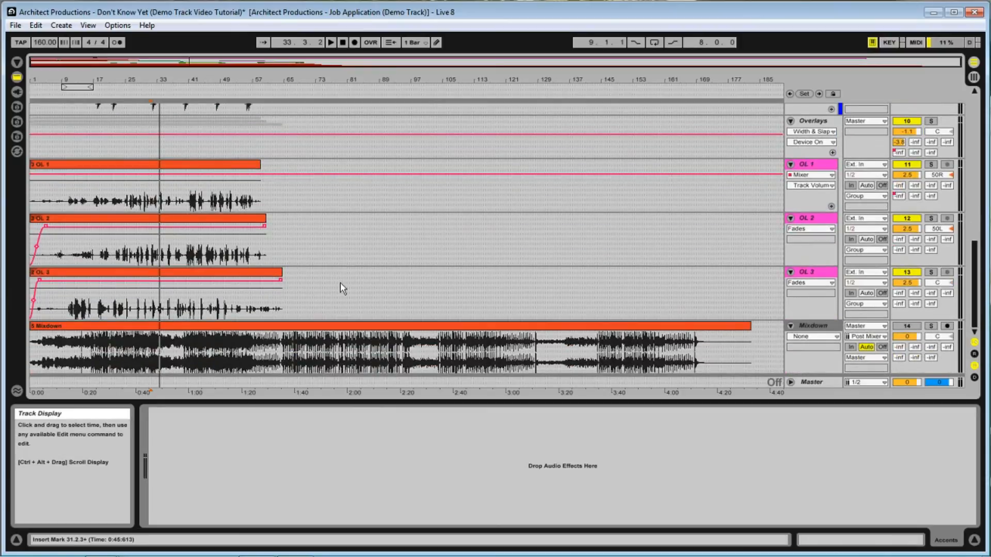
scroll(340, 282, "up", 5)
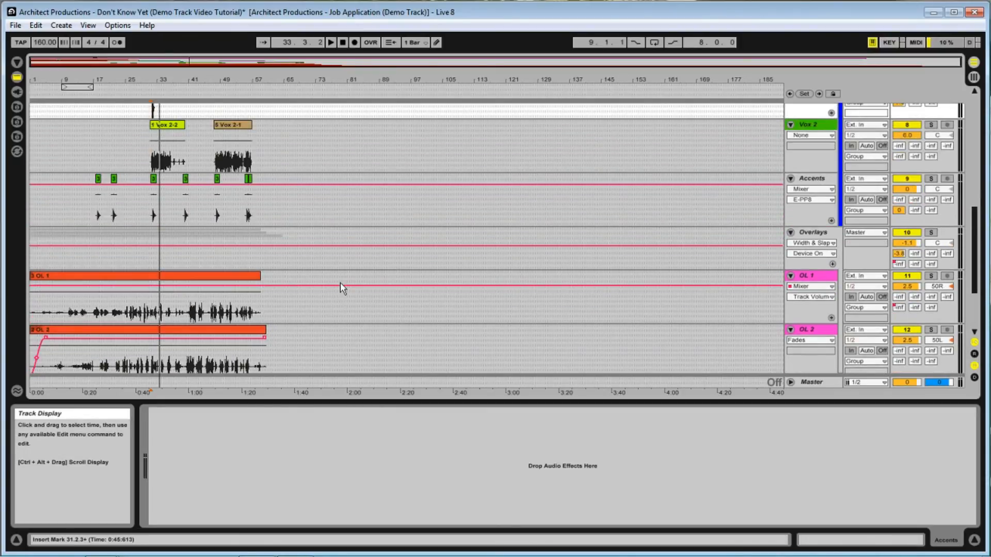
Save the Don't Know Yet (Demo Track Video Tutorial) Live Set and close it
scroll(339, 282, "up", 10)
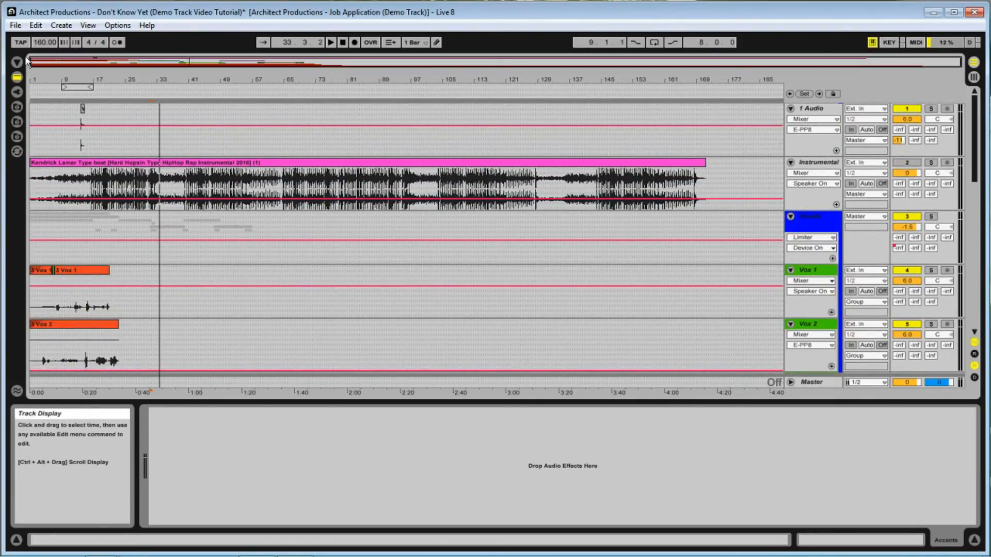
left_click(15, 26)
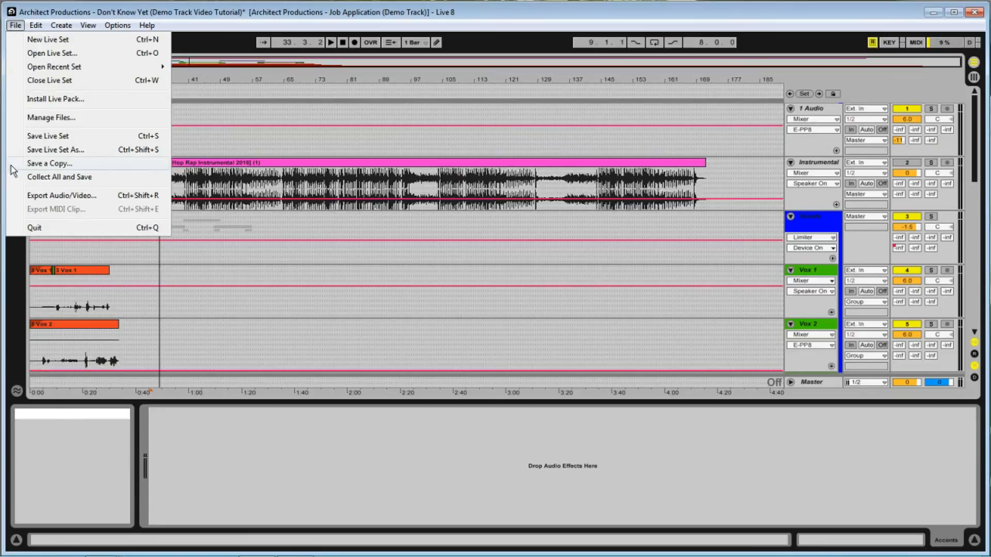
left_click(41, 137)
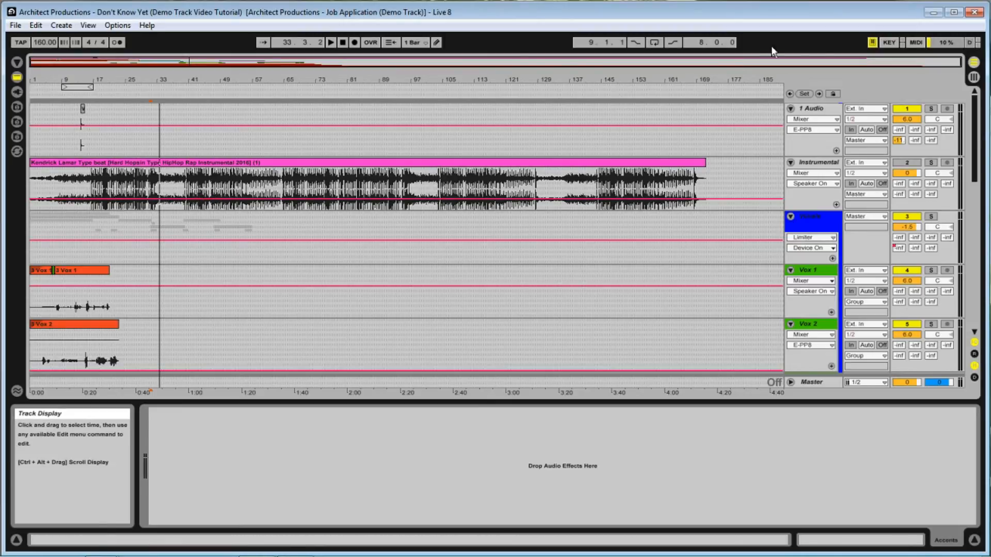
left_click(971, 15)
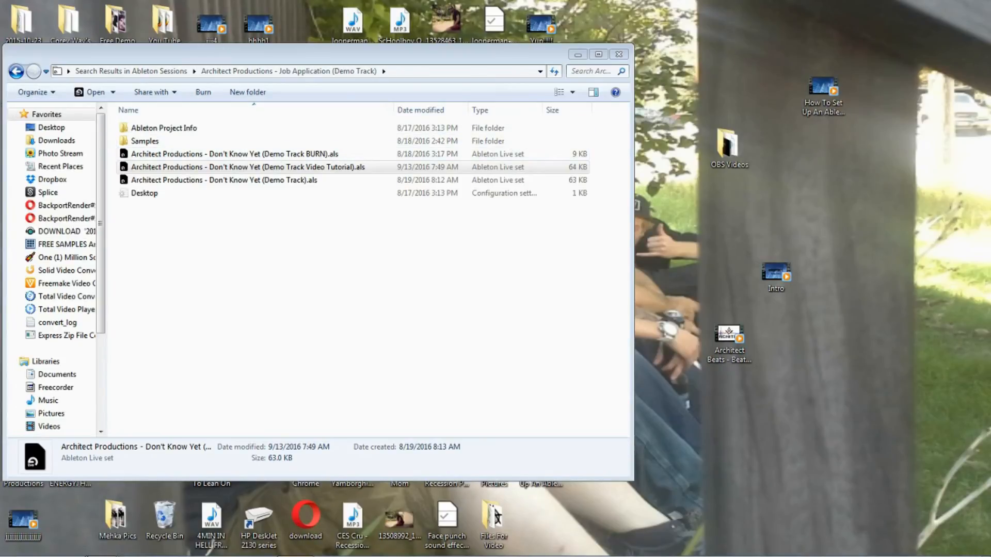
Open the Live Set Architect Beats - Beat 25 (Hood Runners).als from its project folder in Windows Explorer
mouse_move(83, 542)
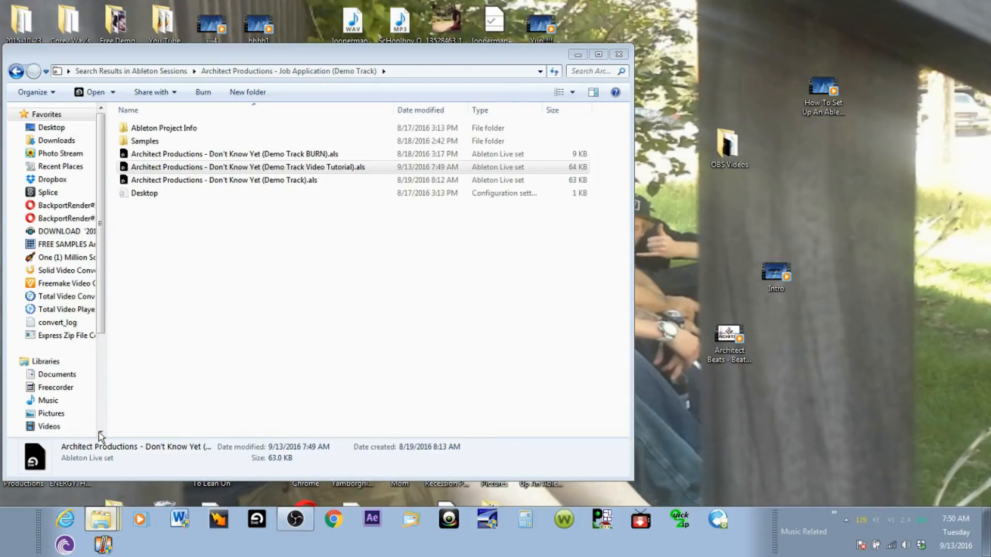
left_click(113, 417)
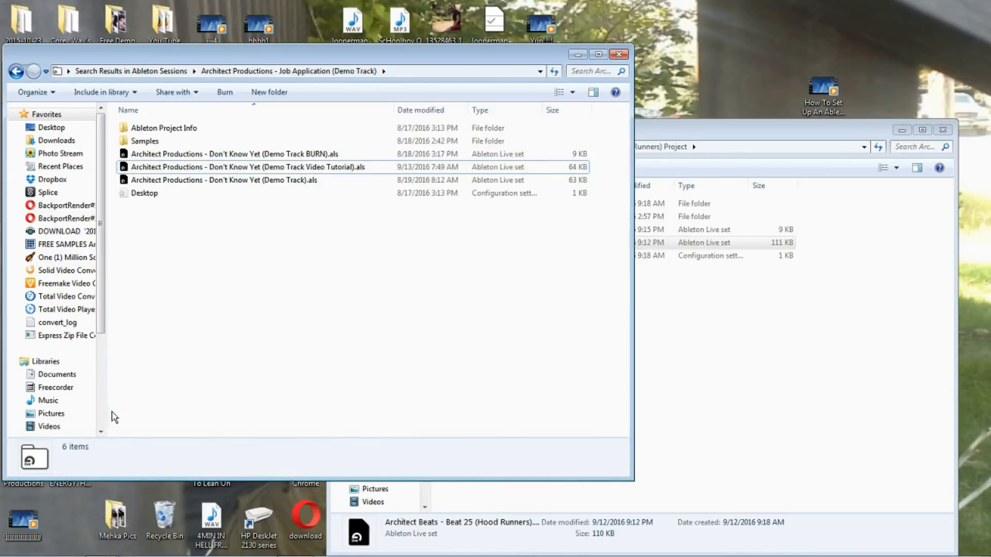
left_click(732, 135)
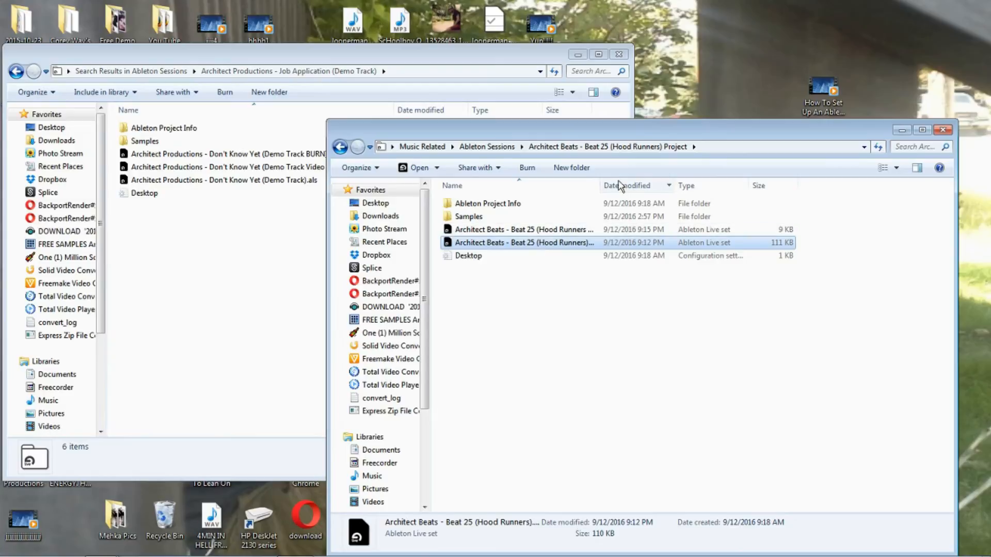
left_click_drag(599, 184, 694, 185)
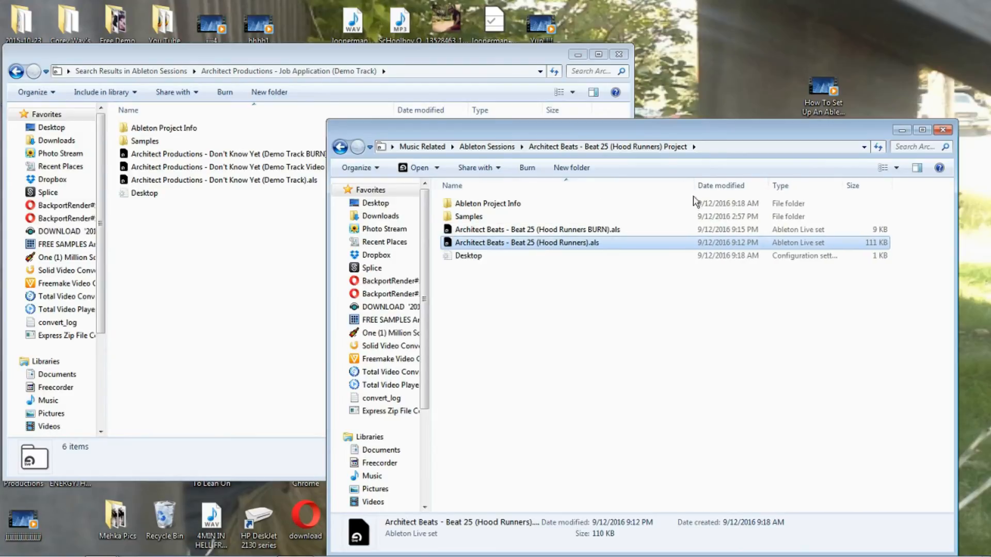
double_click(553, 243)
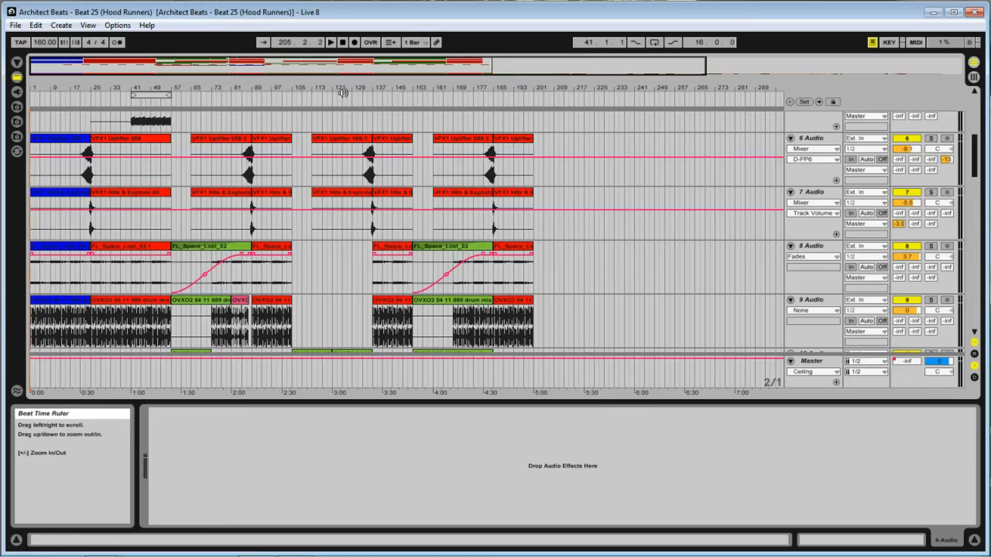
Look over the beat's audio tracks across the full arrangement and play it from 1.1.1
left_click_drag(387, 71, 387, 41)
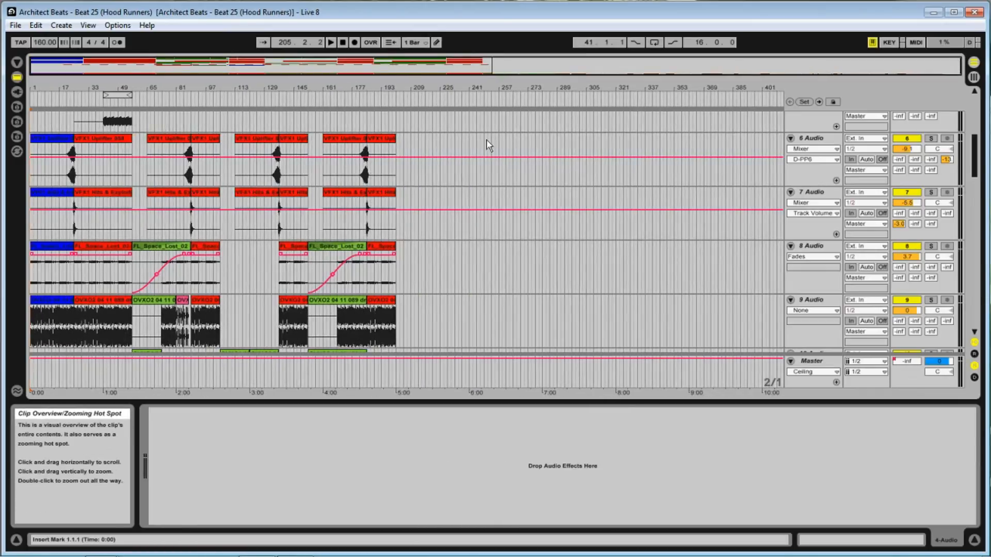
scroll(348, 201, "up", 2)
scroll(346, 199, "down", 3)
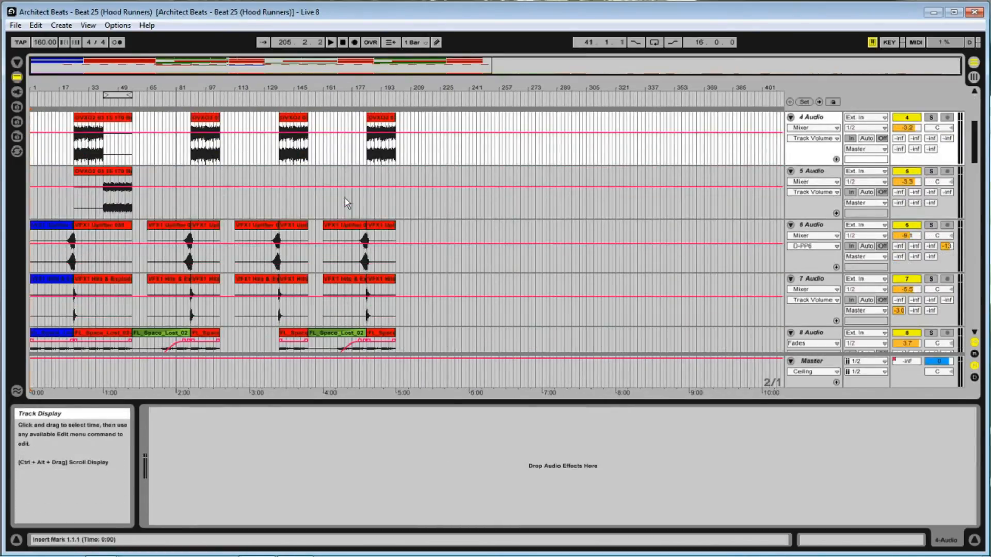
scroll(342, 198, "down", 5)
scroll(343, 198, "up", 7)
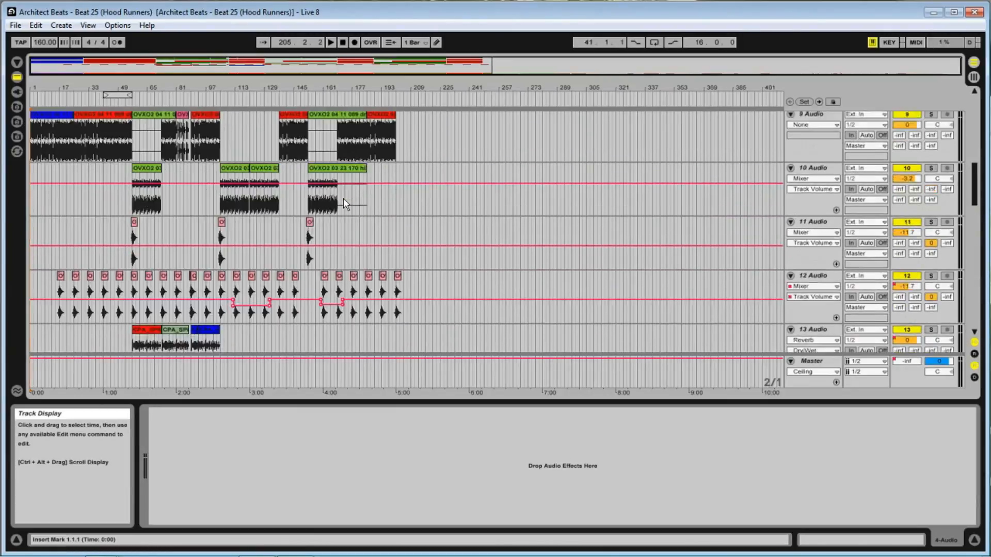
scroll(343, 198, "up", 5)
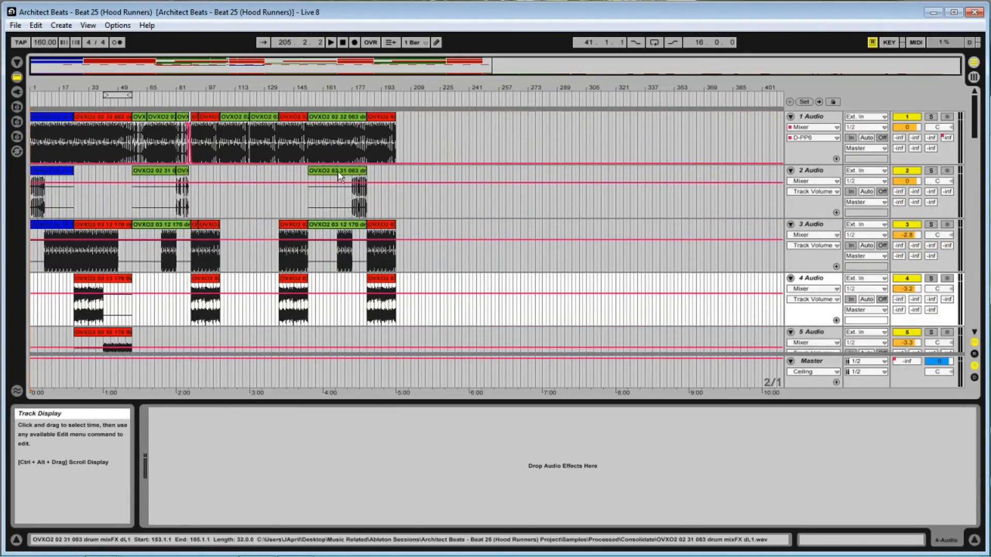
left_click(341, 44)
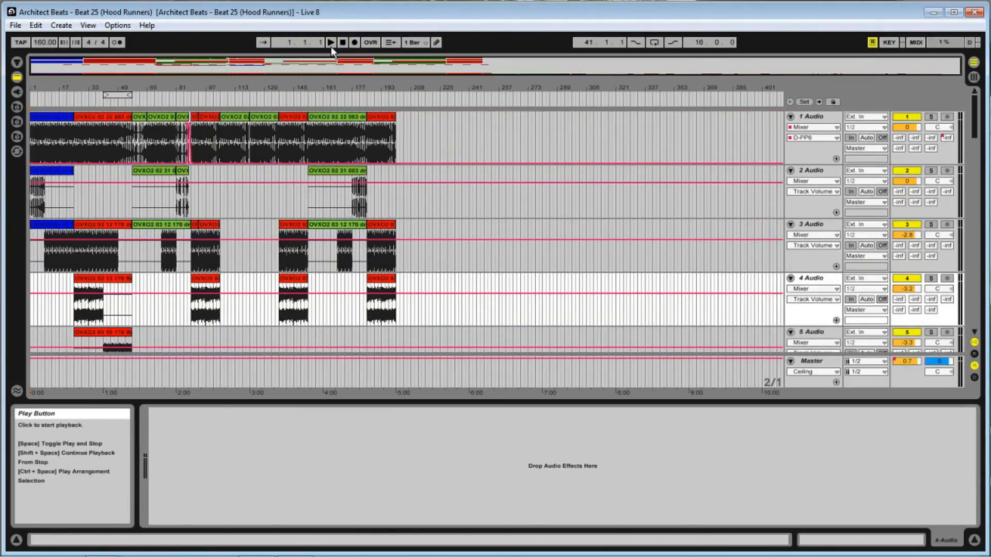
left_click(330, 46)
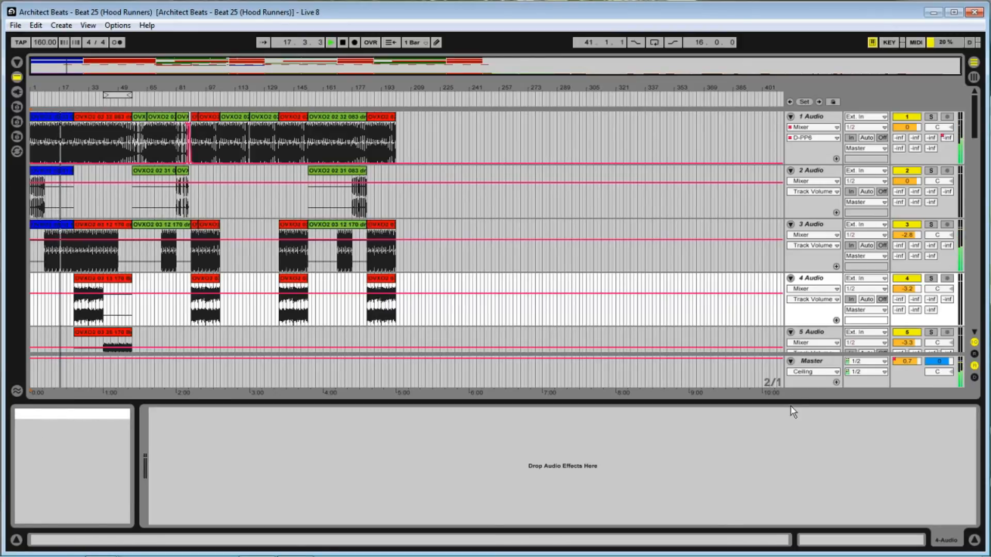
Hide the device view to enlarge the track area, and examine the clips and sends of all tracks during playback
left_click_drag(789, 404, 776, 508)
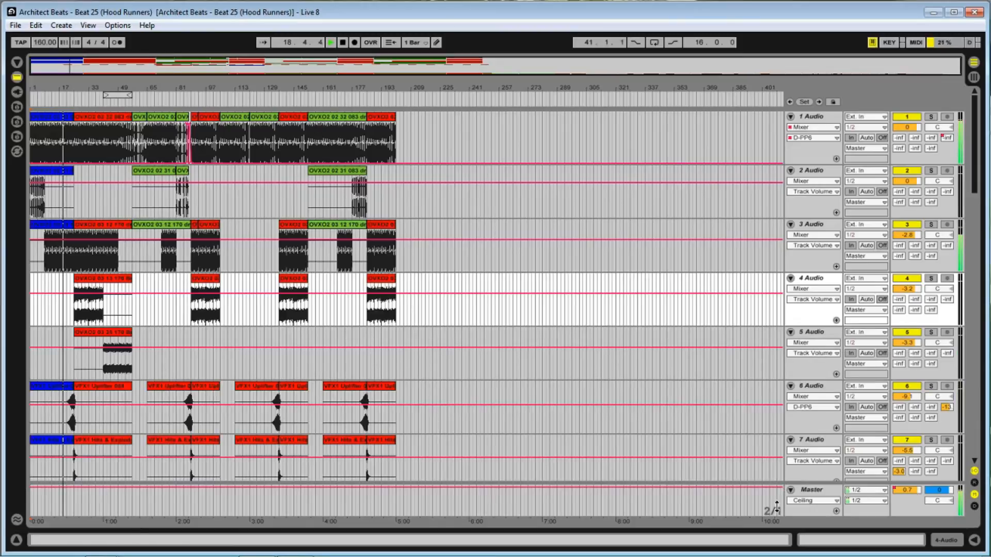
scroll(882, 317, "down", 5)
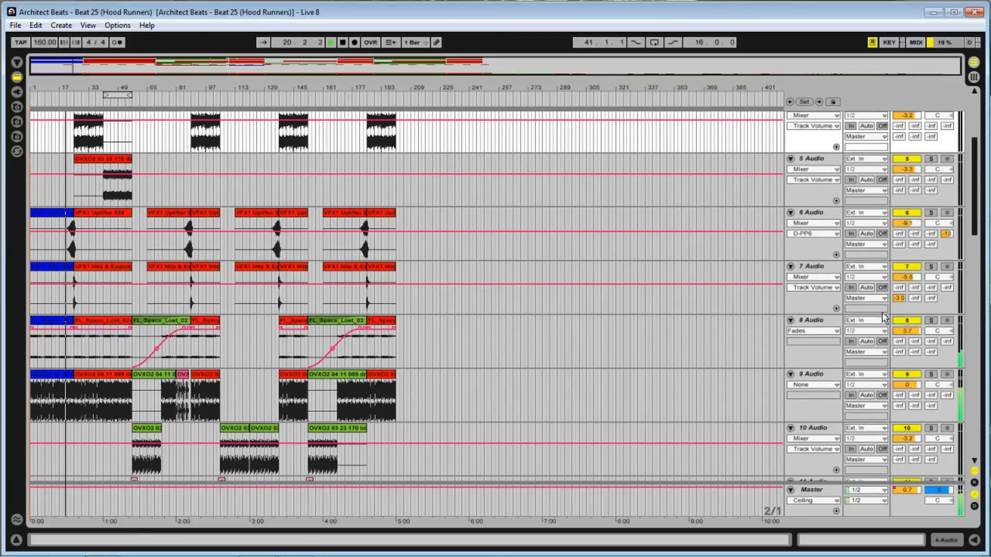
scroll(882, 317, "down", 3)
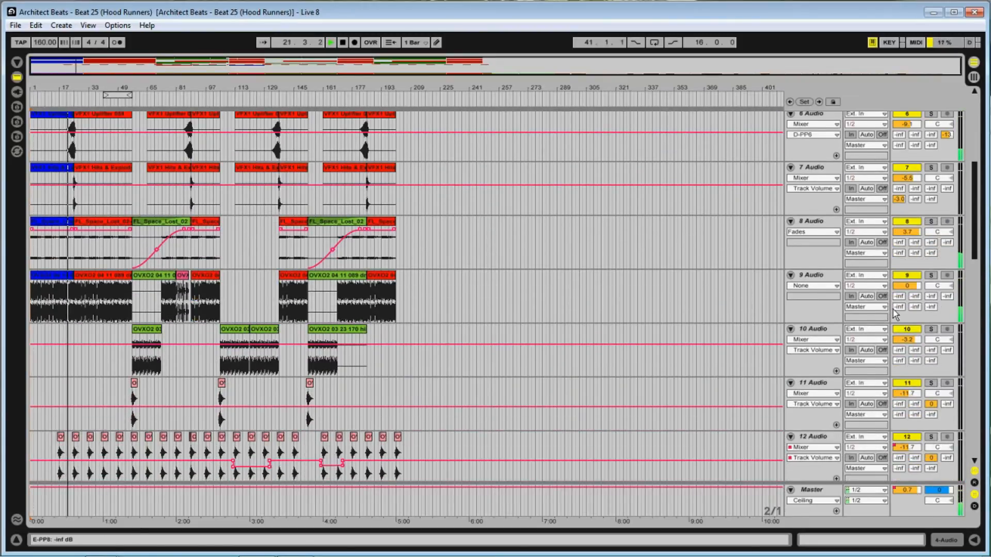
scroll(895, 312, "down", 5)
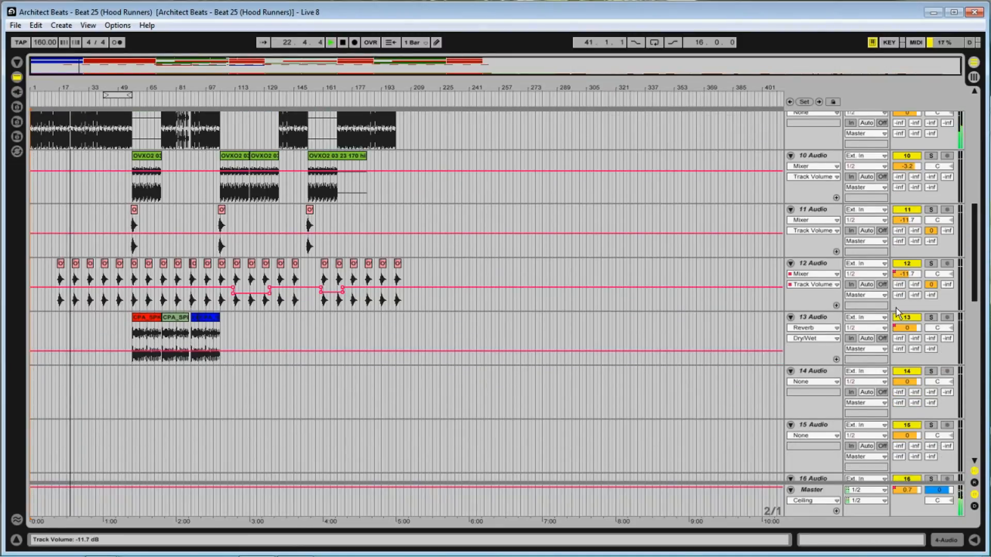
scroll(897, 312, "up", 3)
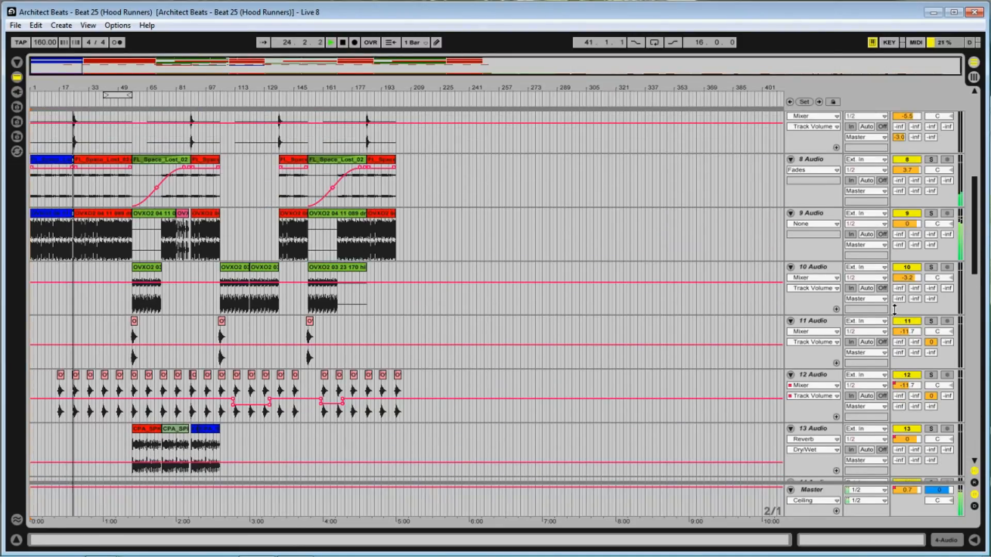
scroll(892, 315, "up", 6)
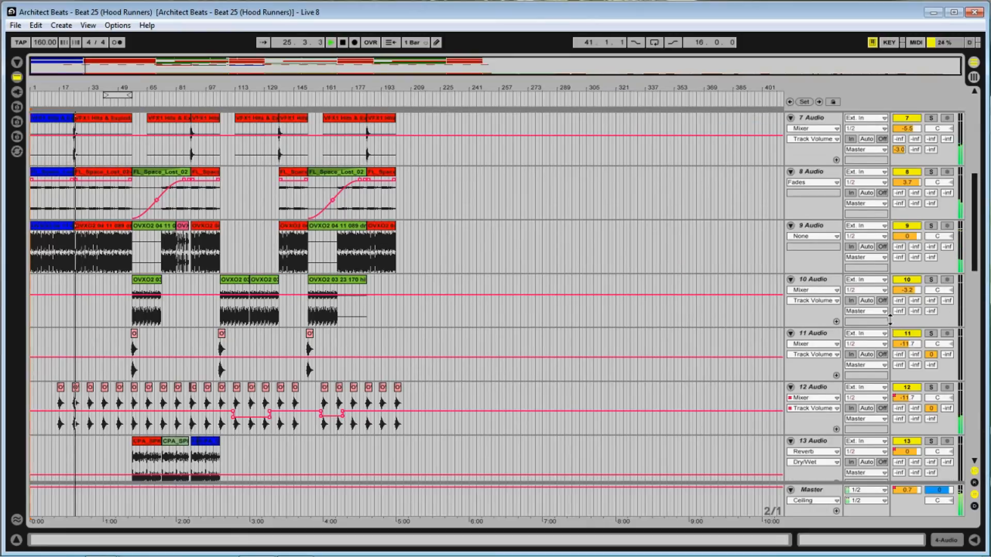
scroll(888, 338, "up", 3)
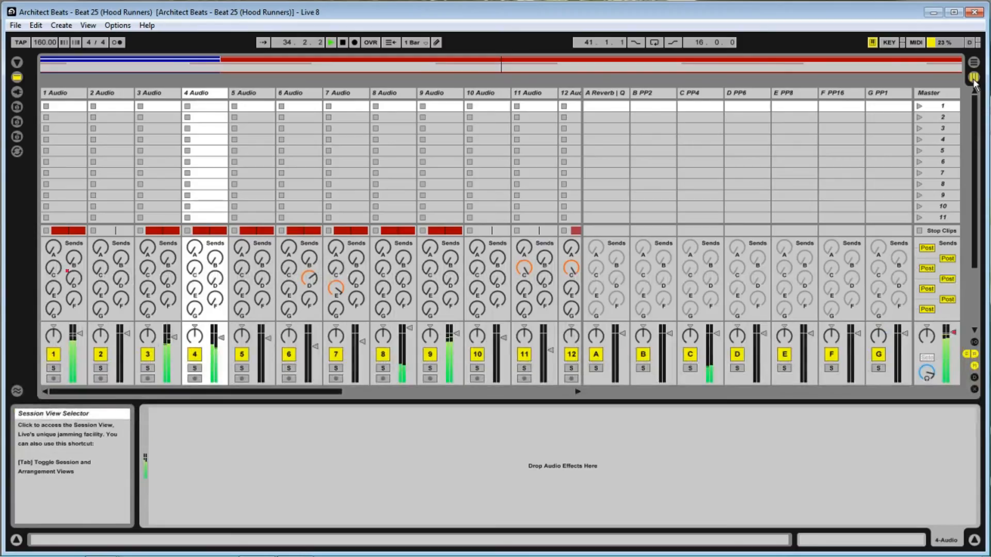
Hide the return tracks in Session View, and solo tracks 8, 5 and 10 one after another to hear each alone
left_click(974, 77)
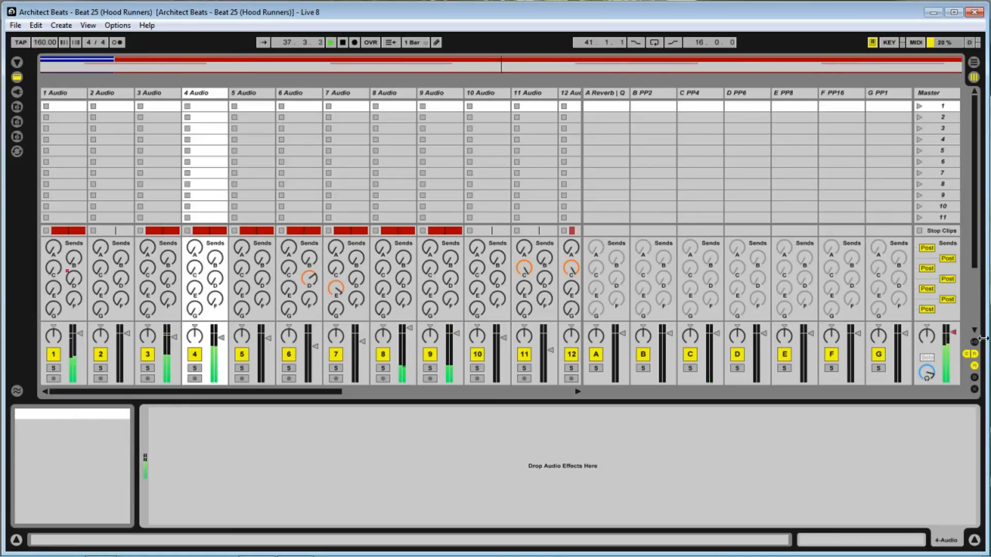
left_click(975, 354)
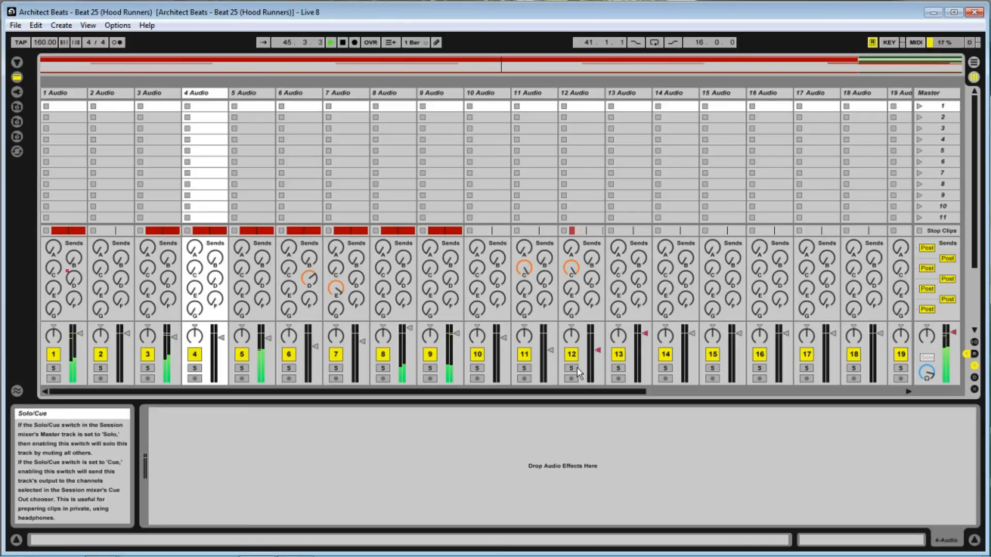
left_click(384, 368)
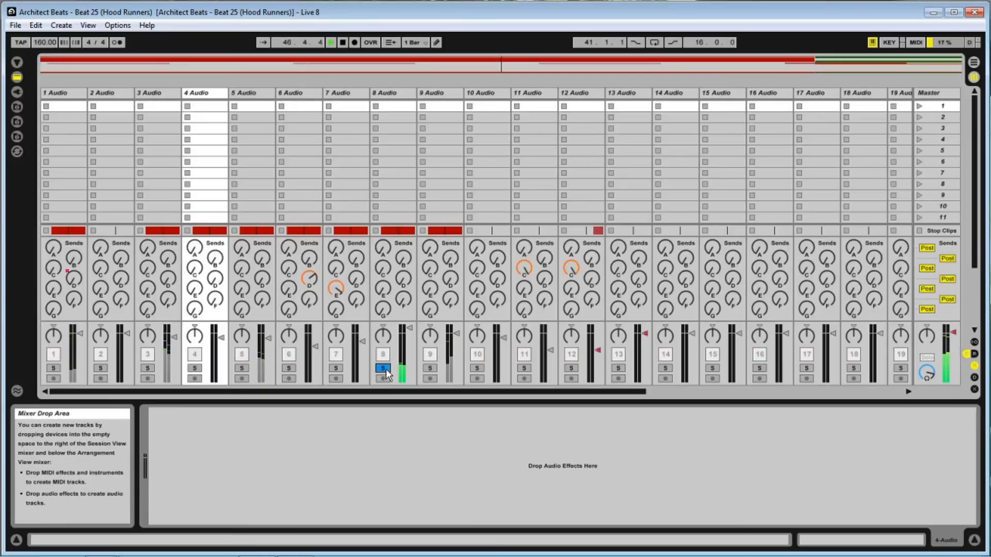
left_click(384, 368)
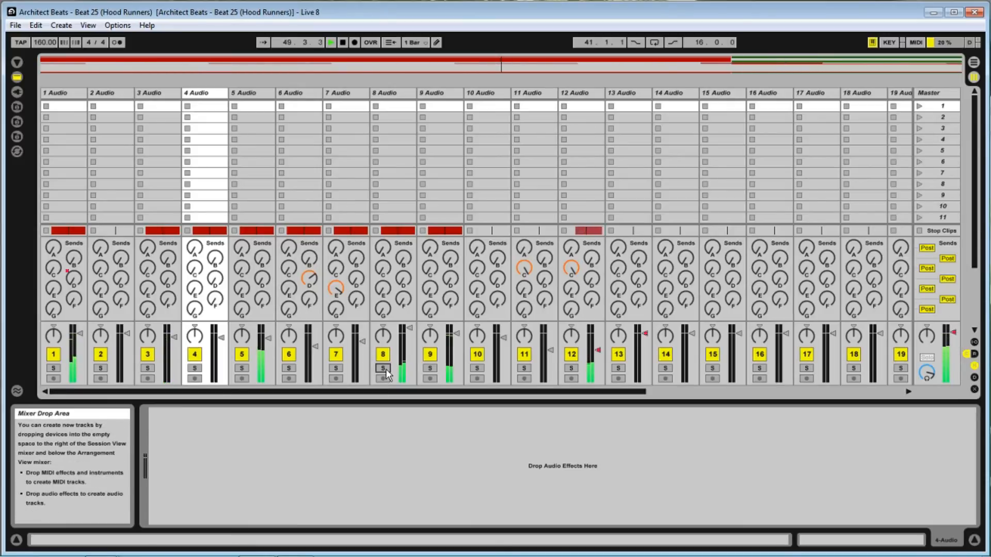
left_click(242, 369)
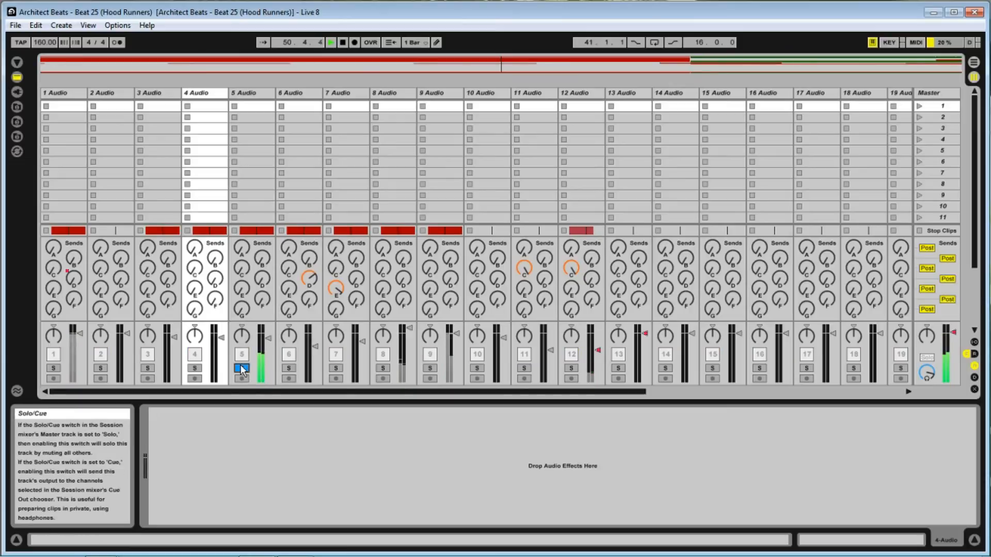
left_click(241, 369)
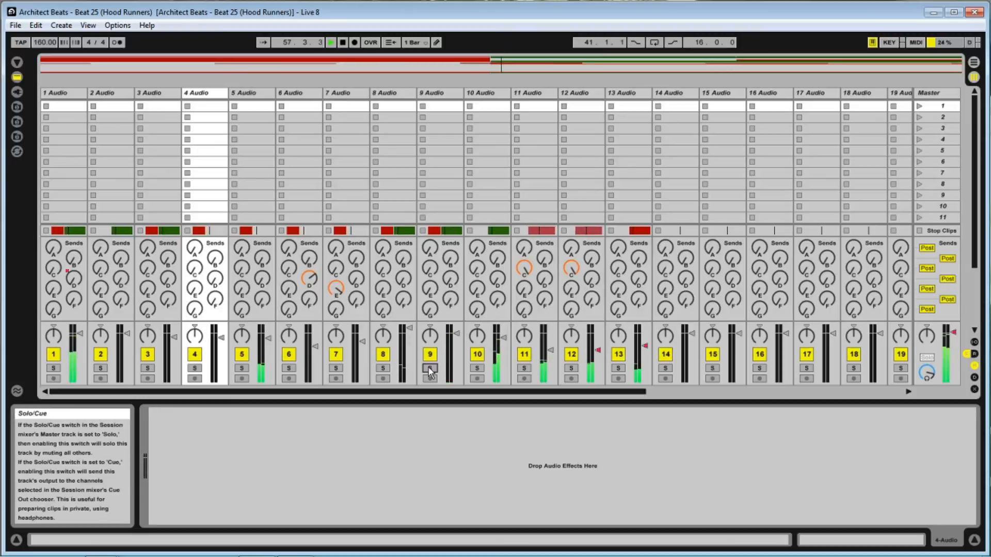
left_click(473, 368)
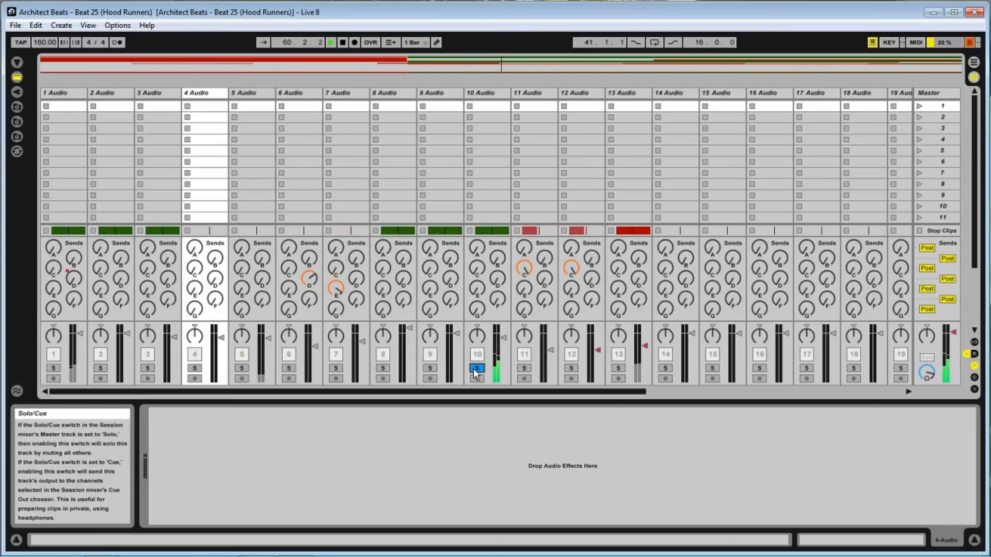
left_click(473, 369)
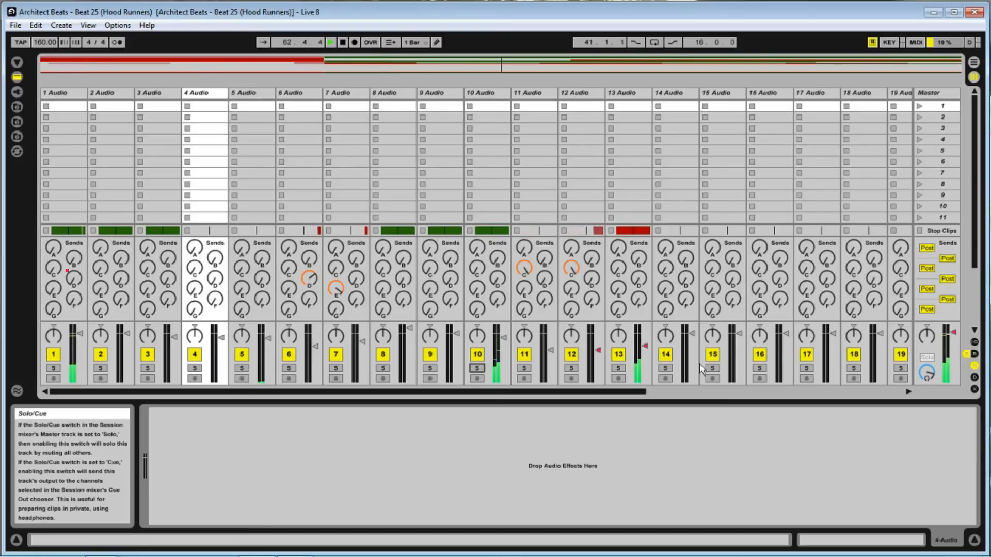
Return to the Arrangement View and change the fixed grid to 8 Bars, and finally to 4 Bars
left_click(976, 64)
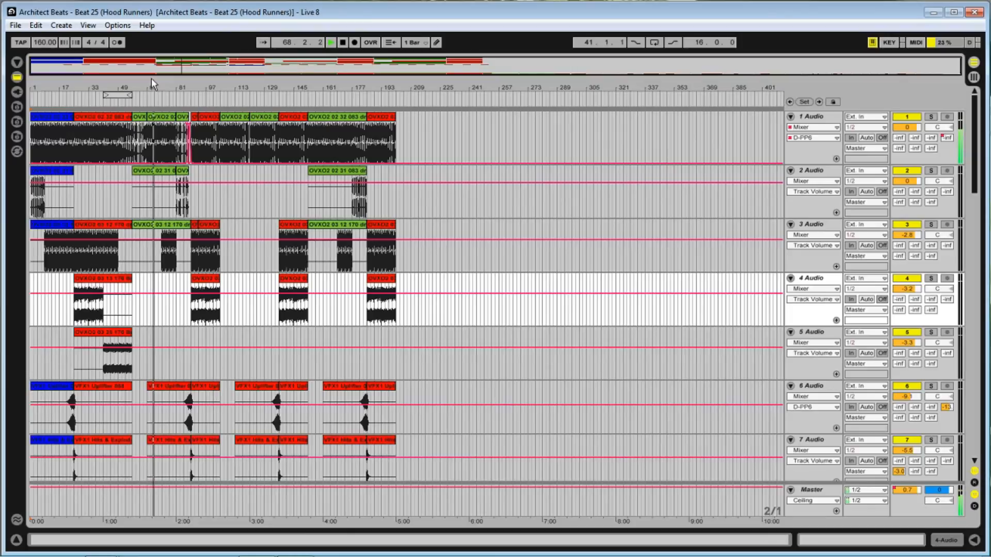
left_click_drag(159, 86, 254, 85)
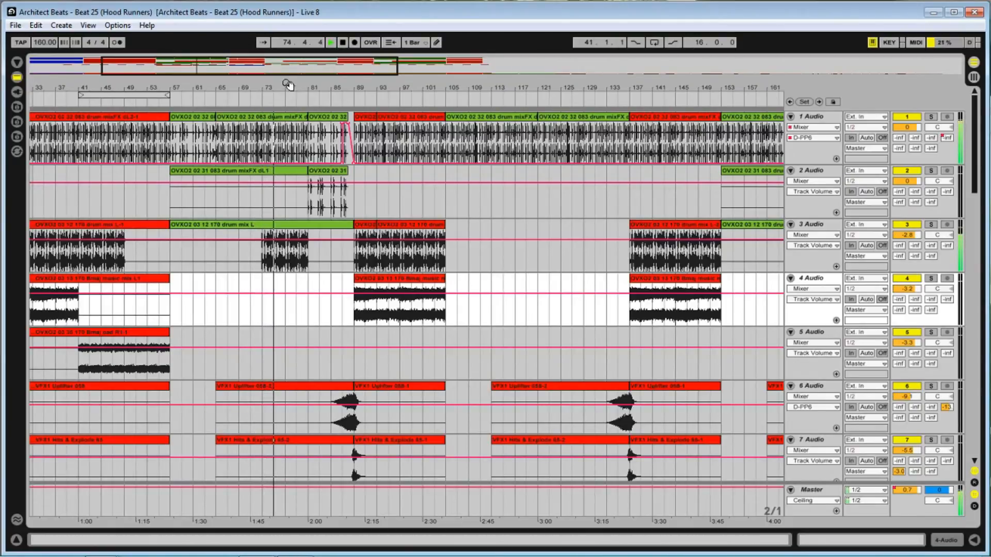
right_click(463, 205)
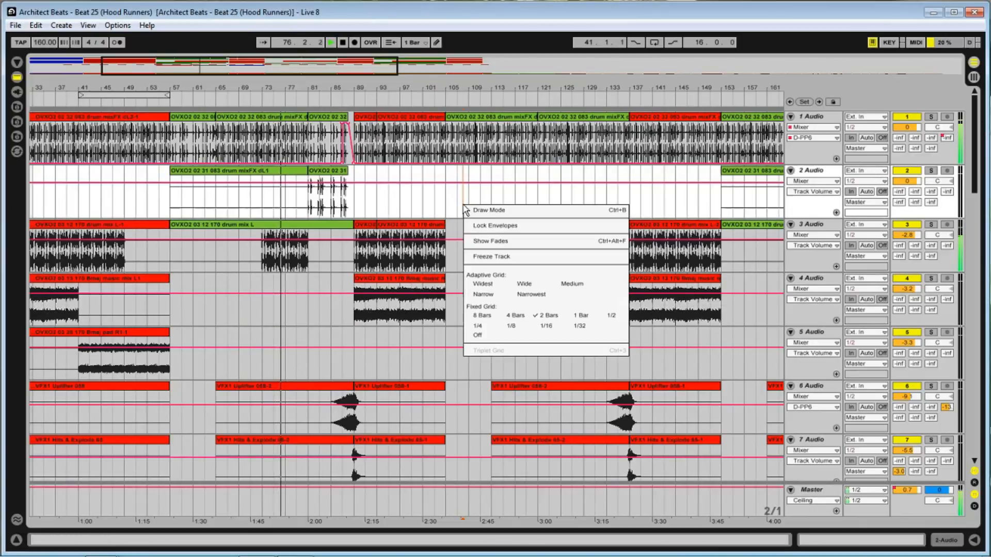
left_click(484, 316)
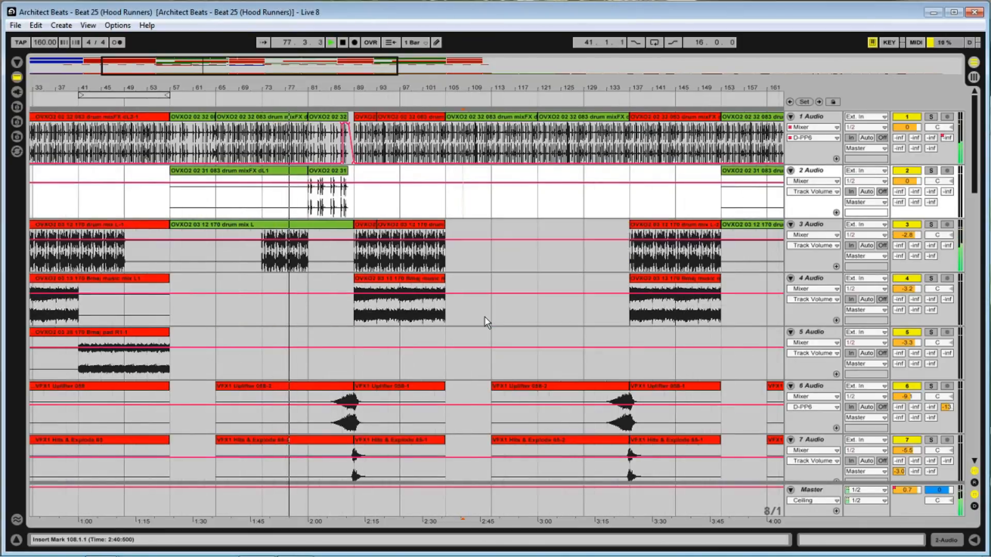
right_click(461, 202)
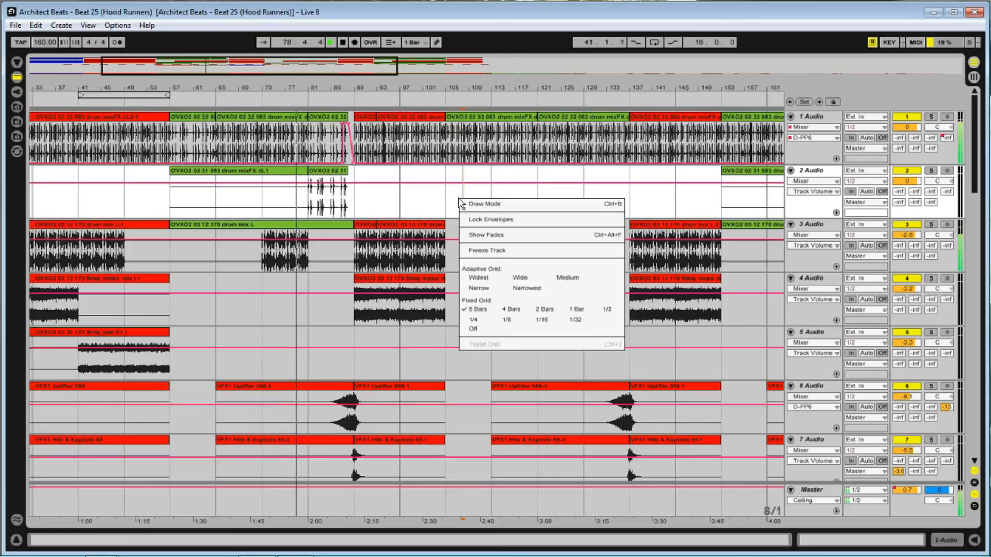
left_click(526, 312)
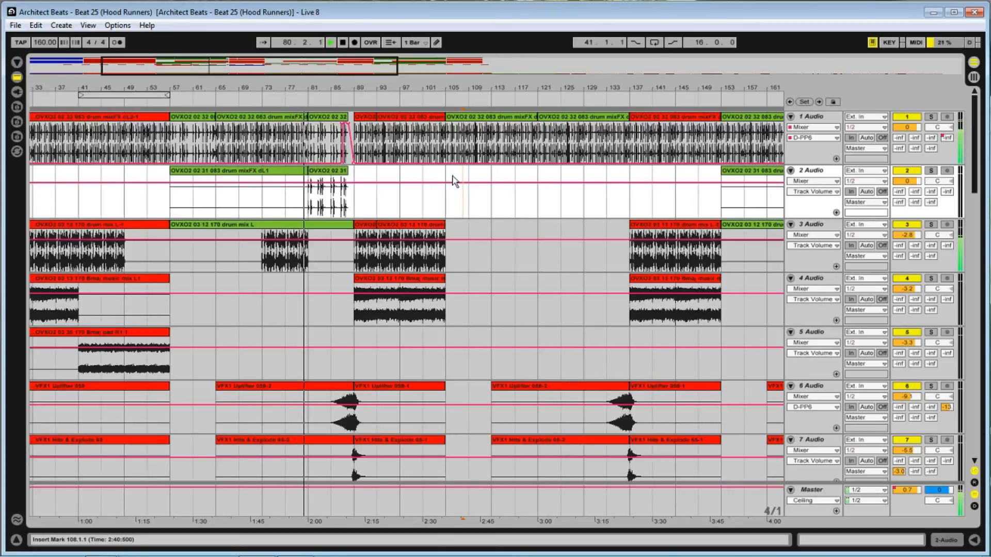
Solo track 11 around bar 105 to hear its hit alone, and turn the solo off again
key("plus")
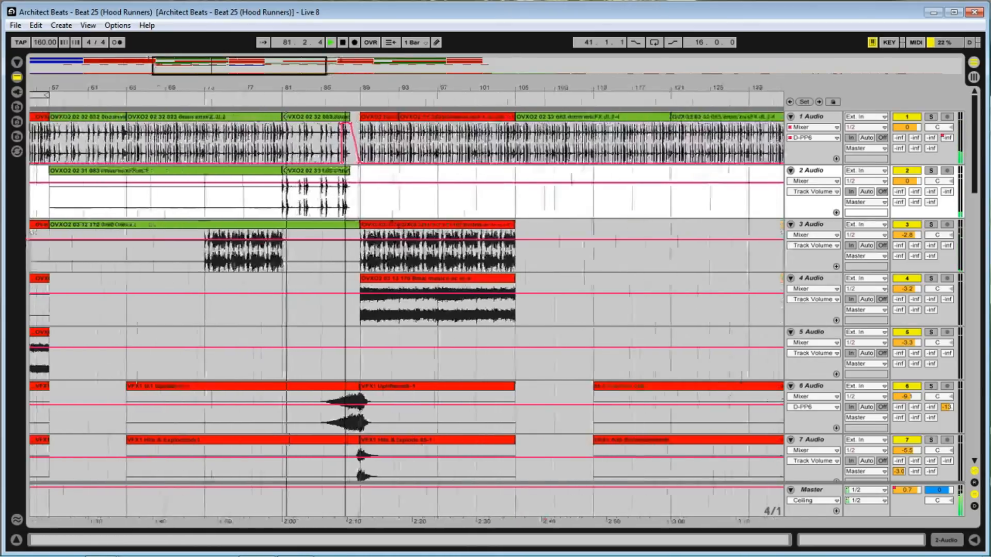
left_click_drag(345, 89, 508, 90)
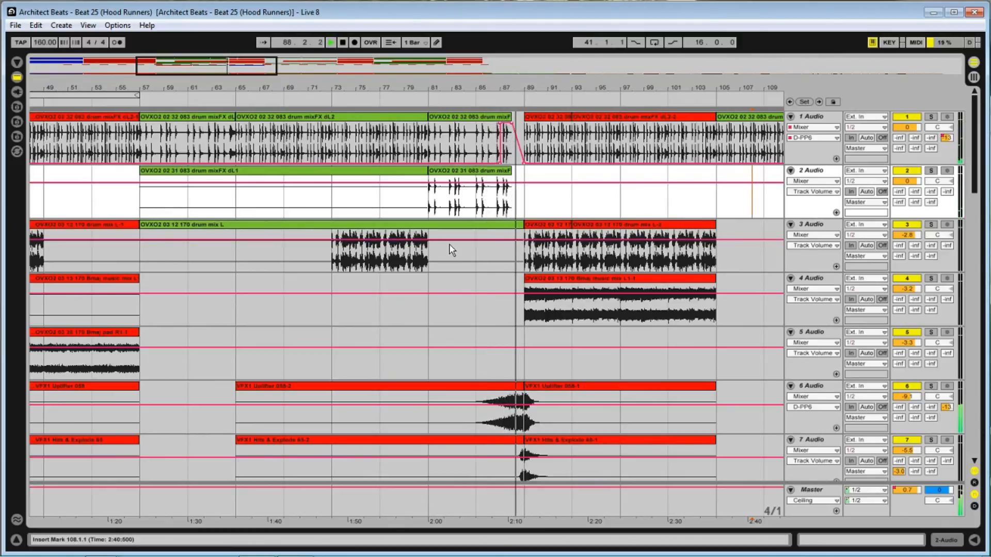
scroll(451, 250, "down", 5)
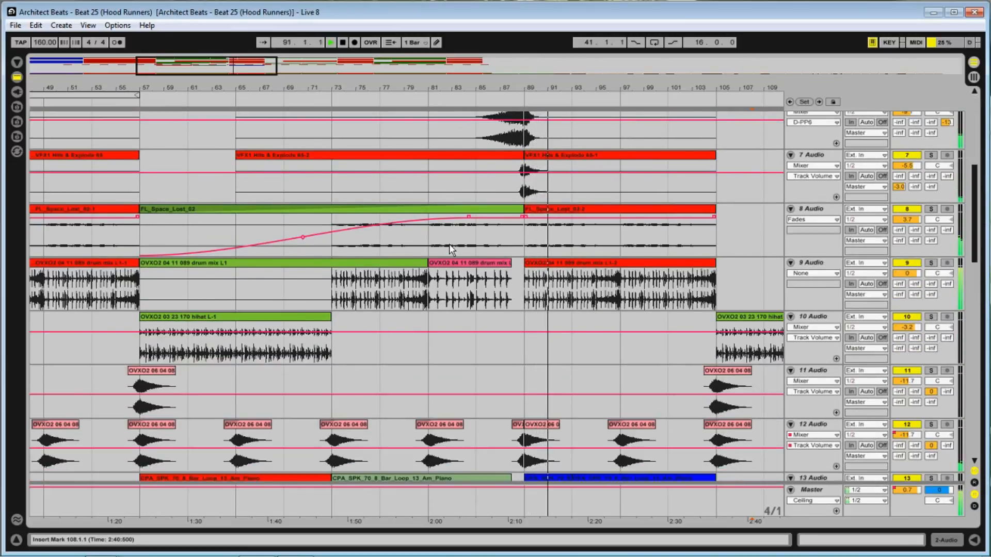
scroll(450, 249, "down", 3)
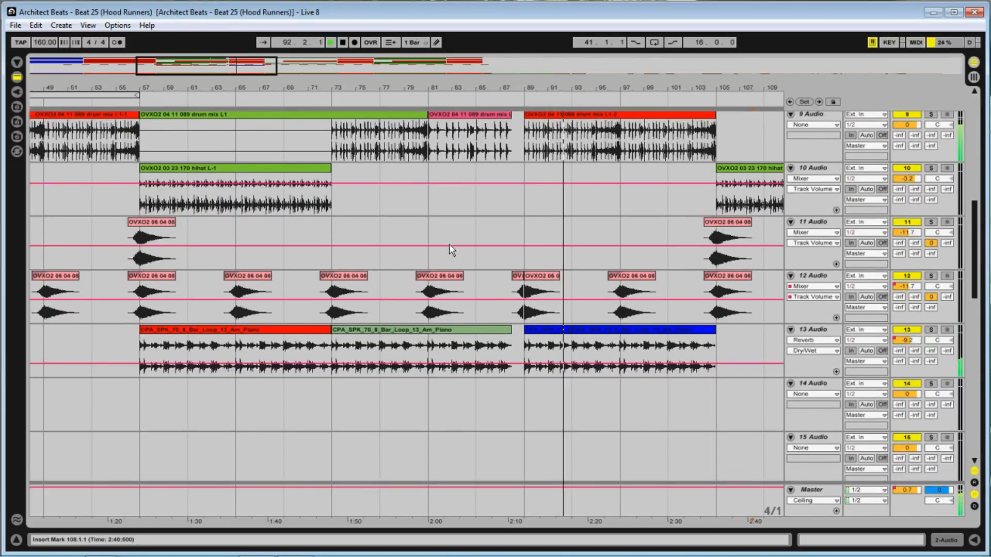
scroll(449, 245, "up", 1)
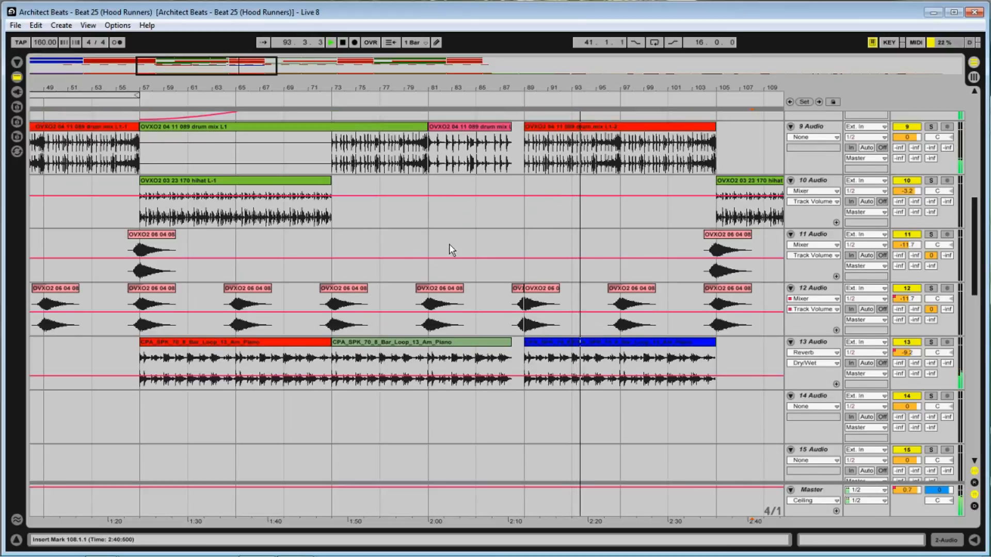
scroll(451, 250, "up", 1)
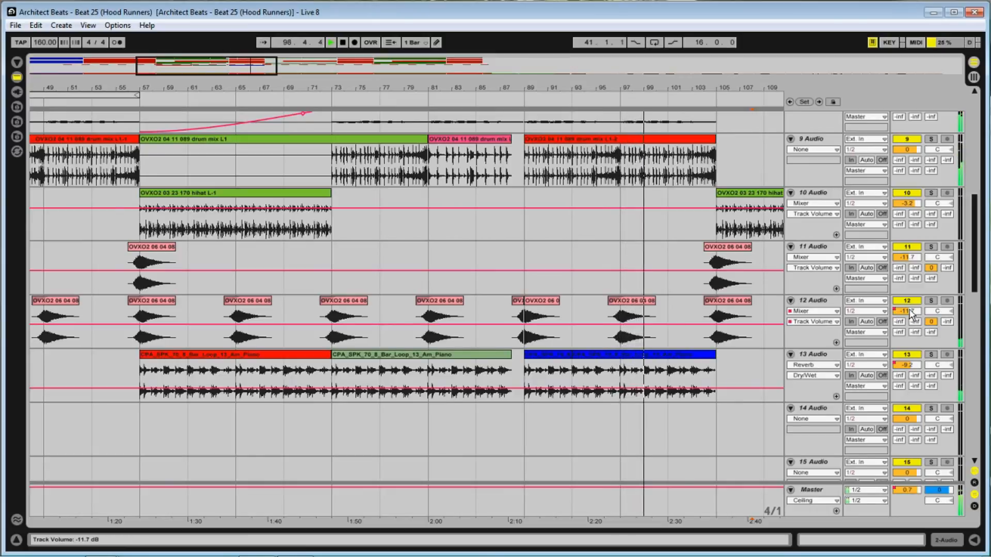
left_click(931, 247)
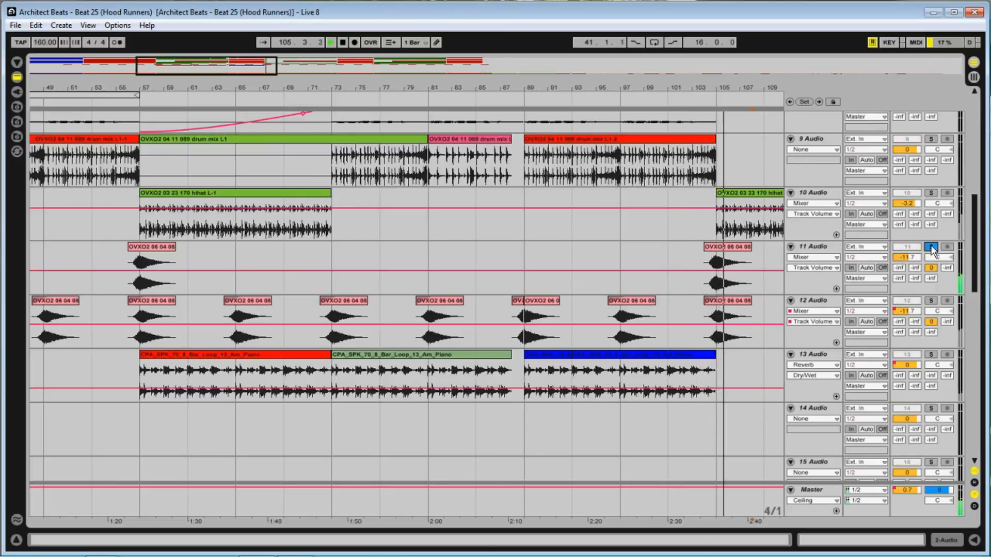
left_click(931, 247)
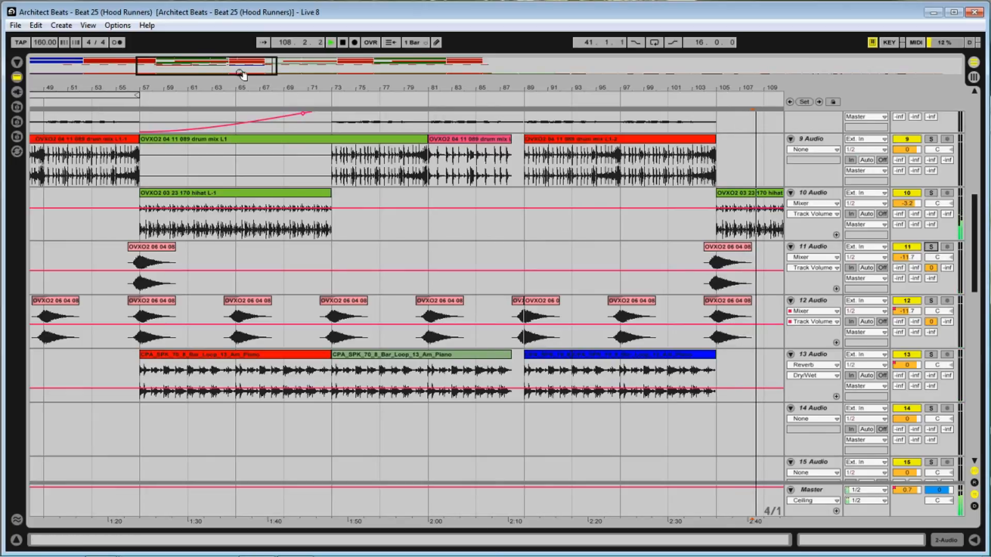
Solo track 12 in the section with lowered volume automation after bar 113, and turn the solo off again
left_click_drag(241, 74, 241, 23)
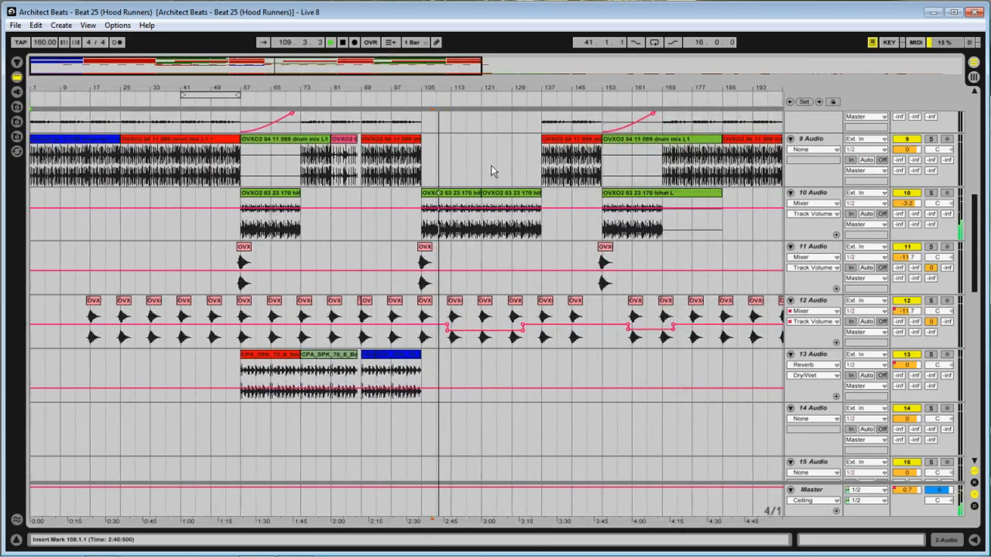
left_click_drag(529, 90, 528, 87)
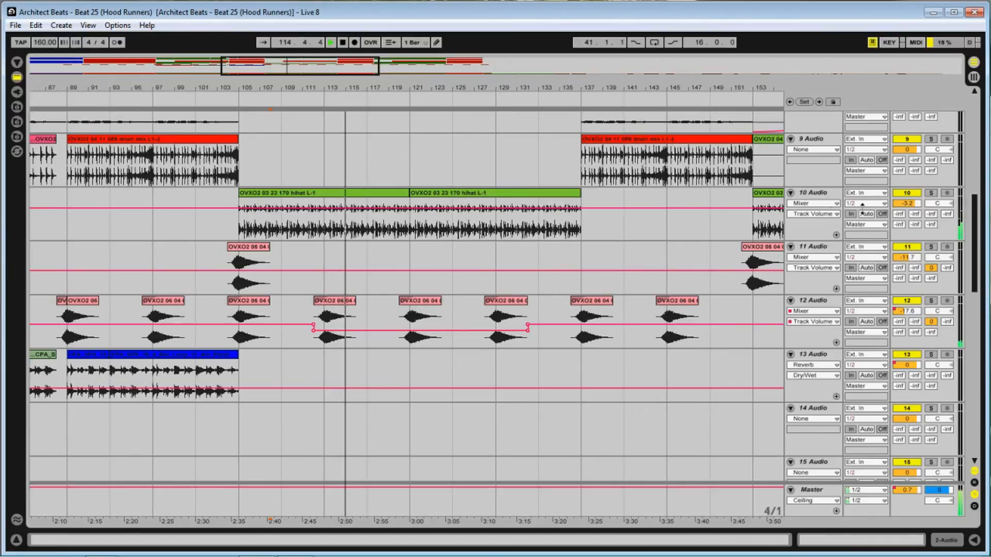
left_click(930, 302)
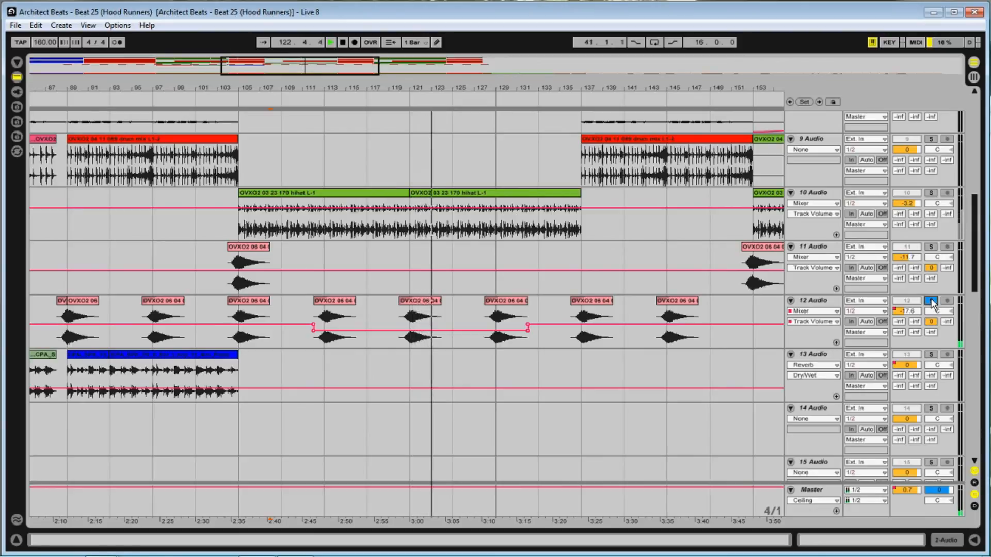
left_click(931, 301)
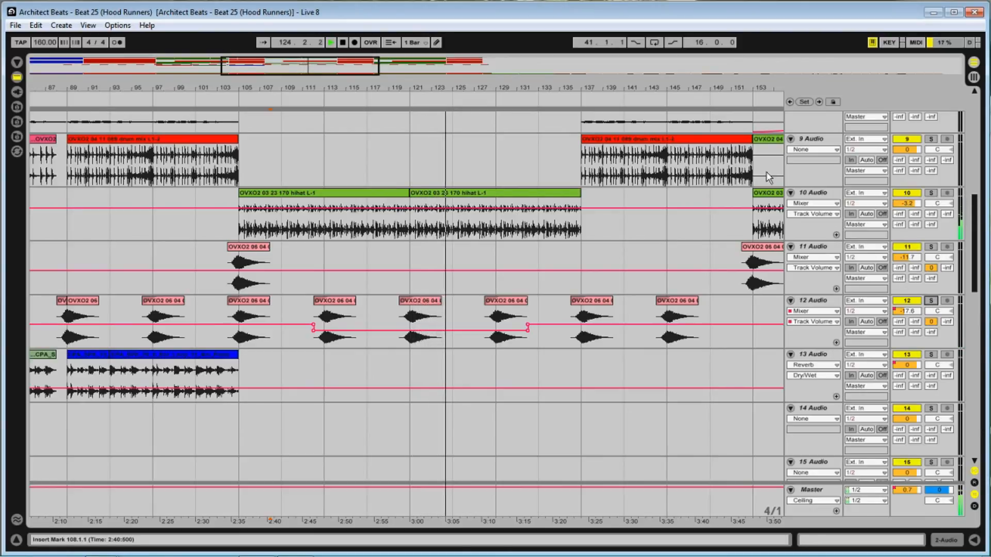
Solo the drum mix on track 1 briefly during playback, and restore the full mix
scroll(474, 239, "up", 8)
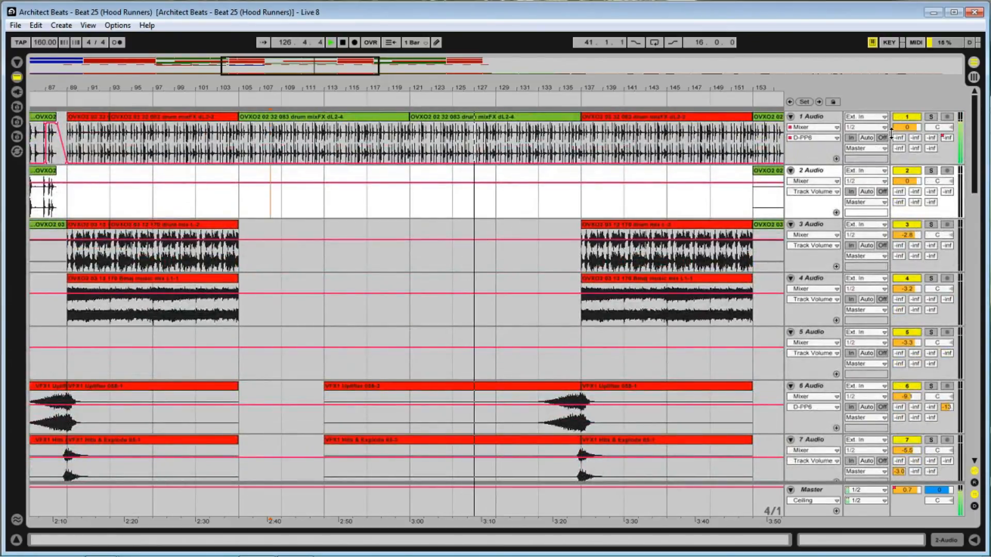
left_click(932, 118)
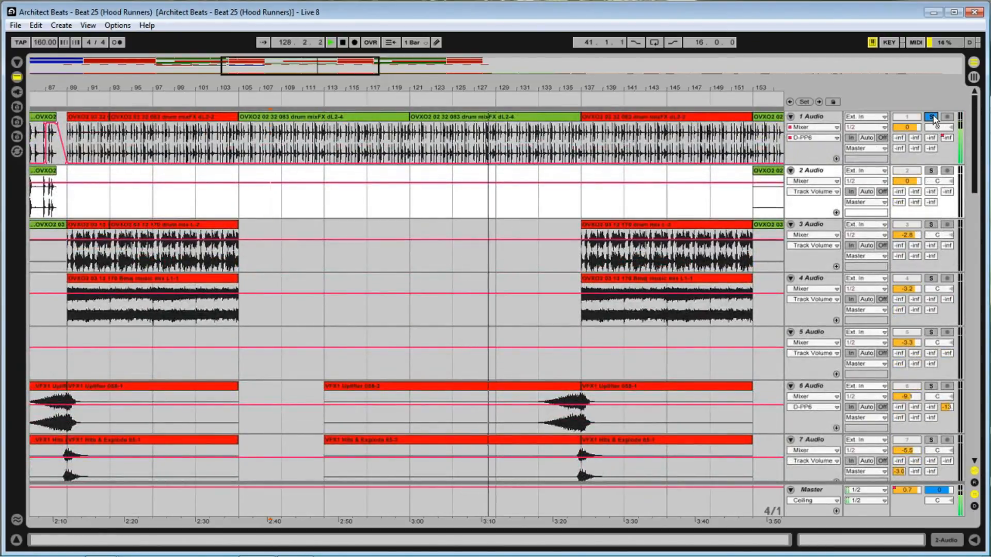
left_click(932, 118)
Look over the clips on all tracks between bars 87 and 153, placing the insert marker at 129.1.1 on track 2
scroll(456, 267, "down", 1)
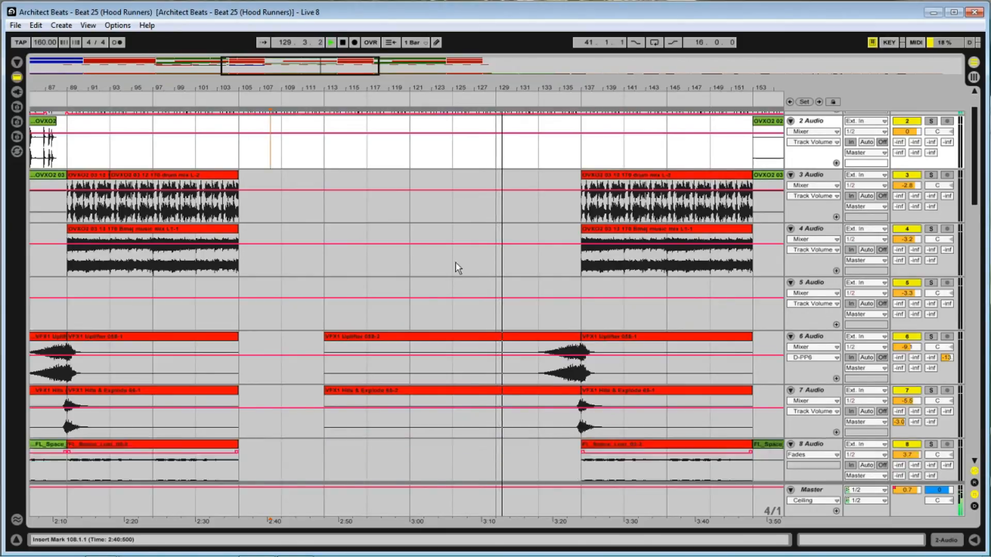
scroll(457, 267, "down", 9)
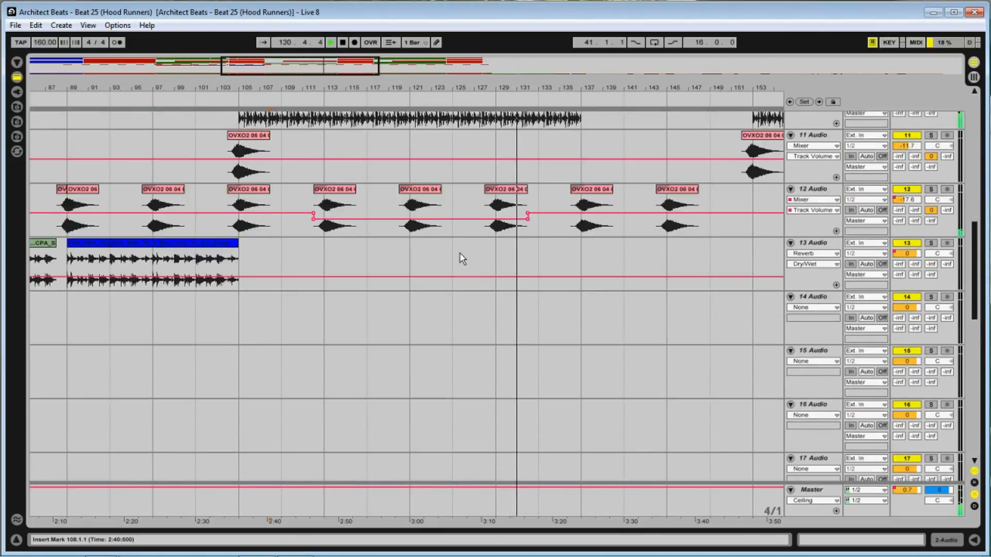
scroll(461, 258, "up", 1)
scroll(627, 215, "up", 6)
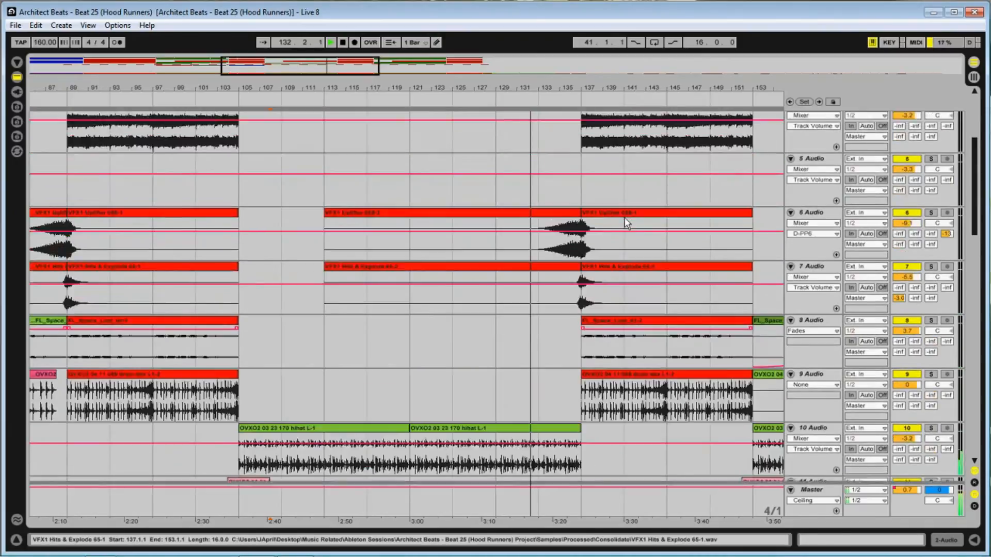
scroll(626, 223, "up", 3)
left_click(516, 209)
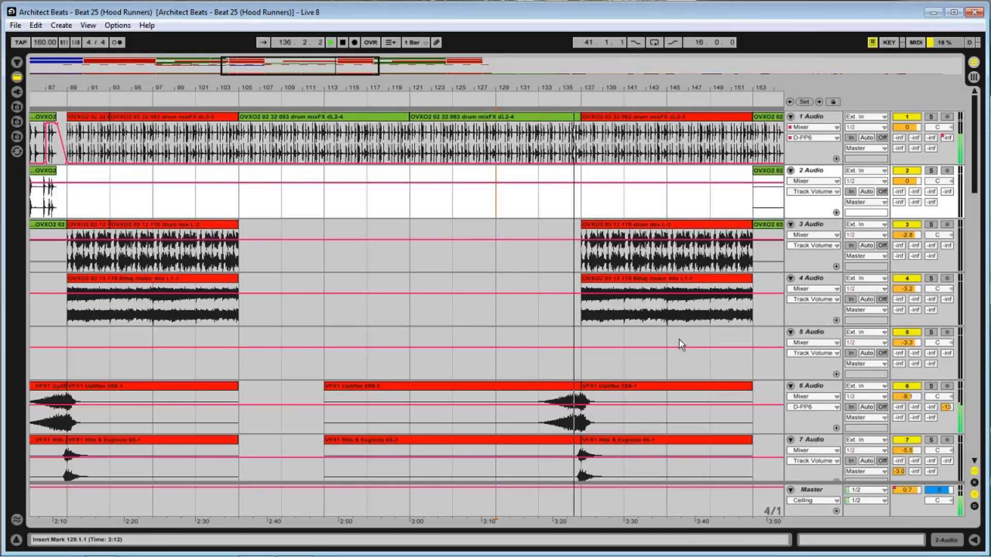
Fold the Master track and show the Auto Filter device of track 12
scroll(655, 296, "down", 8)
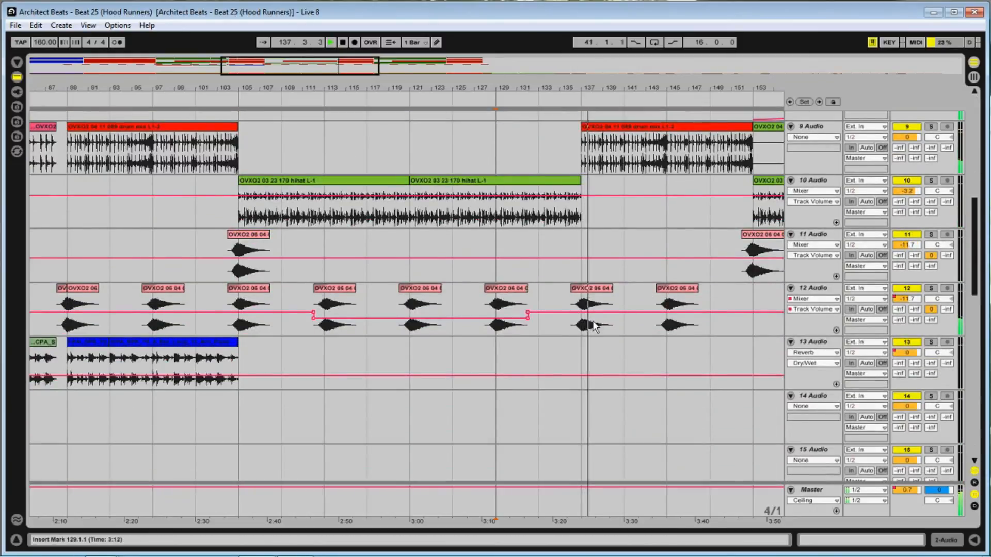
left_click(567, 329)
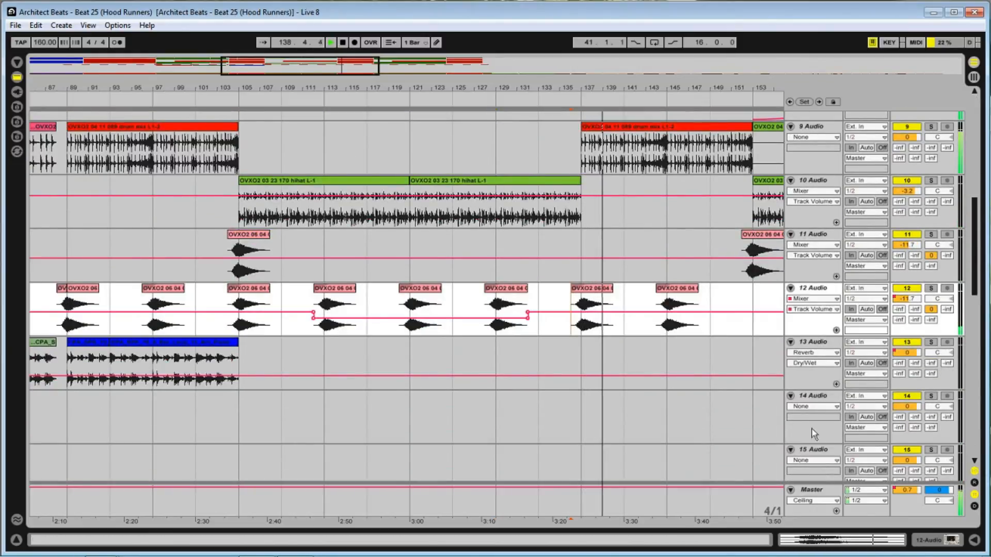
left_click_drag(940, 511, 946, 540)
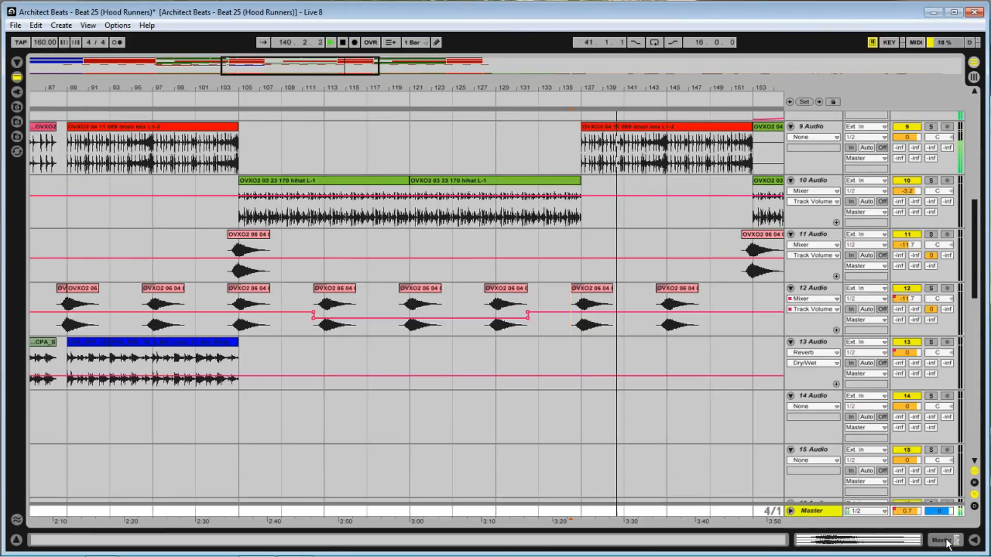
left_click(570, 326)
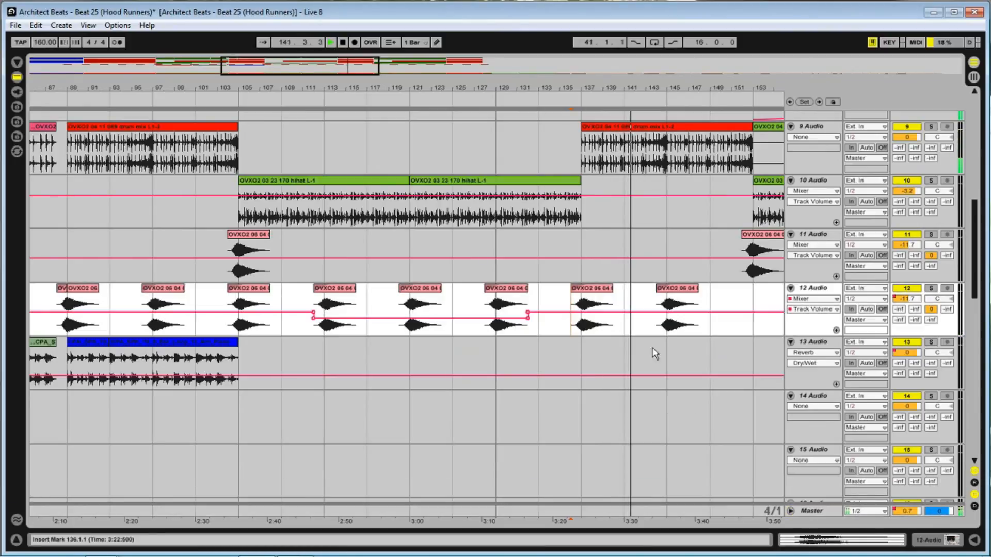
left_click(928, 541)
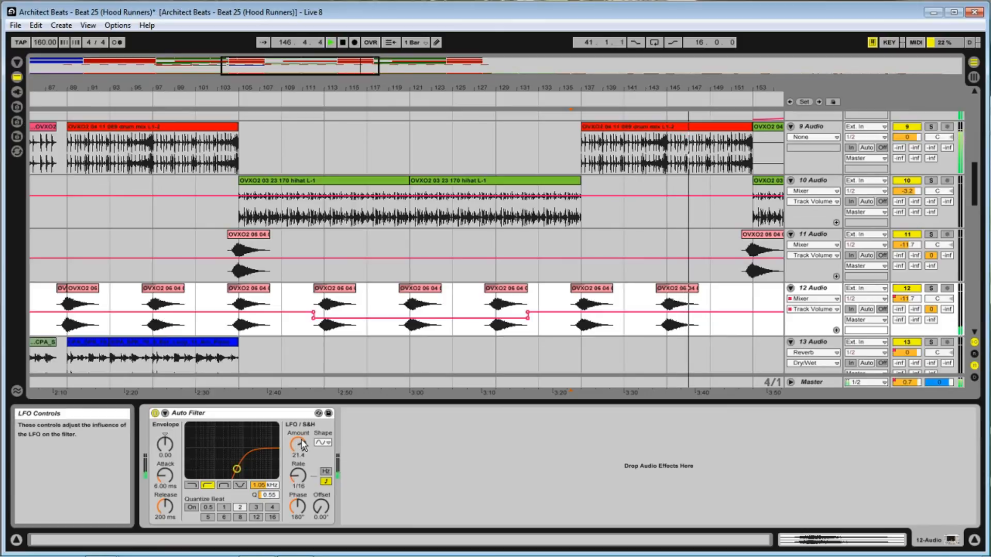
Turn on Follow for playback, and examine the clips, fades and volume automation on tracks 7 to 13
left_click(264, 42)
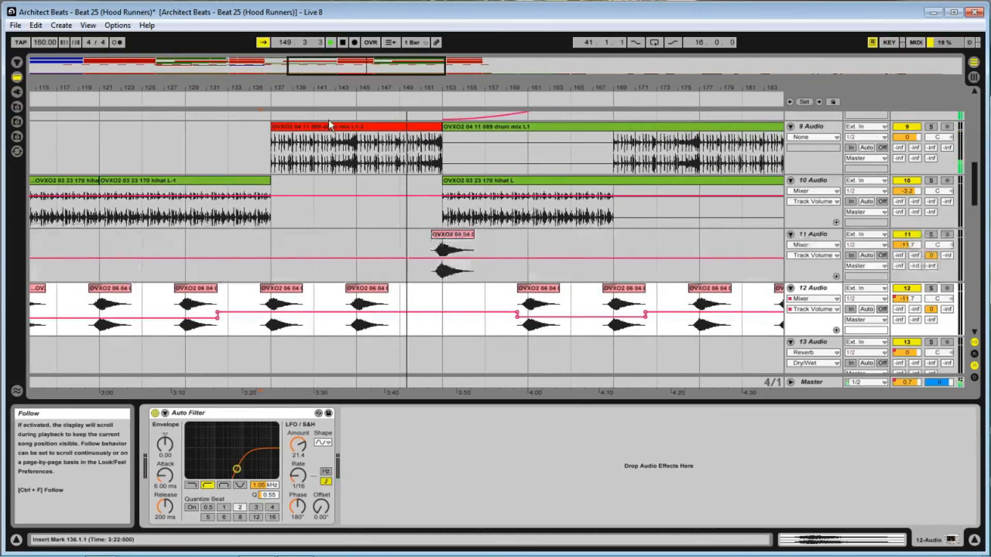
scroll(562, 261, "up", 3)
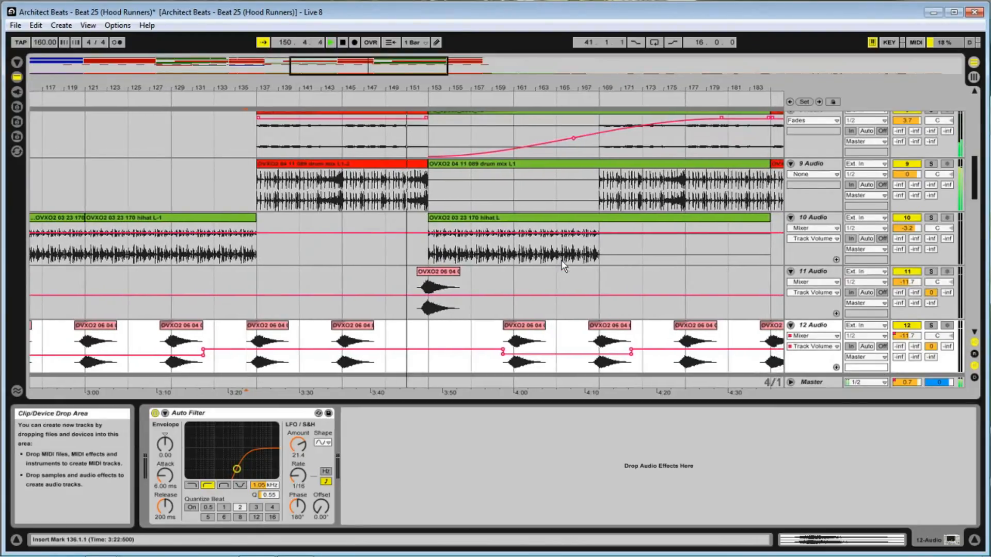
scroll(564, 266, "down", 3)
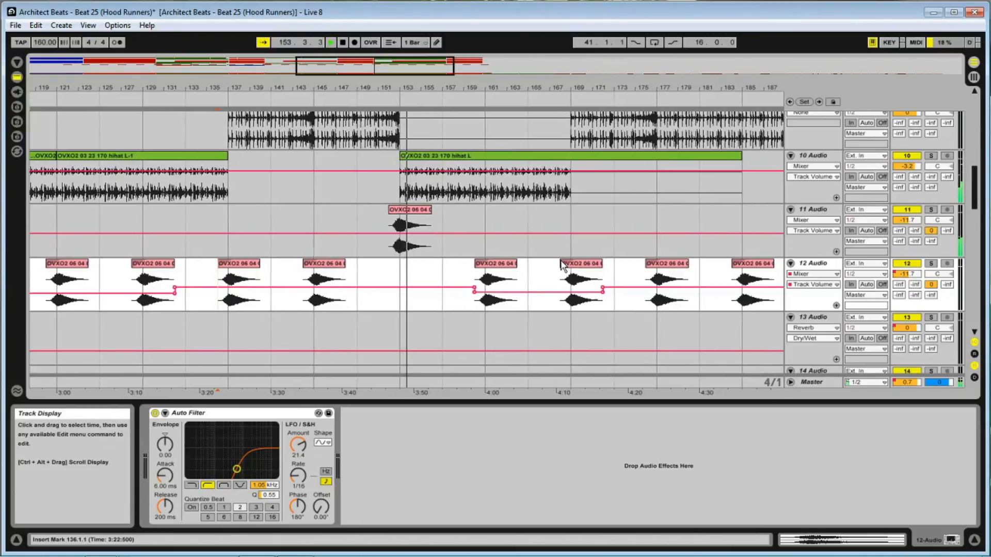
scroll(531, 247, "up", 5)
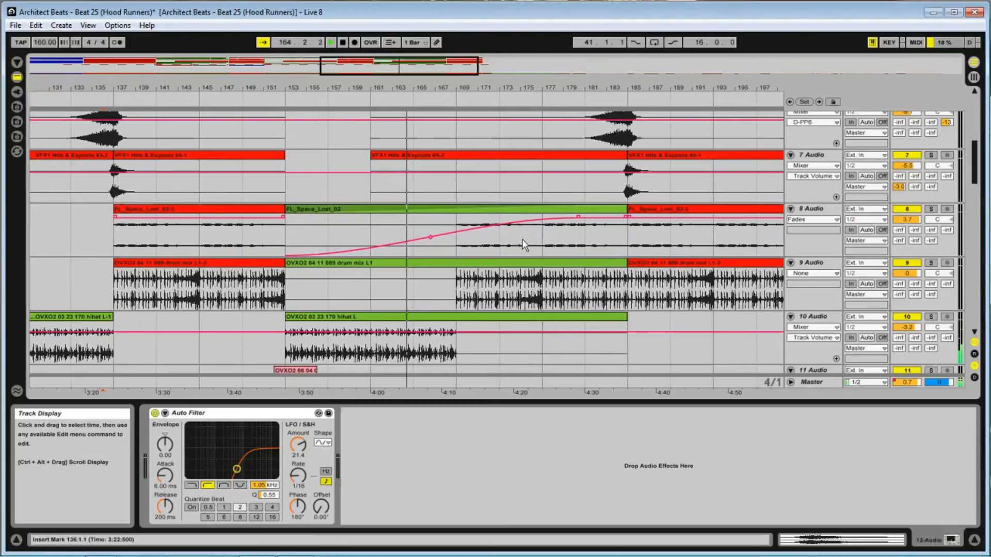
scroll(525, 250, "down", 3)
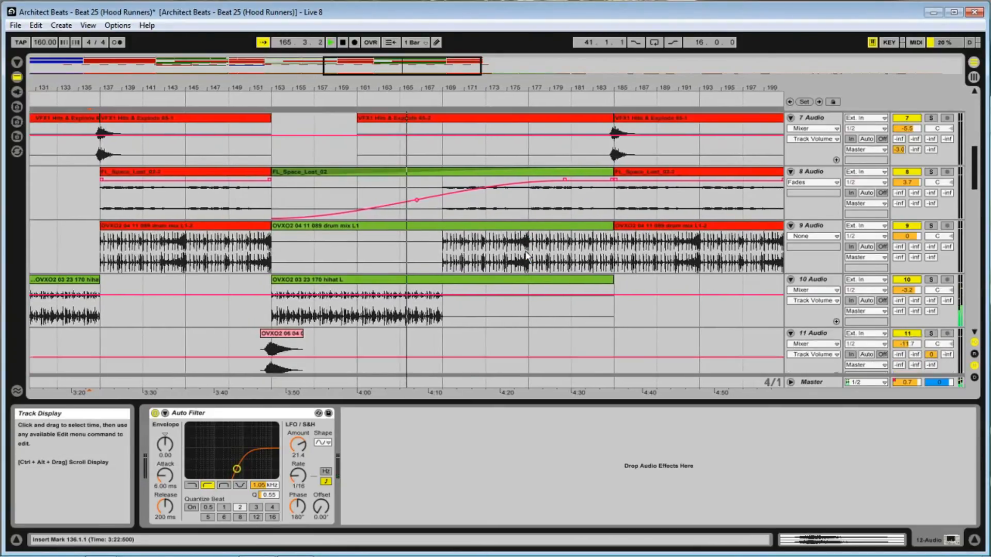
scroll(523, 252, "down", 2)
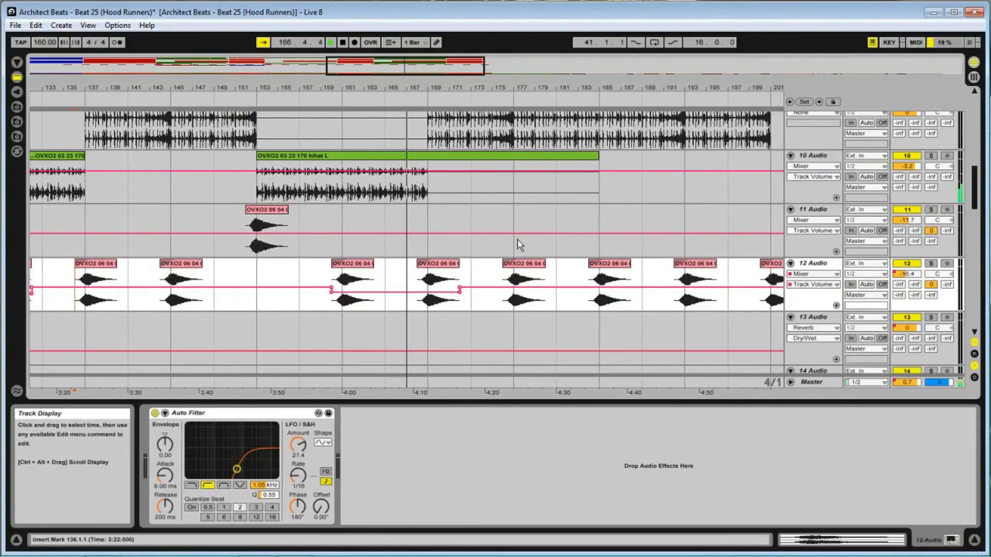
Look over the clips and automation on tracks 4 to 12, and solo the VFX1 Uplifter track 6 during playback
scroll(520, 246, "up", 2)
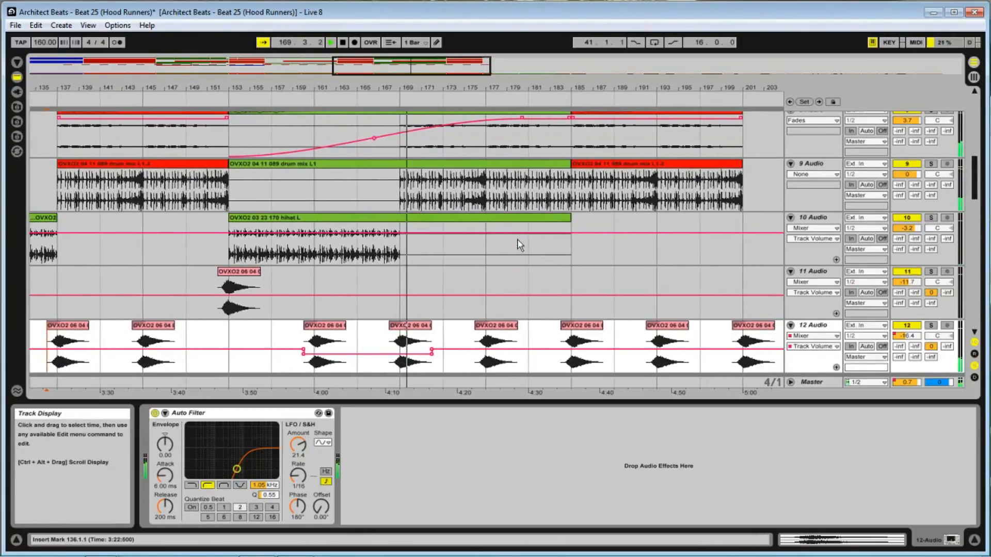
scroll(520, 245, "up", 6)
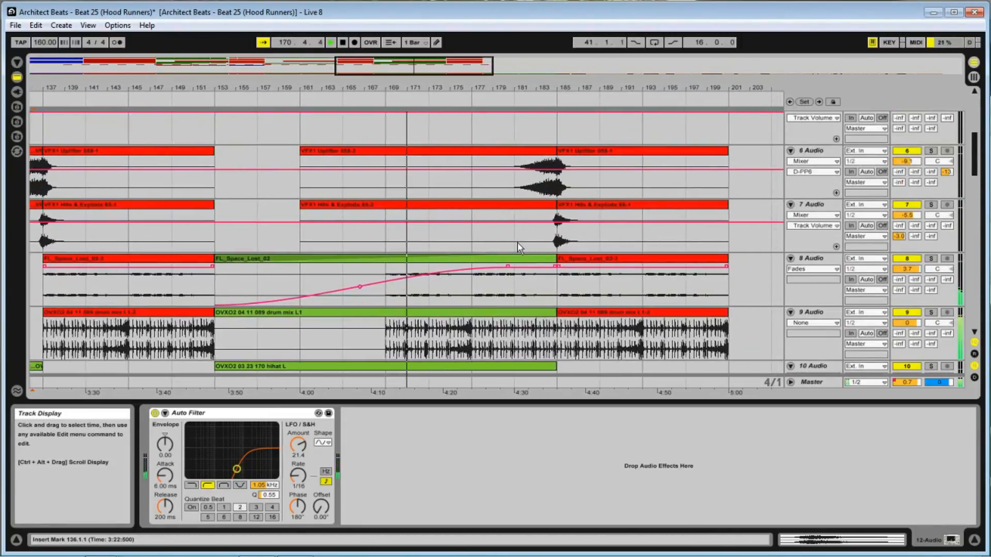
scroll(519, 248, "up", 1)
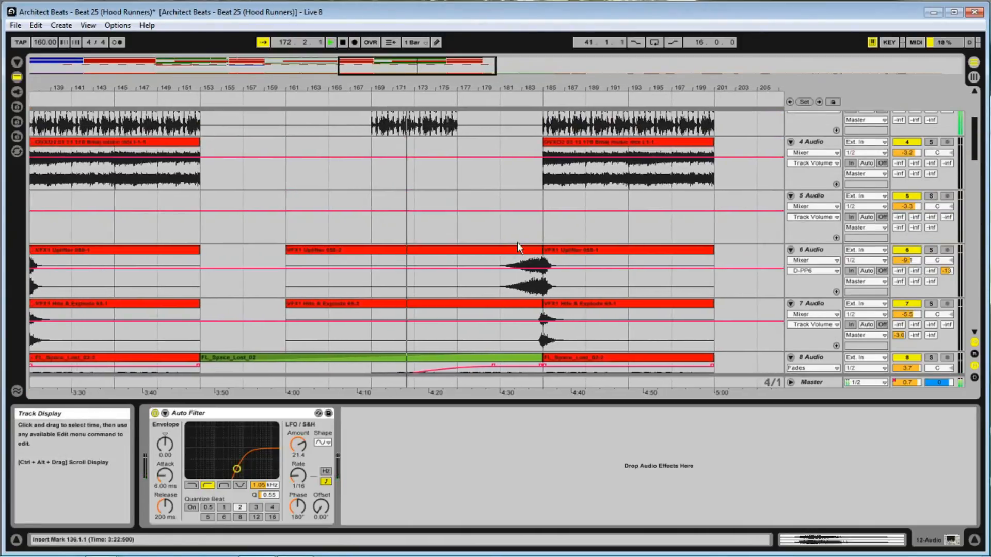
left_click(931, 251)
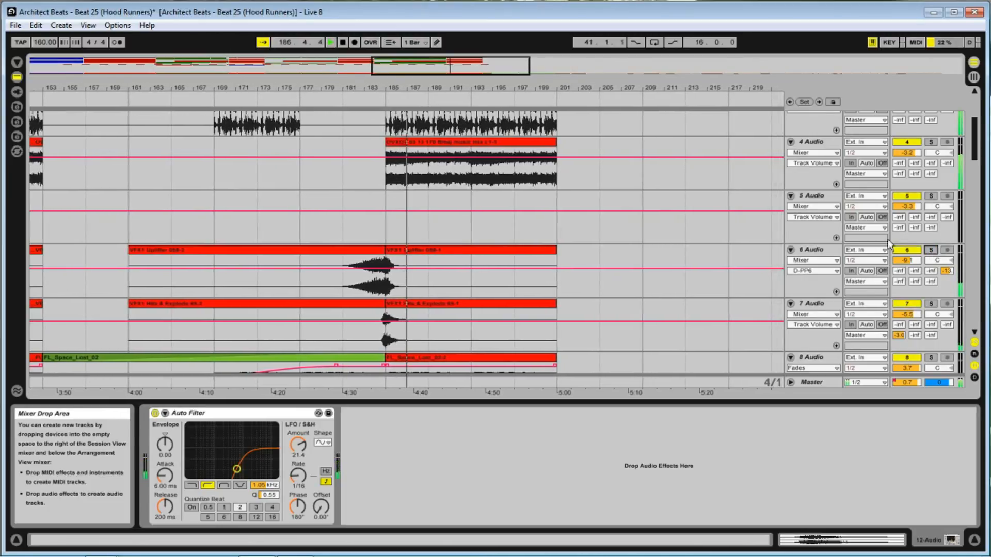
Examine the closing section's clips and volume automation from track 4 down to track 21 as playback reaches the end
scroll(674, 222, "up", 4)
scroll(676, 223, "down", 5)
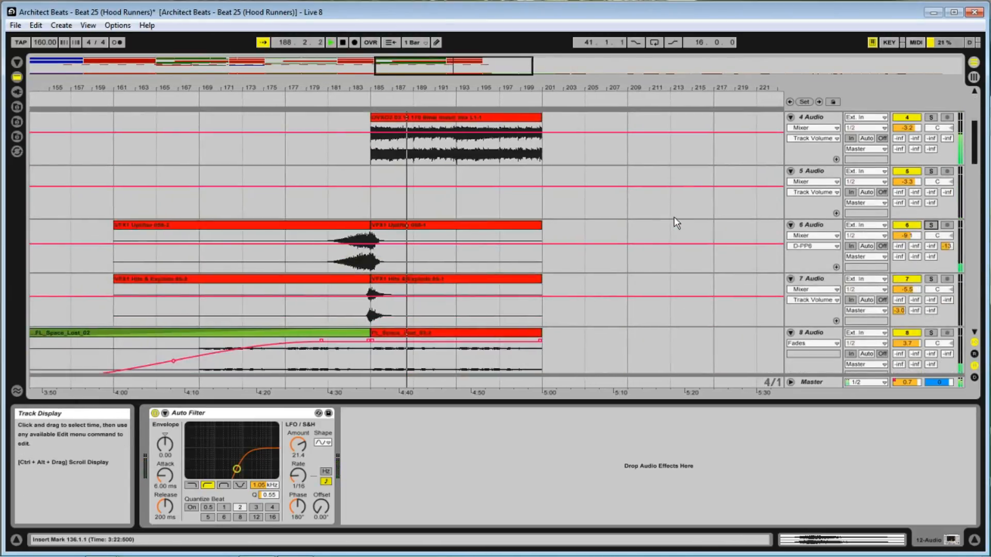
scroll(676, 223, "down", 3)
scroll(676, 222, "down", 4)
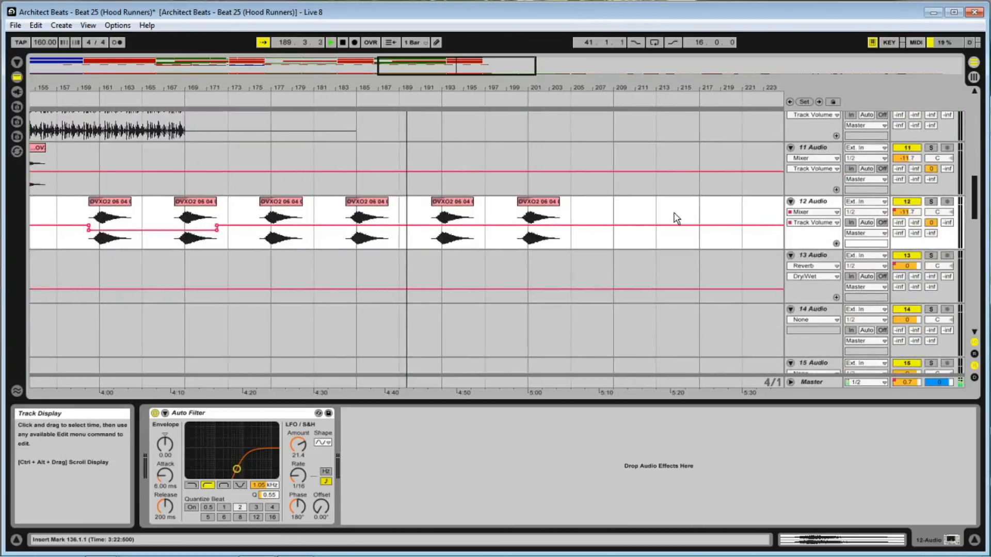
scroll(676, 220, "down", 3)
scroll(676, 219, "up", 4)
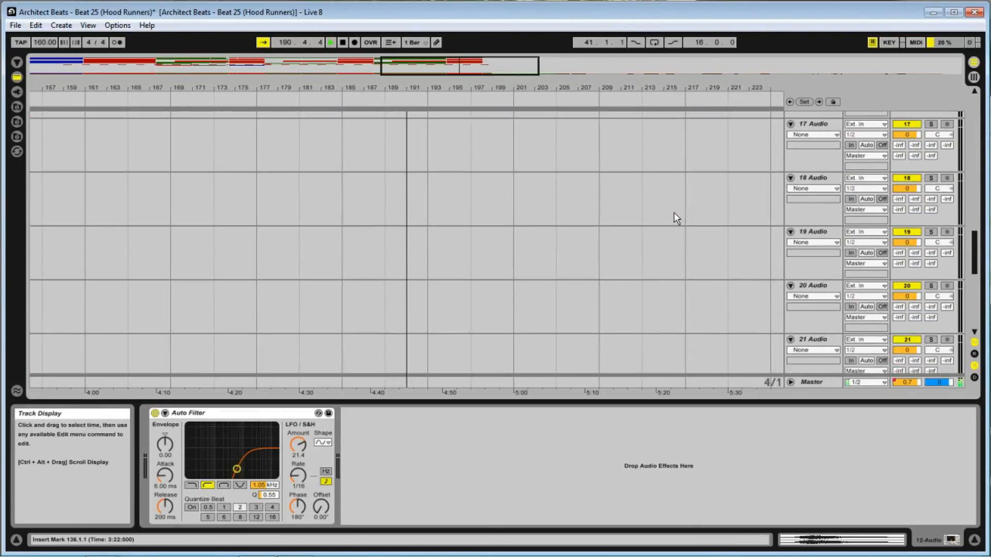
scroll(676, 219, "up", 3)
scroll(676, 219, "down", 1)
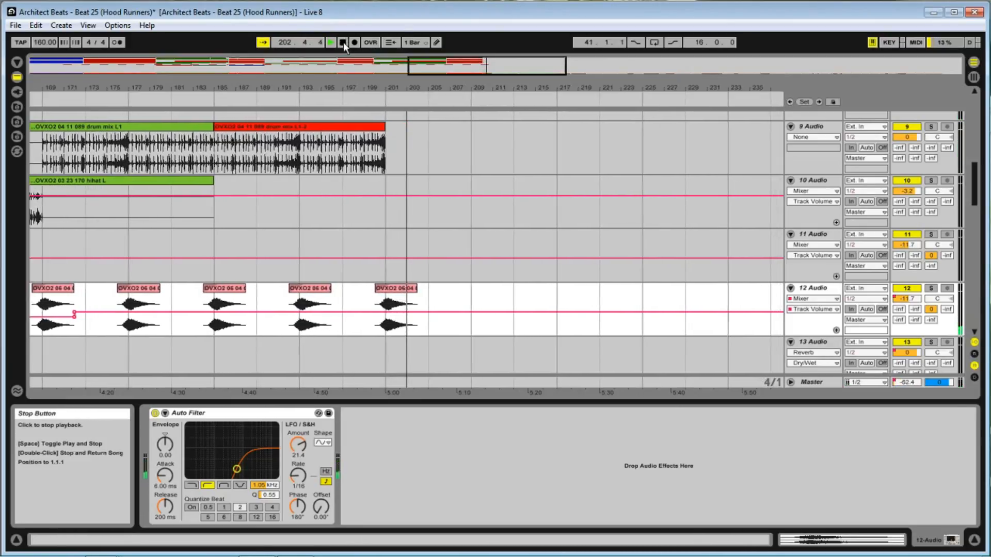
Stop playback of the arrangement and switch to OBS
left_click(343, 43)
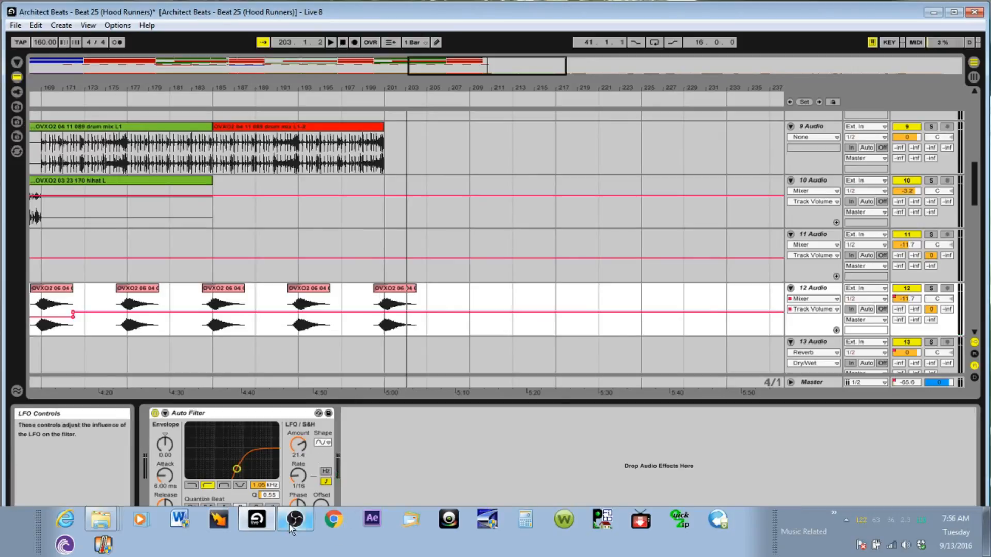
left_click(295, 520)
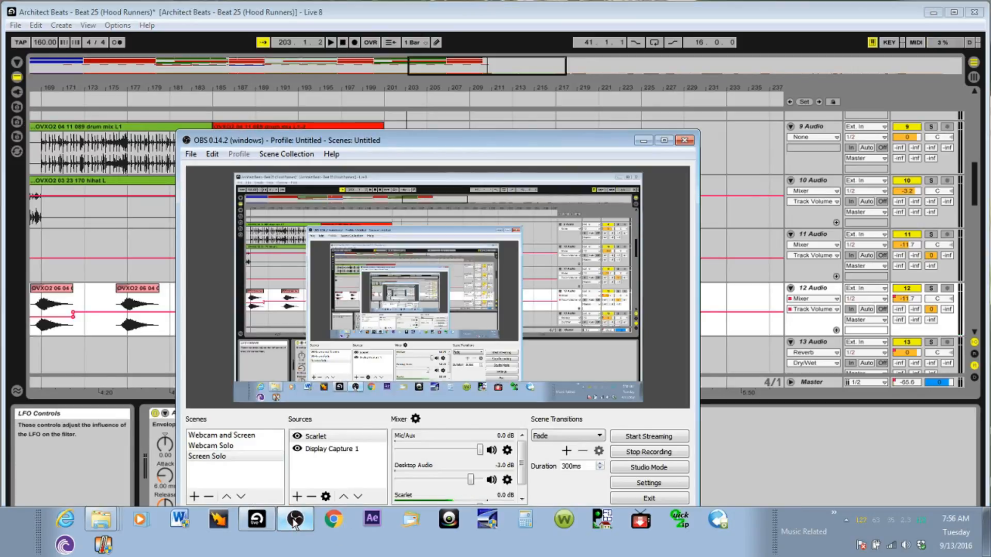